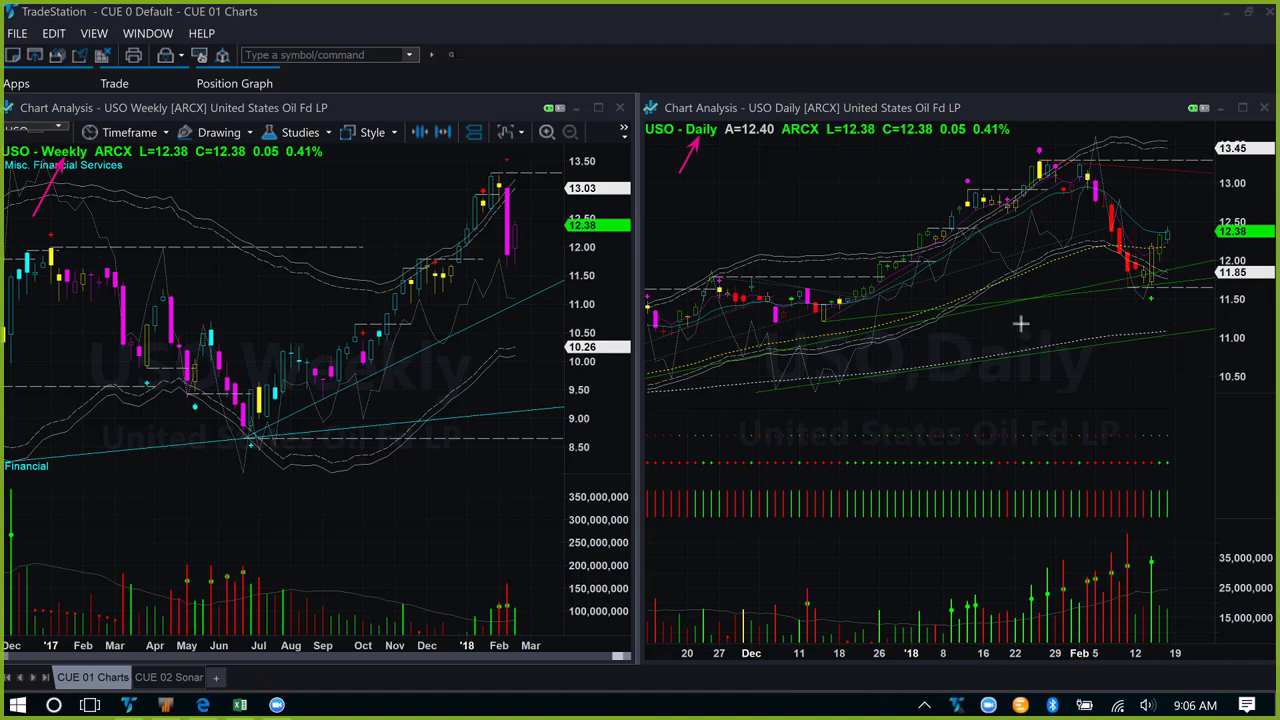
# Step: Draw arrows marking the February low and rebound on the USO daily chart and the latest candle on the USO weekly chart
pyautogui.moveTo(1042, 343)
pyautogui.mouseDown()
pyautogui.moveTo(1130, 284)
pyautogui.moveTo(1153, 288)
pyautogui.moveTo(1184, 242)
pyautogui.mouseUp()
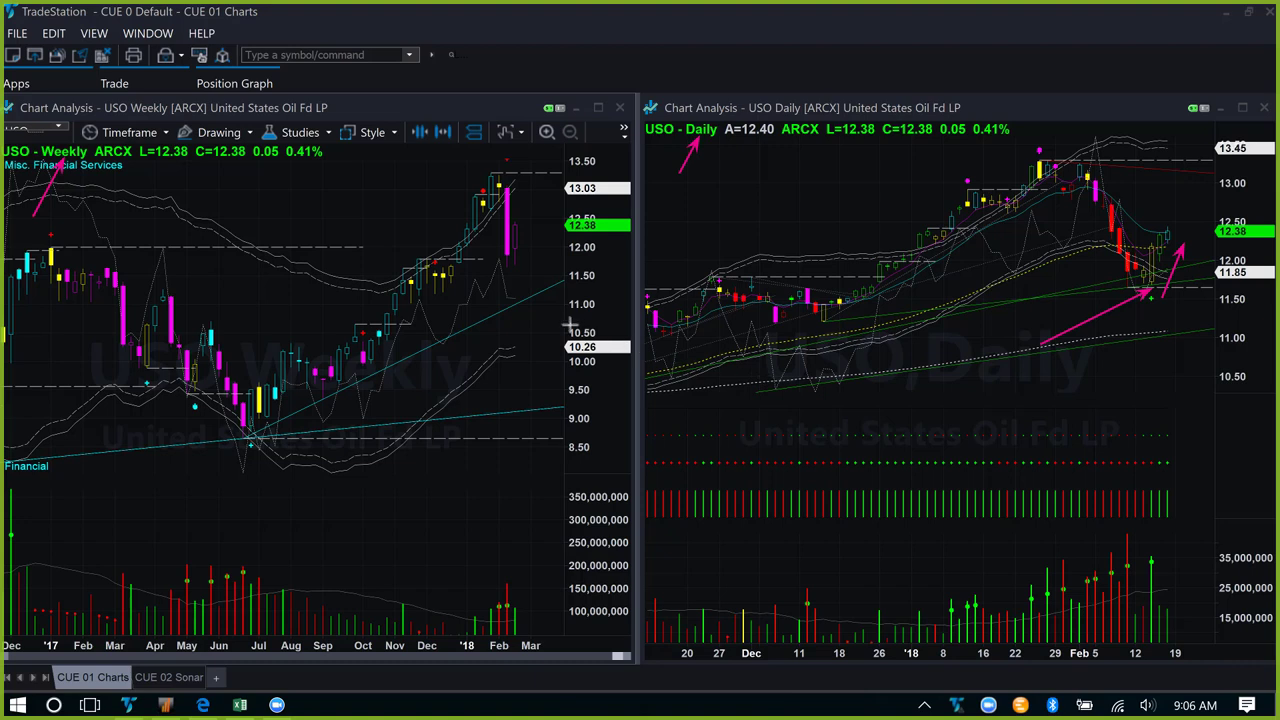
pyautogui.moveTo(519, 268); pyautogui.dragTo(539, 217)
pyautogui.moveTo(537, 192); pyautogui.dragTo(521, 232)
pyautogui.moveTo(1138, 166); pyautogui.dragTo(1163, 213)
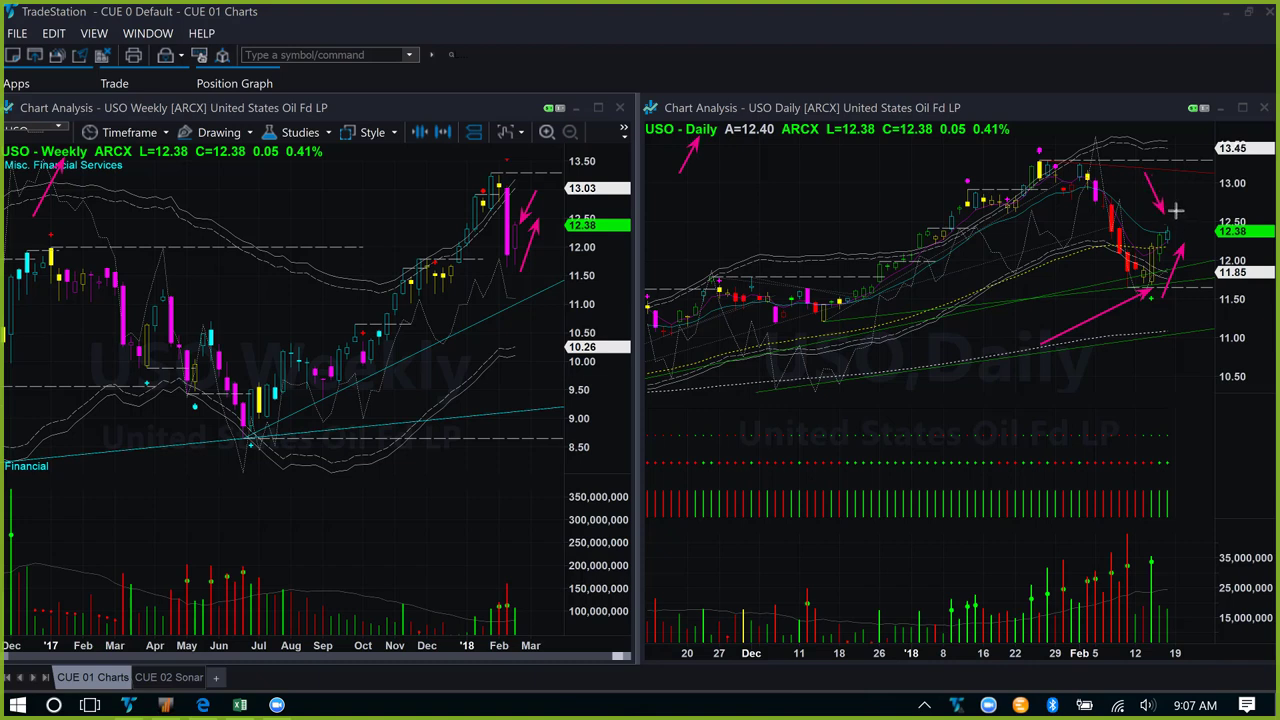
# Step: Draw arrows for possible up, down and sideways moves on the USO daily chart, plus one at the weekly chart's recent candle
pyautogui.moveTo(1177, 211); pyautogui.dragTo(1214, 236)
pyautogui.moveTo(1165, 214); pyautogui.dragTo(1195, 152)
pyautogui.moveTo(1147, 304); pyautogui.dragTo(1203, 307)
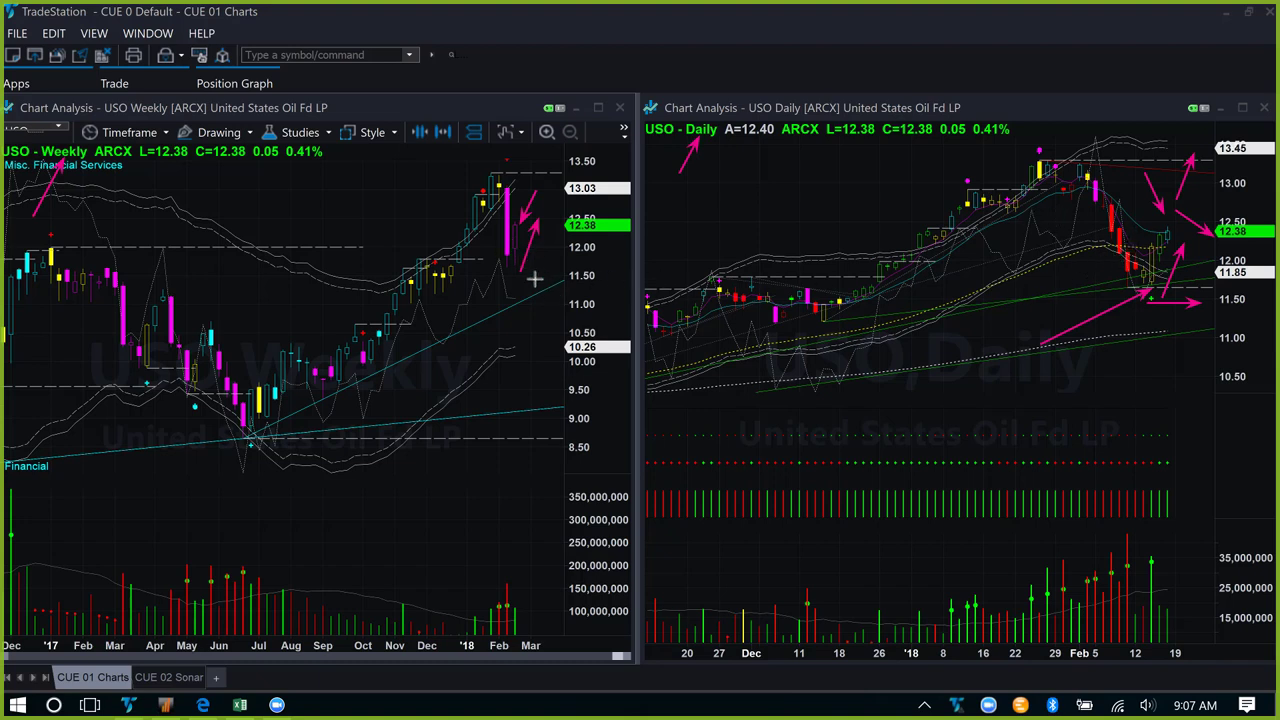
pyautogui.moveTo(552, 292); pyautogui.dragTo(520, 255)
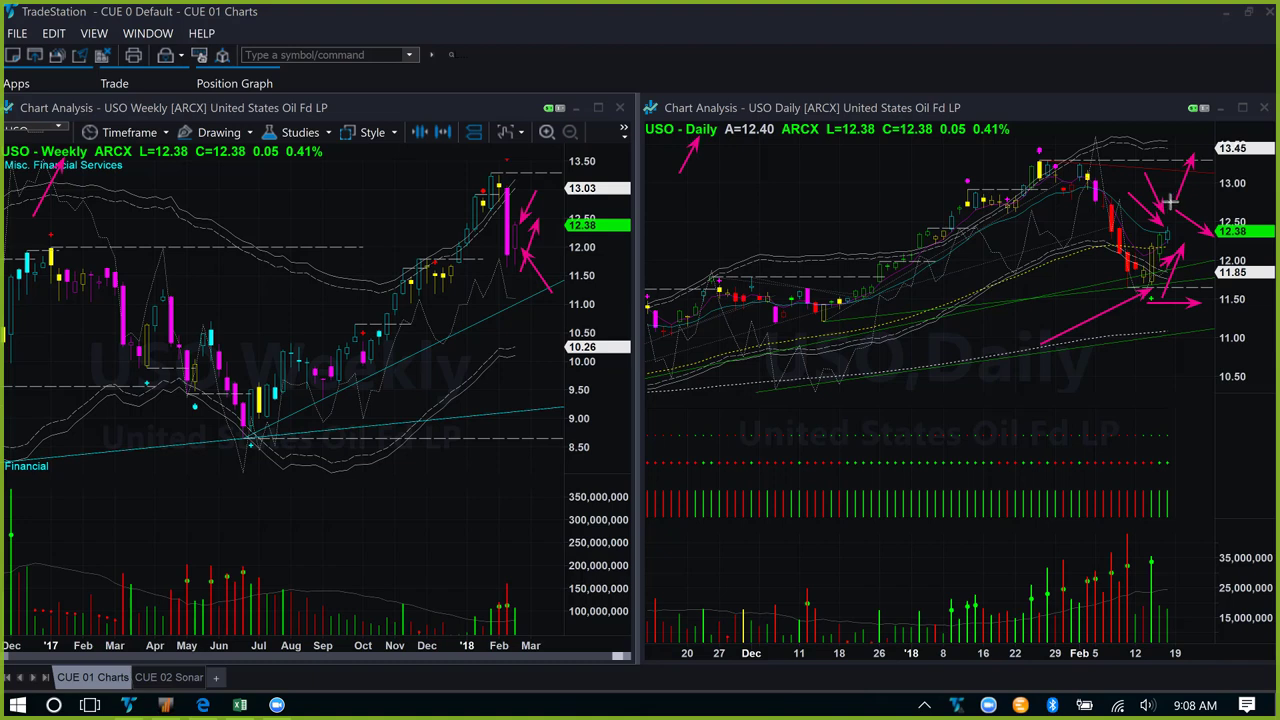
pyautogui.moveTo(1170, 202)
pyautogui.mouseDown()
pyautogui.moveTo(1177, 168)
pyautogui.moveTo(1170, 182)
pyautogui.moveTo(1186, 178)
pyautogui.moveTo(1218, 229)
pyautogui.mouseUp()
pyautogui.moveTo(1177, 228); pyautogui.dragTo(1214, 252)
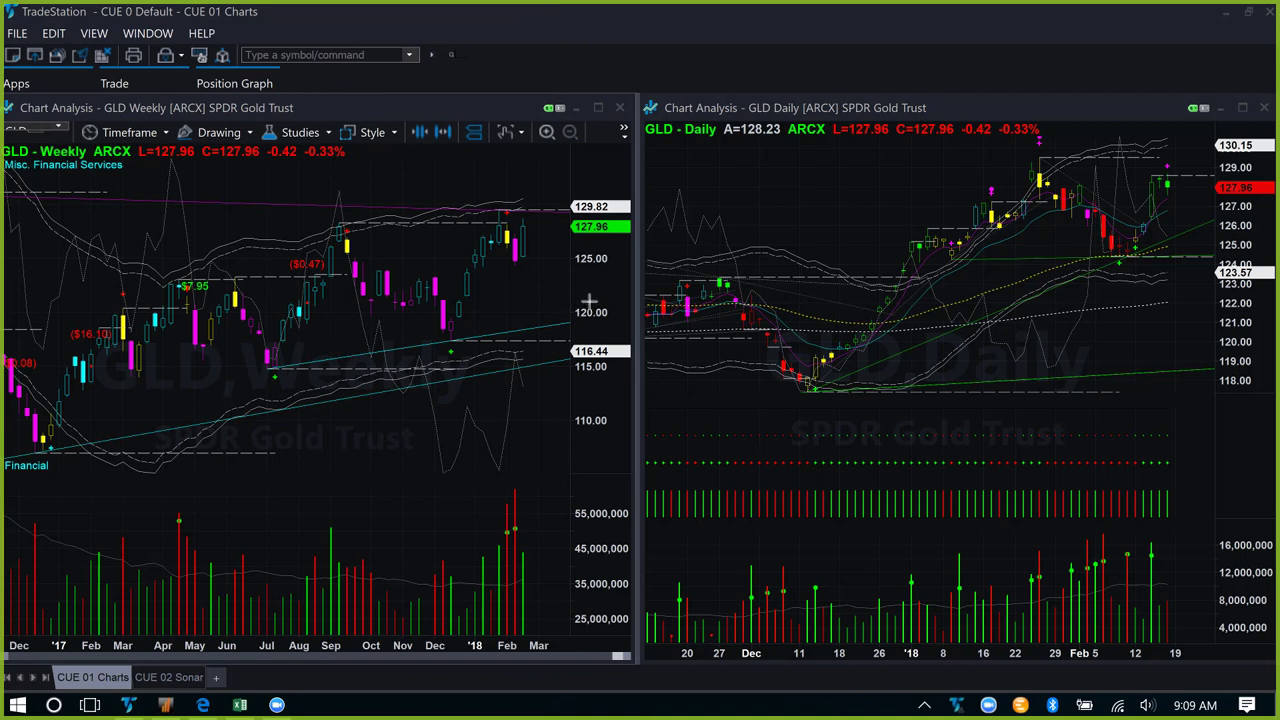
# Step: Point arrows at the latest candle and the upper resistance line on the GLD weekly chart
pyautogui.moveTo(590, 302)
pyautogui.mouseDown()
pyautogui.moveTo(524, 252)
pyautogui.moveTo(537, 254)
pyautogui.mouseUp()
pyautogui.click(509, 180)
pyautogui.moveTo(507, 207); pyautogui.dragTo(521, 213)
pyautogui.moveTo(514, 226); pyautogui.dragTo(519, 217)
# Step: Mark the February low, rebound and possible moves on the GLD daily chart, add an arrow at the weekly candle, and clear the drawings
pyautogui.moveTo(1076, 320); pyautogui.dragTo(1120, 268)
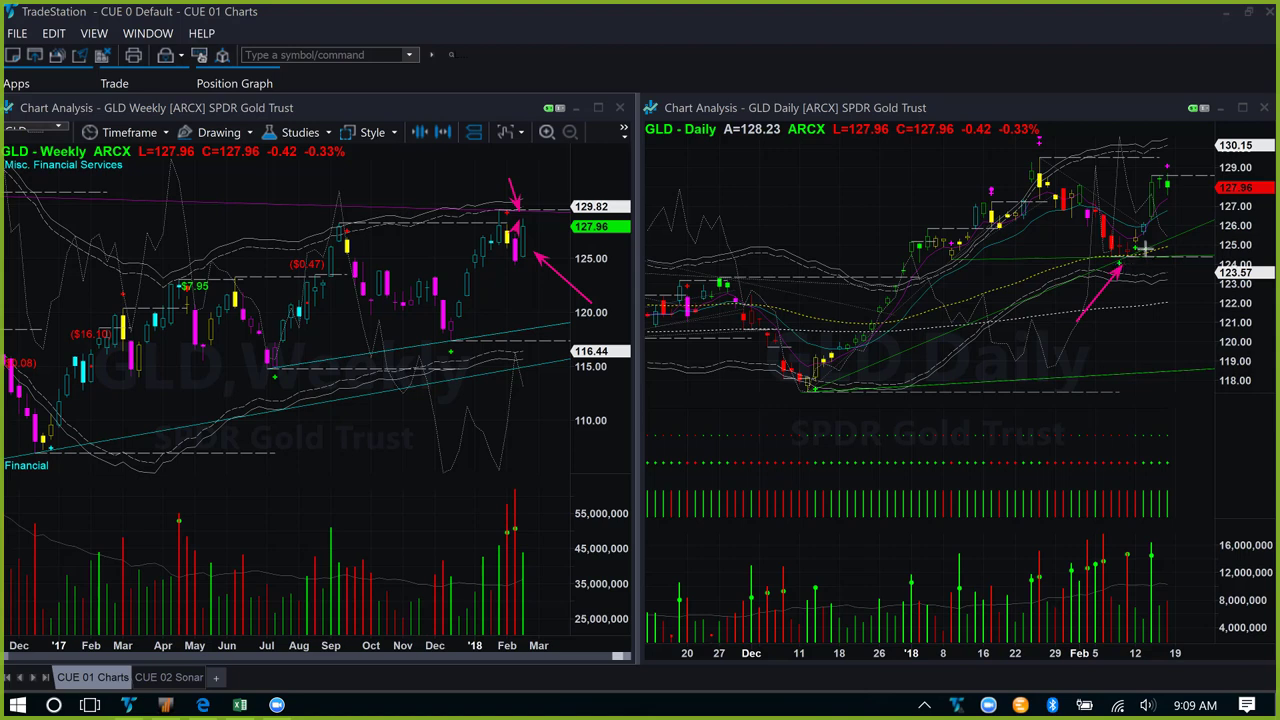
pyautogui.moveTo(1141, 250); pyautogui.dragTo(1180, 199)
pyautogui.moveTo(1150, 140); pyautogui.dragTo(1166, 160)
pyautogui.moveTo(612, 262); pyautogui.dragTo(530, 228)
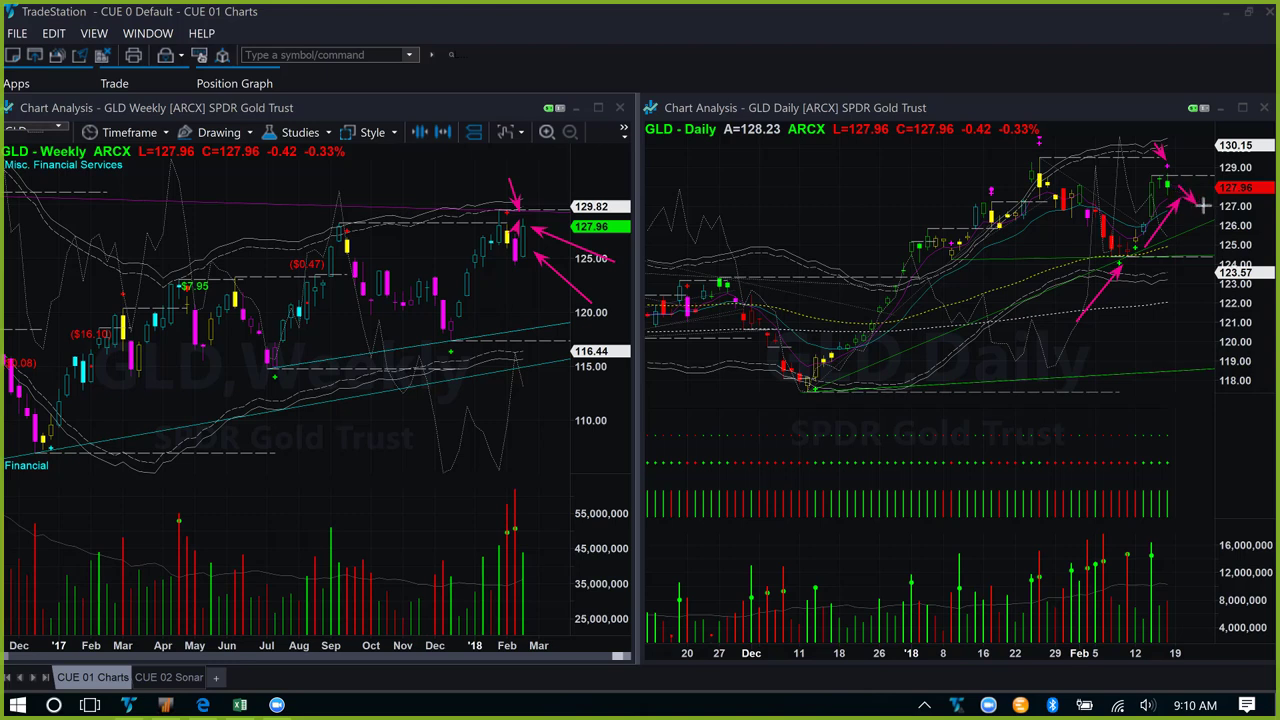
pyautogui.moveTo(1200, 204); pyautogui.dragTo(1224, 168)
pyautogui.moveTo(1213, 203)
pyautogui.mouseDown()
pyautogui.moveTo(1200, 215)
pyautogui.moveTo(1228, 213)
pyautogui.mouseUp()
pyautogui.press('Escape')
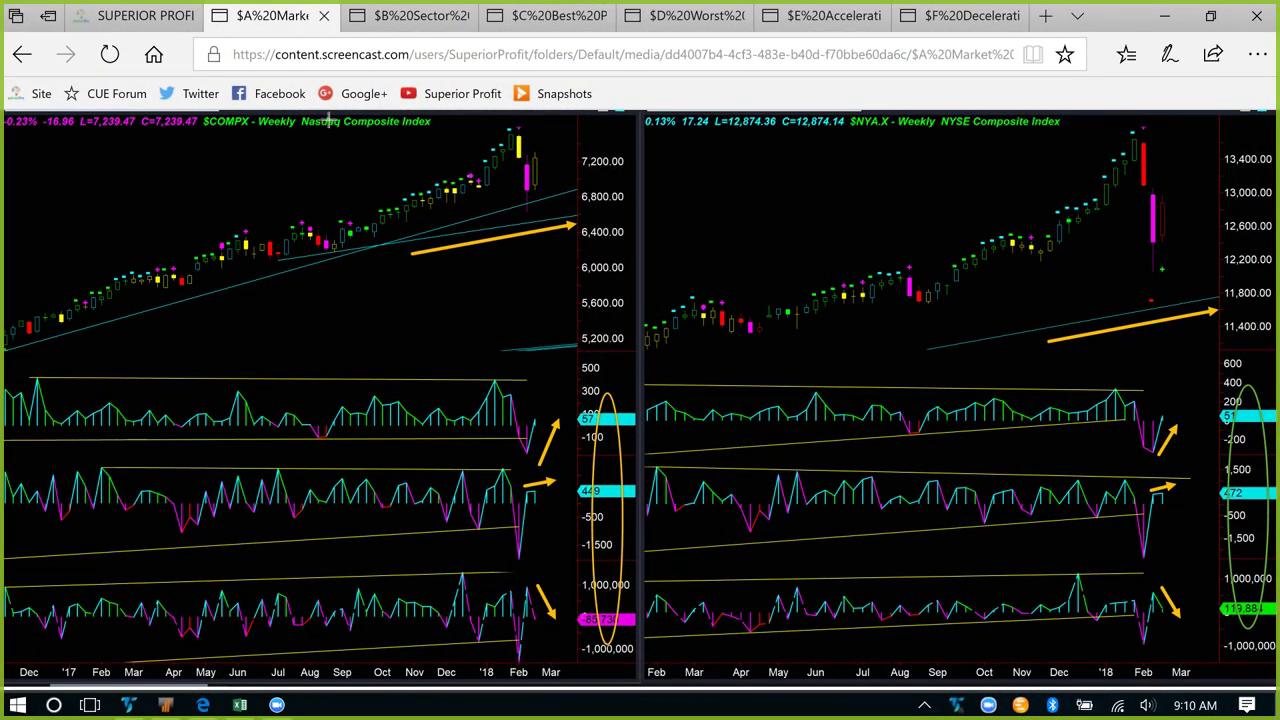
# Step: Point arrows at the Nasdaq and NYSE Composite weekly chart titles and along the Nasdaq rising trendline in the browser snapshot
pyautogui.moveTo(270, 160)
pyautogui.mouseDown()
pyautogui.moveTo(329, 121)
pyautogui.moveTo(322, 130)
pyautogui.mouseUp()
pyautogui.moveTo(929, 152); pyautogui.dragTo(990, 128)
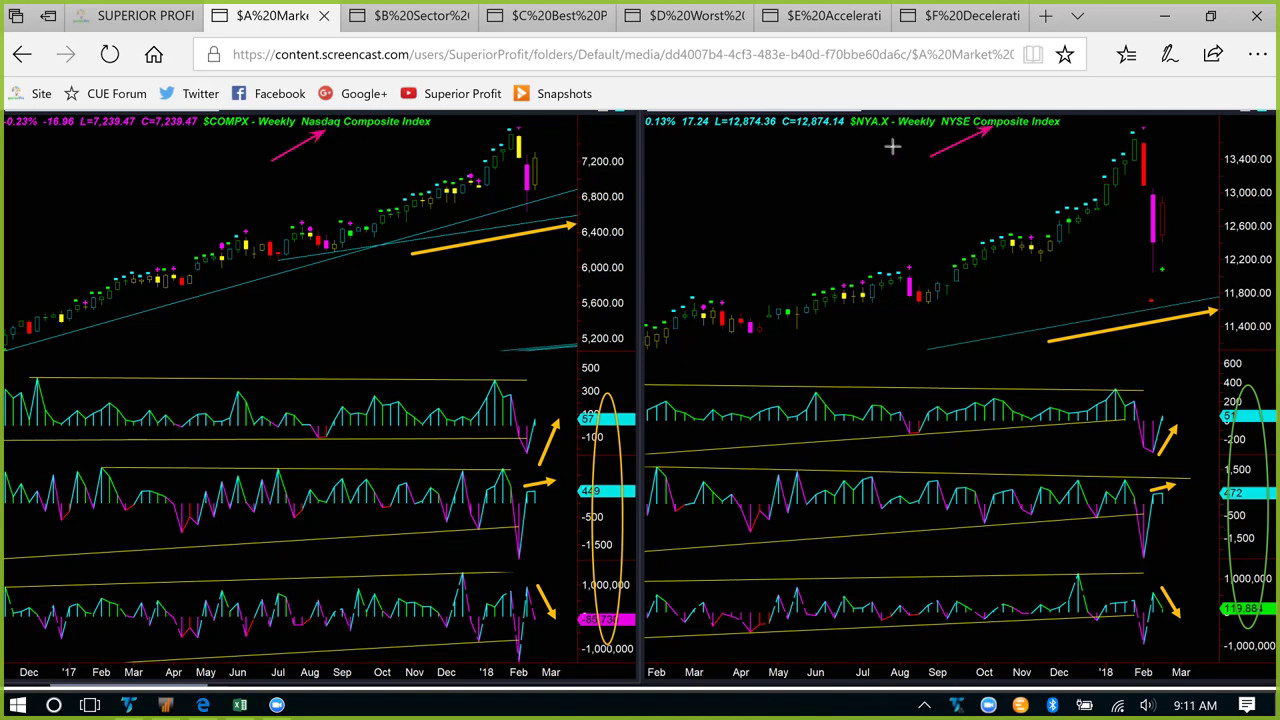
pyautogui.moveTo(896, 138); pyautogui.dragTo(918, 120)
pyautogui.moveTo(410, 250); pyautogui.dragTo(580, 197)
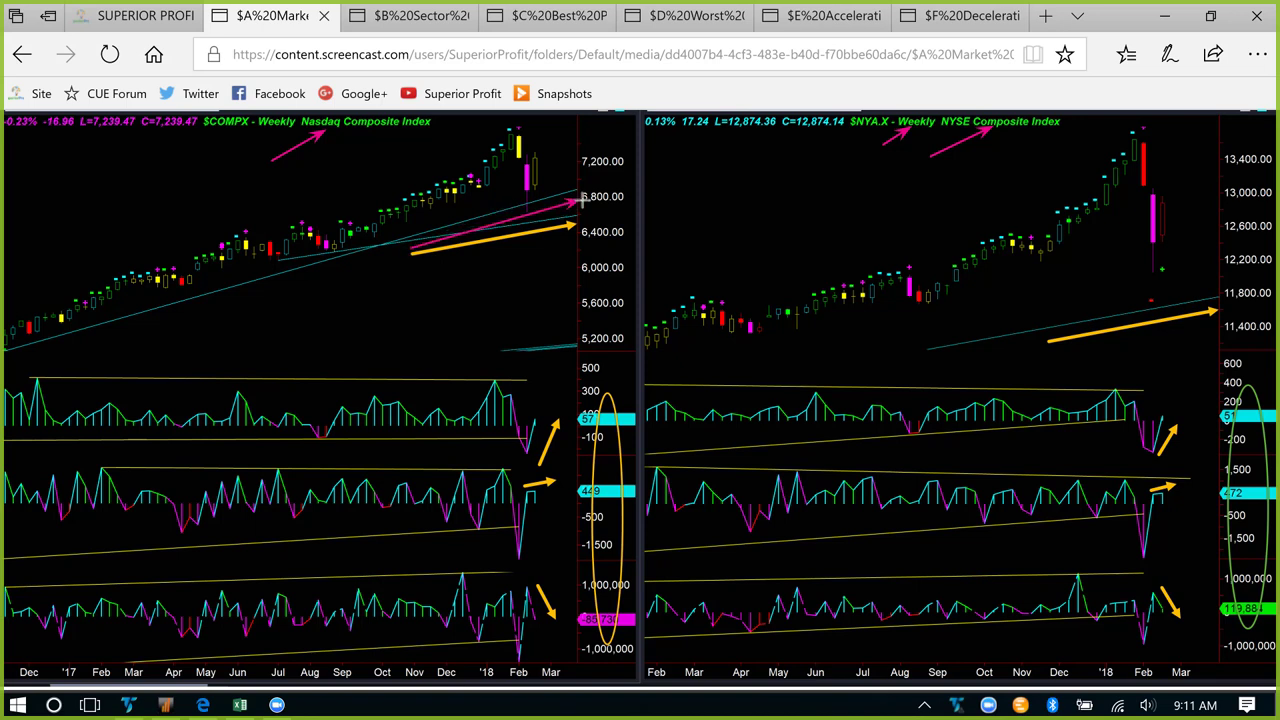
# Step: Draw arrows on the NYSE Composite chart along its trendline and at the latest candles and the green marker below them
pyautogui.moveTo(1028, 338); pyautogui.dragTo(1045, 331)
pyautogui.moveTo(1183, 302); pyautogui.dragTo(1183, 300)
pyautogui.moveTo(1002, 297); pyautogui.dragTo(1155, 240)
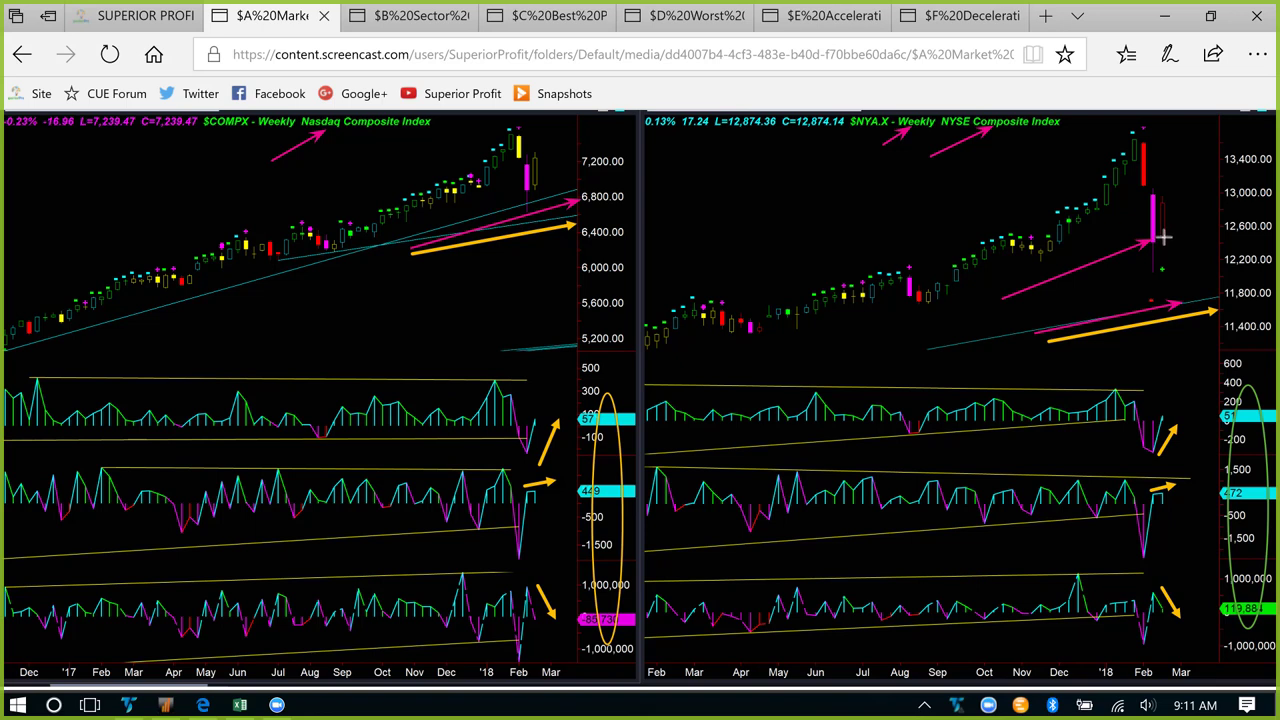
pyautogui.moveTo(1162, 240); pyautogui.dragTo(1198, 223)
pyautogui.moveTo(1115, 284); pyautogui.dragTo(1157, 268)
pyautogui.moveTo(1198, 176); pyautogui.dragTo(1175, 206)
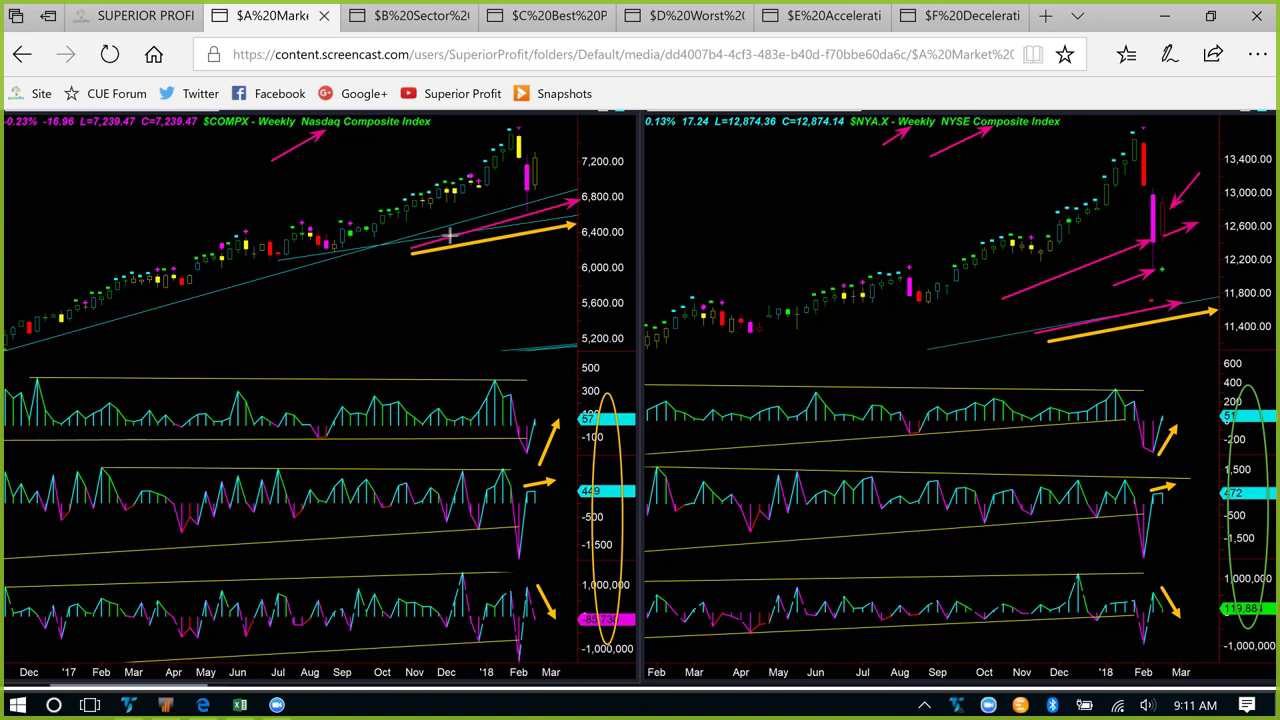
# Step: Mark the Nasdaq trendline touch and rebound with arrows, and point at the top of the latest candle on both index charts
pyautogui.moveTo(410, 246)
pyautogui.mouseDown()
pyautogui.moveTo(500, 195)
pyautogui.moveTo(523, 207)
pyautogui.moveTo(553, 150)
pyautogui.mouseUp()
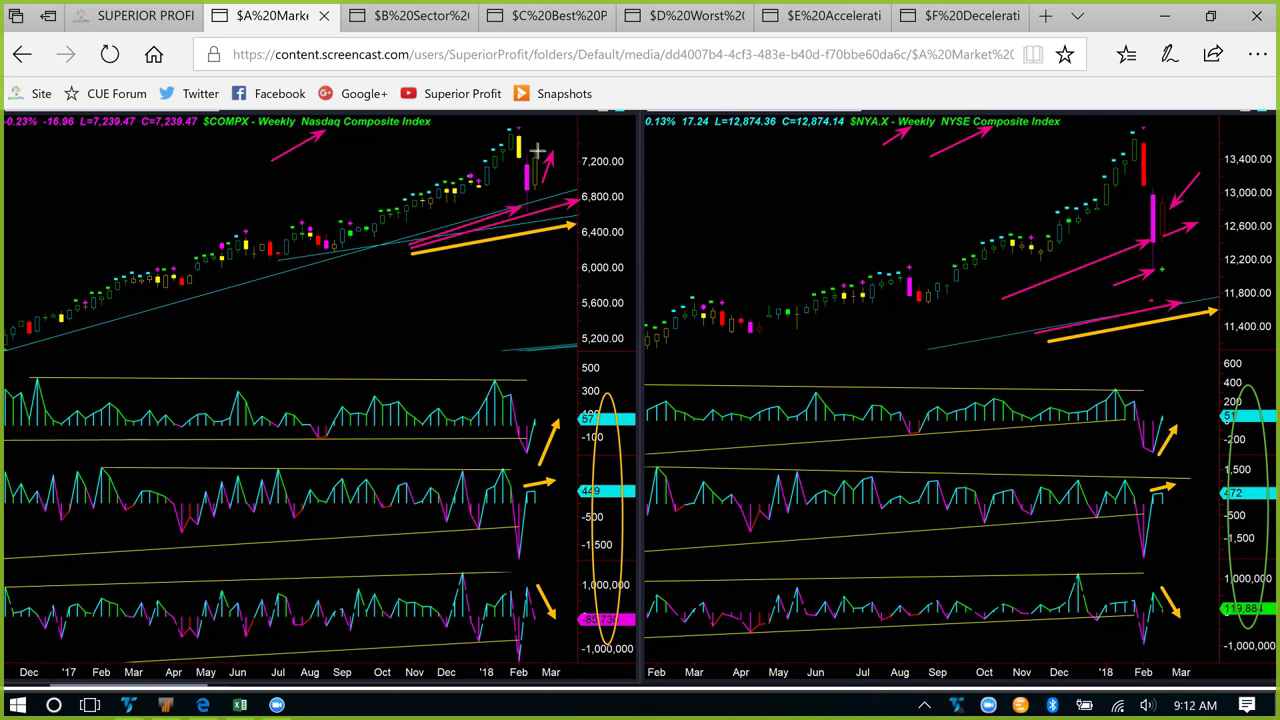
pyautogui.moveTo(549, 122); pyautogui.dragTo(543, 148)
pyautogui.moveTo(1176, 164); pyautogui.dragTo(1163, 188)
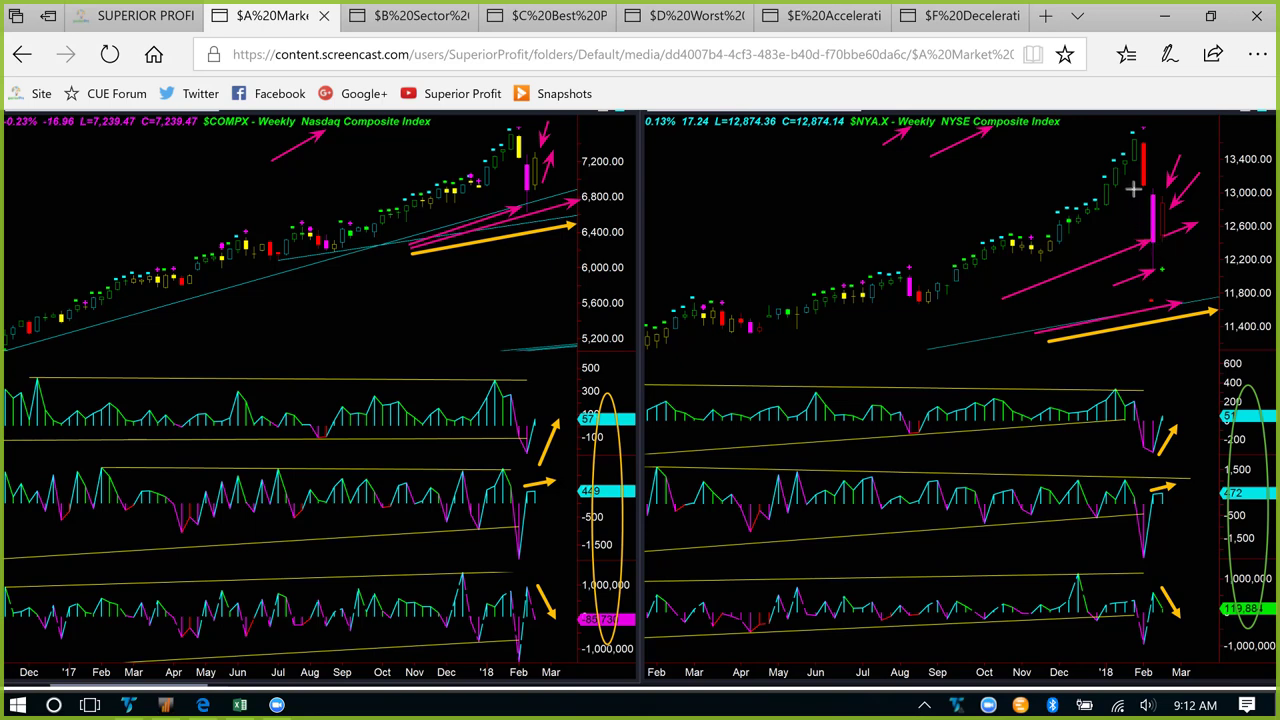
# Step: Draw downward arrows tracing the drop from the highs on both indexes, plus possible up and down moves on the NYSE chart
pyautogui.moveTo(1135, 148); pyautogui.dragTo(1142, 244)
pyautogui.moveTo(514, 130); pyautogui.dragTo(514, 214)
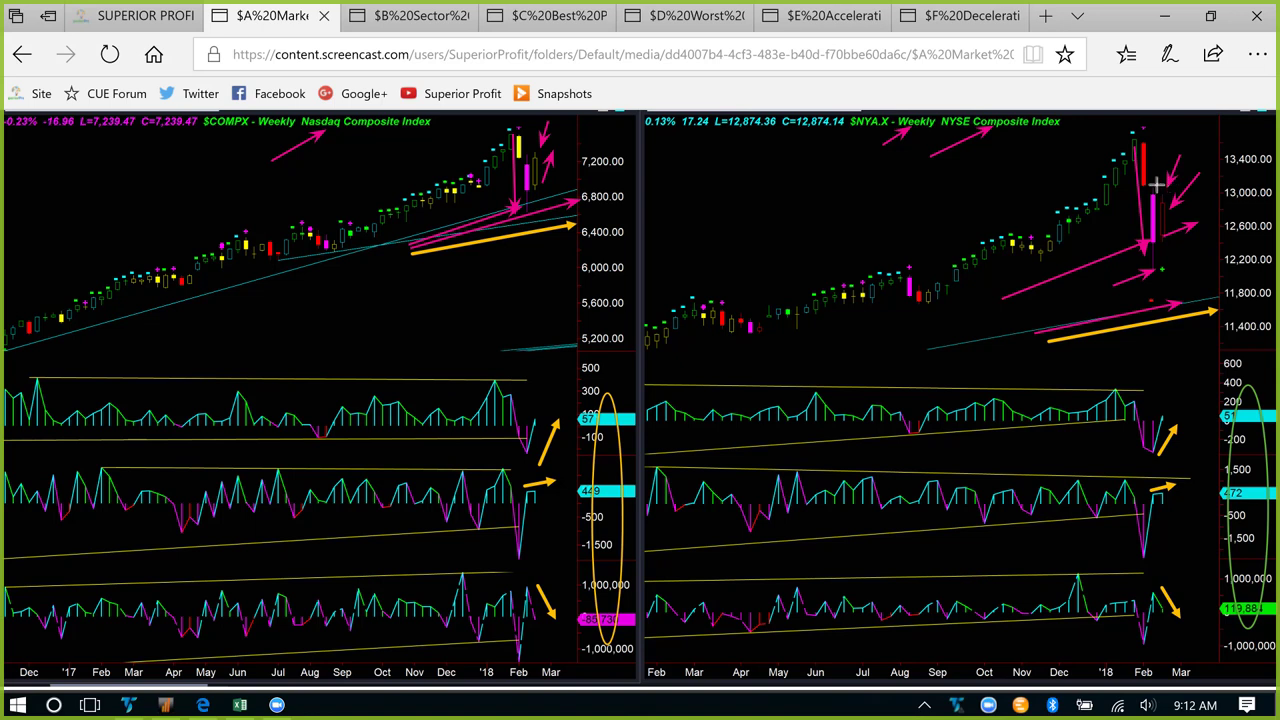
pyautogui.moveTo(1160, 188); pyautogui.dragTo(1174, 127)
pyautogui.moveTo(1238, 256); pyautogui.dragTo(1236, 250)
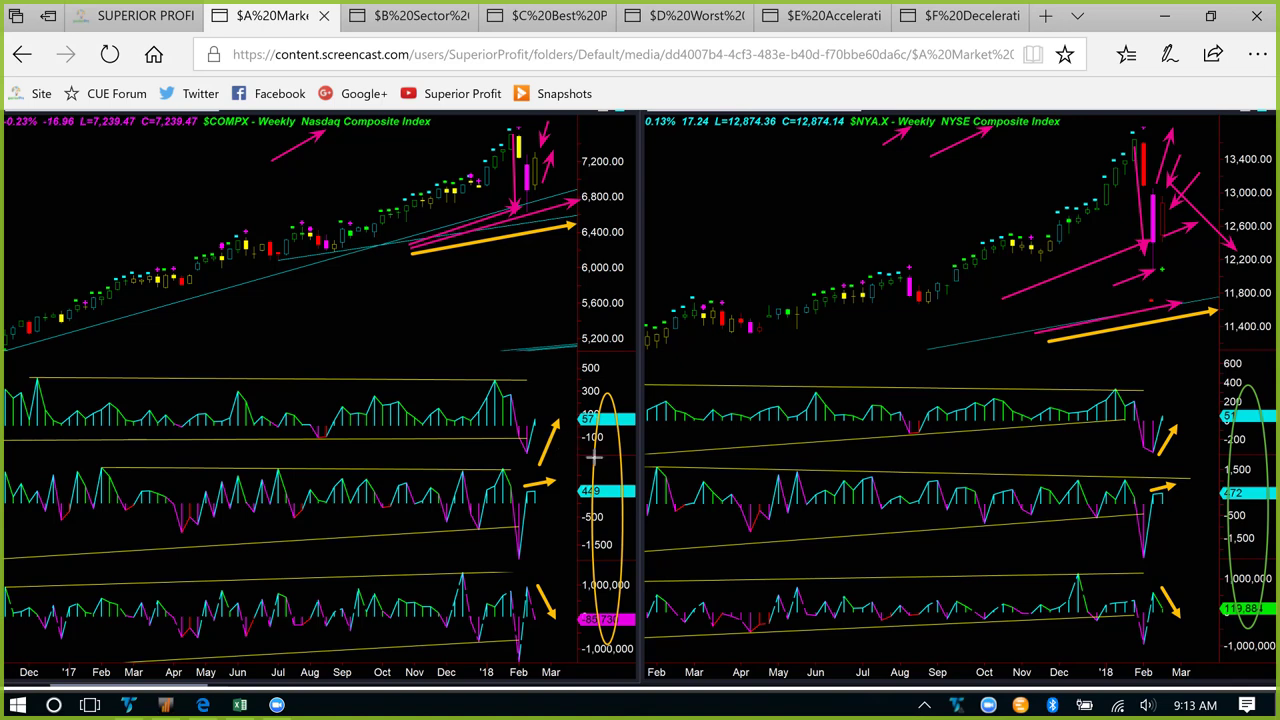
# Step: Point one arrow at each of the three indicator panes beneath the Nasdaq Composite chart
pyautogui.moveTo(77, 403); pyautogui.dragTo(70, 404)
pyautogui.moveTo(120, 453); pyautogui.dragTo(97, 471)
pyautogui.moveTo(135, 562); pyautogui.dragTo(102, 591)
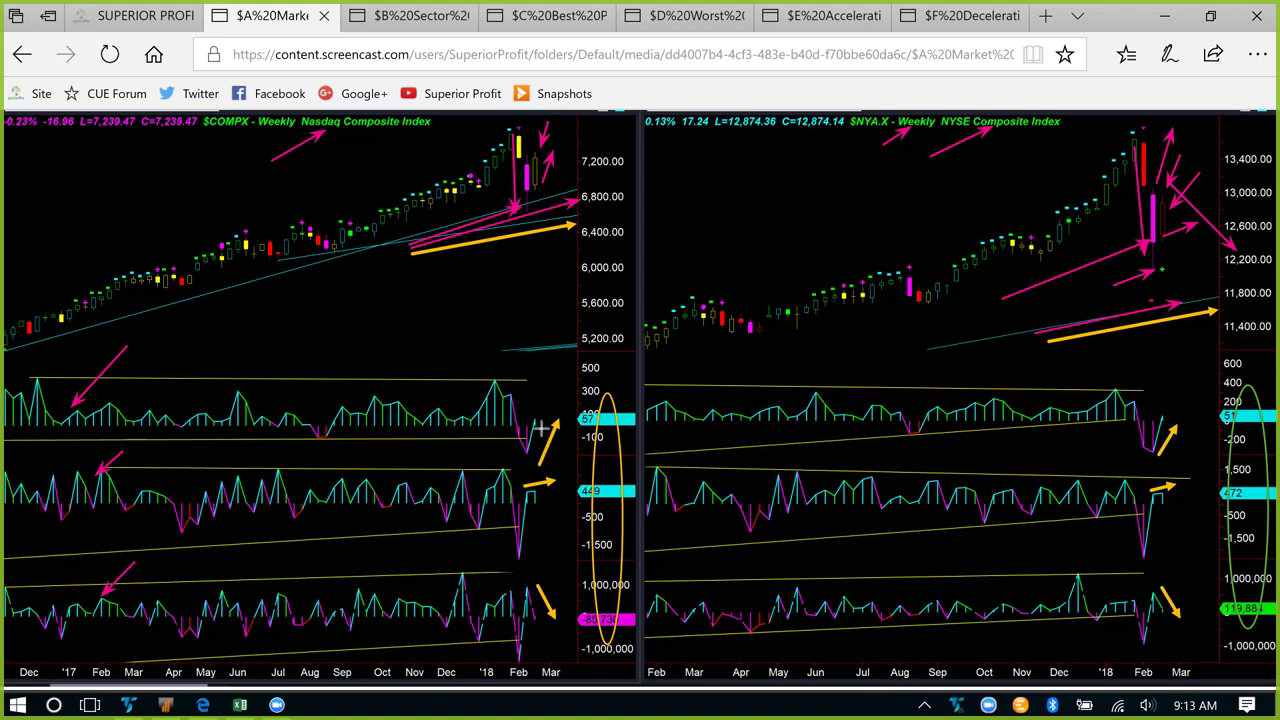
# Step: Mark the latest reading and the January peak with arrows in the upper indicator pane of both index charts
pyautogui.moveTo(548, 397); pyautogui.dragTo(536, 421)
pyautogui.moveTo(1174, 393)
pyautogui.mouseDown()
pyautogui.moveTo(1168, 422)
pyautogui.moveTo(1182, 410)
pyautogui.moveTo(1171, 413)
pyautogui.mouseUp()
pyautogui.moveTo(1113, 368); pyautogui.dragTo(1113, 385)
pyautogui.moveTo(516, 361); pyautogui.dragTo(497, 378)
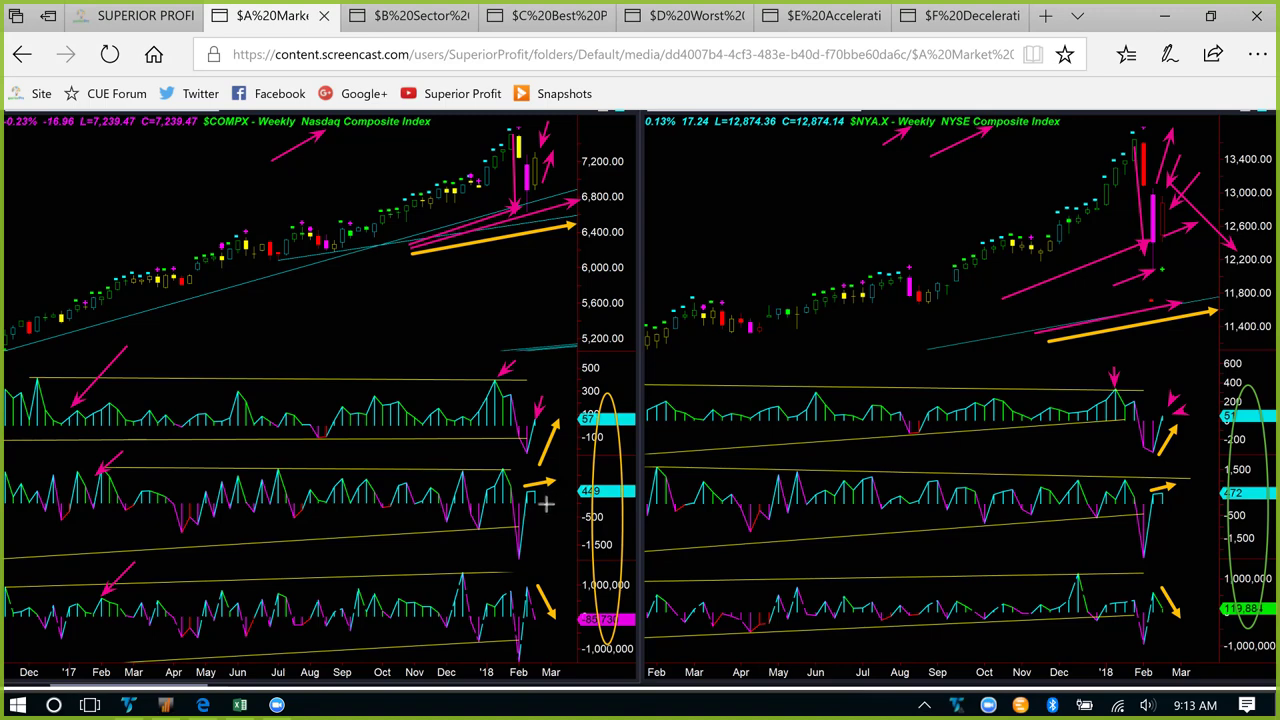
# Step: Mark the latest readings and recent peaks with arrows in the middle and lower indicator panes of the two index charts
pyautogui.moveTo(553, 537); pyautogui.dragTo(536, 512)
pyautogui.moveTo(1187, 519); pyautogui.dragTo(1171, 504)
pyautogui.moveTo(1109, 460); pyautogui.dragTo(1118, 478)
pyautogui.moveTo(1175, 592); pyautogui.dragTo(1187, 615)
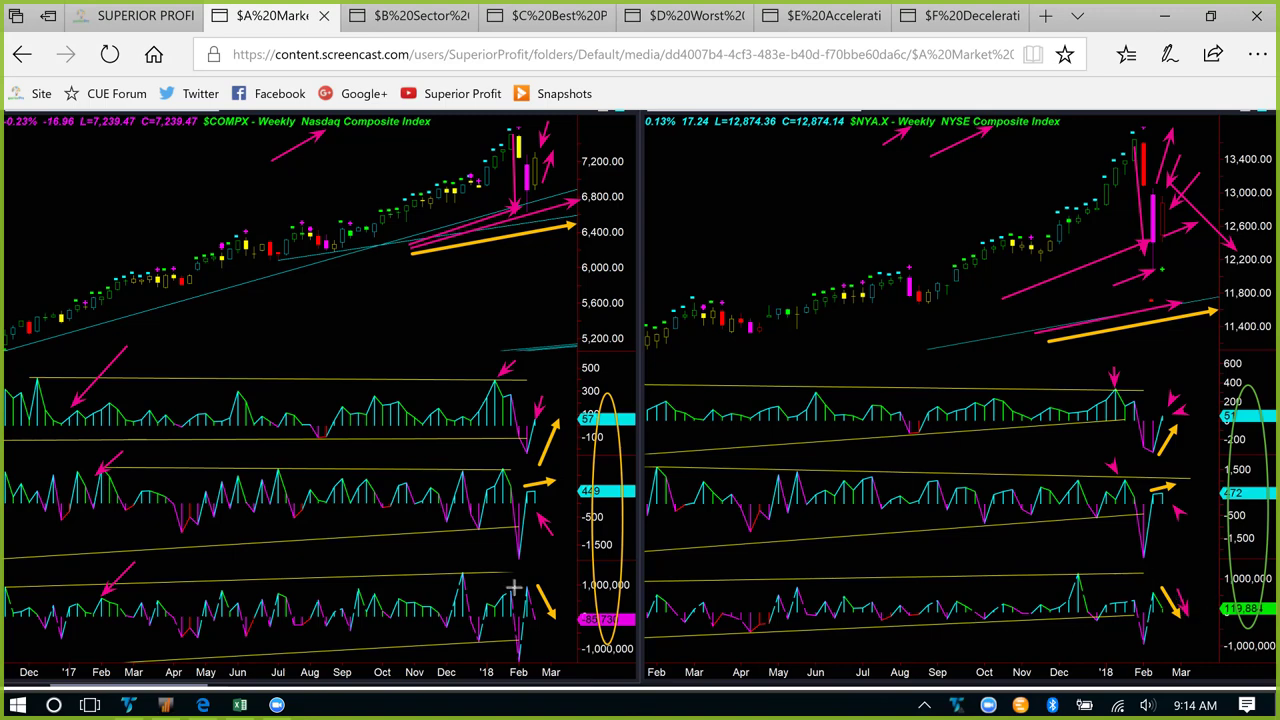
pyautogui.moveTo(548, 594); pyautogui.dragTo(572, 625)
pyautogui.moveTo(495, 563); pyautogui.dragTo(518, 588)
# Step: Point arrows at the upper and middle indicator value labels for the Nasdaq and the upper one for the NYSE
pyautogui.moveTo(563, 384); pyautogui.dragTo(586, 421)
pyautogui.moveTo(578, 468); pyautogui.dragTo(583, 490)
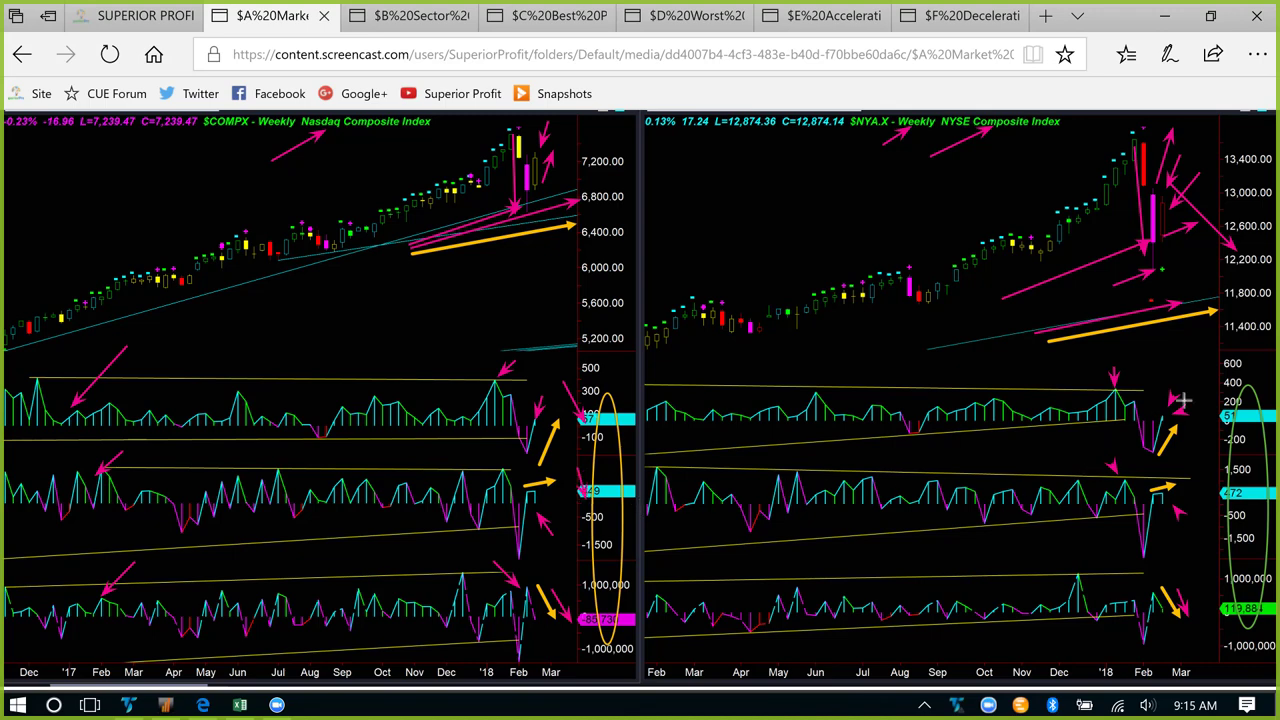
pyautogui.moveTo(1236, 396); pyautogui.dragTo(1218, 408)
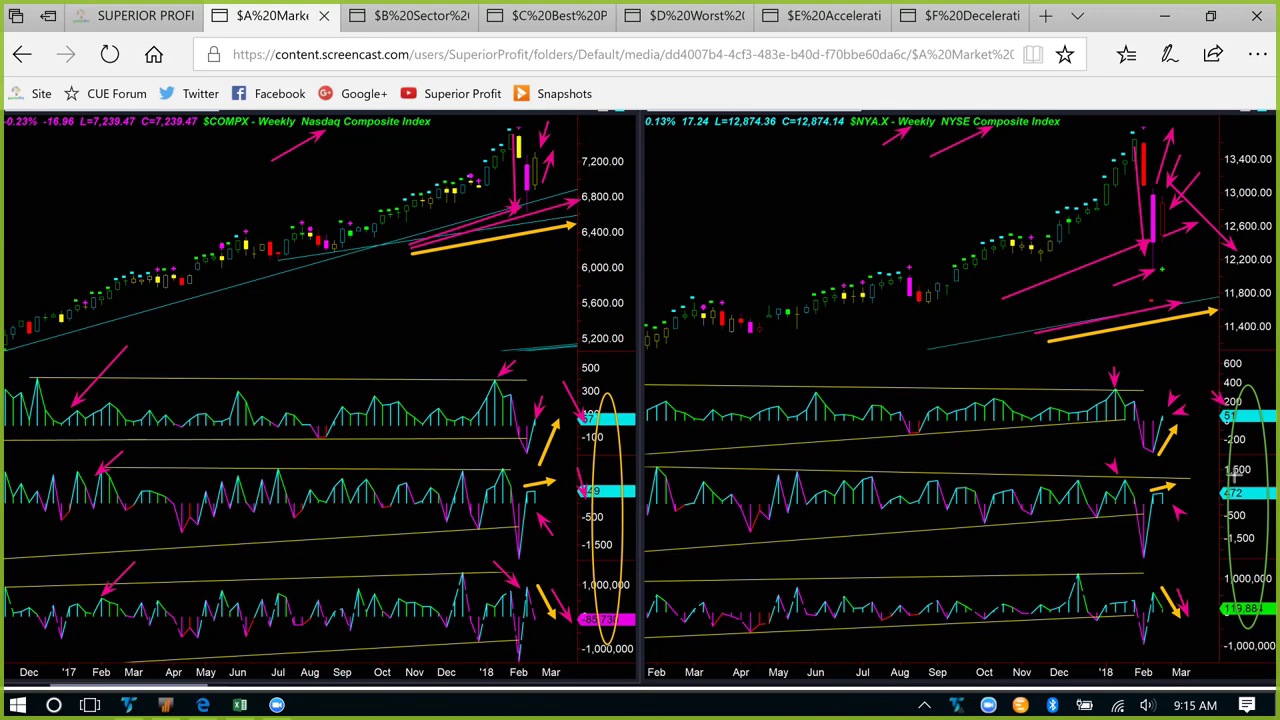
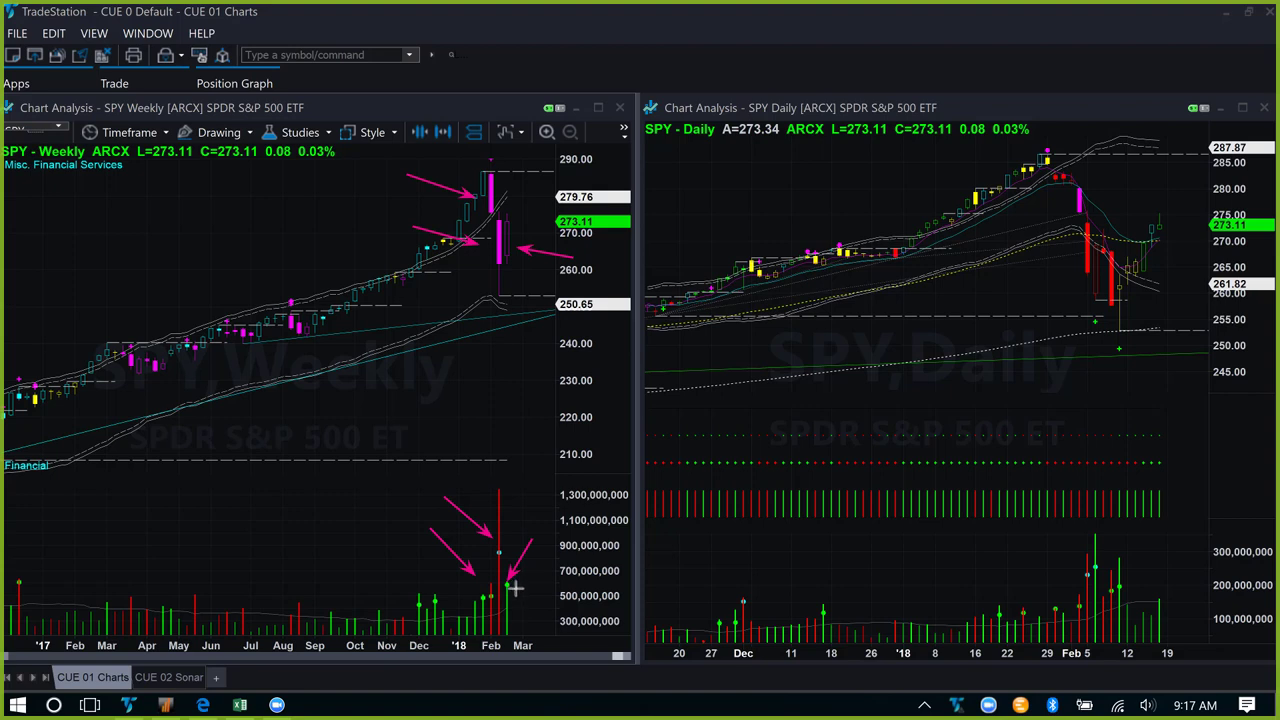
# Step: Mark SPY's latest weekly candle, and draw arrows for the 255 support level, rebound and latest candle on the daily chart
pyautogui.moveTo(540, 203); pyautogui.dragTo(511, 229)
pyautogui.moveTo(1078, 319); pyautogui.dragTo(1196, 319)
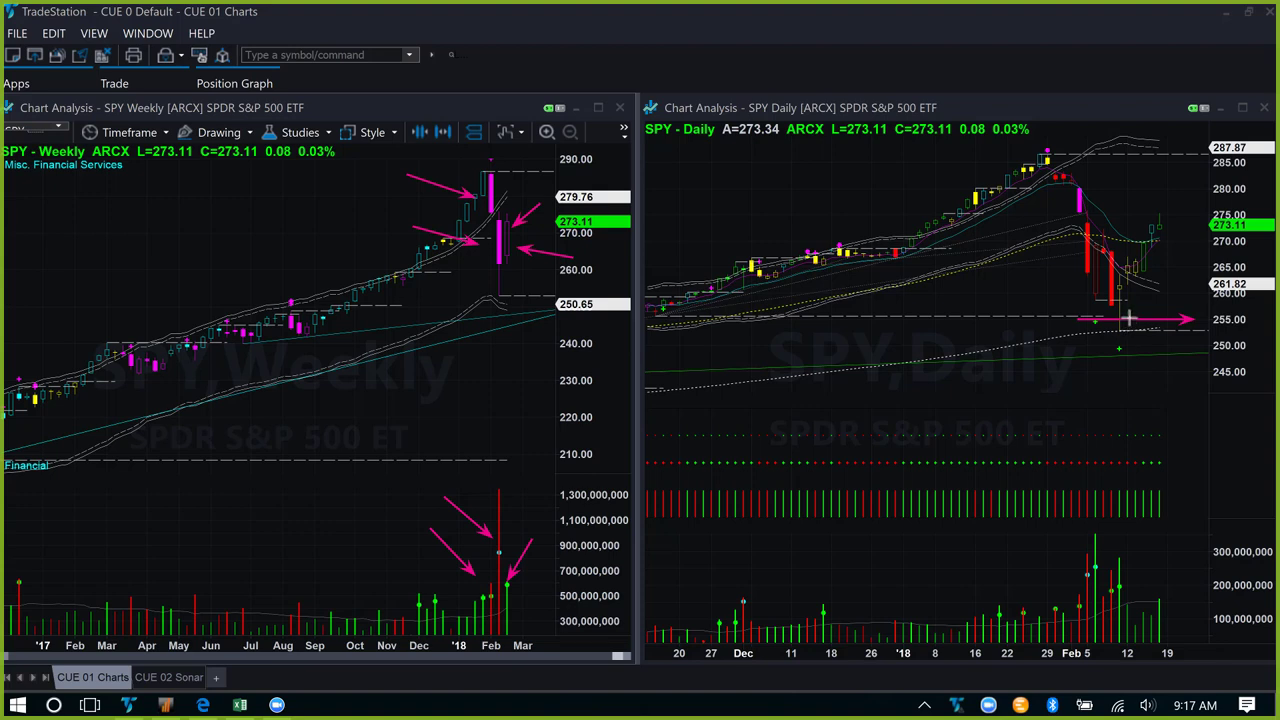
pyautogui.moveTo(1128, 316); pyautogui.dragTo(1167, 246)
pyautogui.moveTo(1133, 186); pyautogui.dragTo(1158, 212)
pyautogui.moveTo(1191, 199); pyautogui.dragTo(1168, 229)
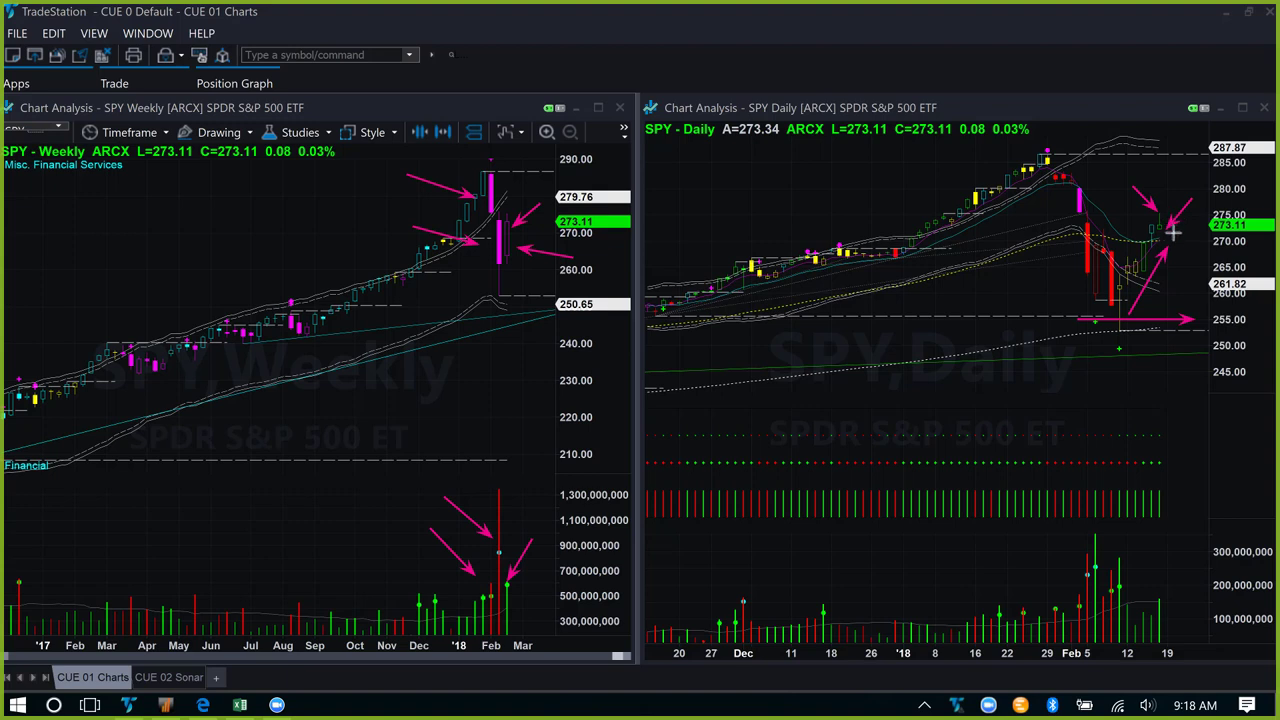
# Step: Mark the latest volume bar and candle on the SPY daily chart, draw a horizontal arrow at the candle's high, and clear the drawings
pyautogui.moveTo(1185, 563); pyautogui.dragTo(1160, 598)
pyautogui.moveTo(1170, 213); pyautogui.dragTo(1166, 219)
pyautogui.moveTo(1160, 213); pyautogui.dragTo(1250, 213)
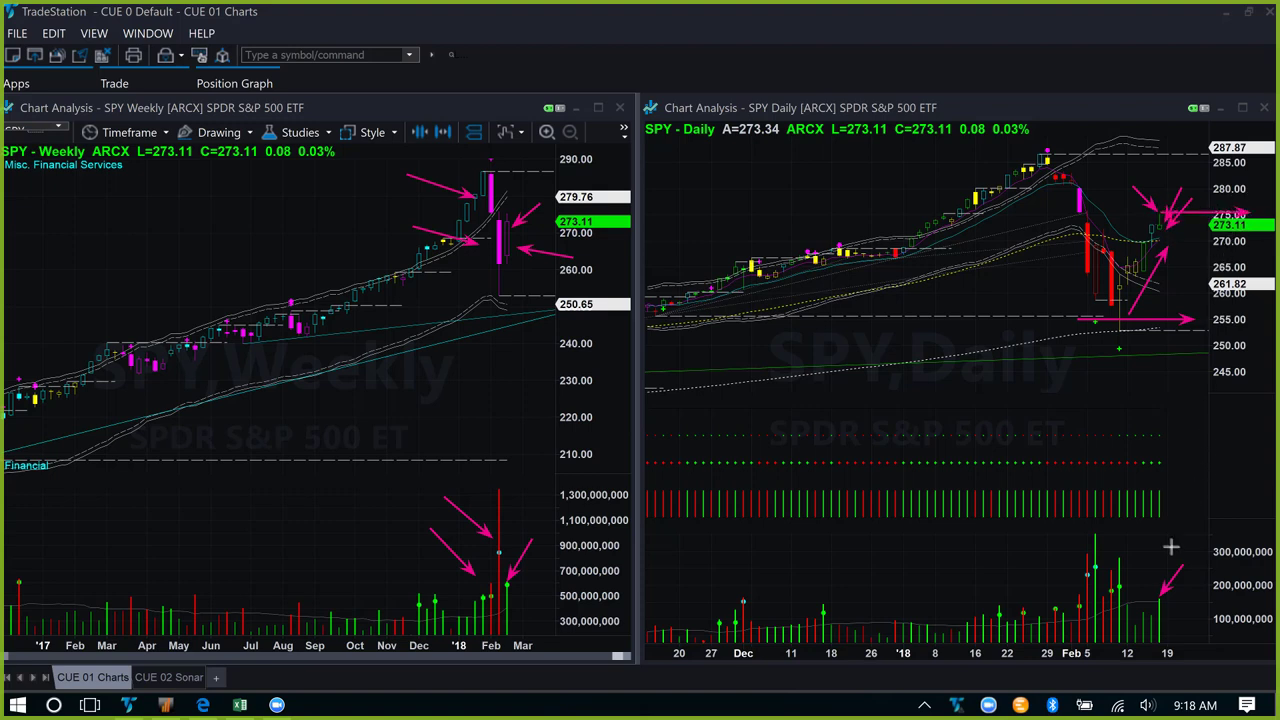
pyautogui.moveTo(1171, 547); pyautogui.dragTo(1166, 592)
pyautogui.moveTo(1189, 582); pyautogui.dragTo(1166, 606)
pyautogui.press('Escape')
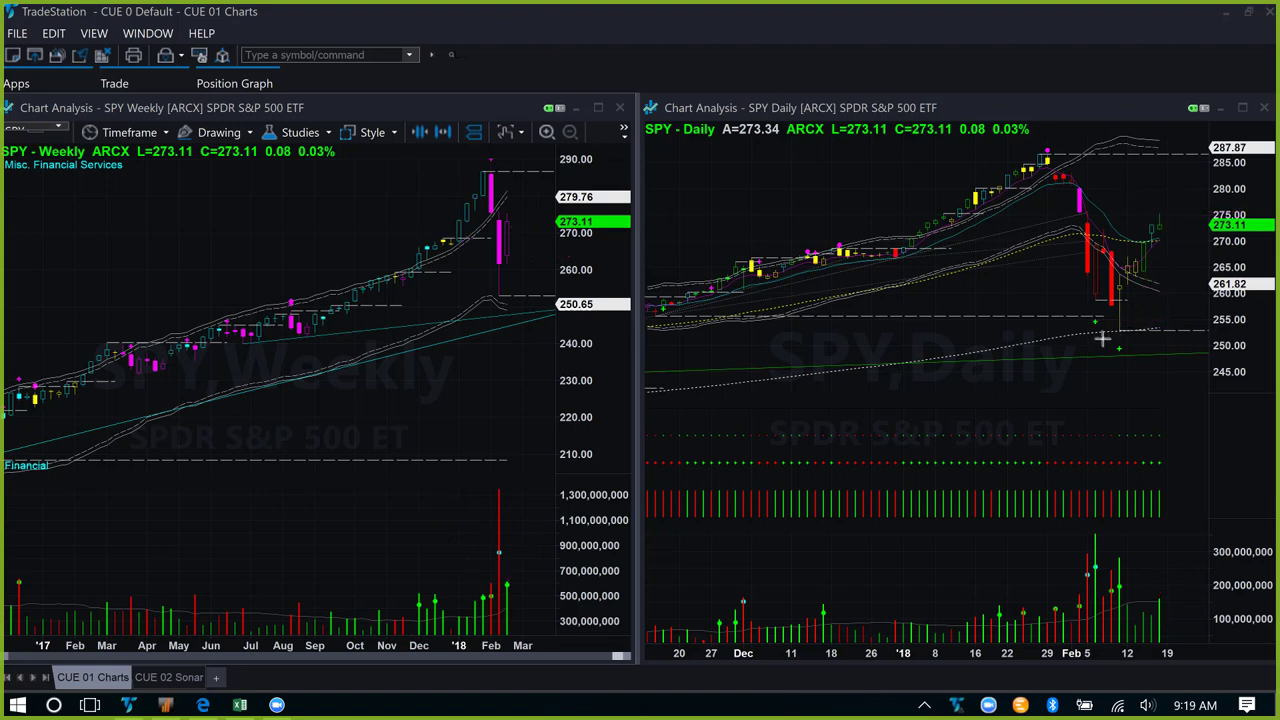
# Step: Trace the SPY daily decline from the late-January high to the February low with arrows, and sketch possible moves from the latest candle
pyautogui.moveTo(1096, 347); pyautogui.dragTo(1116, 327)
pyautogui.moveTo(1172, 214)
pyautogui.mouseDown()
pyautogui.moveTo(1212, 243)
pyautogui.moveTo(1166, 202)
pyautogui.moveTo(1175, 189)
pyautogui.moveTo(1212, 215)
pyautogui.mouseUp()
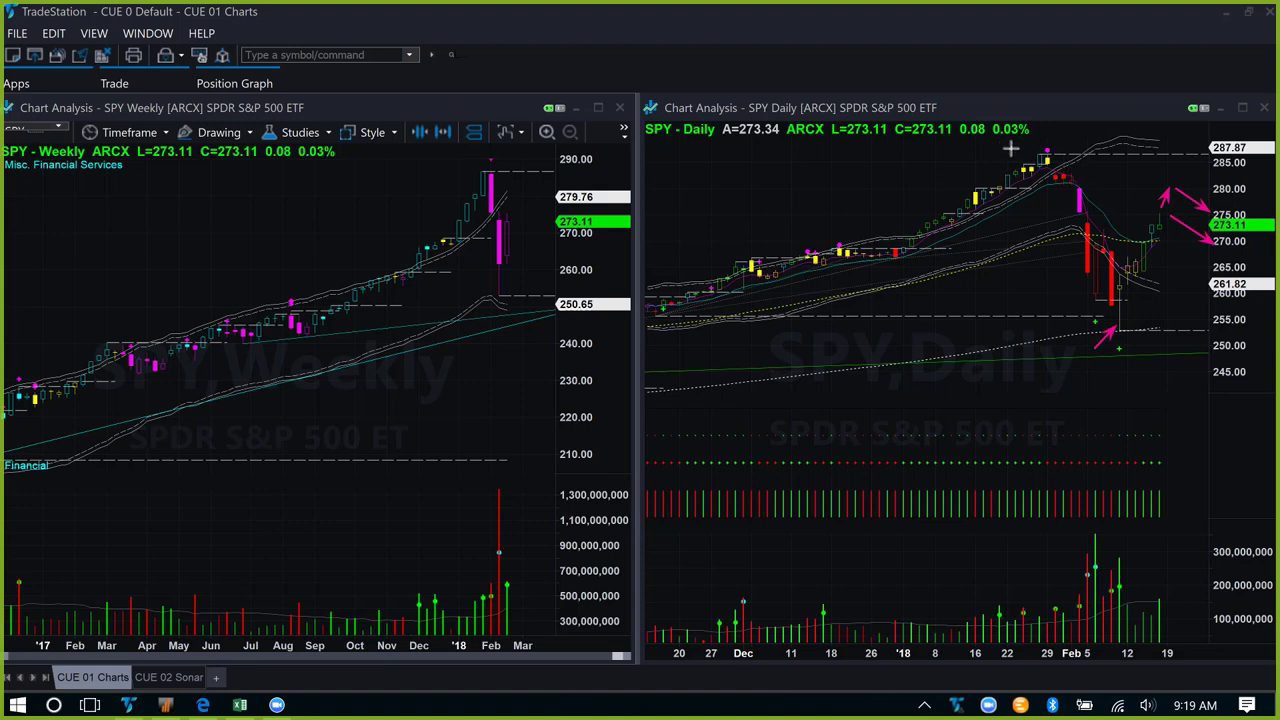
pyautogui.moveTo(995, 145); pyautogui.dragTo(1039, 149)
pyautogui.moveTo(1015, 211); pyautogui.dragTo(1073, 188)
pyautogui.moveTo(1062, 204); pyautogui.dragTo(1068, 218)
pyautogui.moveTo(1100, 293); pyautogui.dragTo(1098, 323)
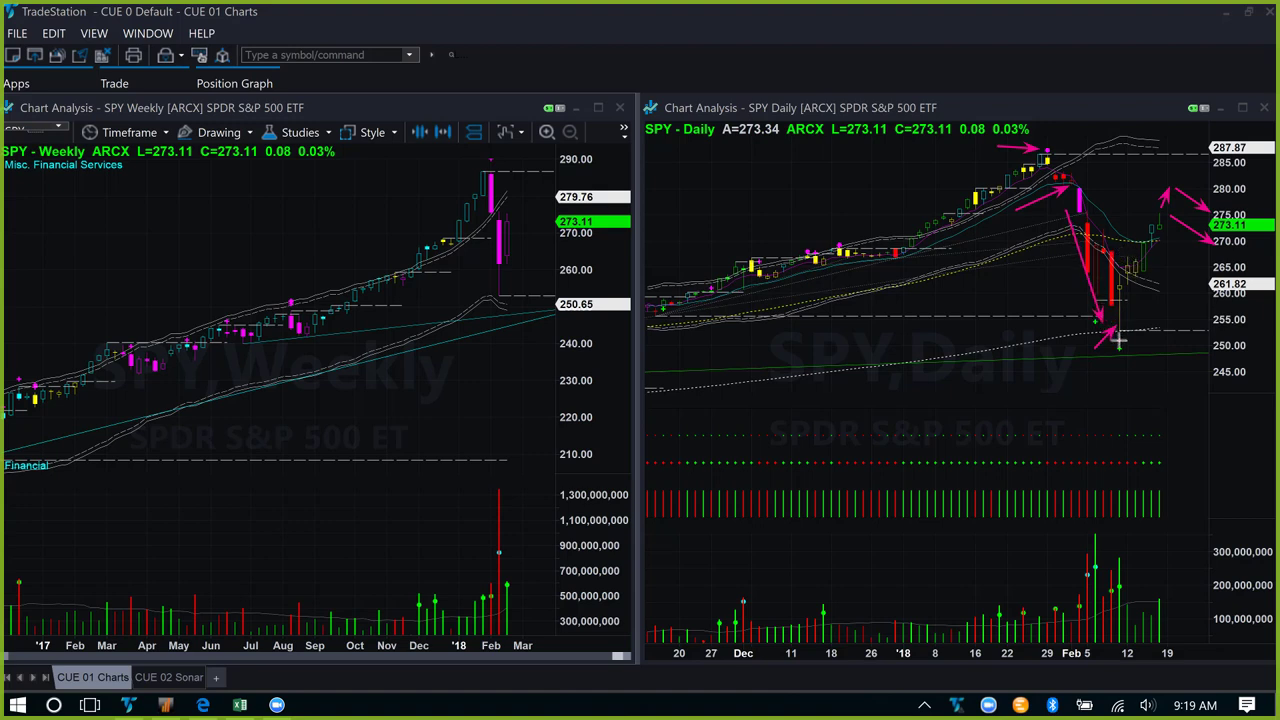
# Step: Draw further arrows on the SPY daily chart for the rebound, the descending path from the high and a possible upward move
pyautogui.moveTo(1127, 251)
pyautogui.mouseDown()
pyautogui.moveTo(1140, 219)
pyautogui.moveTo(1240, 207)
pyautogui.mouseUp()
pyautogui.moveTo(1062, 127); pyautogui.dragTo(1153, 188)
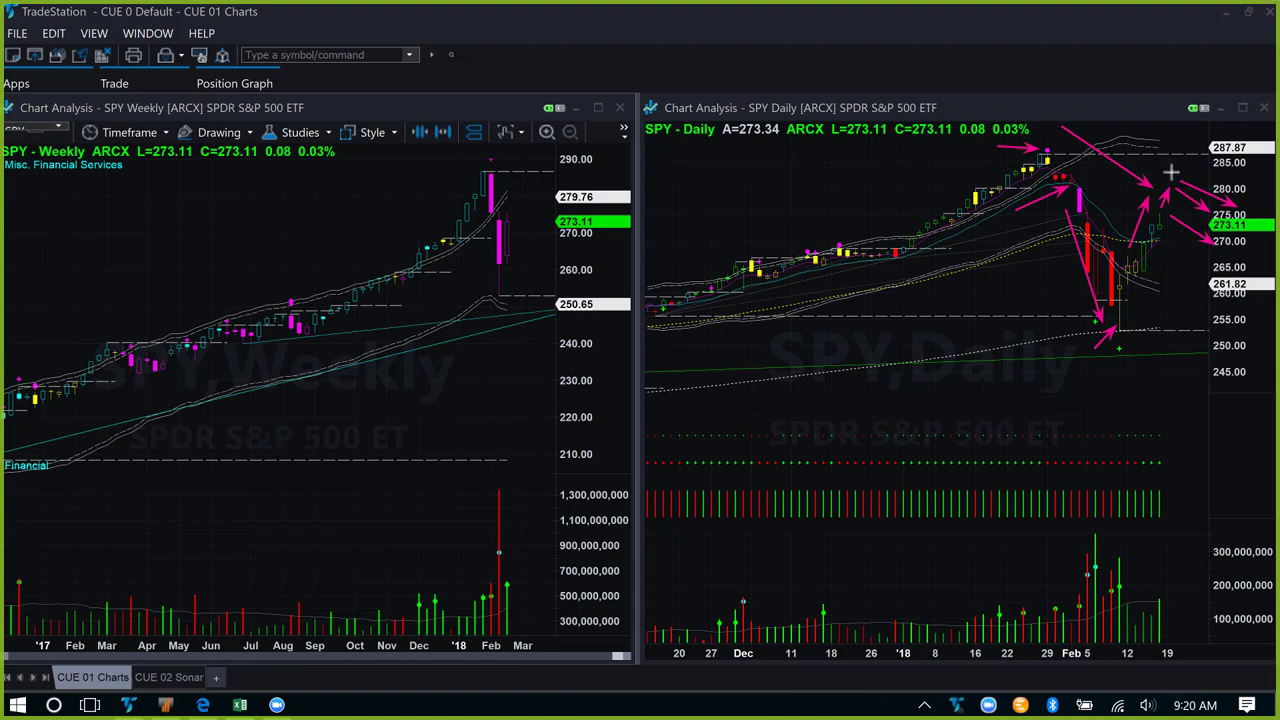
pyautogui.moveTo(1168, 184); pyautogui.dragTo(1193, 131)
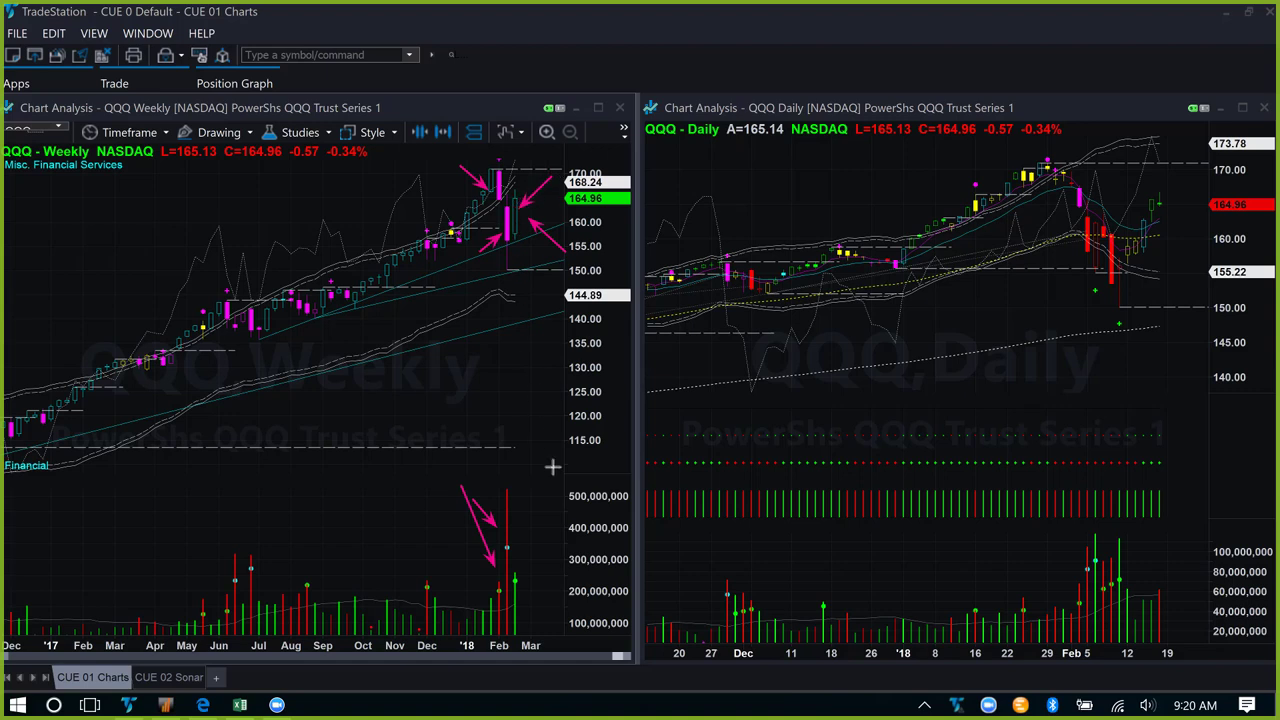
# Step: Mark QQQ's latest weekly volume bar and daily February low with arrows, and draw a horizontal arrow near the 155.22 level
pyautogui.moveTo(534, 537); pyautogui.dragTo(516, 568)
pyautogui.moveTo(1071, 314); pyautogui.dragTo(1116, 289)
pyautogui.moveTo(1112, 271); pyautogui.dragTo(1205, 271)
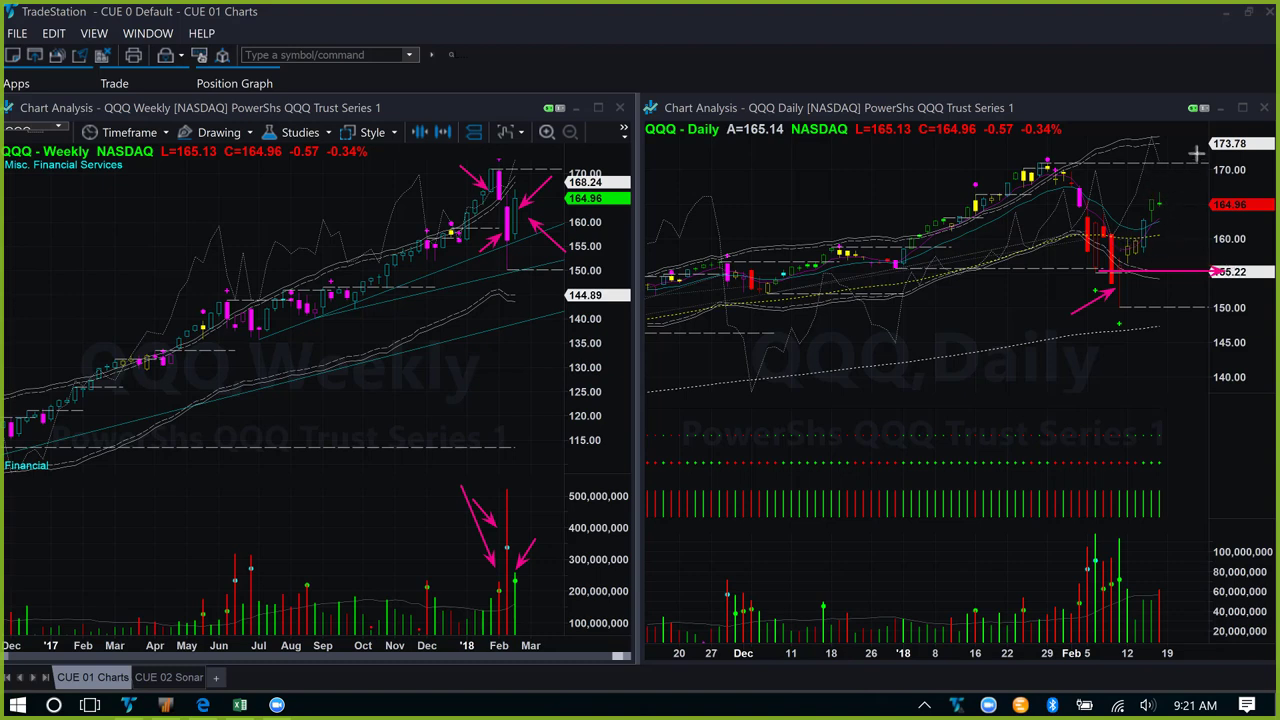
# Step: Point arrows at QQQ's latest daily candle, volume bar and possible moves, and at the latest weekly candle
pyautogui.moveTo(1196, 153); pyautogui.dragTo(1168, 187)
pyautogui.moveTo(1179, 549); pyautogui.dragTo(1165, 594)
pyautogui.moveTo(1120, 248); pyautogui.dragTo(1185, 242)
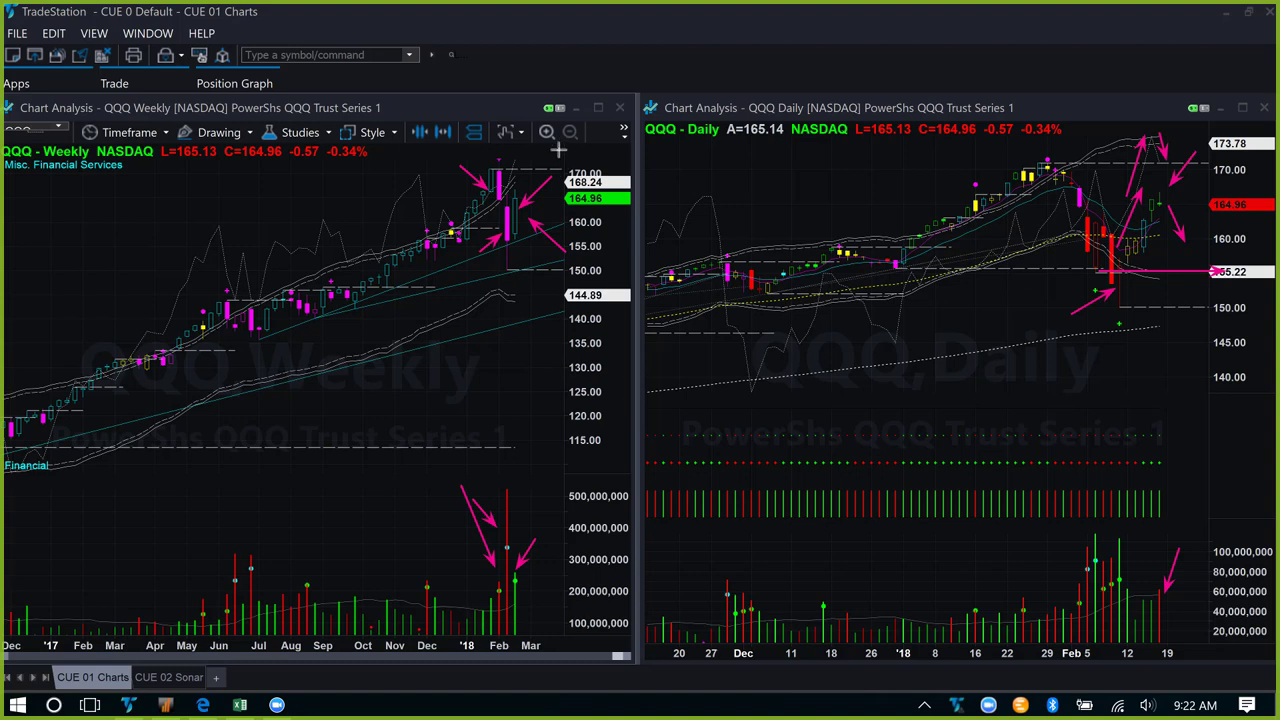
pyautogui.moveTo(558, 150); pyautogui.dragTo(515, 197)
# Step: Switch the charts to symbol DIA, and point arrows at the weekly chart's two latest tall volume bars and the February low
pyautogui.write('DIA')
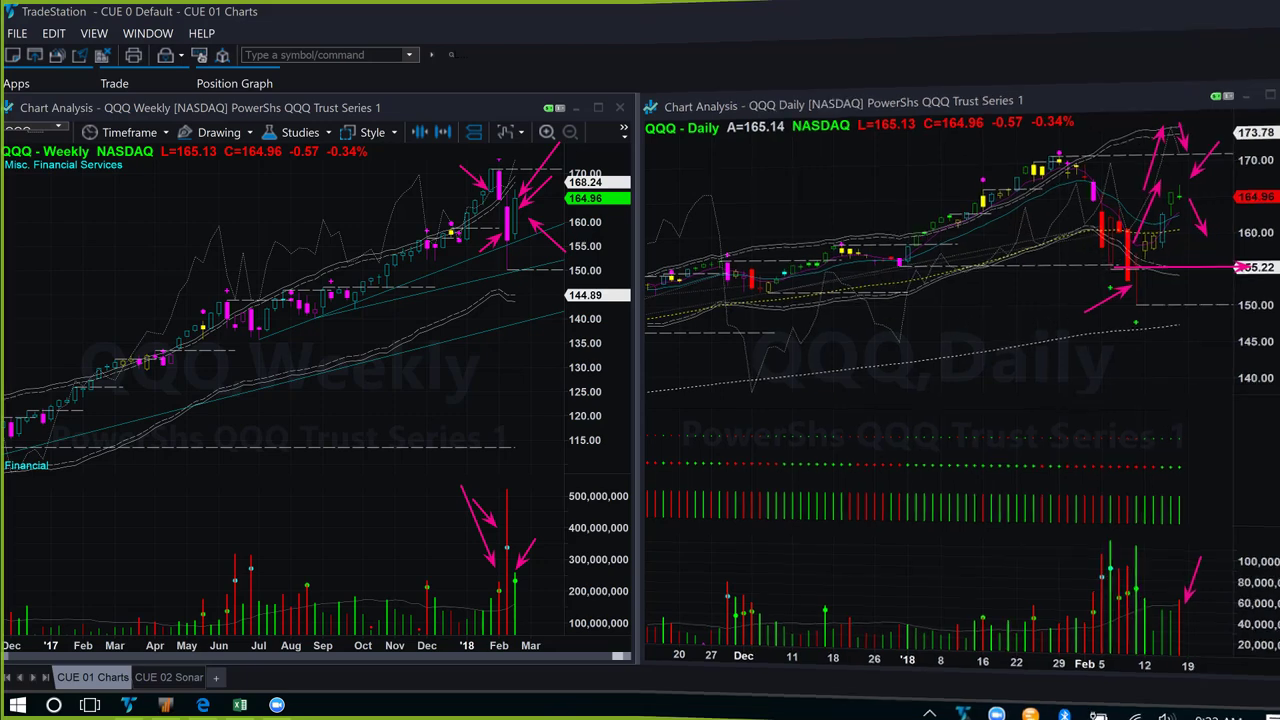
pyautogui.press('Return')
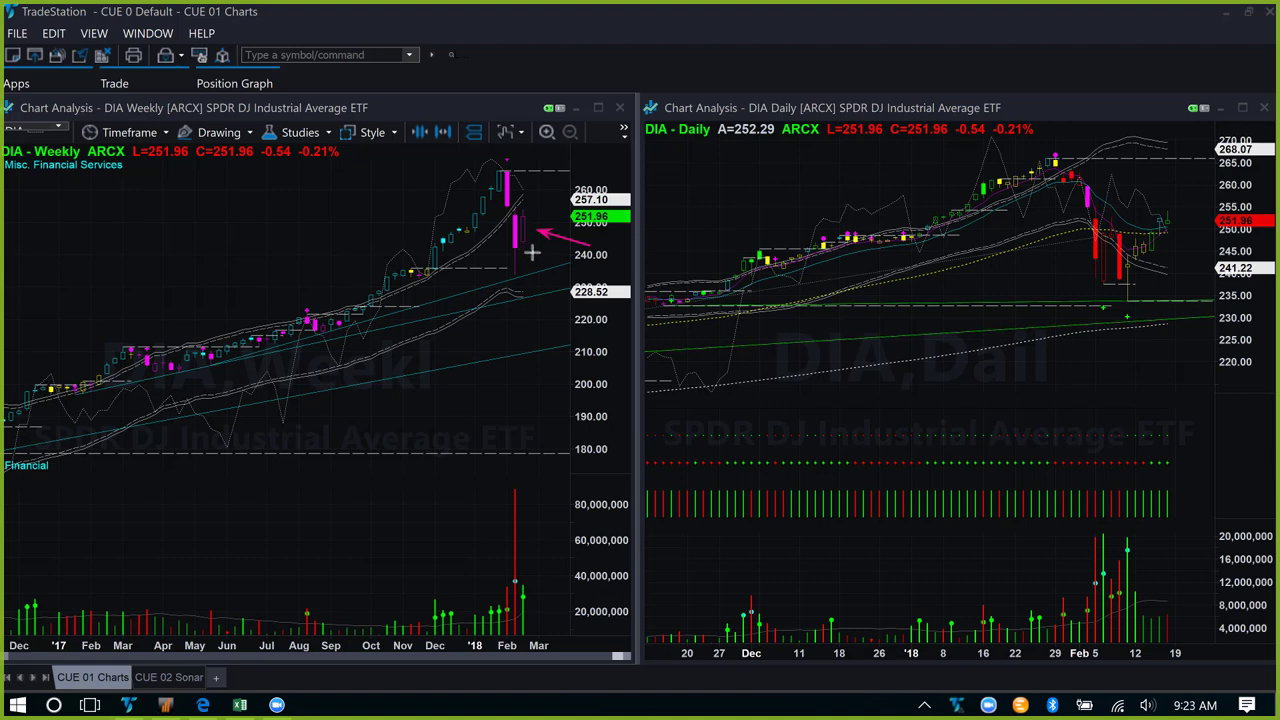
pyautogui.moveTo(546, 548); pyautogui.dragTo(527, 584)
pyautogui.moveTo(549, 479); pyautogui.dragTo(517, 513)
pyautogui.moveTo(462, 350); pyautogui.dragTo(505, 288)
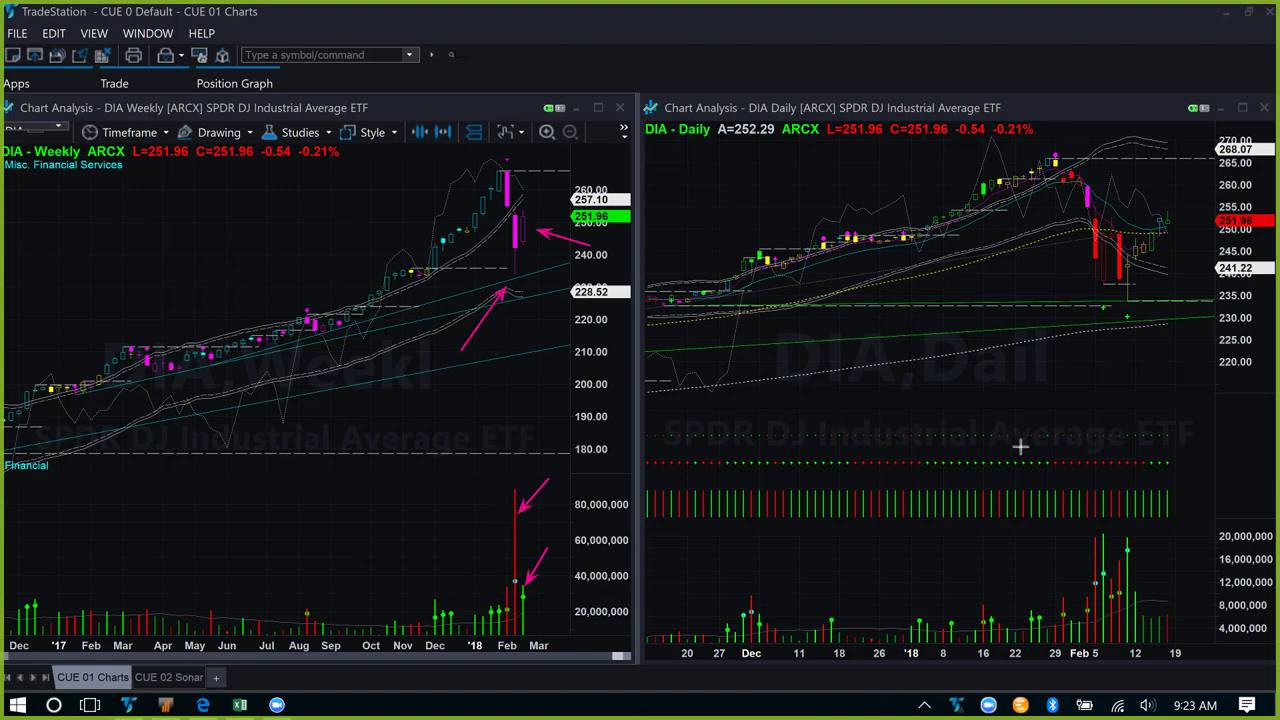
# Step: Mark the DIA daily chart's February low, rebound, latest candle and latest volume bar with arrows, and clear the annotations
pyautogui.moveTo(1078, 298); pyautogui.dragTo(1172, 298)
pyautogui.moveTo(1128, 241); pyautogui.dragTo(1158, 210)
pyautogui.moveTo(1199, 183); pyautogui.dragTo(1180, 211)
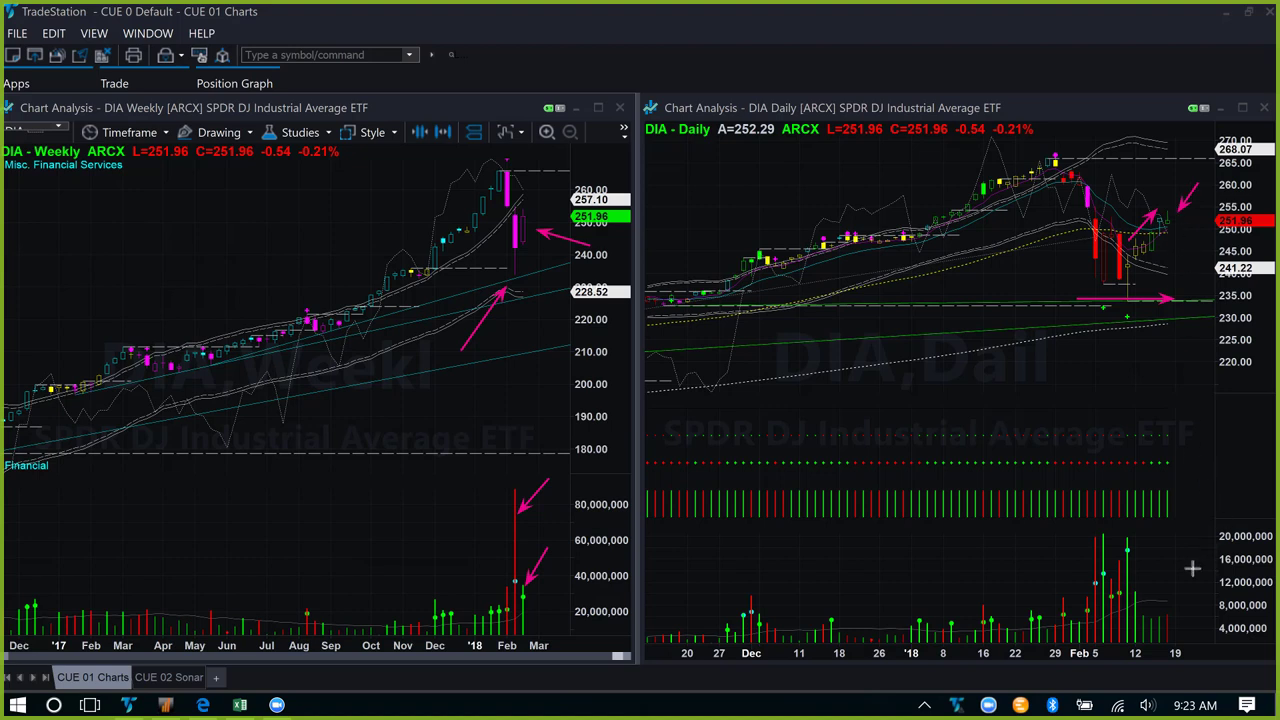
pyautogui.moveTo(1192, 568); pyautogui.dragTo(1177, 603)
pyautogui.press('Escape')
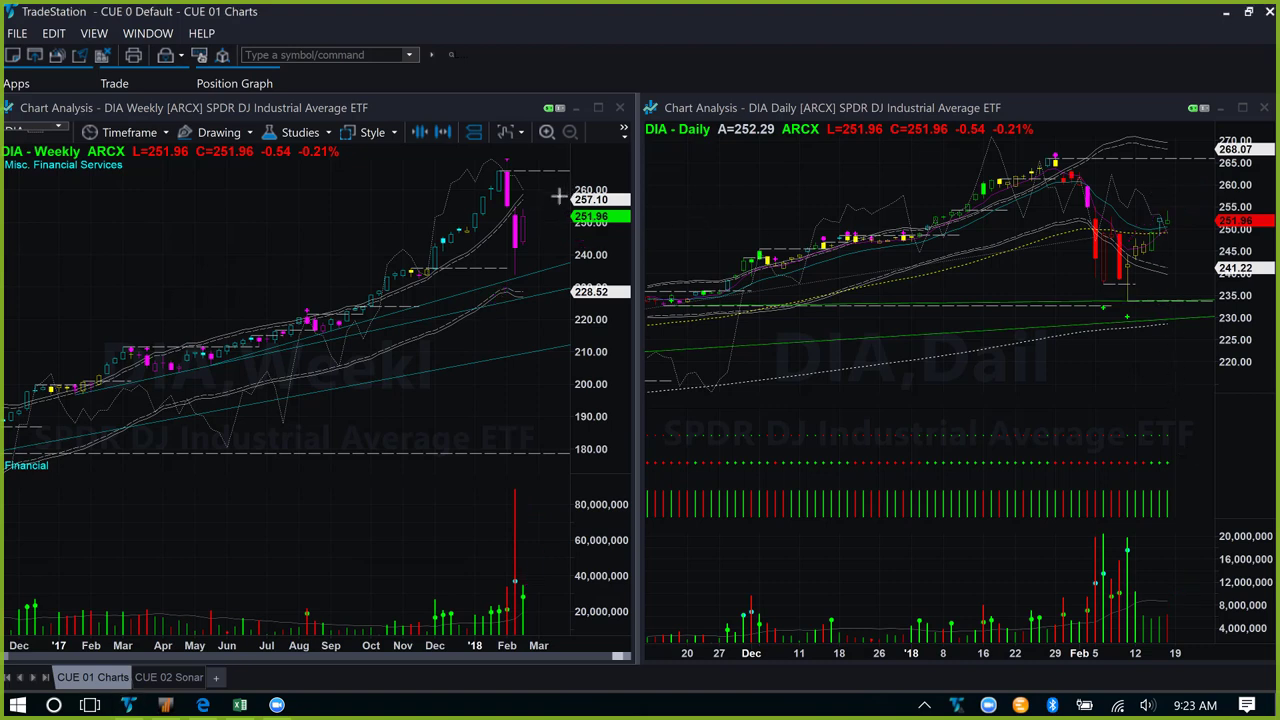
# Step: Point an arrow at DIA's latest weekly candle and draw another along a possible downward move on the daily chart
pyautogui.moveTo(572, 188); pyautogui.dragTo(532, 216)
pyautogui.moveTo(1182, 216); pyautogui.dragTo(1202, 254)
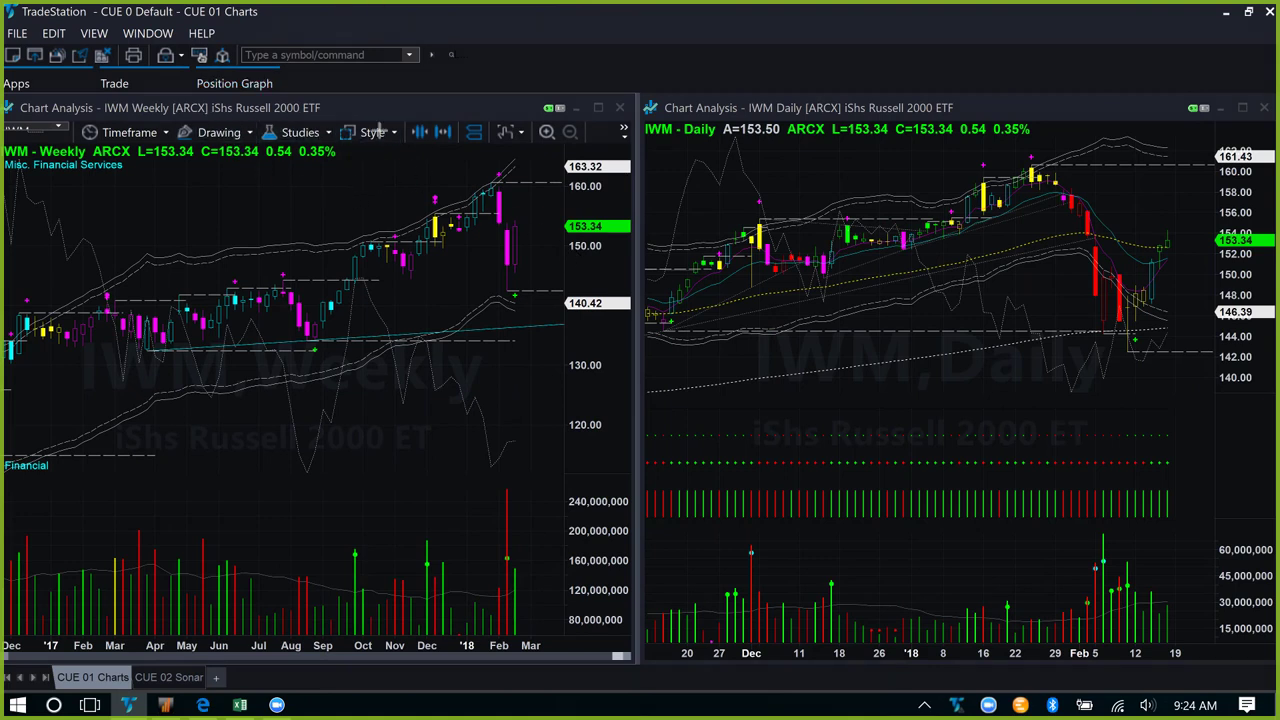
# Step: Point arrows at the base and upper part of IWM's latest weekly candle and at its two latest weekly volume bars
pyautogui.moveTo(562, 368); pyautogui.dragTo(517, 268)
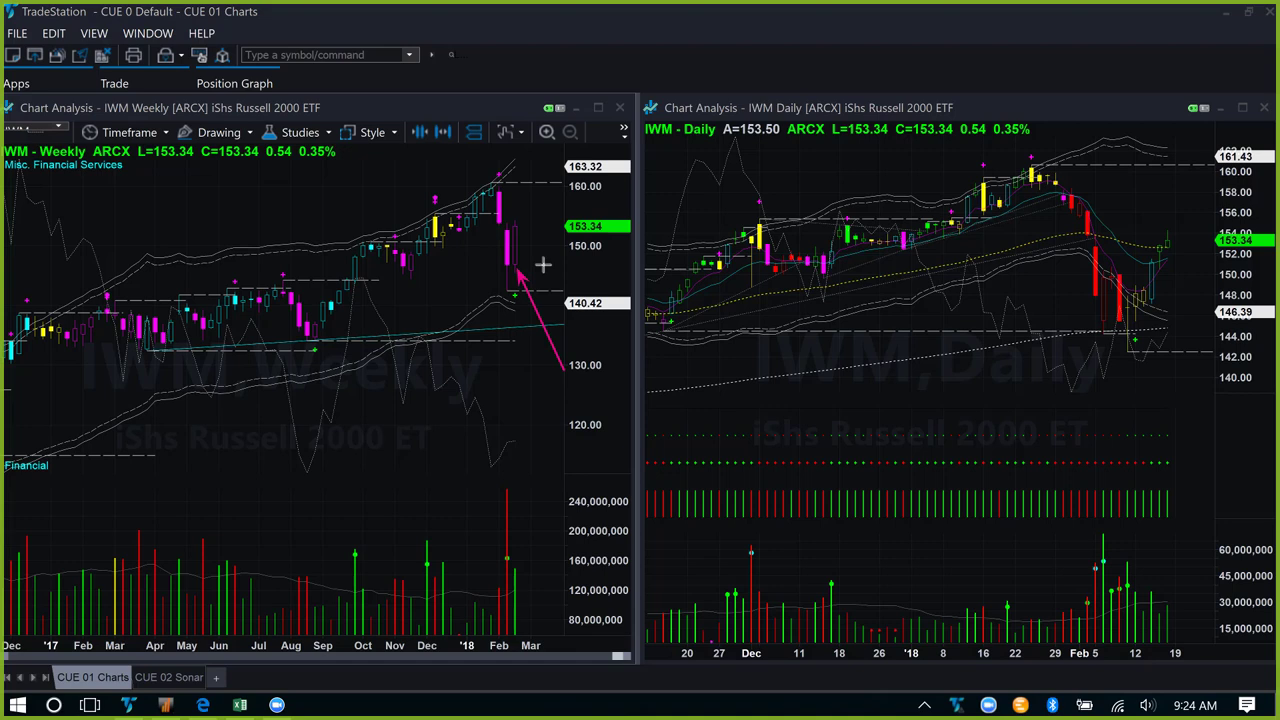
pyautogui.moveTo(558, 223); pyautogui.dragTo(532, 241)
pyautogui.moveTo(549, 516); pyautogui.dragTo(518, 566)
pyautogui.moveTo(467, 493); pyautogui.dragTo(505, 540)
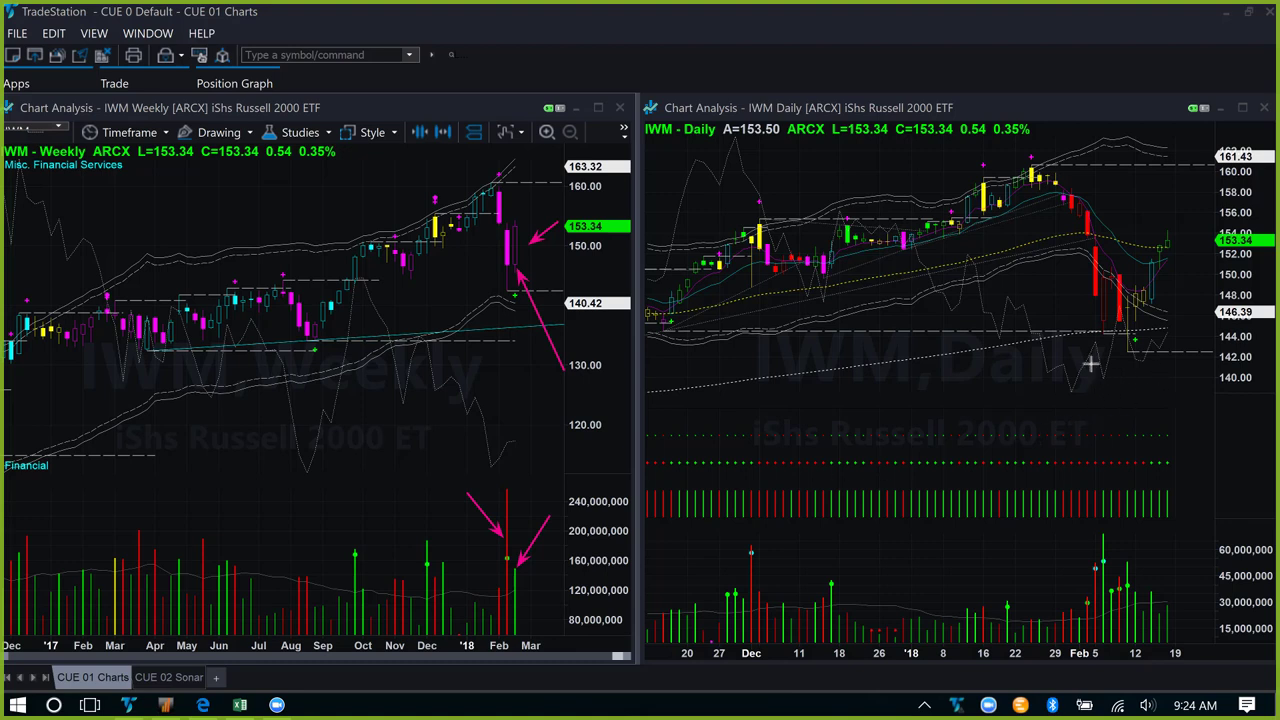
# Step: Mark the IWM daily chart's dashed support line, rebound, latest candle, latest volume bar and a possible pullback with arrows
pyautogui.moveTo(1072, 331)
pyautogui.mouseDown()
pyautogui.moveTo(1149, 319)
pyautogui.moveTo(1198, 331)
pyautogui.mouseUp()
pyautogui.moveTo(1133, 290); pyautogui.dragTo(1146, 256)
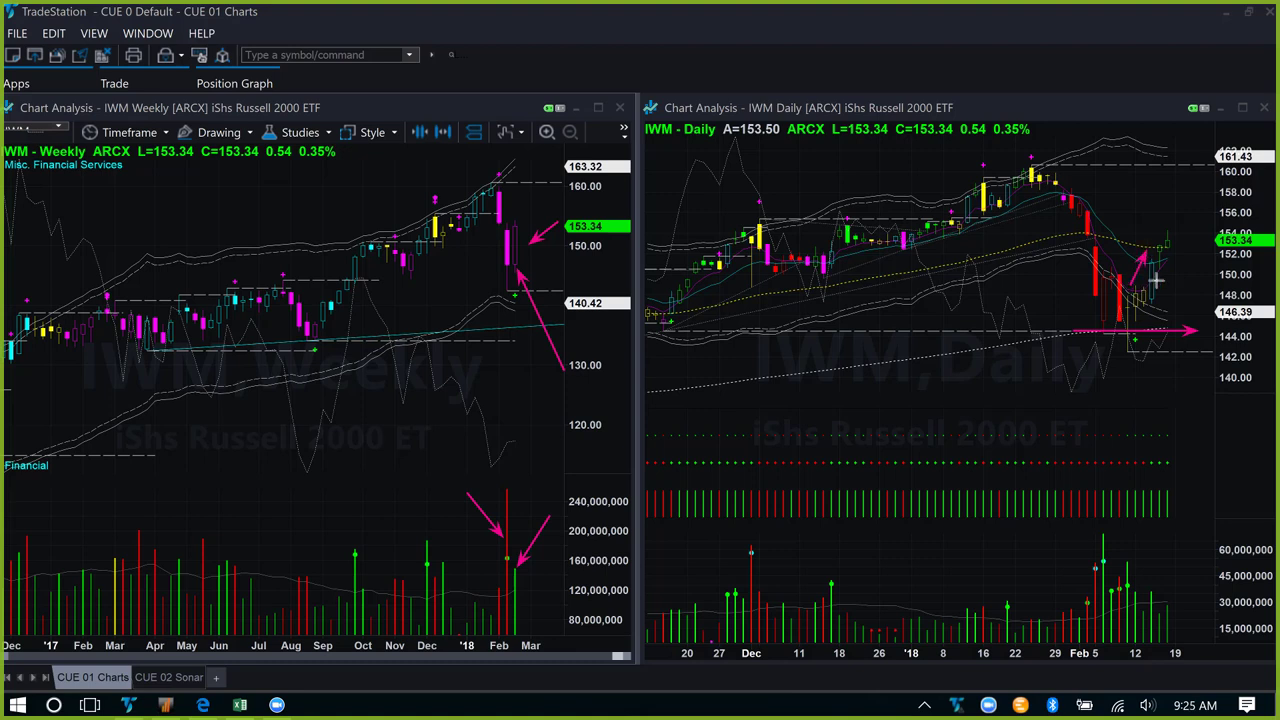
pyautogui.moveTo(1196, 190); pyautogui.dragTo(1179, 229)
pyautogui.moveTo(1196, 550); pyautogui.dragTo(1170, 600)
pyautogui.moveTo(1176, 244); pyautogui.dragTo(1200, 283)
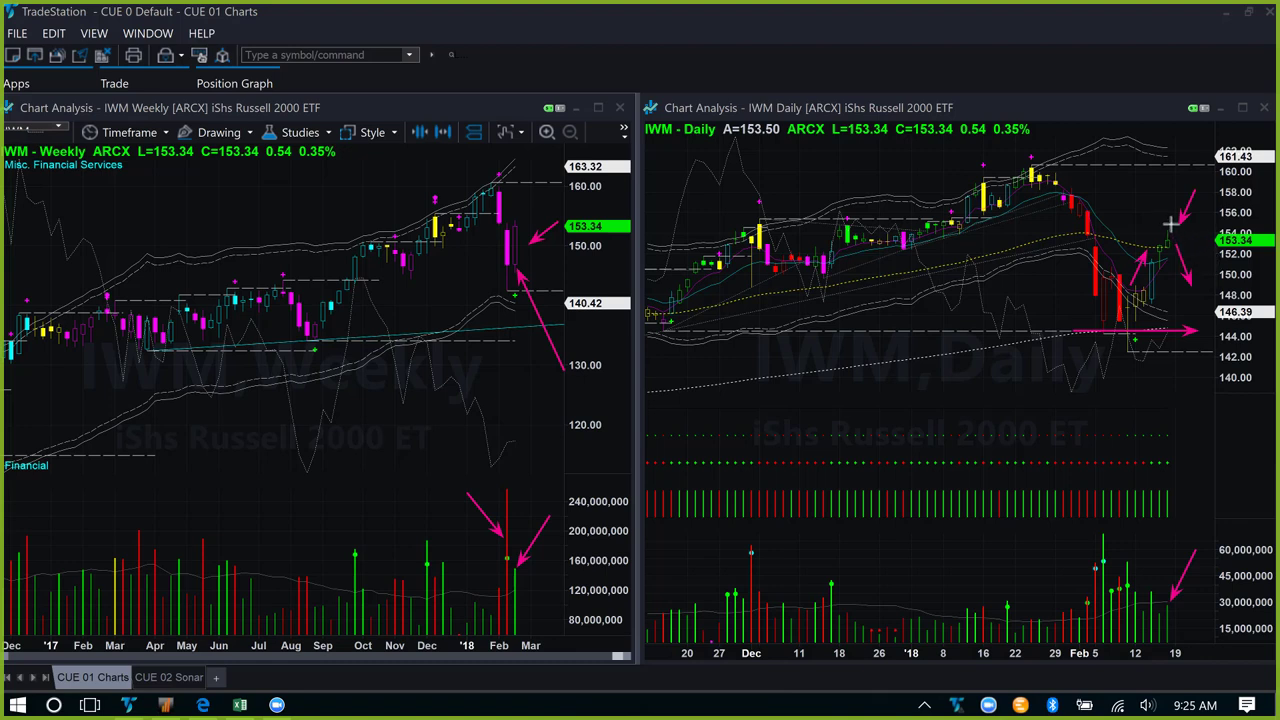
# Step: Draw two steep upward arrows and another downward arrow for possible moves from IWM's latest daily candle
pyautogui.moveTo(1165, 224); pyautogui.dragTo(1178, 158)
pyautogui.moveTo(1177, 234); pyautogui.dragTo(1196, 266)
pyautogui.moveTo(1155, 214); pyautogui.dragTo(1166, 150)
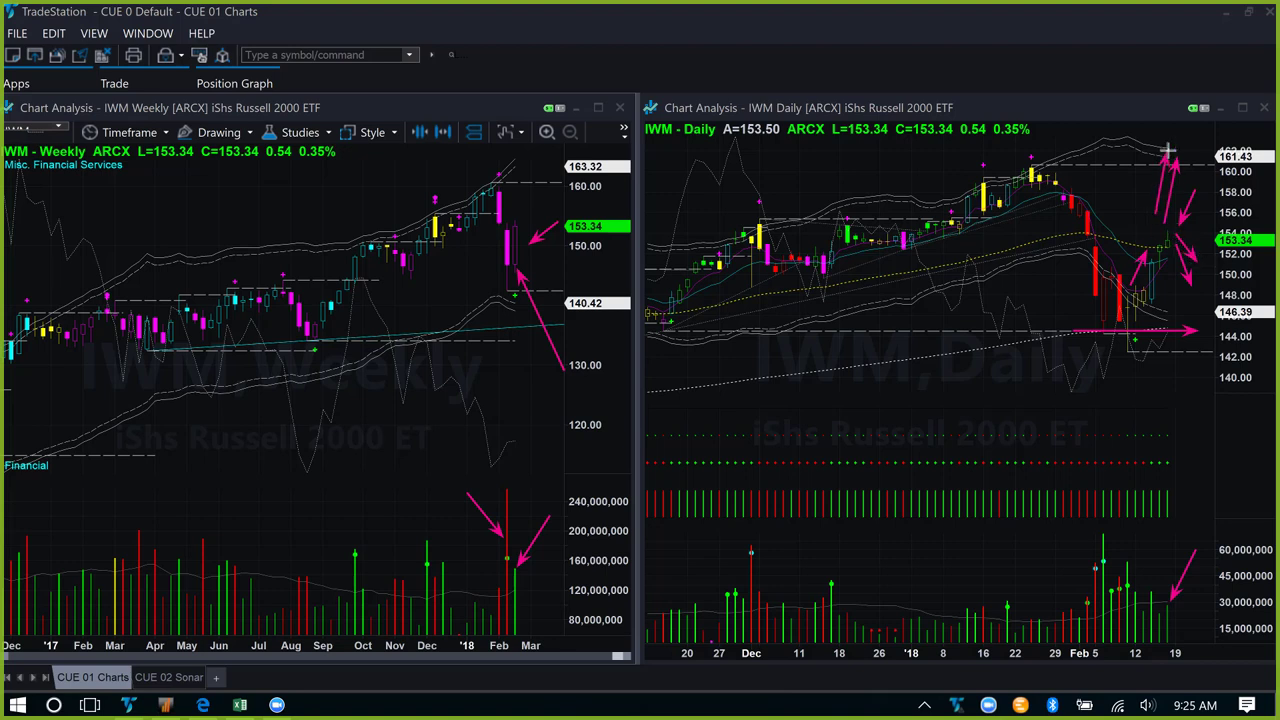
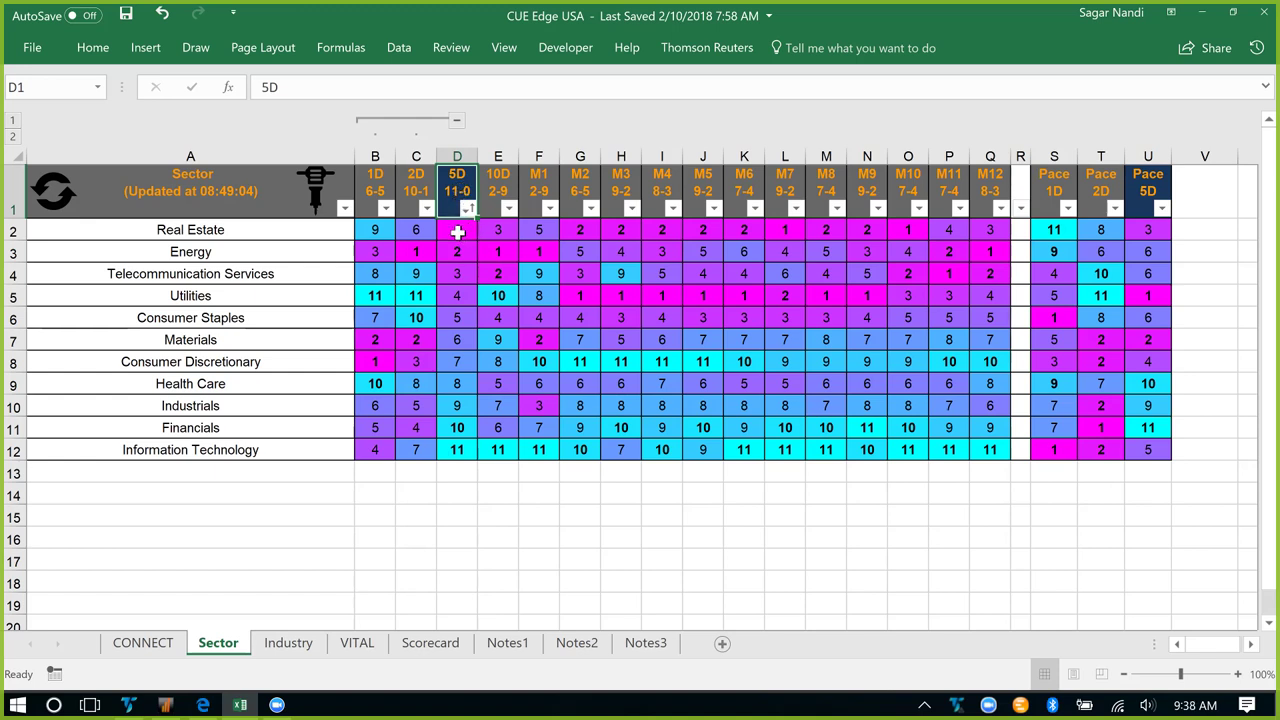
# Step: Examine the 5D sector rankings on the Sector sheet, from Real Estate down to Information Technology
pyautogui.click(460, 228)
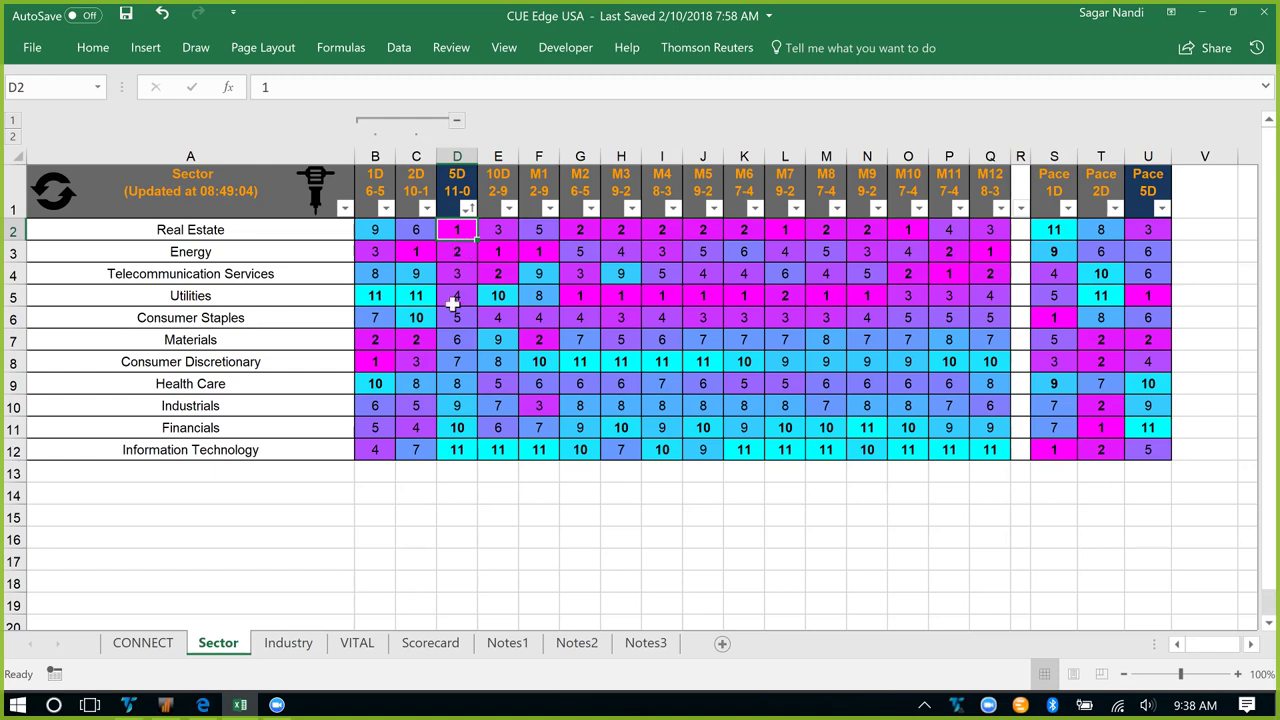
pyautogui.click(456, 451)
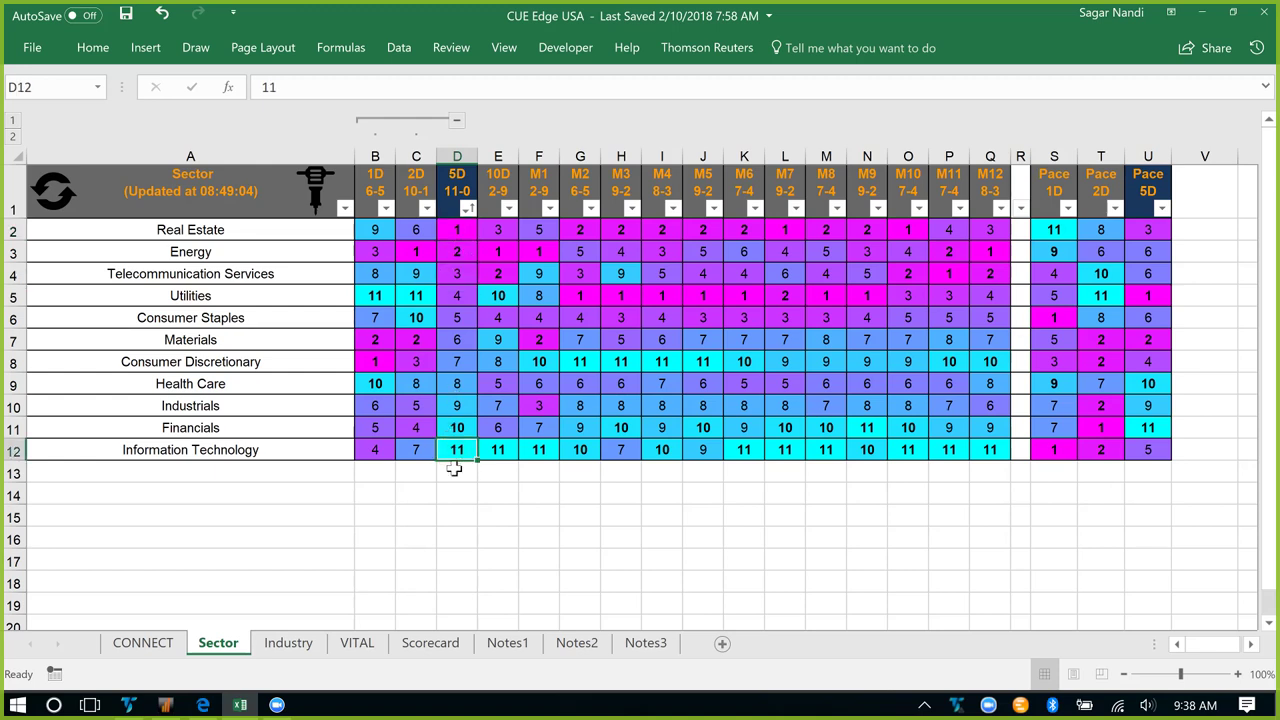
pyautogui.click(460, 232)
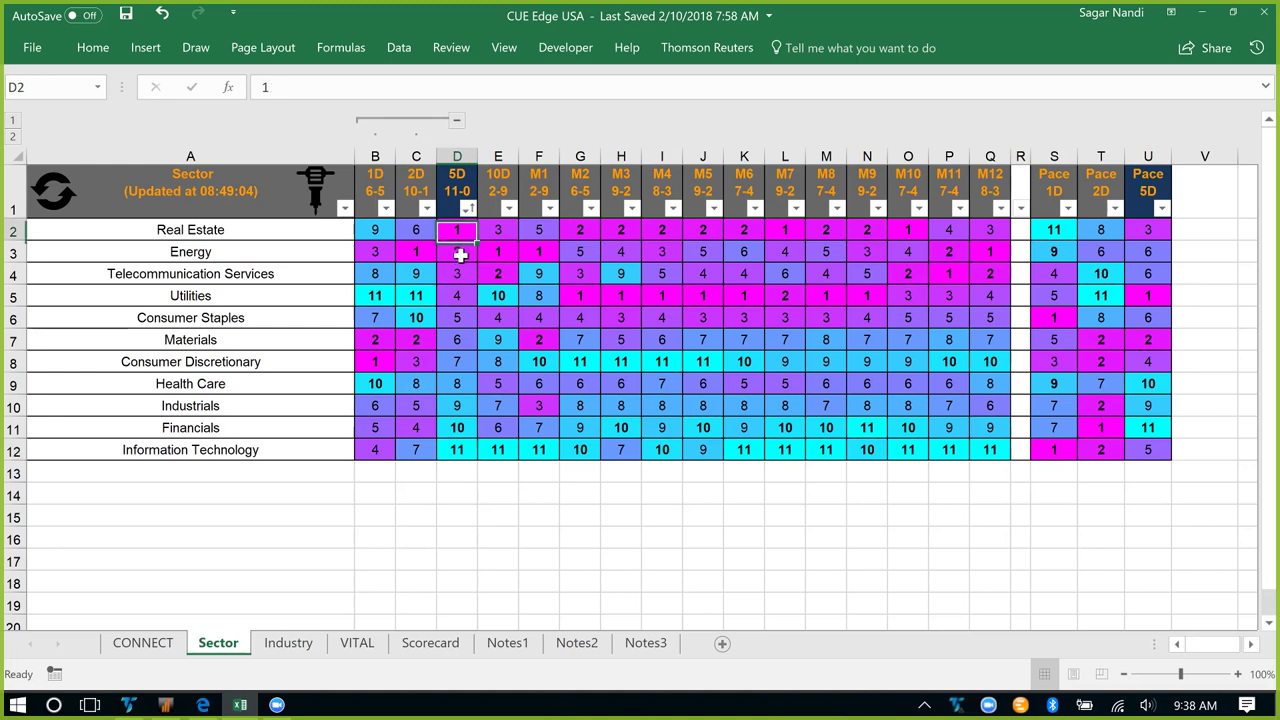
pyautogui.moveTo(459, 254); pyautogui.dragTo(480, 463)
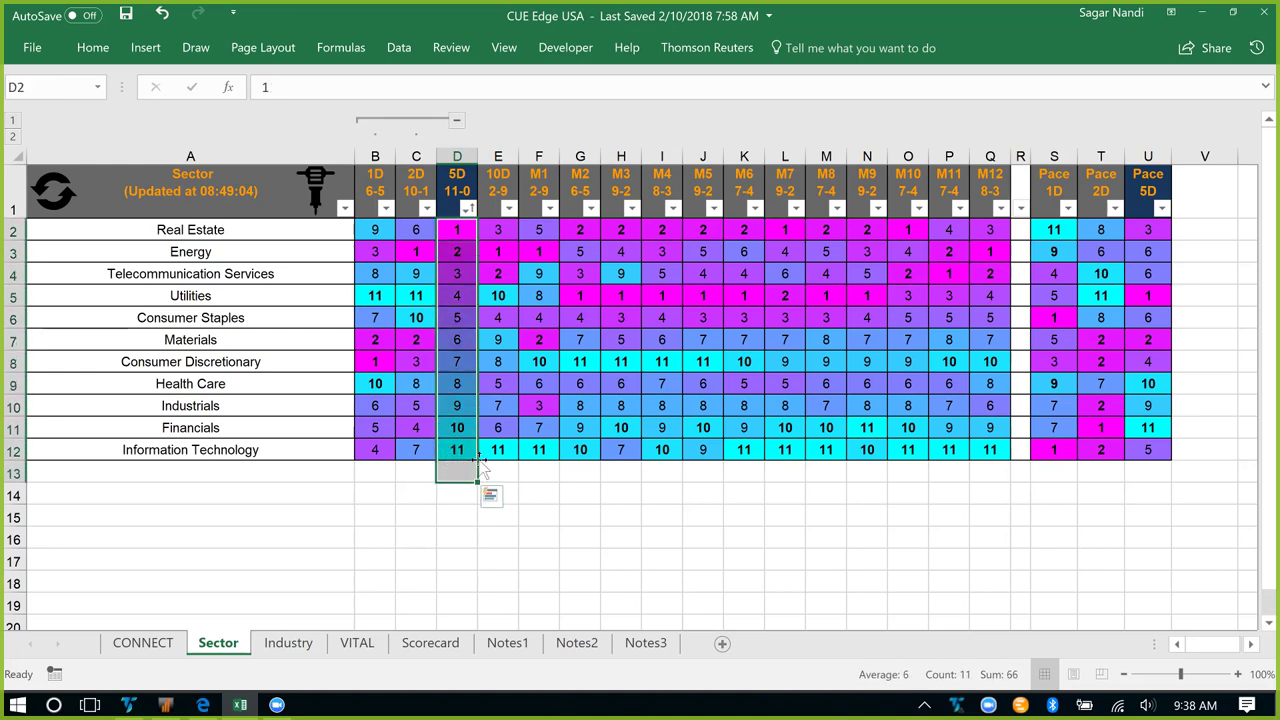
pyautogui.click(457, 234)
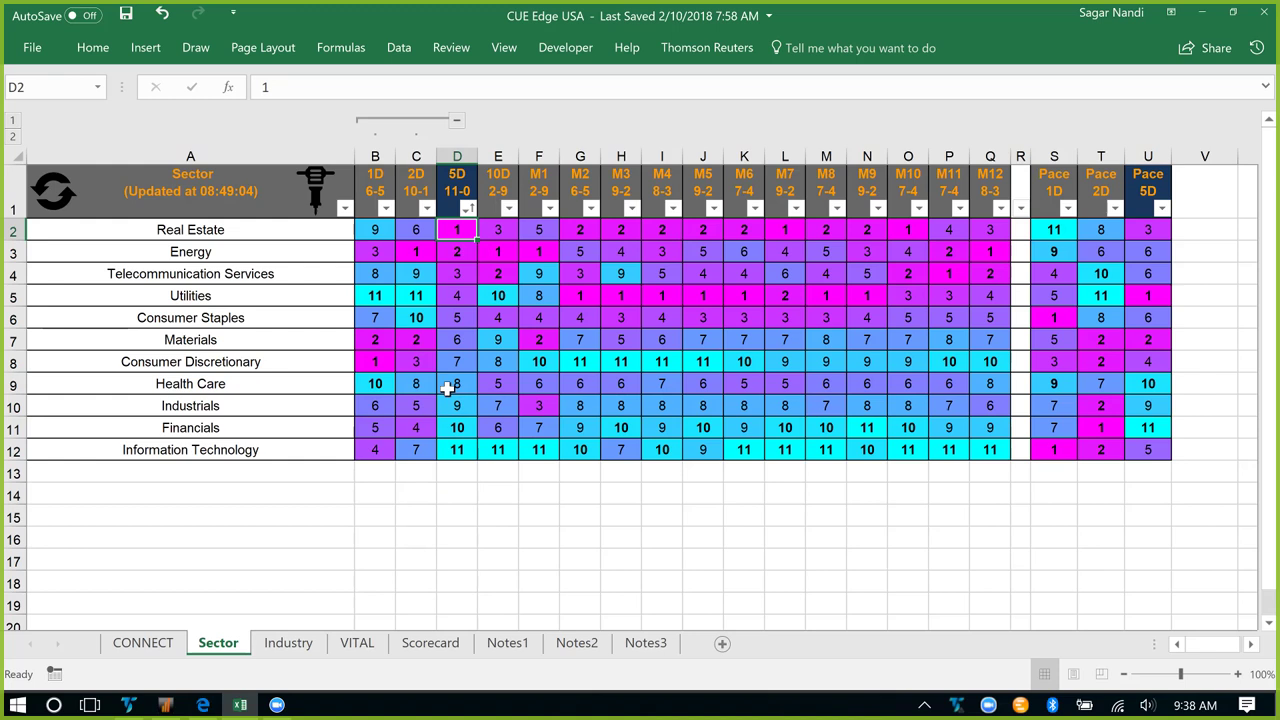
pyautogui.click(457, 451)
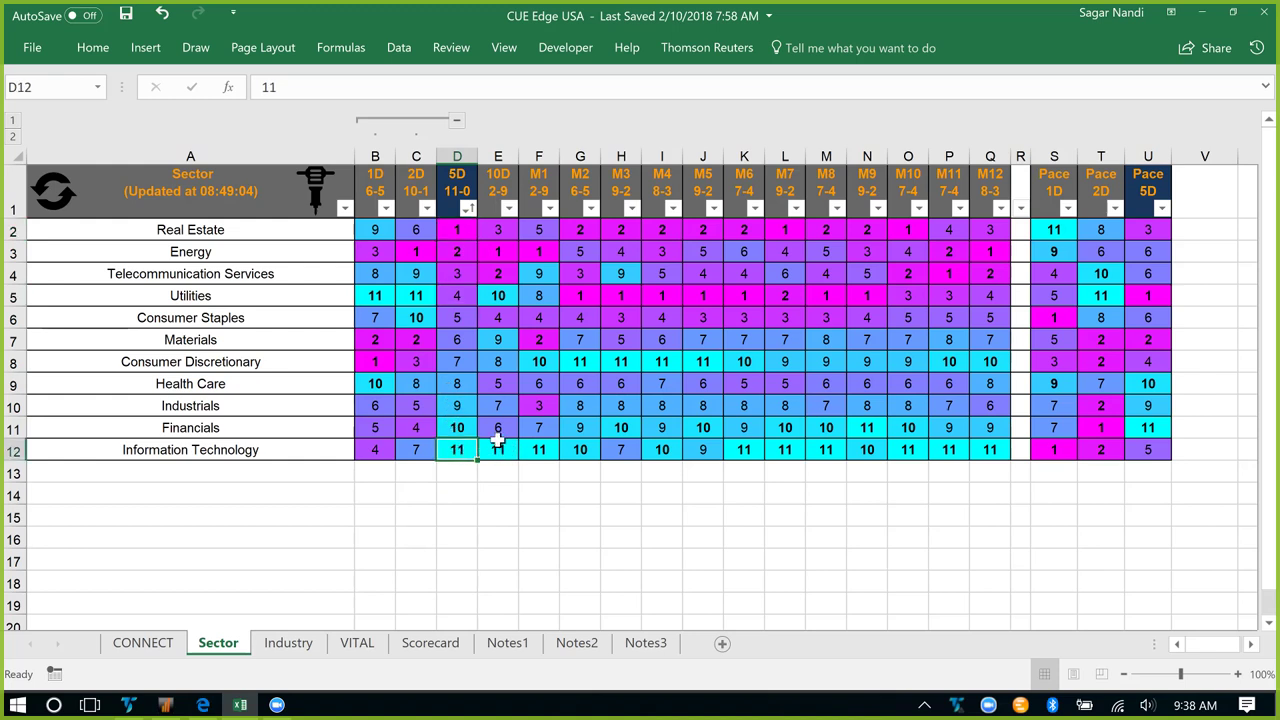
# Step: Examine Consumer Discretionary's monthly rankings from M1 to M12 and its short-term rankings from 10D to 1D
pyautogui.click(240, 362)
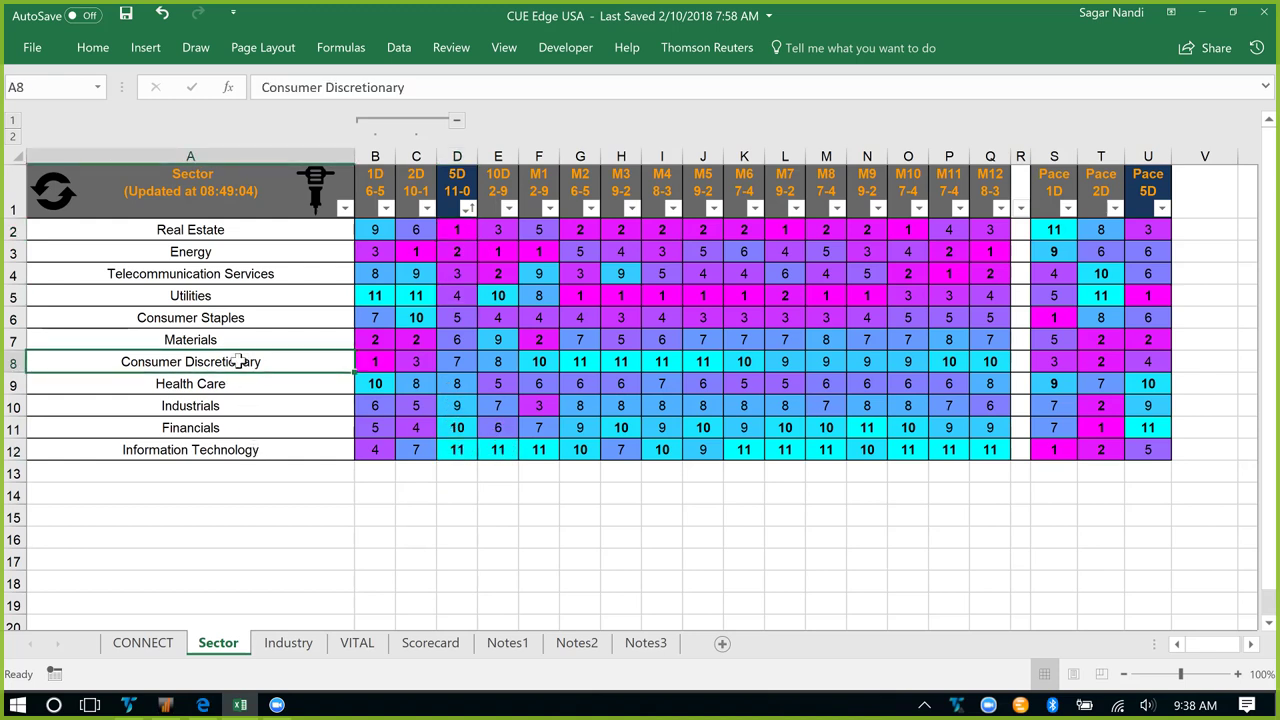
pyautogui.click(546, 363)
pyautogui.moveTo(565, 366); pyautogui.dragTo(987, 358)
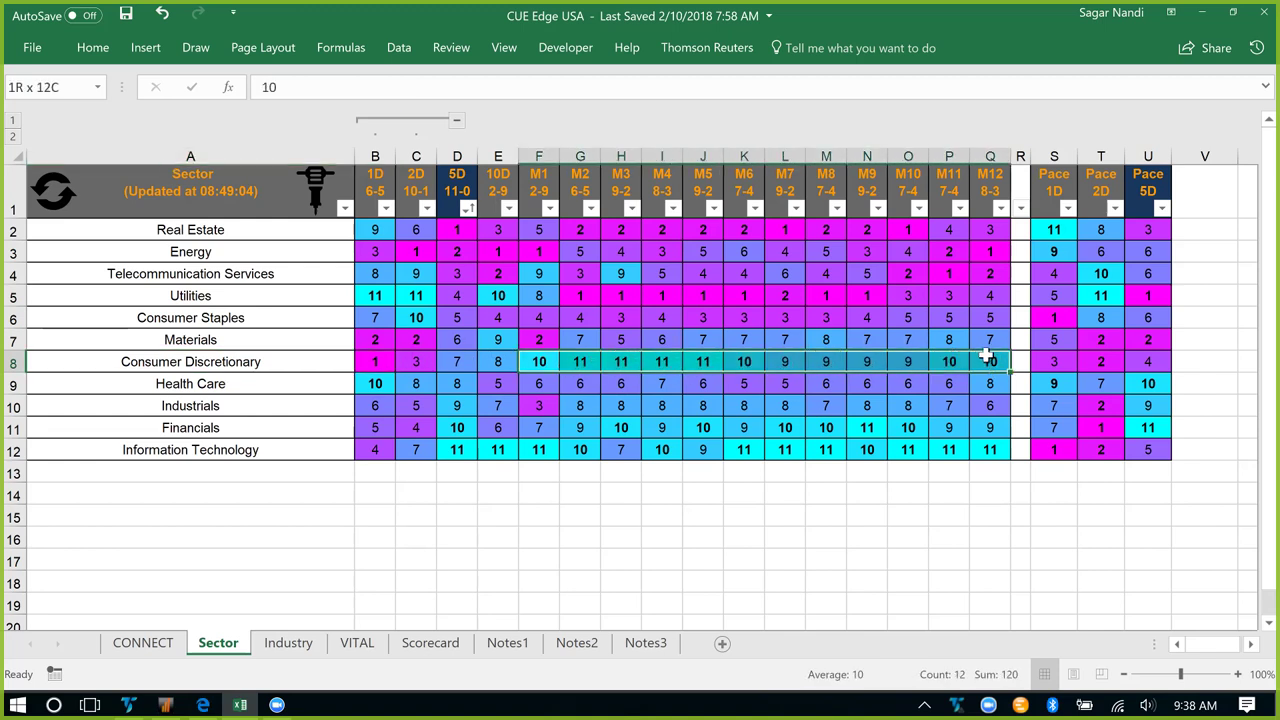
pyautogui.click(746, 361)
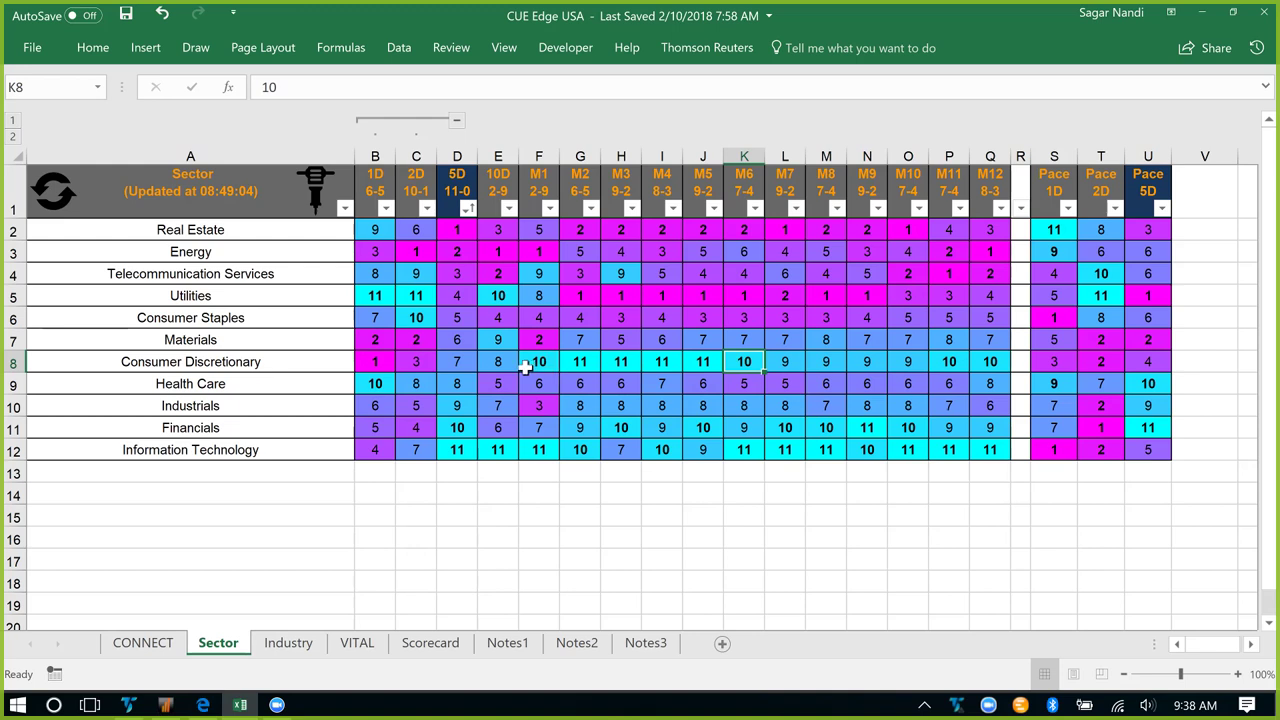
pyautogui.moveTo(503, 365); pyautogui.dragTo(380, 364)
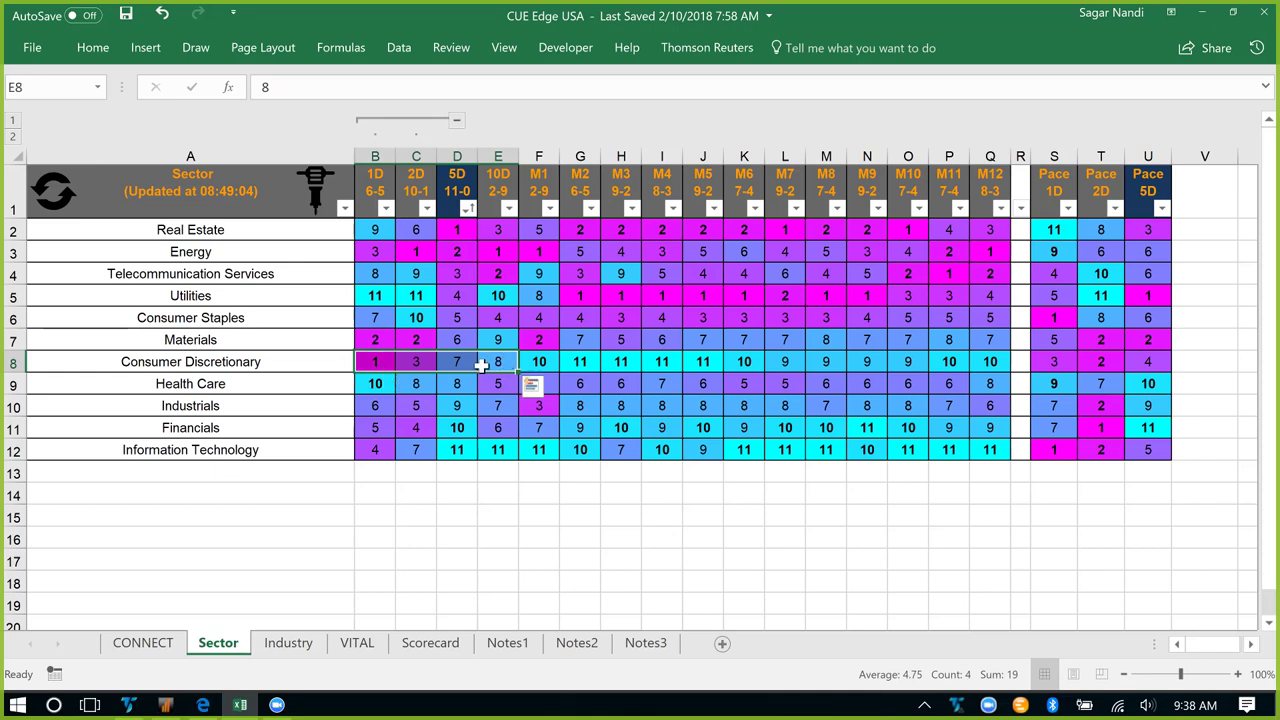
pyautogui.click(376, 362)
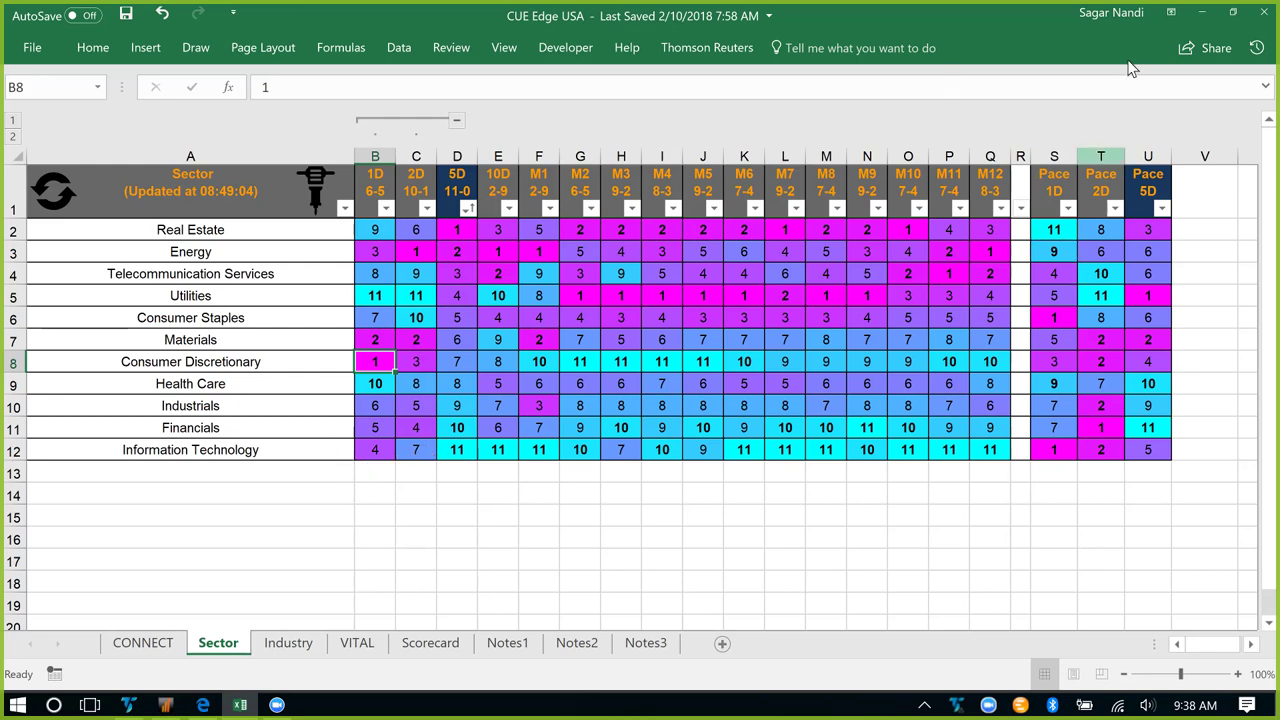
# Step: Examine Consumer Discretionary's Pace values for 1D, 2D and 5D together with their column headings
pyautogui.moveTo(1055, 361); pyautogui.dragTo(1145, 362)
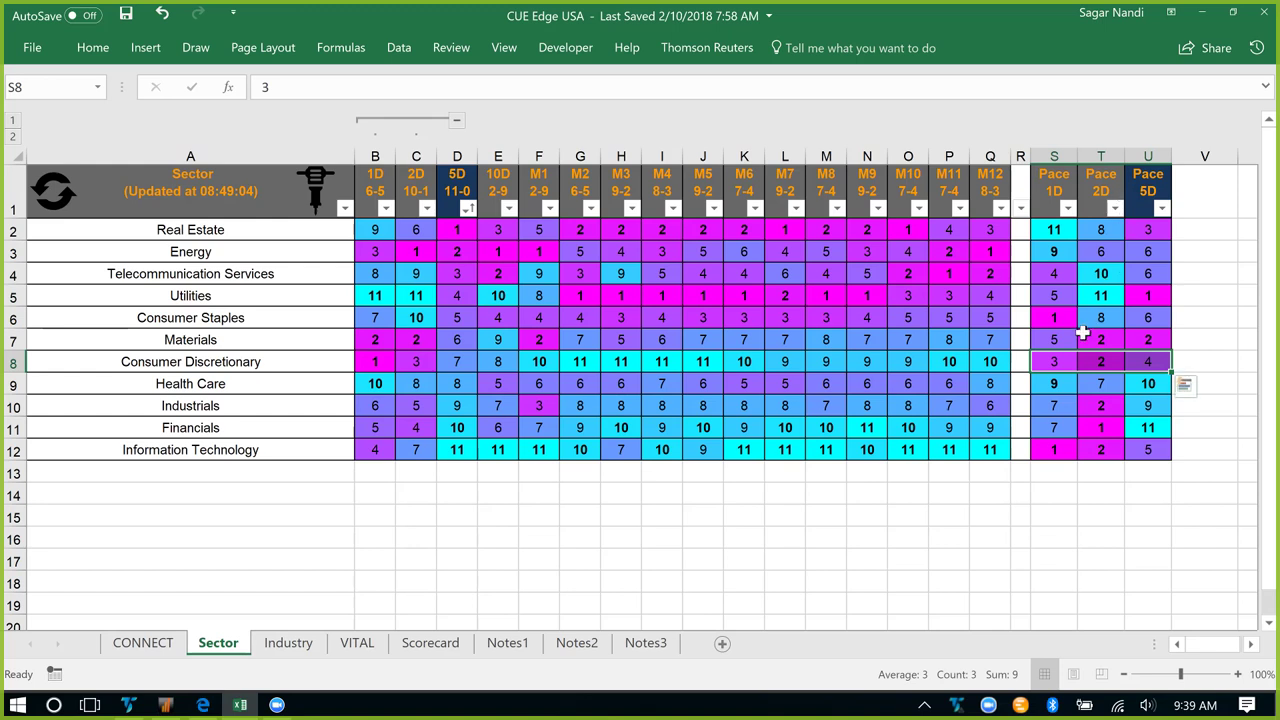
pyautogui.click(1060, 367)
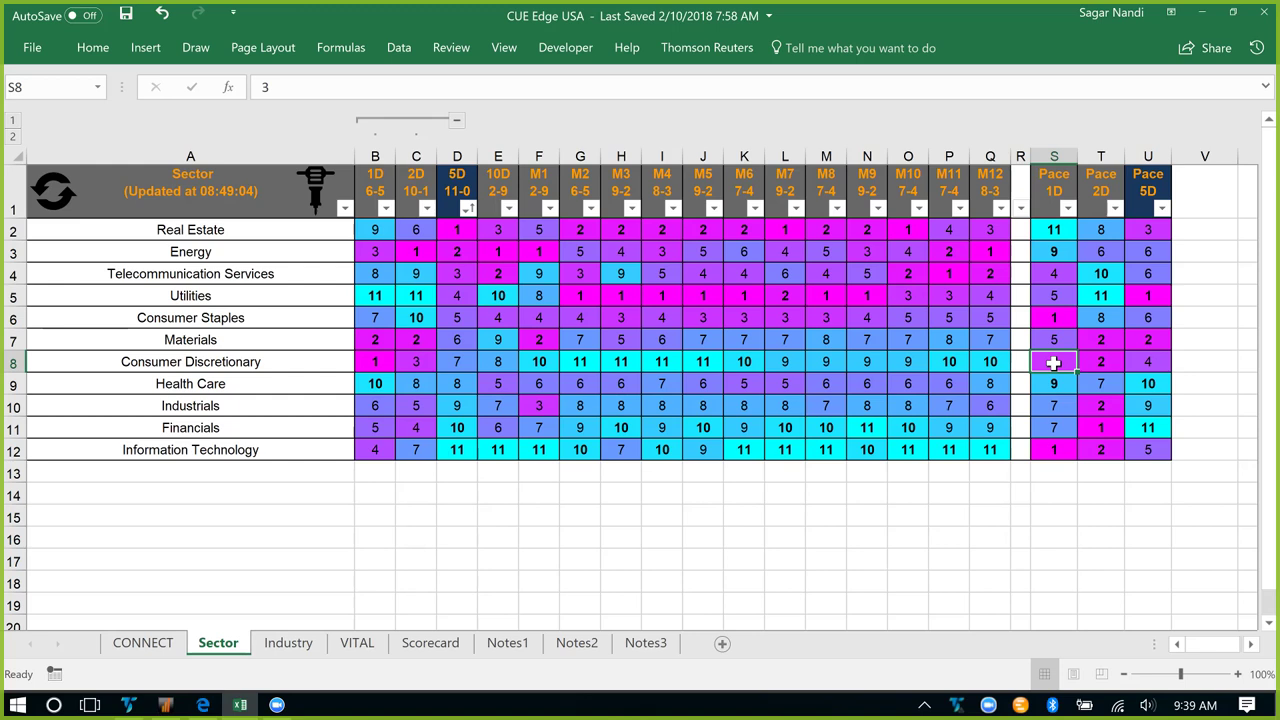
pyautogui.moveTo(1053, 363); pyautogui.dragTo(1146, 358)
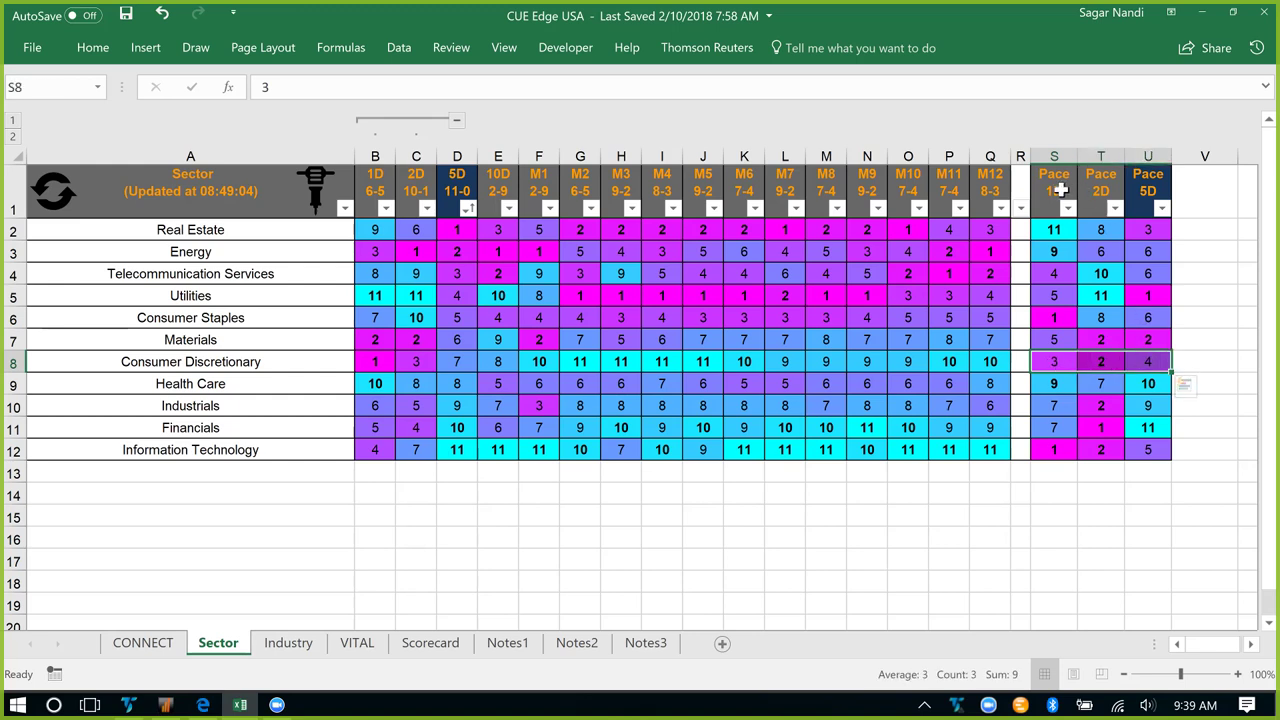
pyautogui.moveTo(1056, 192); pyautogui.dragTo(1139, 192)
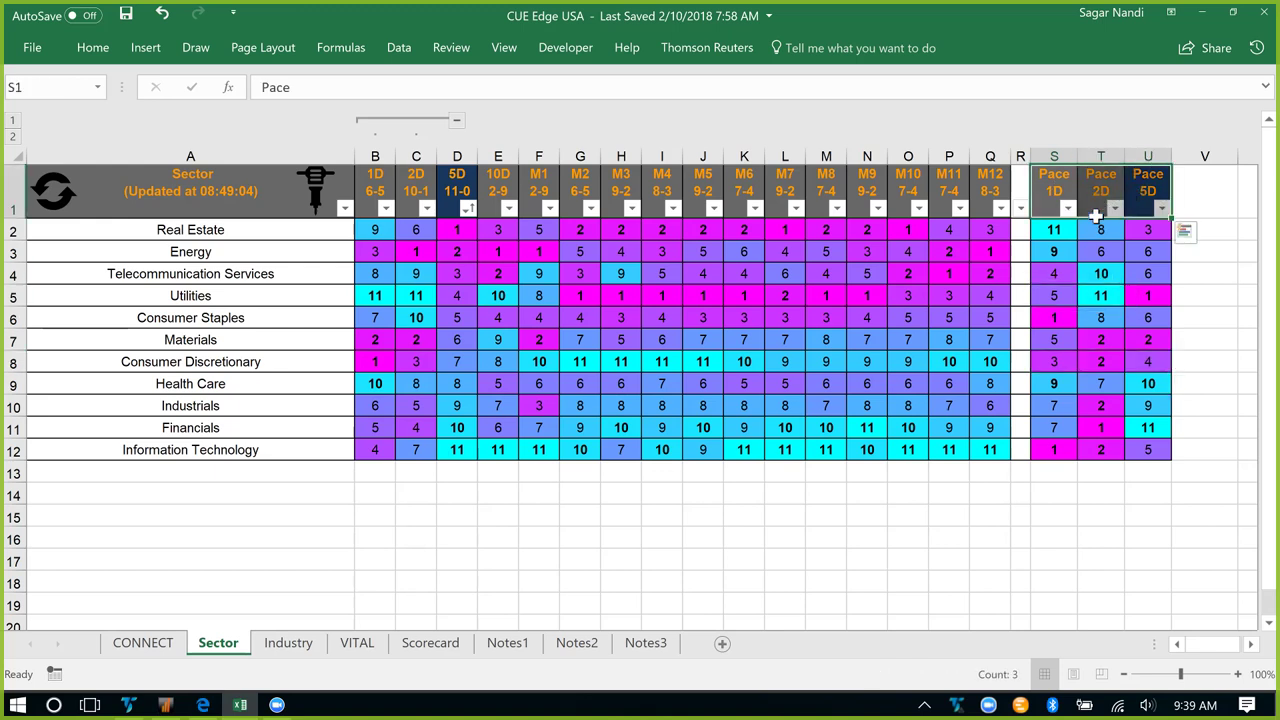
pyautogui.click(1058, 366)
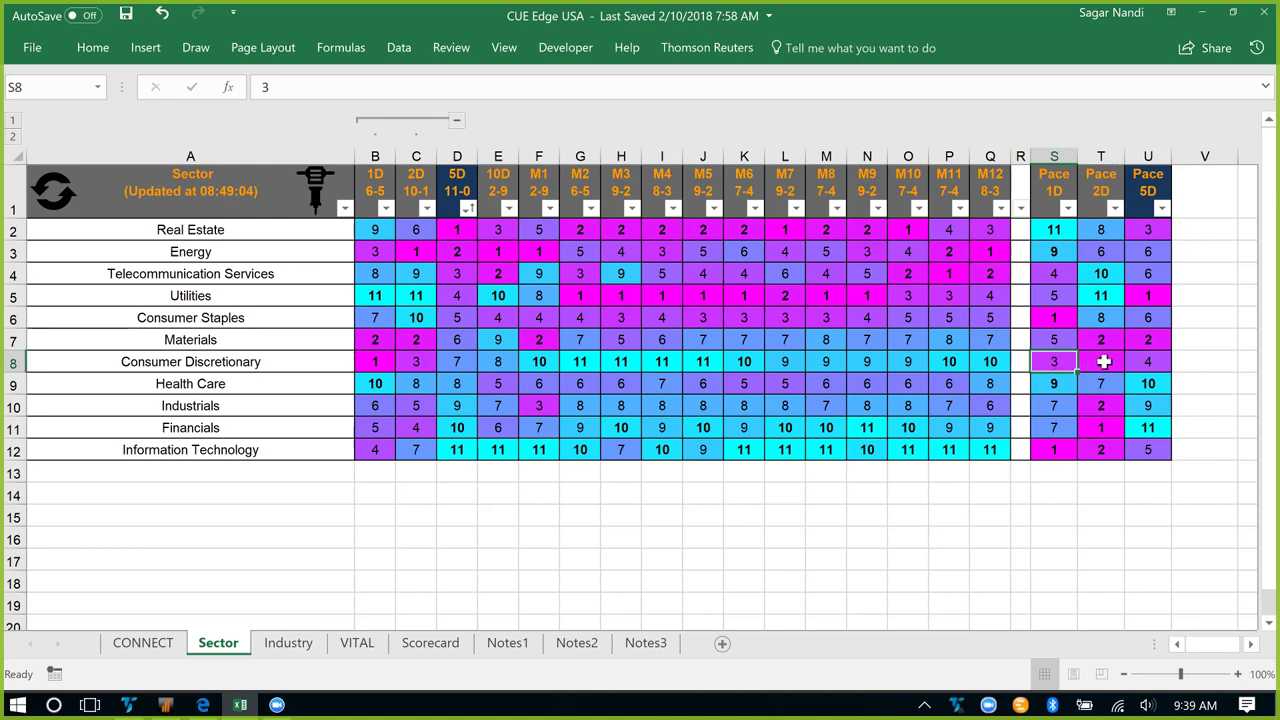
pyautogui.click(1104, 362)
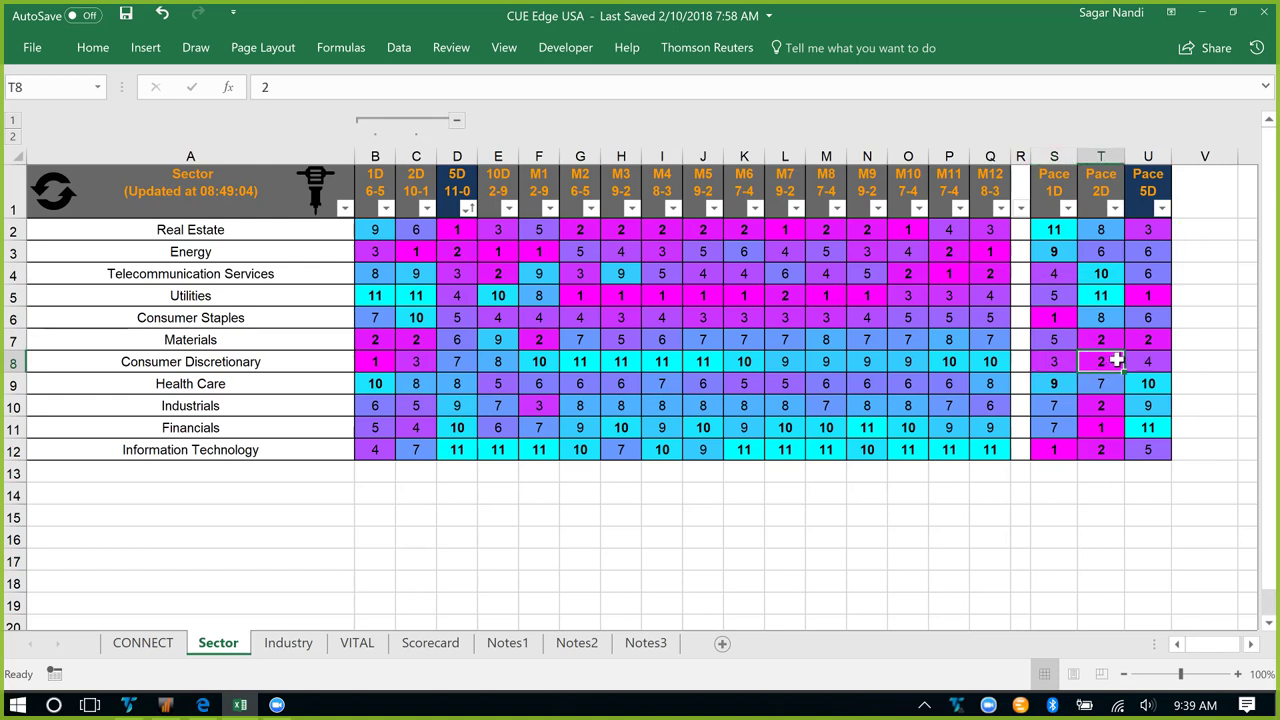
pyautogui.click(1150, 366)
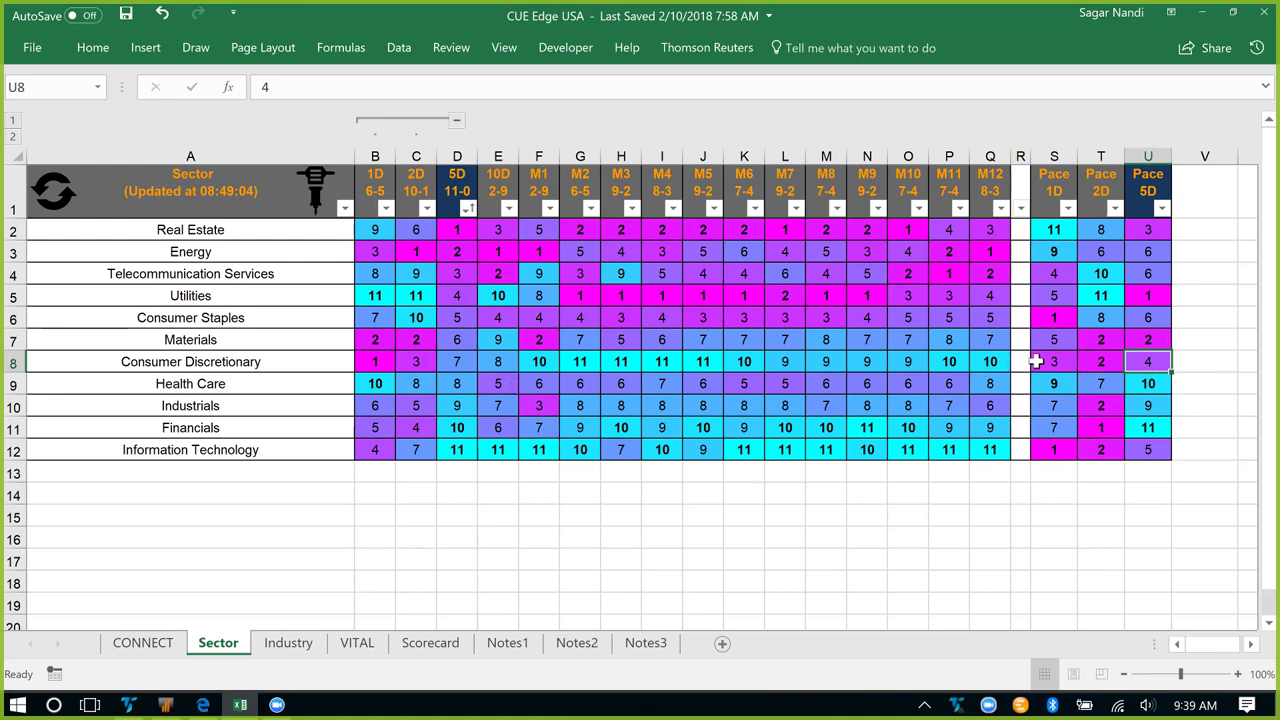
pyautogui.click(1066, 362)
pyautogui.moveTo(1068, 362); pyautogui.dragTo(1143, 363)
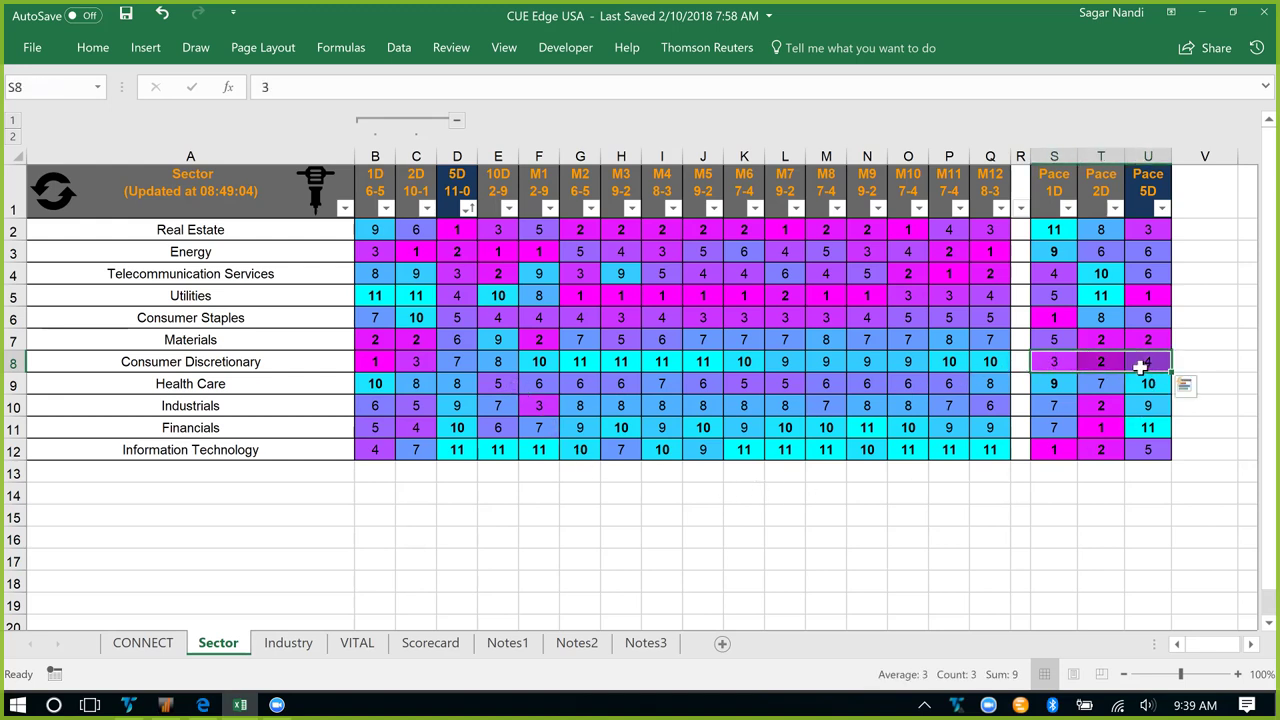
# Step: Review Consumer Discretionary's rankings from 10D through 5D and 2D to 1D, ending on the sector name
pyautogui.click(503, 362)
pyautogui.moveTo(503, 362); pyautogui.dragTo(374, 362)
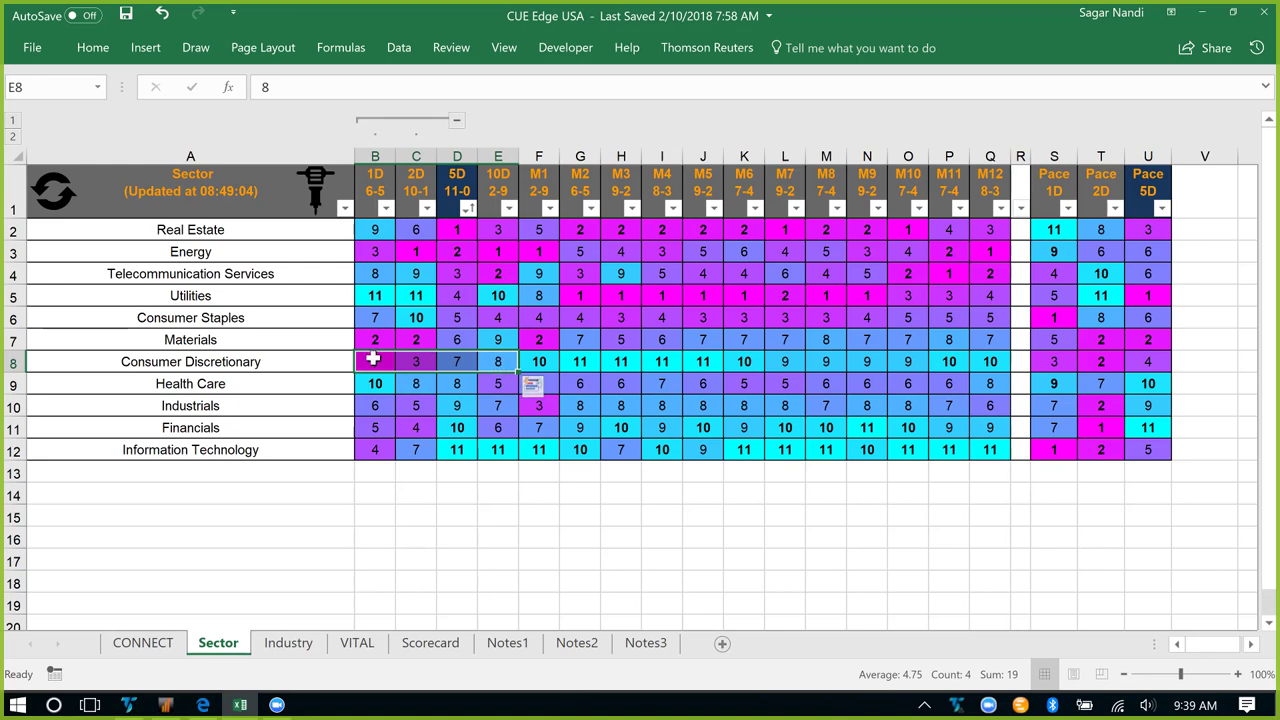
pyautogui.click(458, 365)
pyautogui.click(418, 360)
pyautogui.click(374, 362)
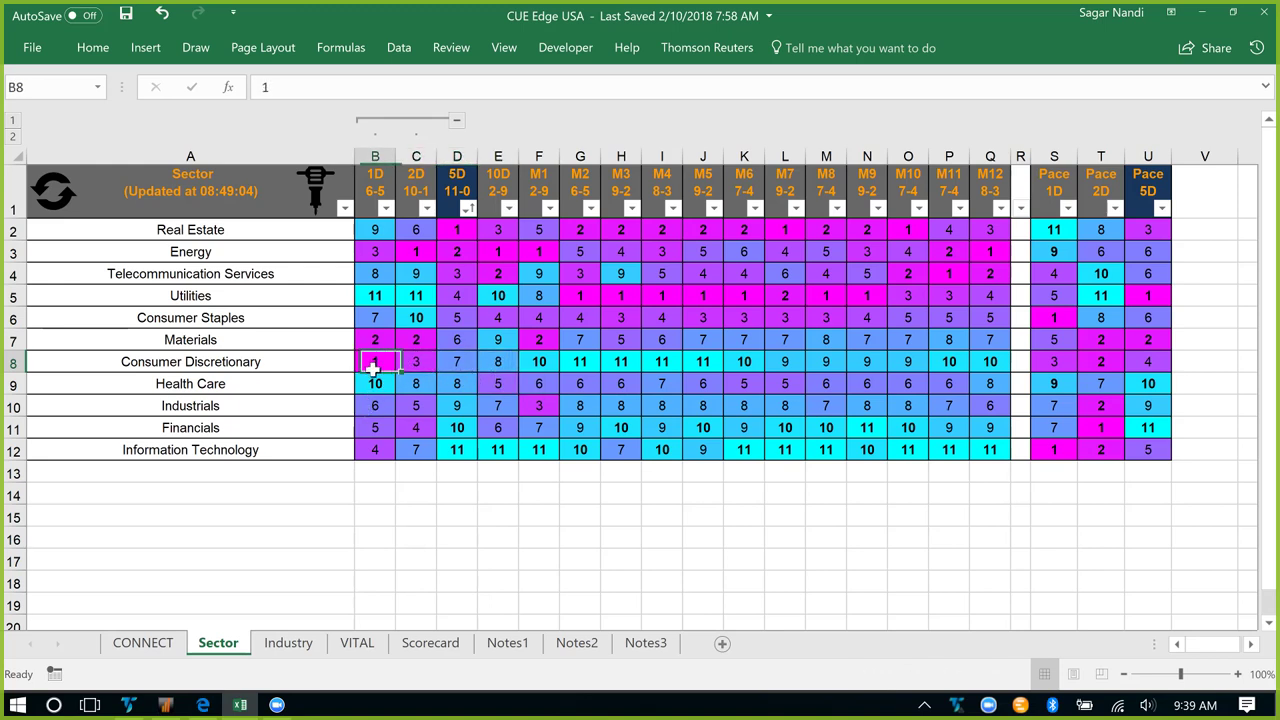
pyautogui.press('Left')
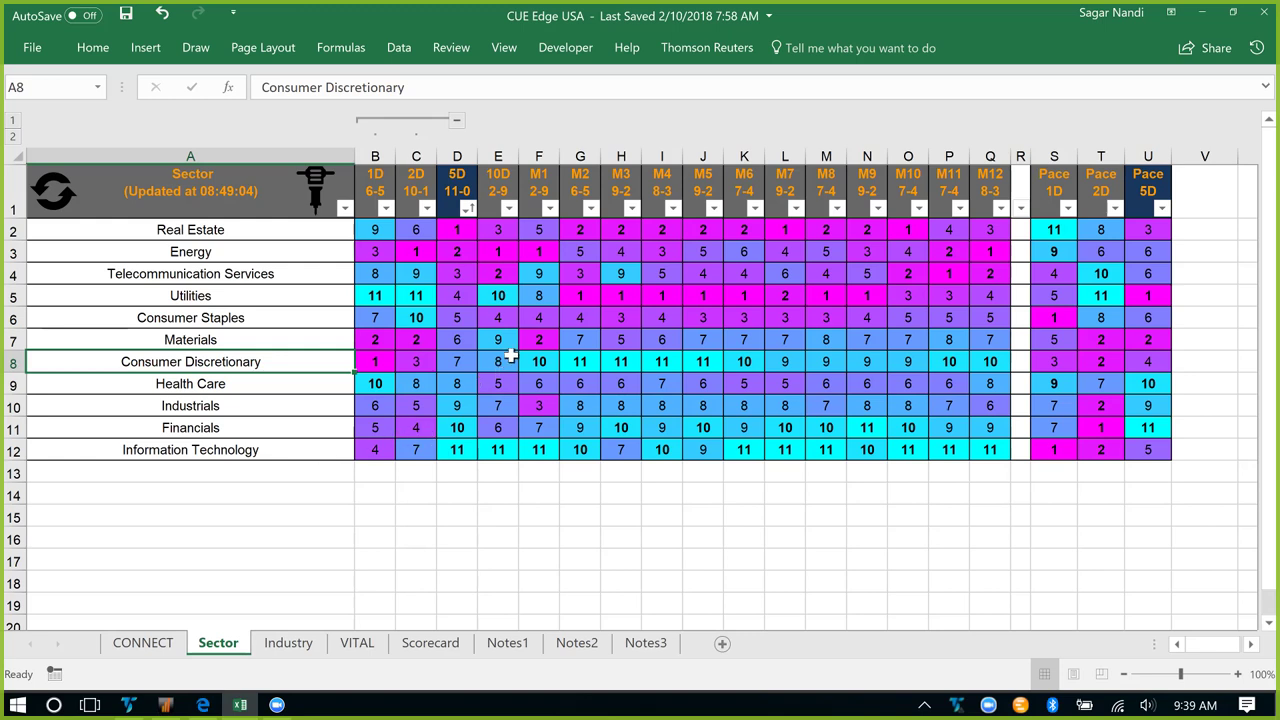
# Step: Compare Consumer Discretionary's 10D to M9 rankings with its 5D to 1D rankings and its three Pace values
pyautogui.moveTo(495, 362); pyautogui.dragTo(857, 360)
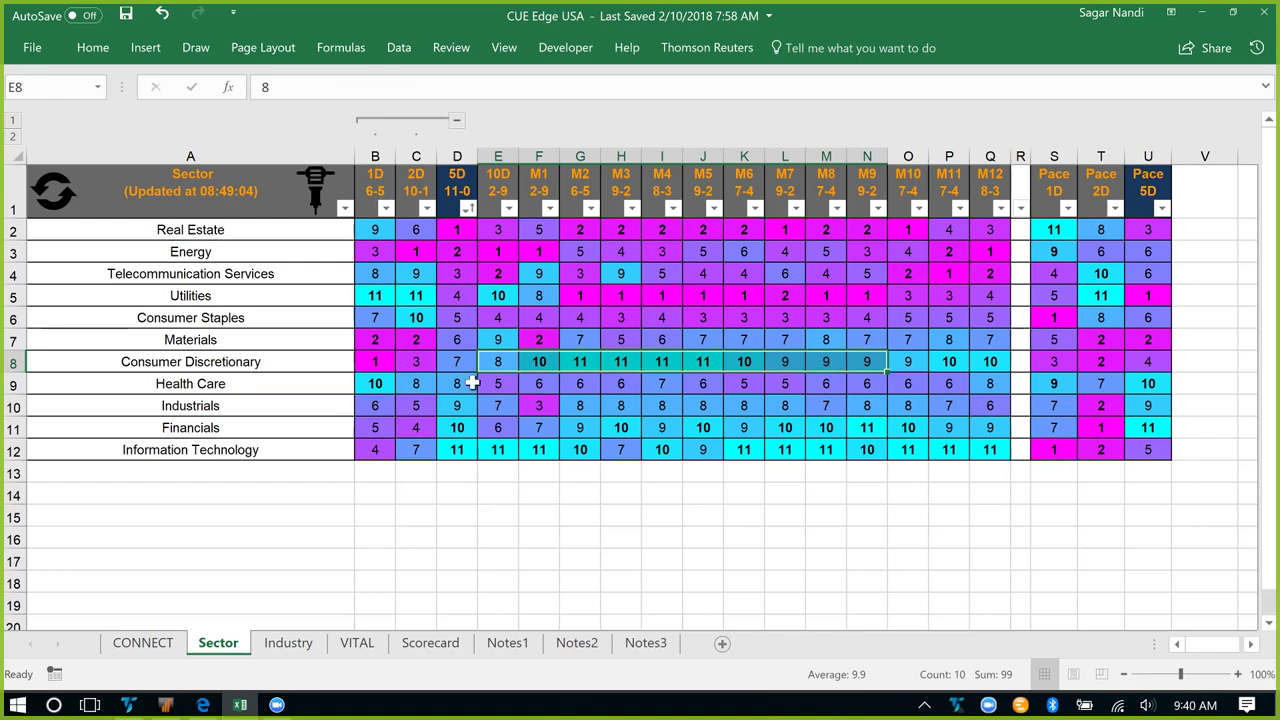
pyautogui.moveTo(457, 362); pyautogui.dragTo(383, 366)
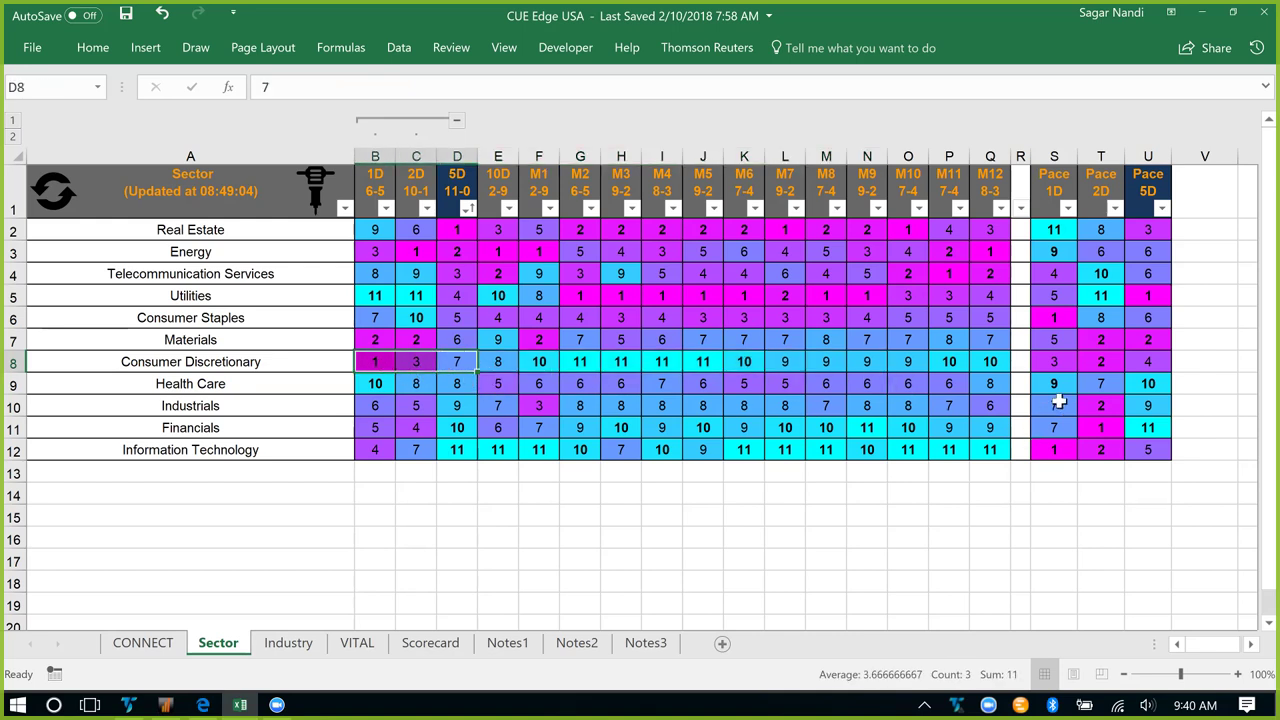
pyautogui.moveTo(1060, 363); pyautogui.dragTo(1128, 368)
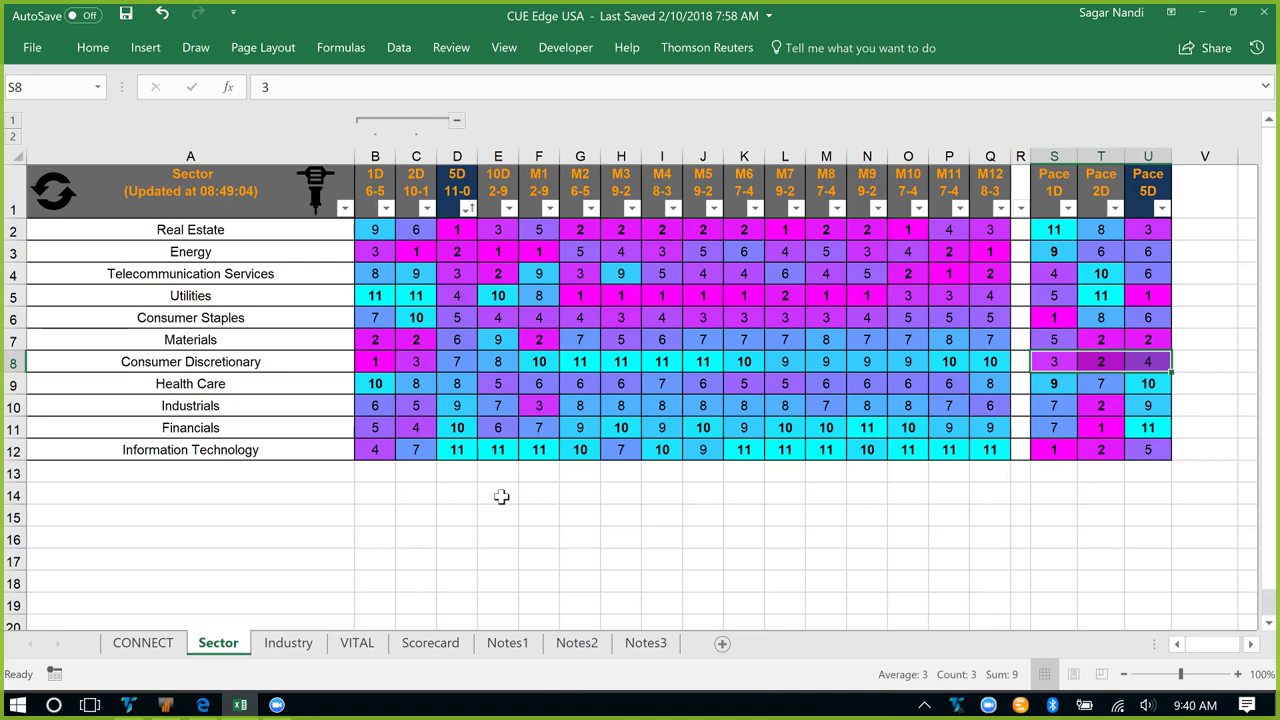
# Step: Examine Information Technology's longer-term rankings from 10D to M12, followed by its 5D ranking
pyautogui.click(263, 451)
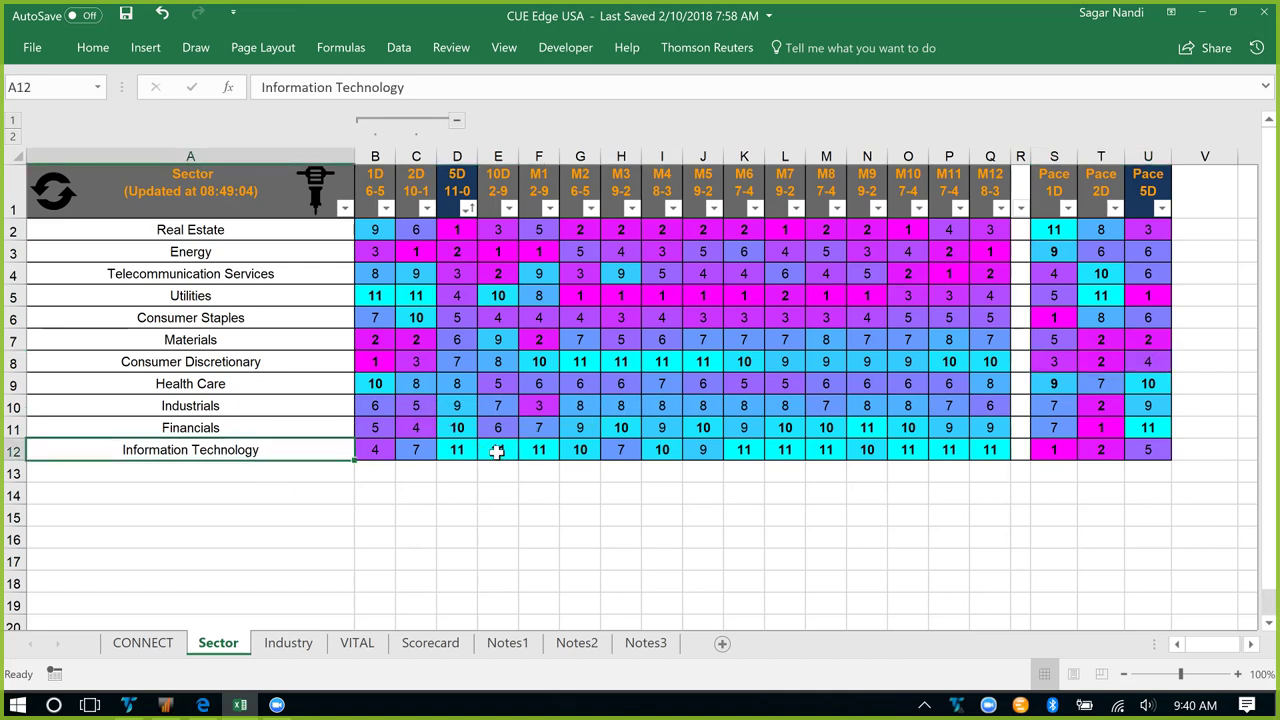
pyautogui.moveTo(494, 449); pyautogui.dragTo(975, 450)
pyautogui.click(459, 450)
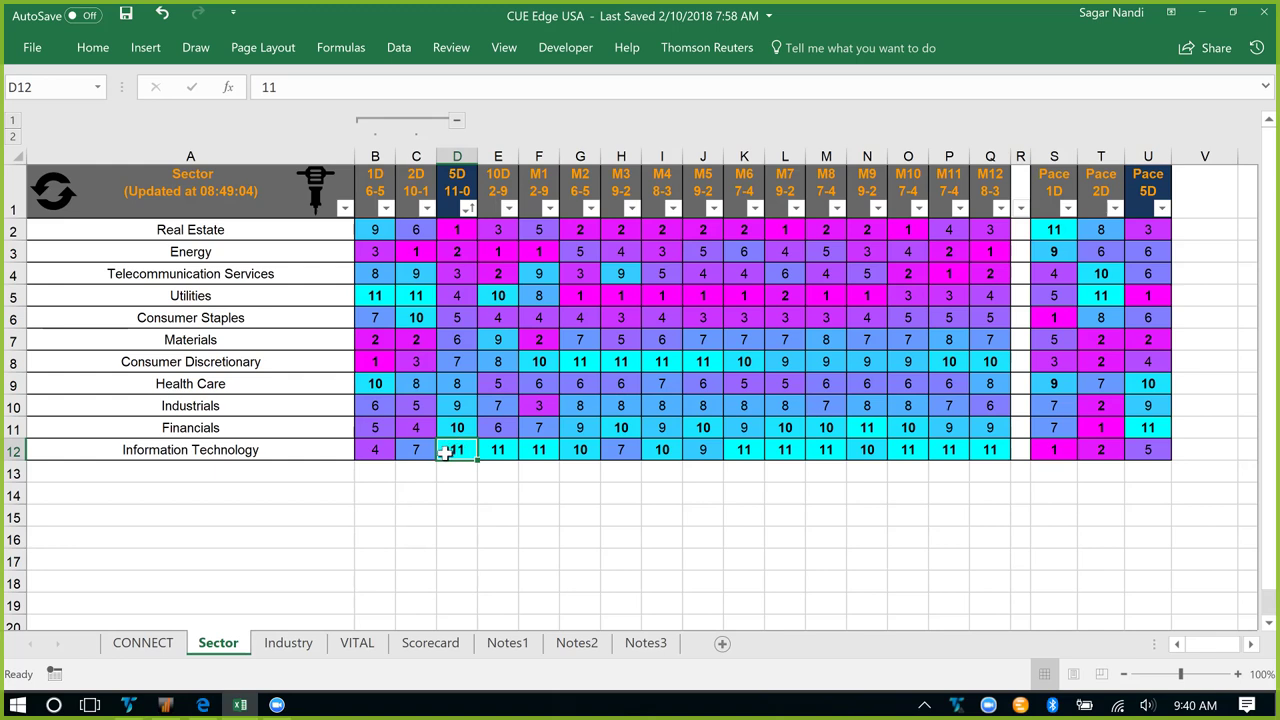
# Step: Examine Information Technology's Pace values together and individually for 1D, 2D and 5D
pyautogui.moveTo(1052, 455); pyautogui.dragTo(1140, 451)
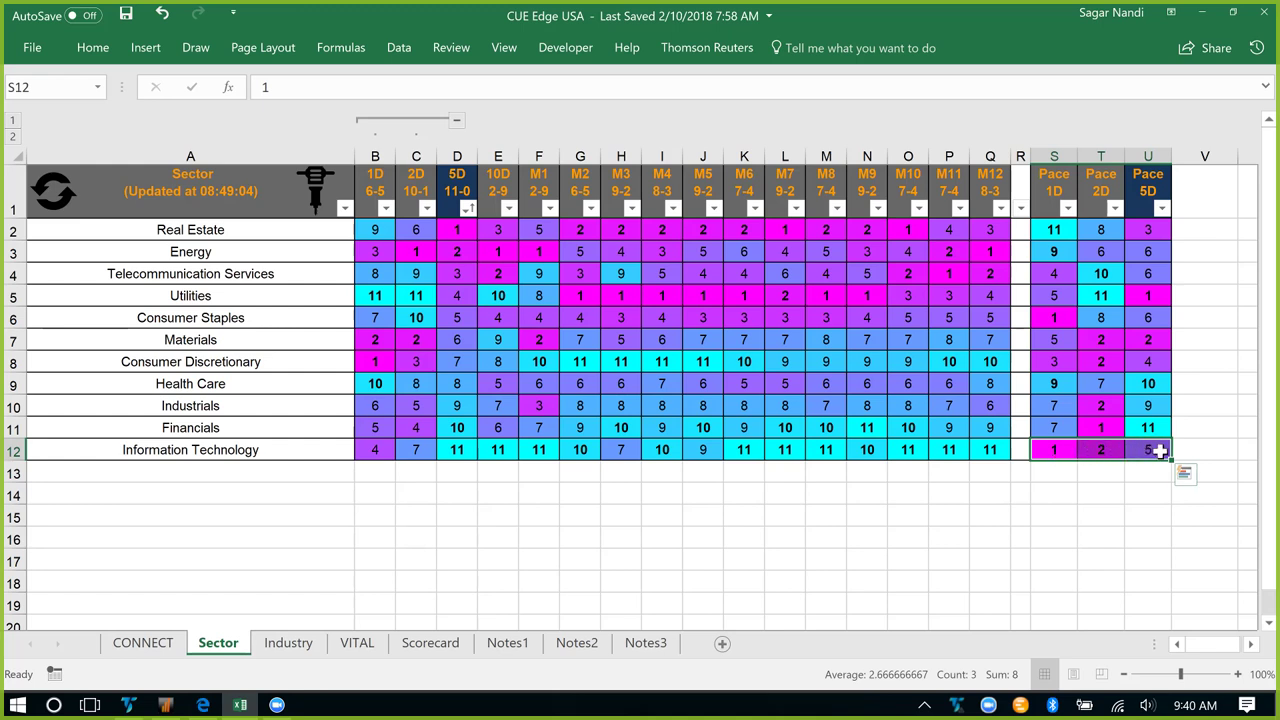
pyautogui.click(1052, 450)
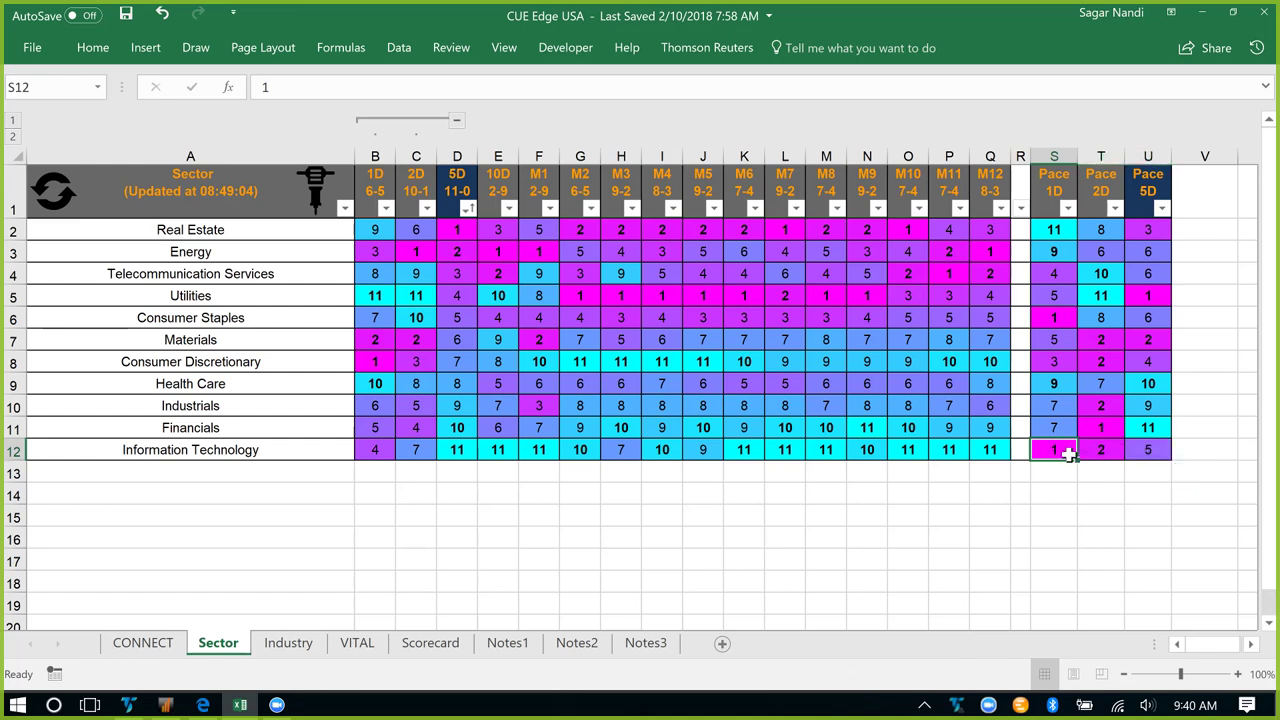
pyautogui.click(1106, 450)
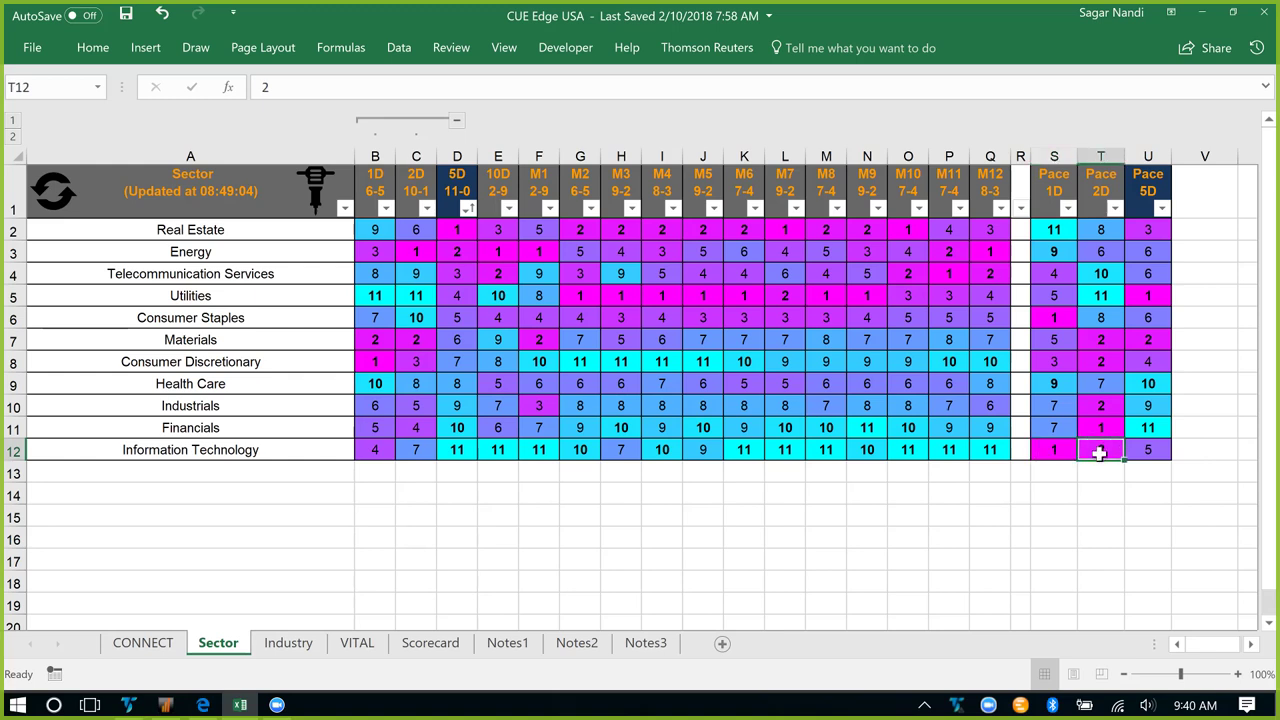
pyautogui.click(1152, 454)
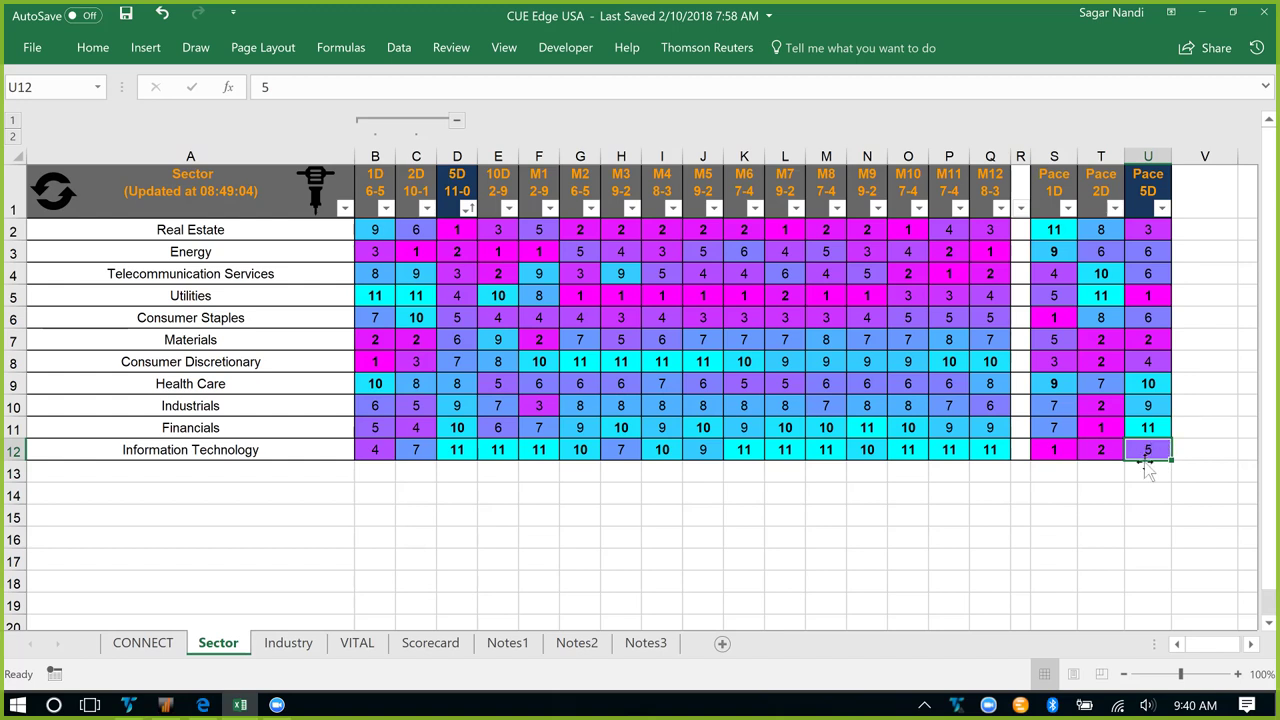
# Step: Review Information Technology's 5D ranking and compare the sector with Consumer Discretionary, ending on Information Technology
pyautogui.click(243, 455)
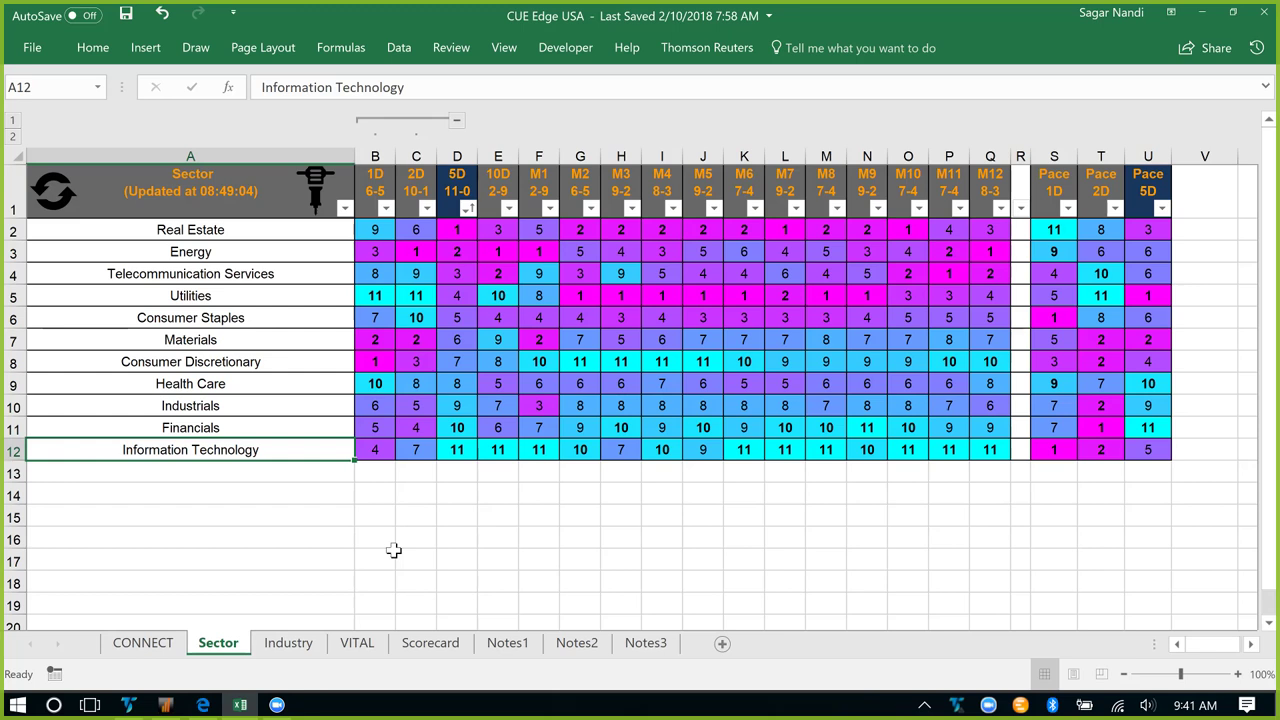
pyautogui.click(458, 452)
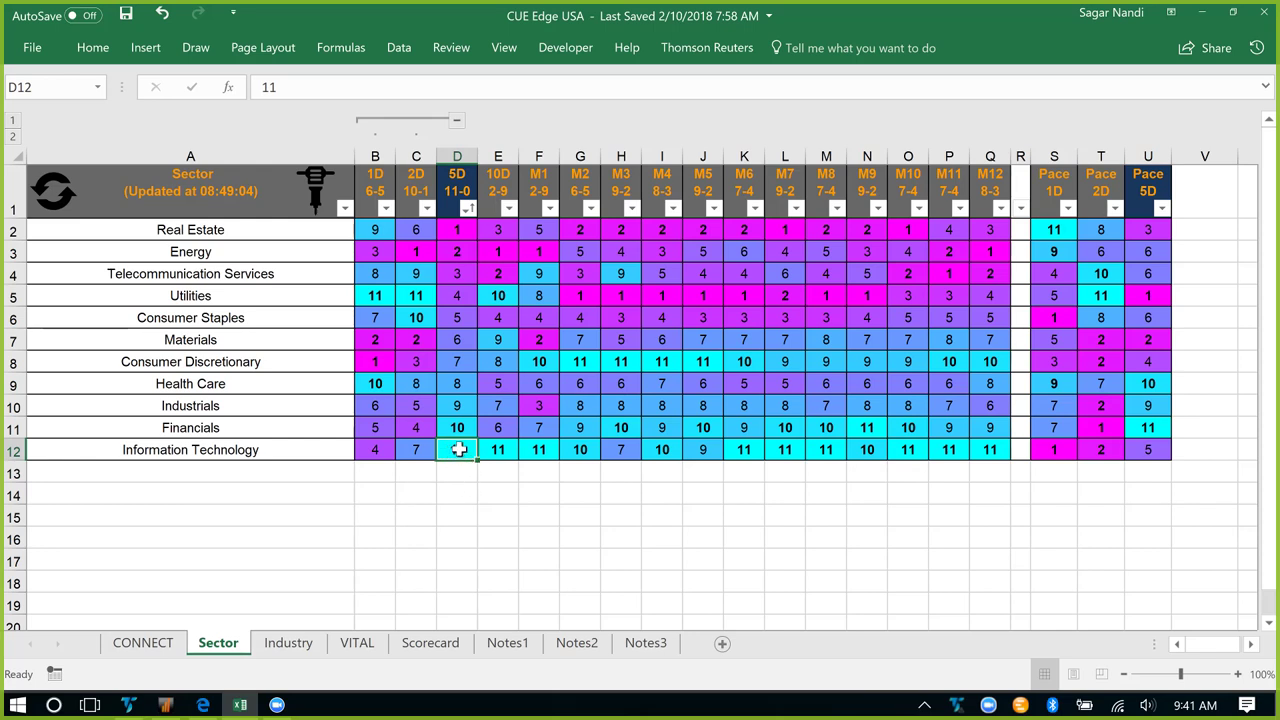
pyautogui.click(314, 455)
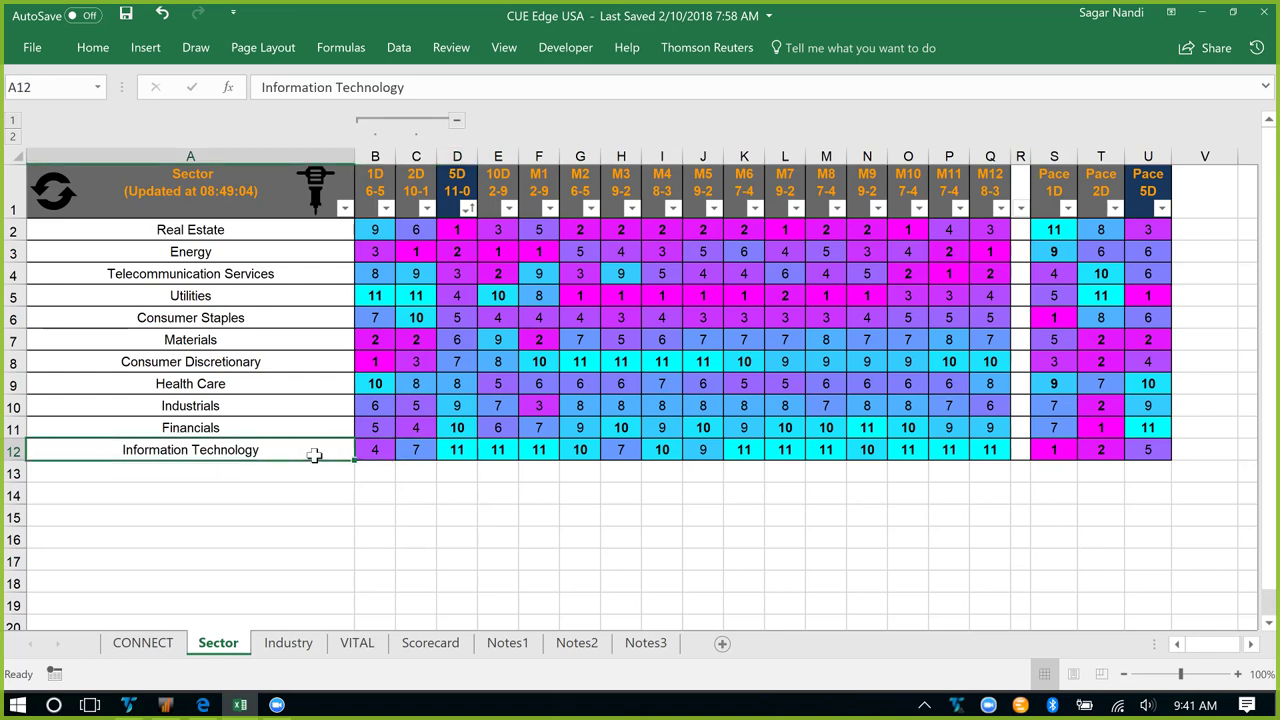
pyautogui.click(248, 362)
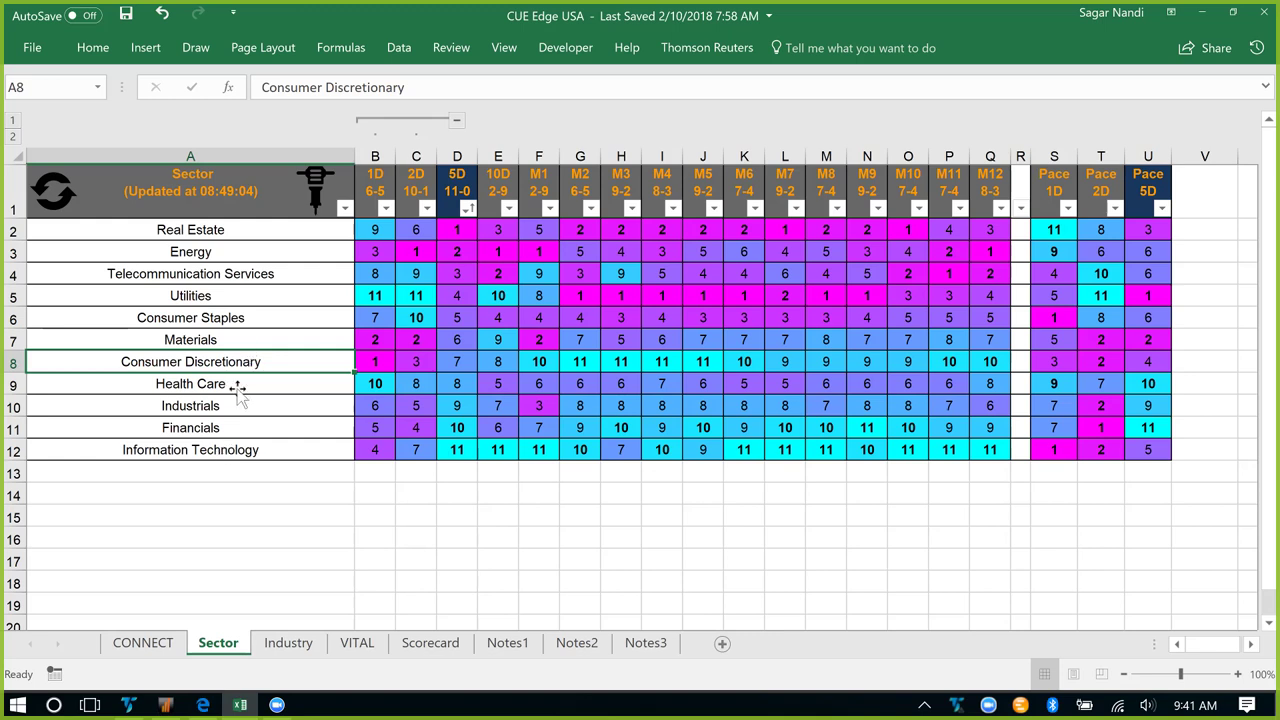
pyautogui.click(222, 453)
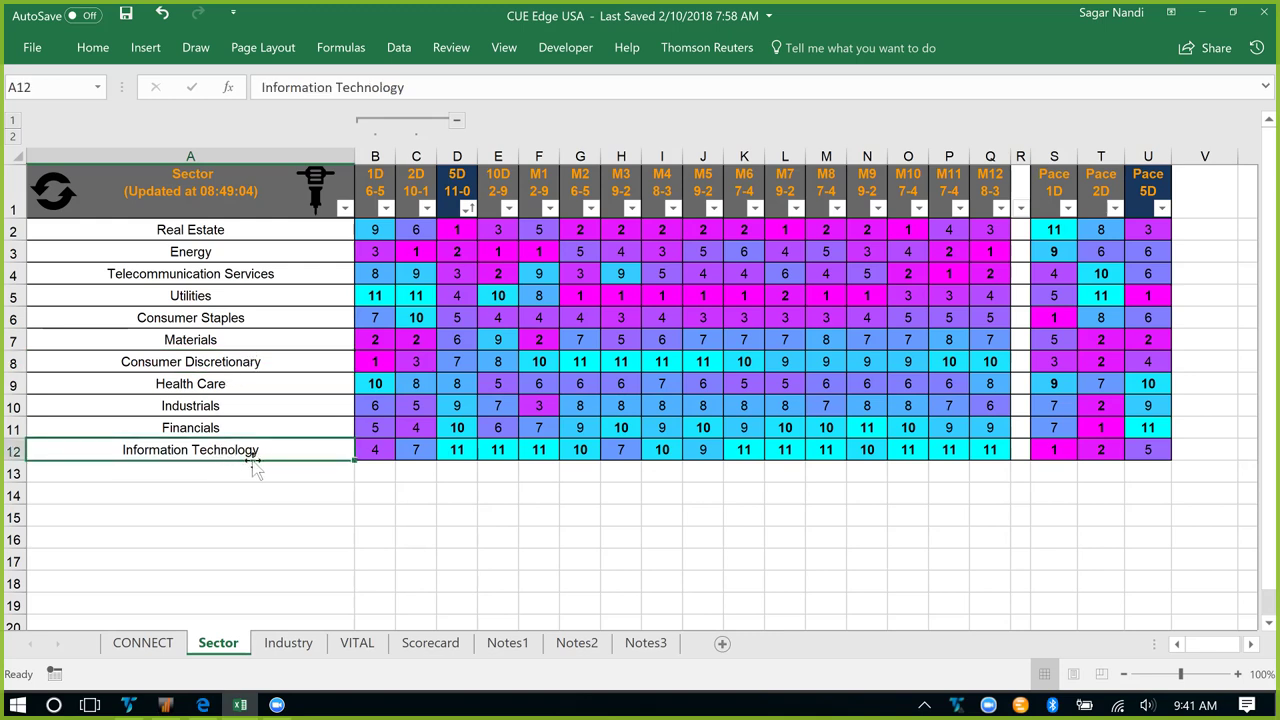
# Step: Refresh the Industry sheet's rankings and sort the industries by 5D rank from largest to smallest
pyautogui.hotkey('ctrl', 'pagedown')
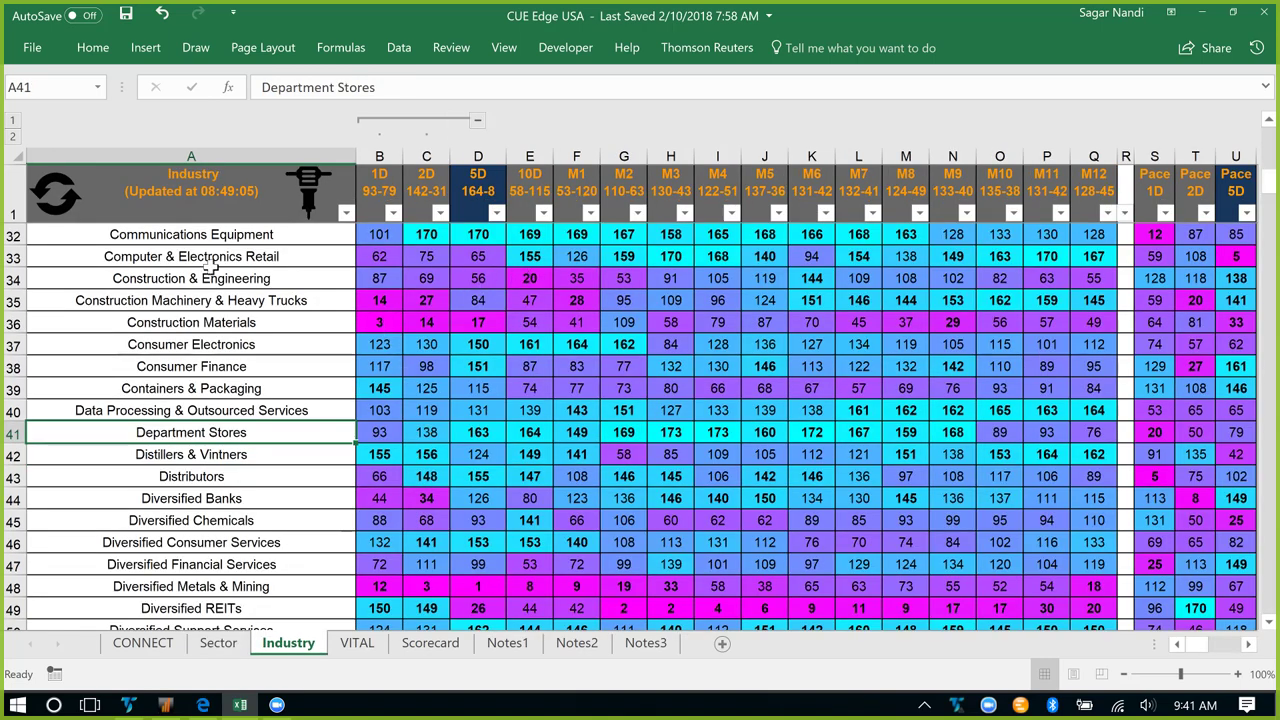
pyautogui.click(55, 195)
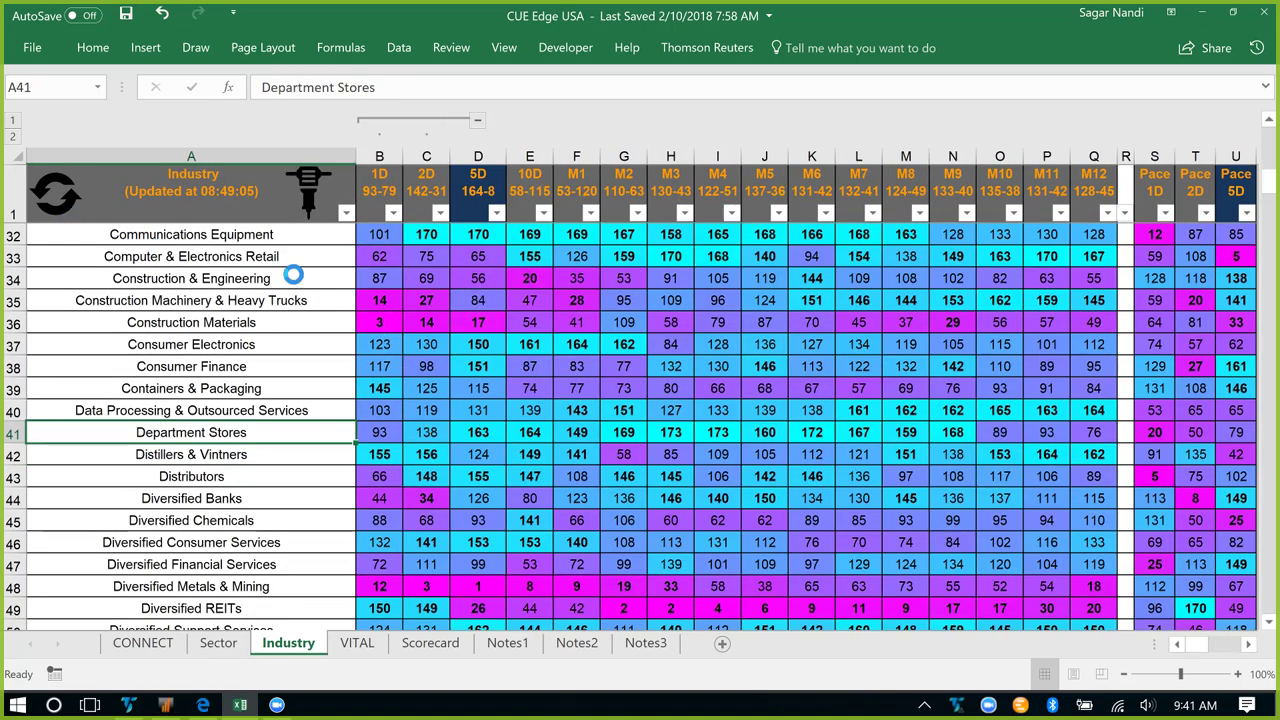
pyautogui.click(497, 213)
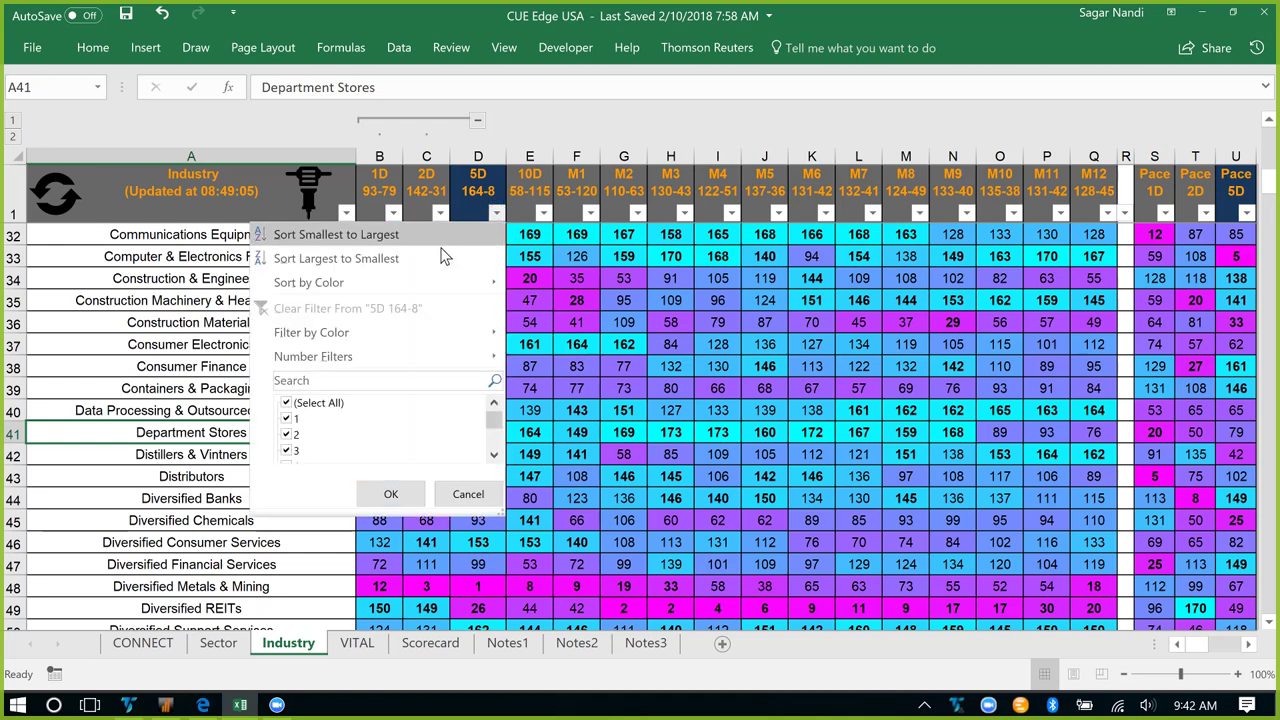
pyautogui.click(383, 259)
pyautogui.scroll(10, 453, 346)
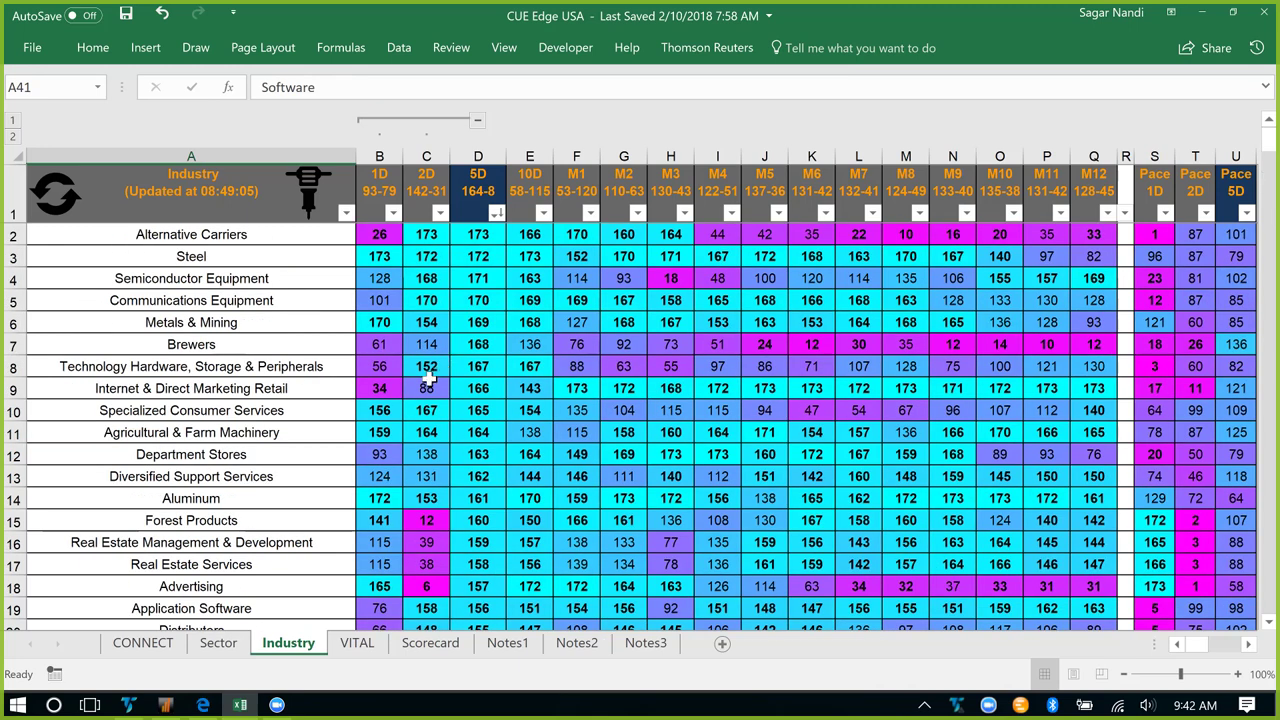
# Step: Examine Alternative Carriers' rankings from 5D to M3, finishing on its 5D value
pyautogui.click(226, 234)
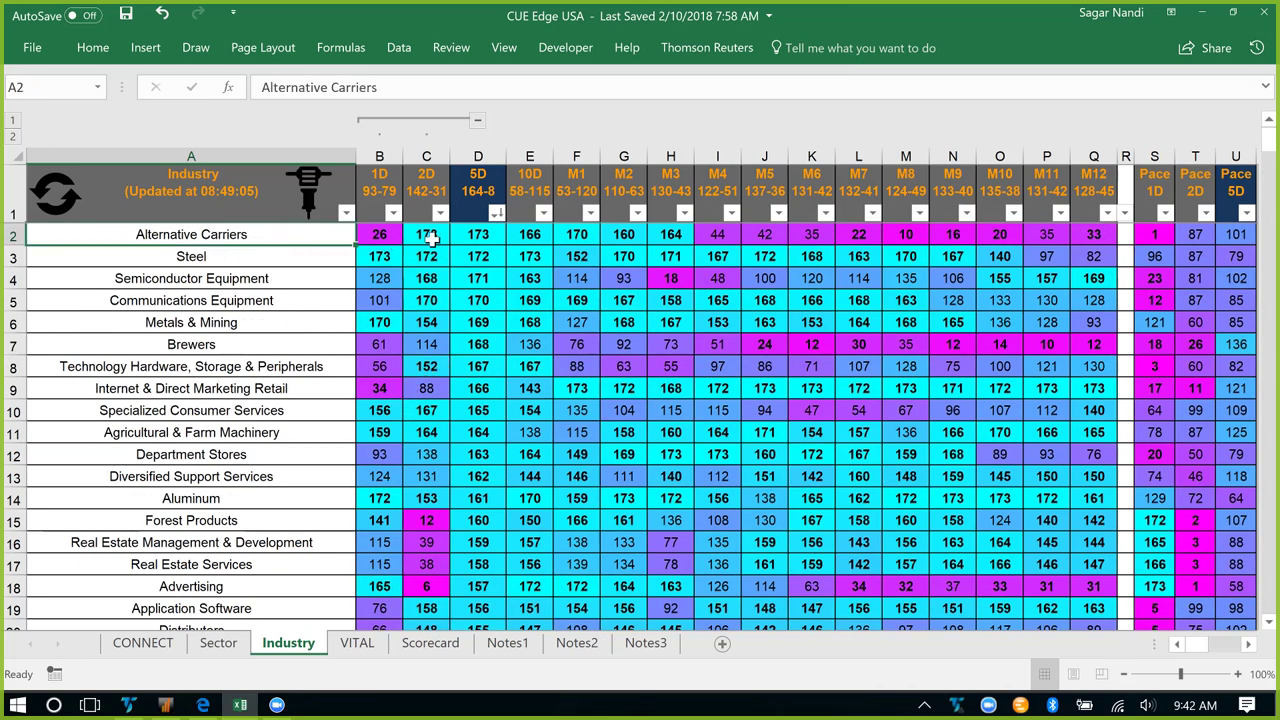
pyautogui.moveTo(480, 236); pyautogui.dragTo(665, 234)
pyautogui.click(479, 236)
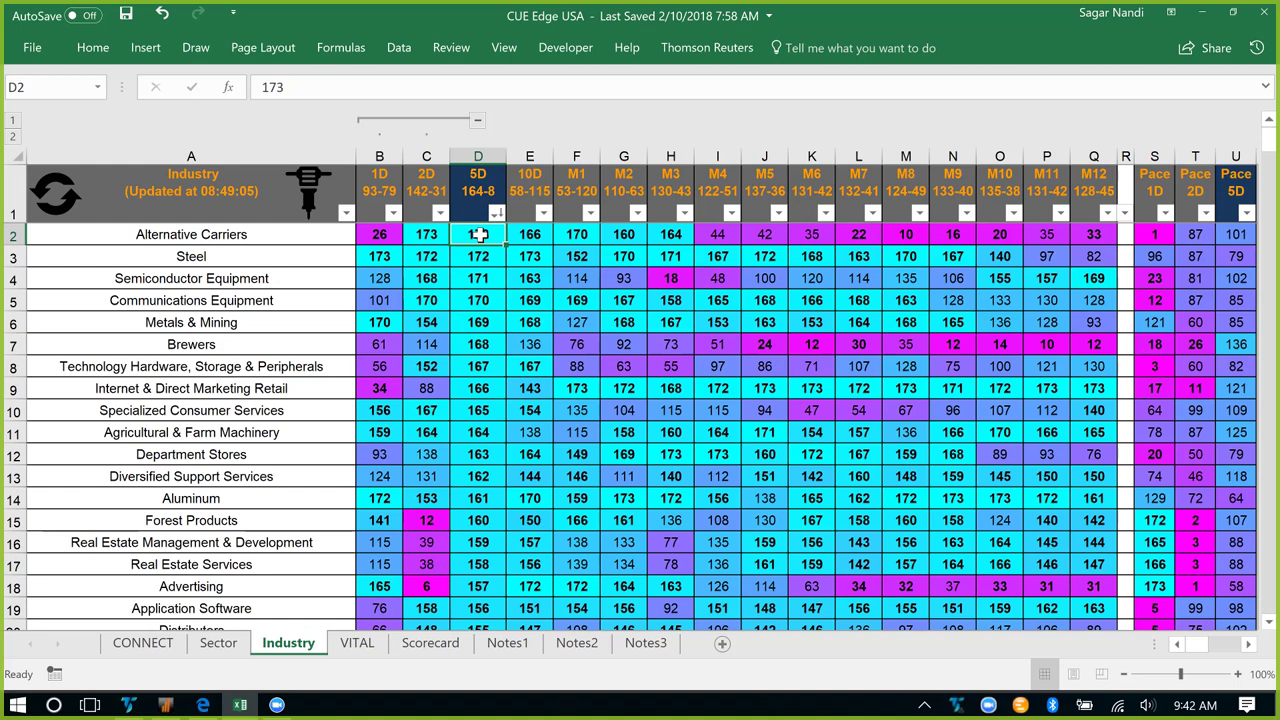
# Step: Drill down into the Alternative Carriers industry and calculate the figures for its stocks on the VITAL sheet
pyautogui.click(311, 240)
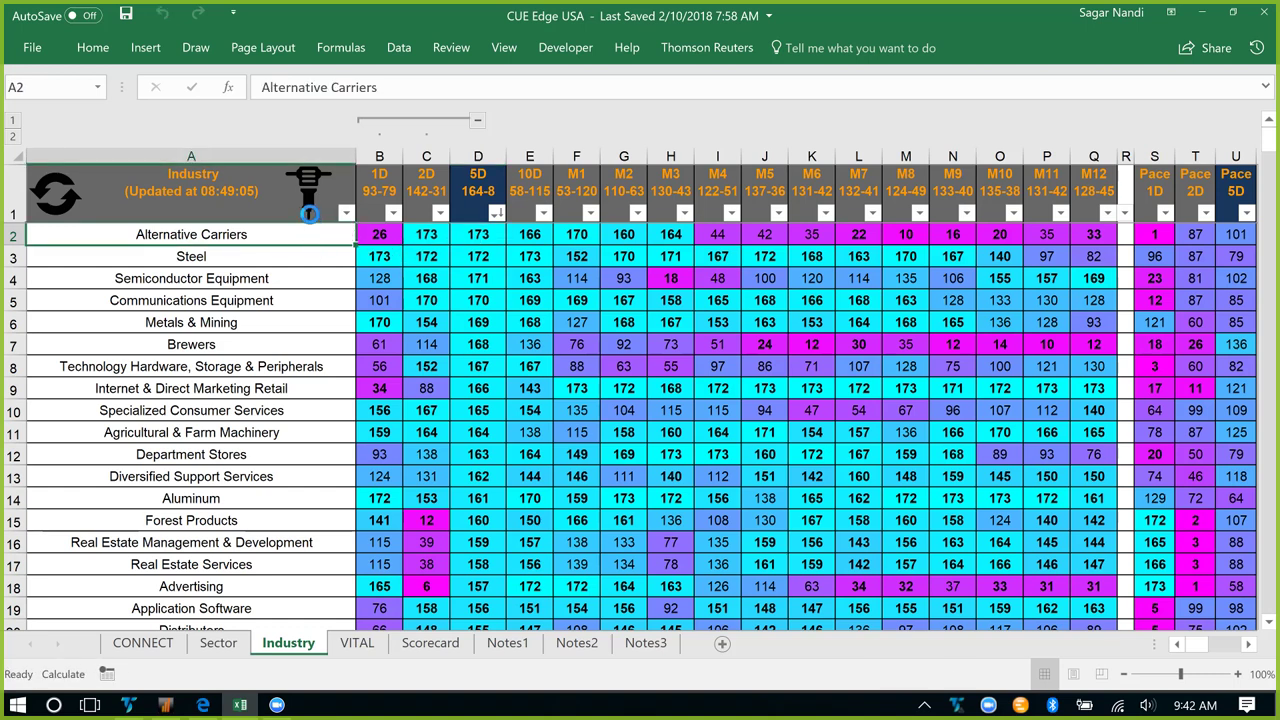
pyautogui.click(357, 645)
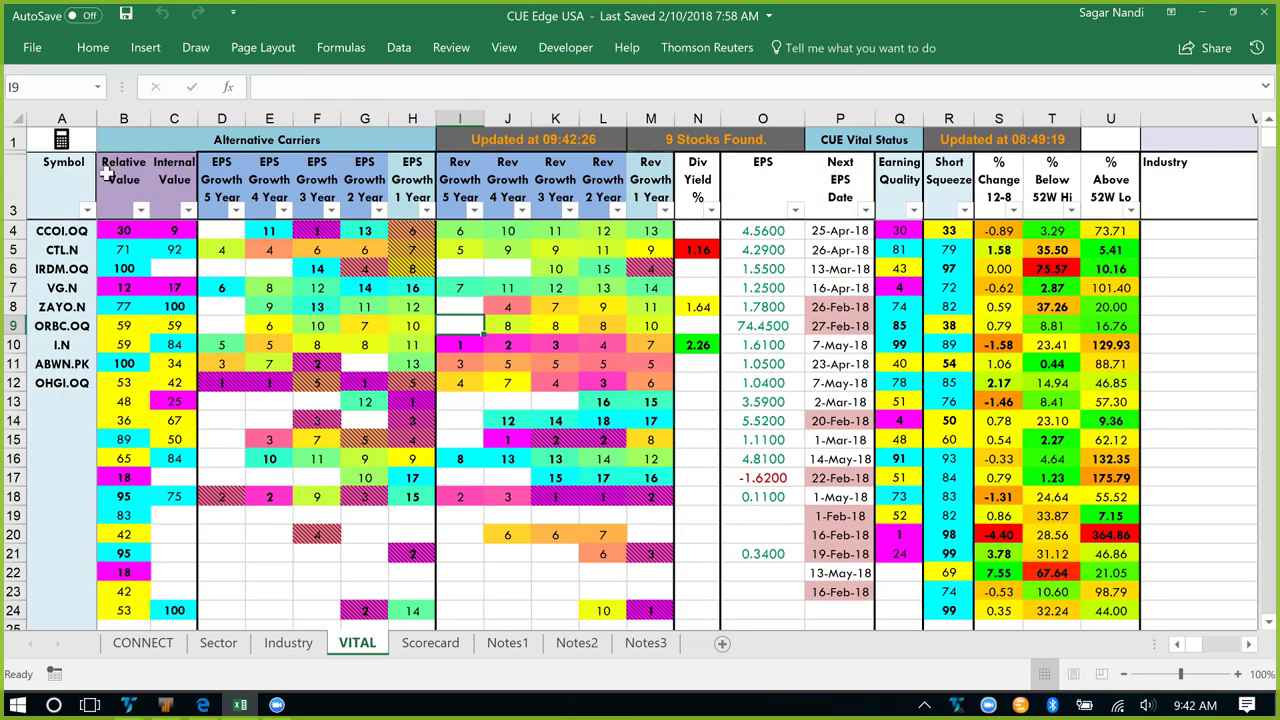
pyautogui.click(62, 137)
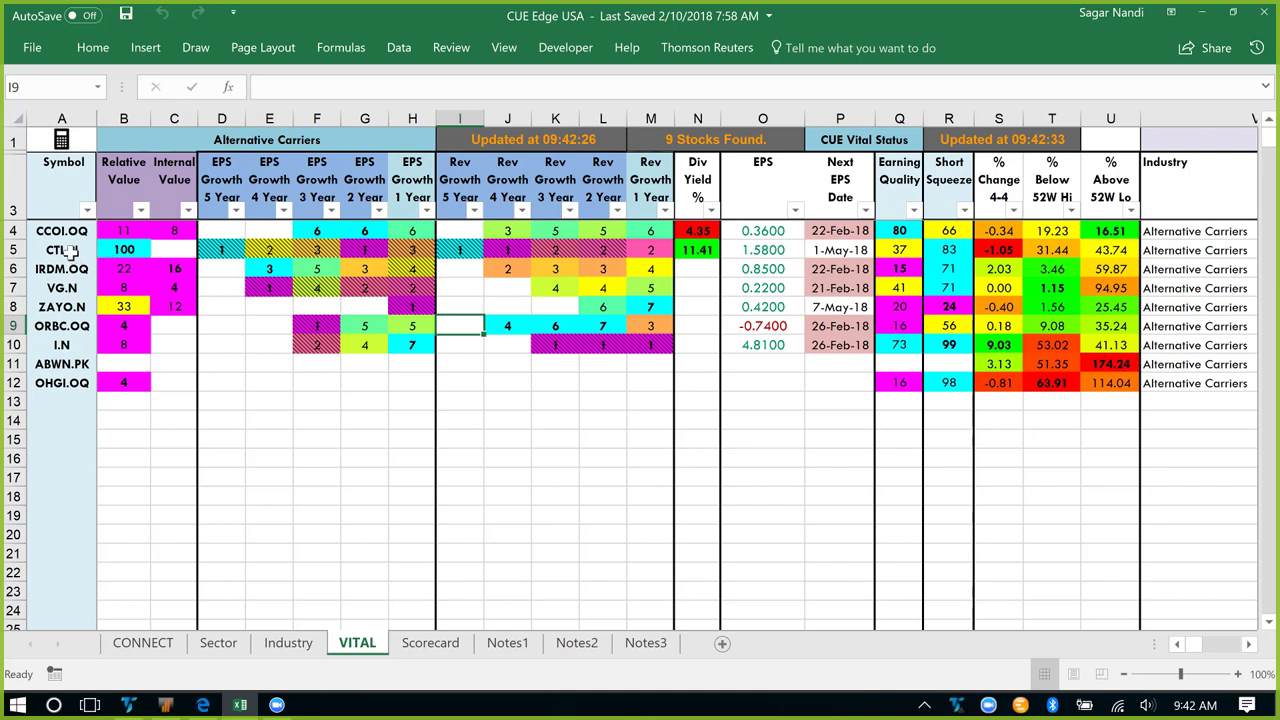
# Step: Review the Relative Value, dividend yield and Short Squeeze figures for CTL.N
pyautogui.click(124, 248)
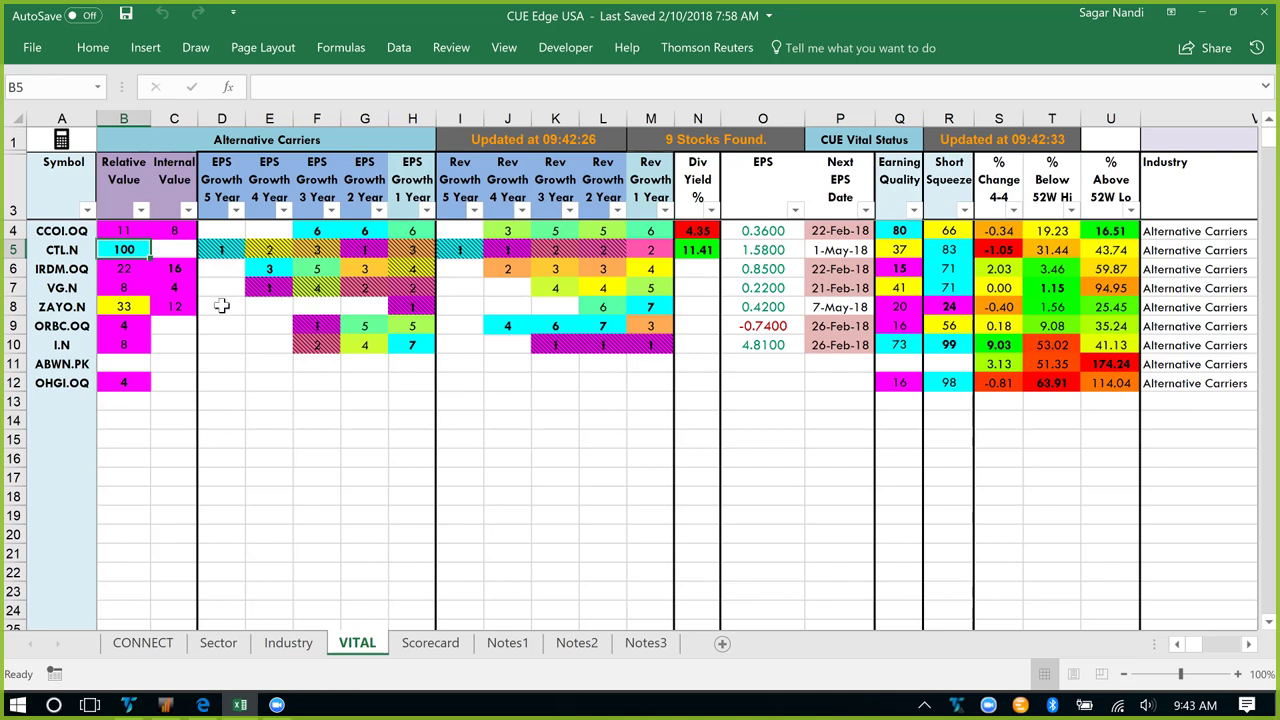
pyautogui.click(699, 252)
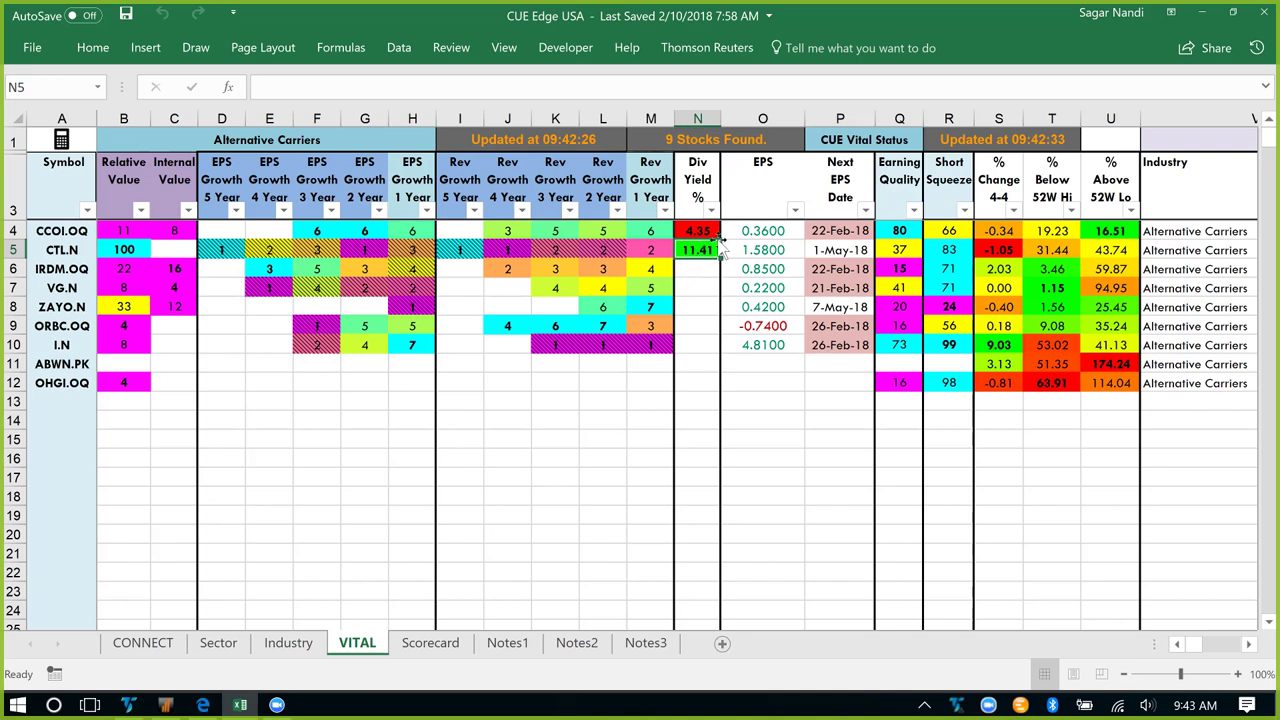
pyautogui.click(945, 250)
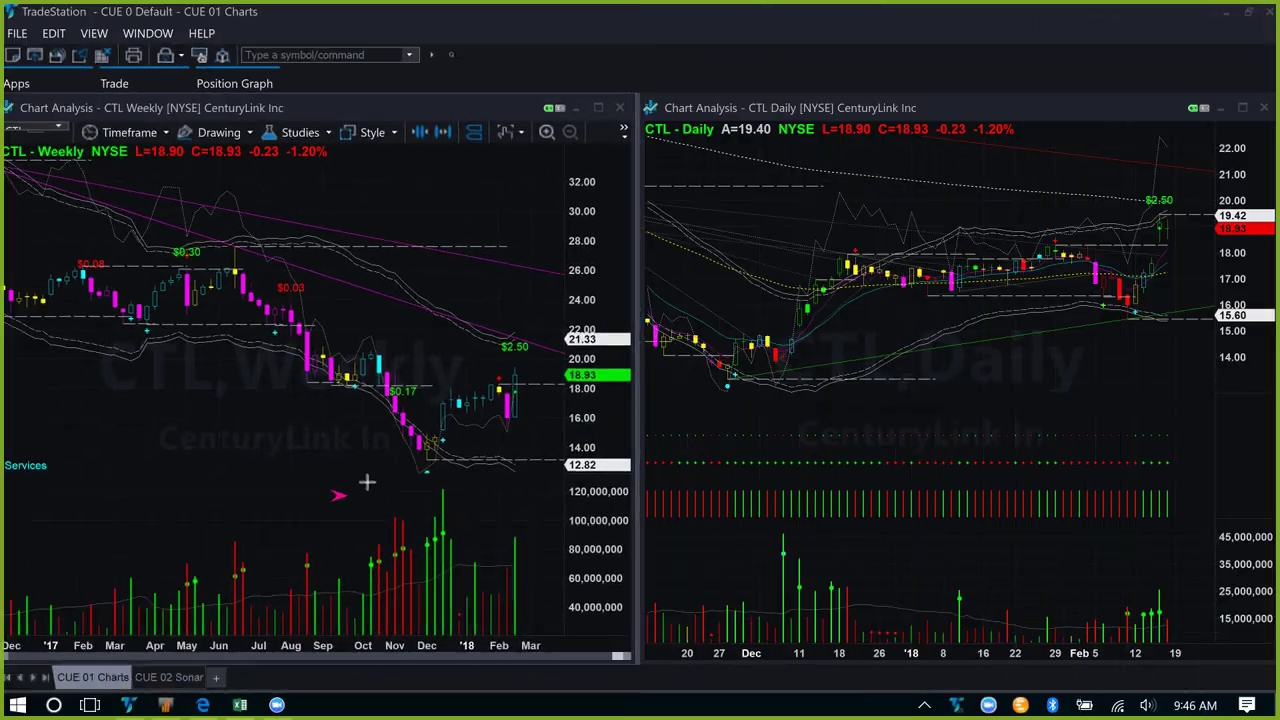
# Step: In TradeStation, draw arrows at CTL's weekly low, daily November low, December pullback and breakout, and along the sideways price range
pyautogui.moveTo(418, 470); pyautogui.dragTo(418, 474)
pyautogui.moveTo(664, 412); pyautogui.dragTo(720, 388)
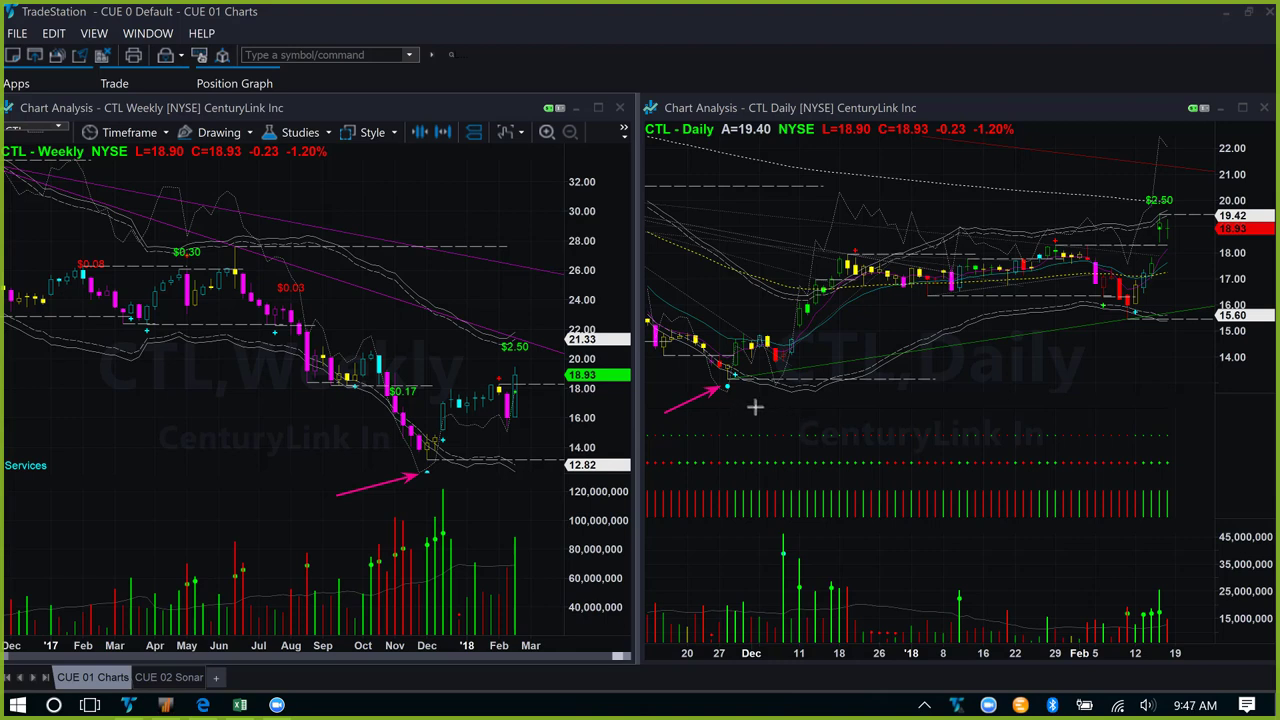
pyautogui.moveTo(875, 402); pyautogui.dragTo(797, 356)
pyautogui.moveTo(787, 258); pyautogui.dragTo(813, 287)
pyautogui.moveTo(855, 289)
pyautogui.mouseDown()
pyautogui.moveTo(1015, 280)
pyautogui.moveTo(1061, 262)
pyautogui.moveTo(1062, 240)
pyautogui.moveTo(1075, 288)
pyautogui.mouseUp()
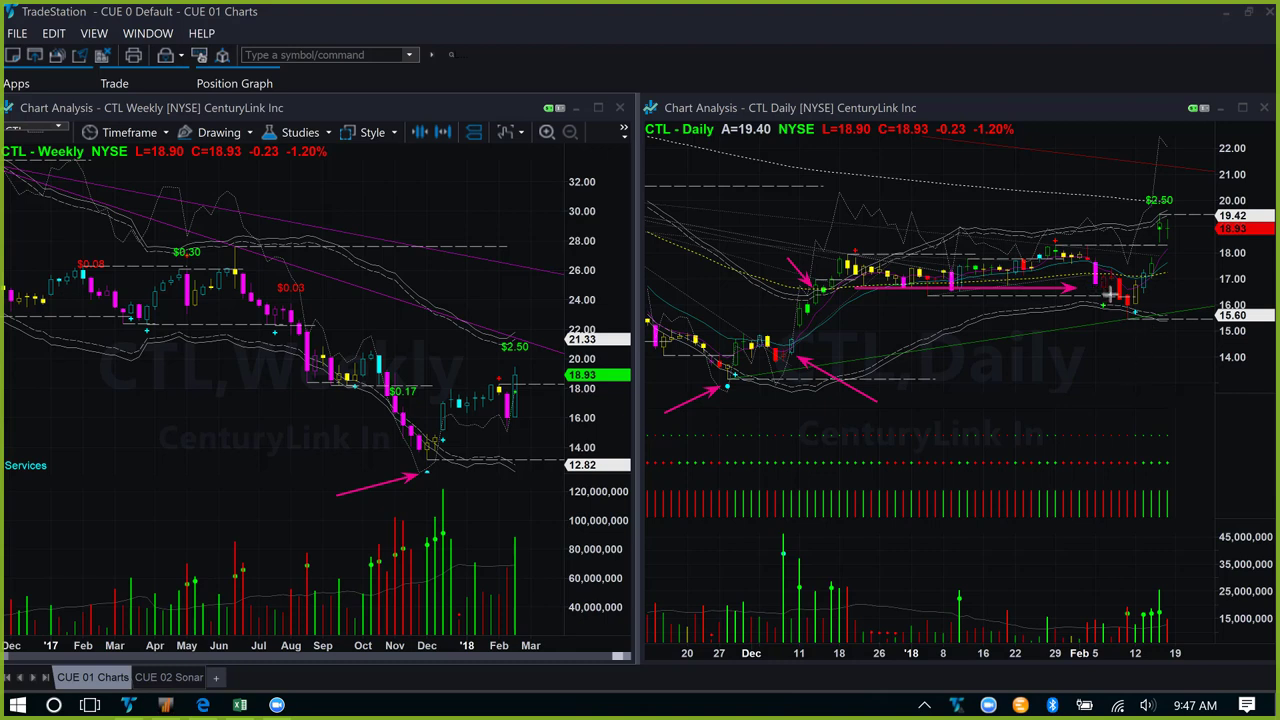
# Step: Add arrows on CTL's daily chart for the February support level, volume spike, price low, upper band and $2.50 label
pyautogui.moveTo(1113, 296); pyautogui.dragTo(1160, 298)
pyautogui.moveTo(1097, 383)
pyautogui.mouseDown()
pyautogui.moveTo(1128, 523)
pyautogui.moveTo(1122, 602)
pyautogui.mouseUp()
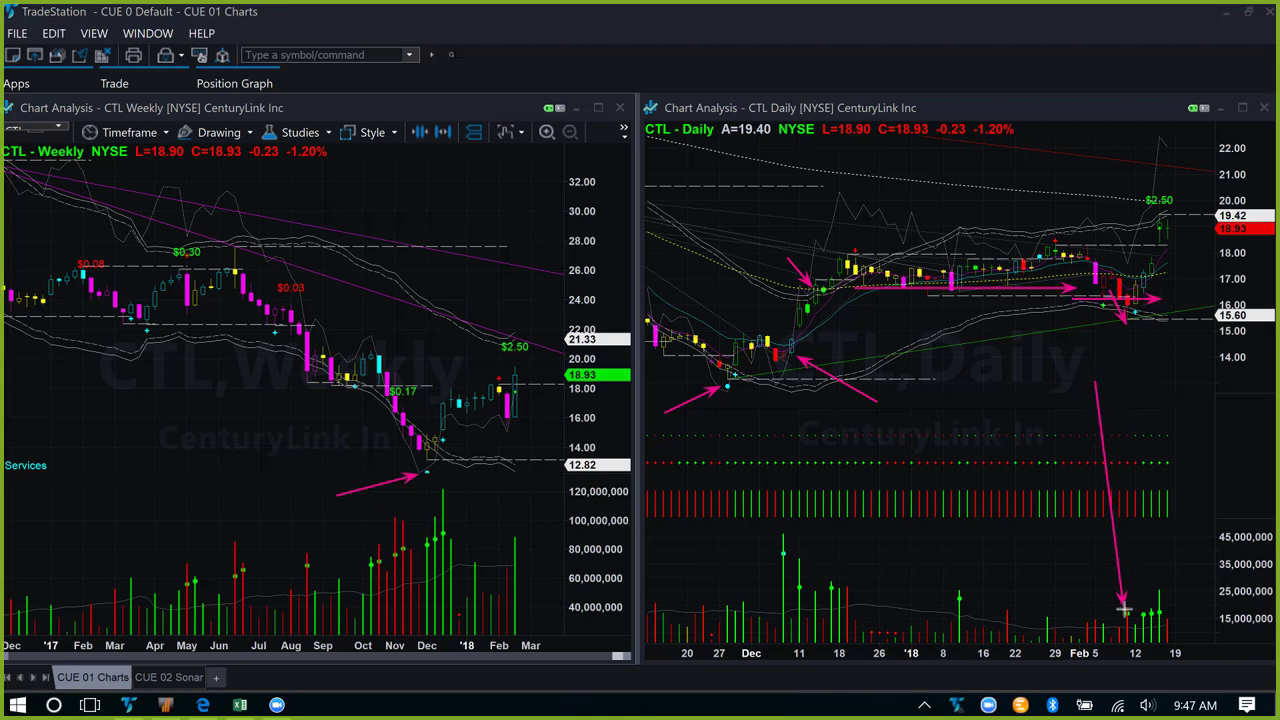
pyautogui.moveTo(1126, 370); pyautogui.dragTo(1136, 326)
pyautogui.moveTo(1121, 214); pyautogui.dragTo(1155, 215)
pyautogui.moveTo(1127, 169); pyautogui.dragTo(1154, 191)
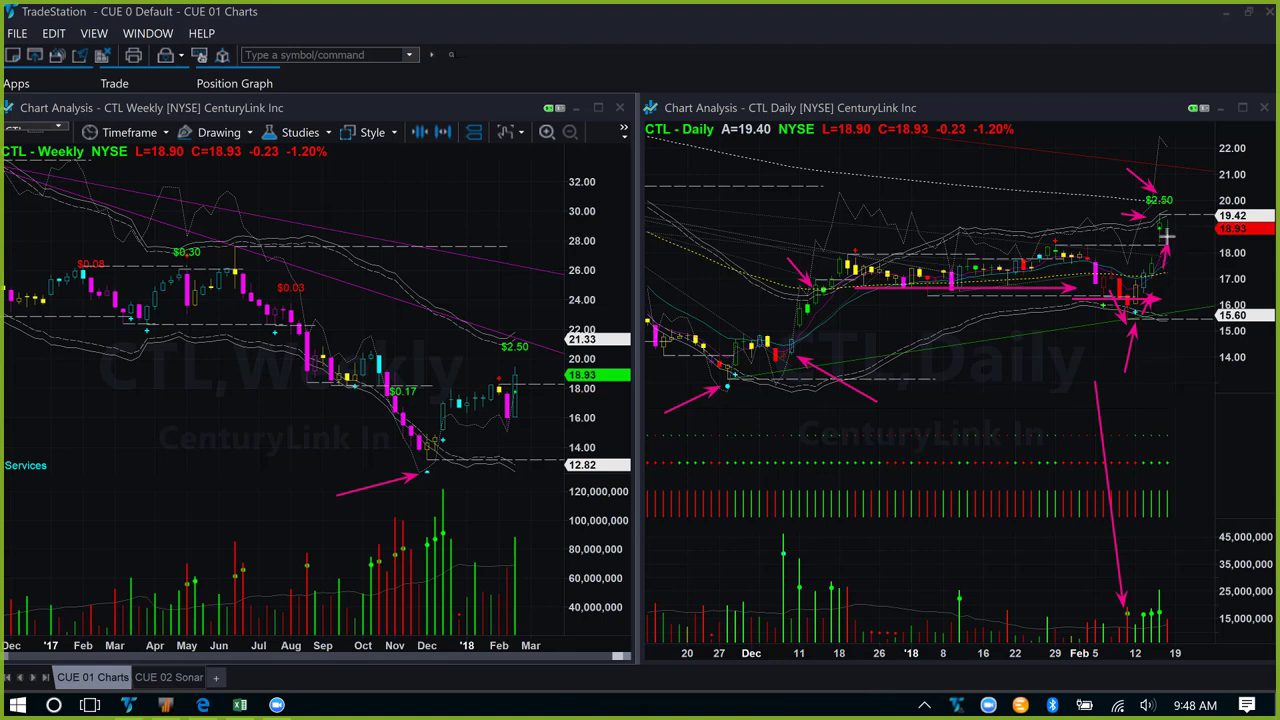
# Step: Point arrows along CTL's daily support level, at the February low and at the recent high, and clear all arrows
pyautogui.moveTo(1153, 299); pyautogui.dragTo(1222, 298)
pyautogui.moveTo(1214, 382); pyautogui.dragTo(1140, 316)
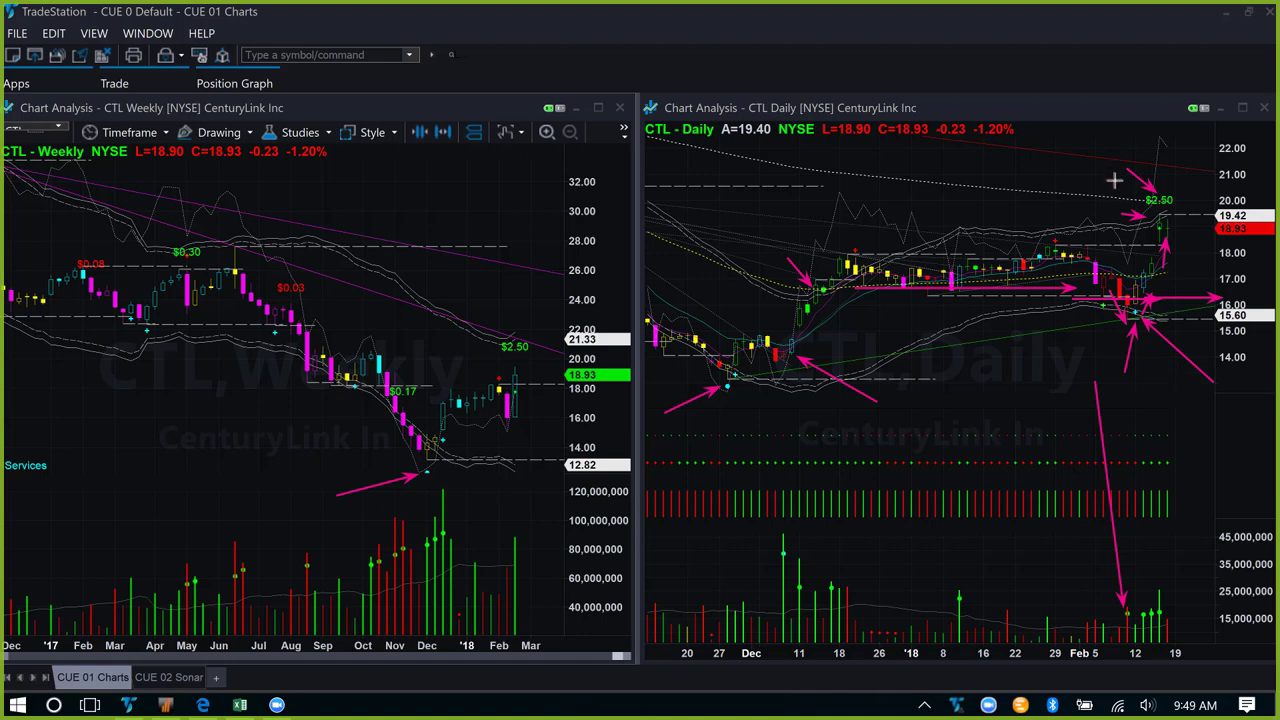
pyautogui.moveTo(1114, 178); pyautogui.dragTo(1163, 214)
pyautogui.press('Escape')
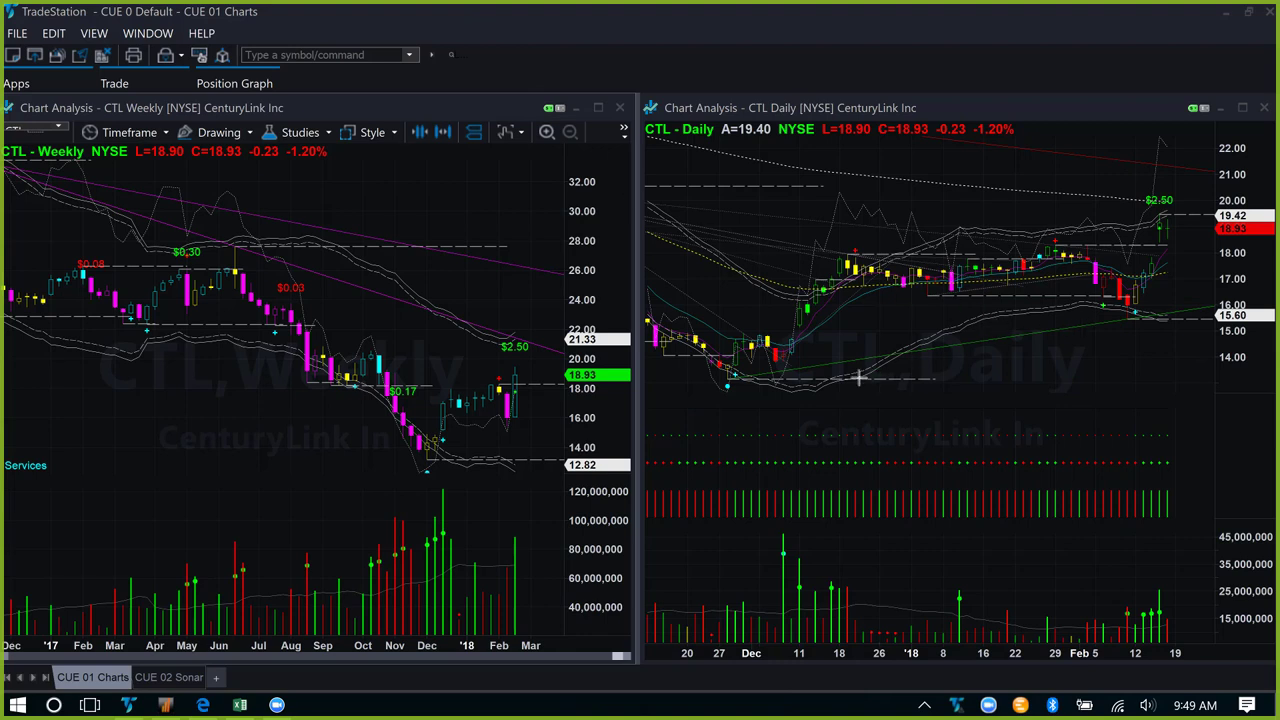
# Step: Mark CTL's late-November low, December pullback and February low on the daily chart with arrows, and clear them
pyautogui.click(748, 386)
pyautogui.click(797, 349)
pyautogui.click(1128, 316)
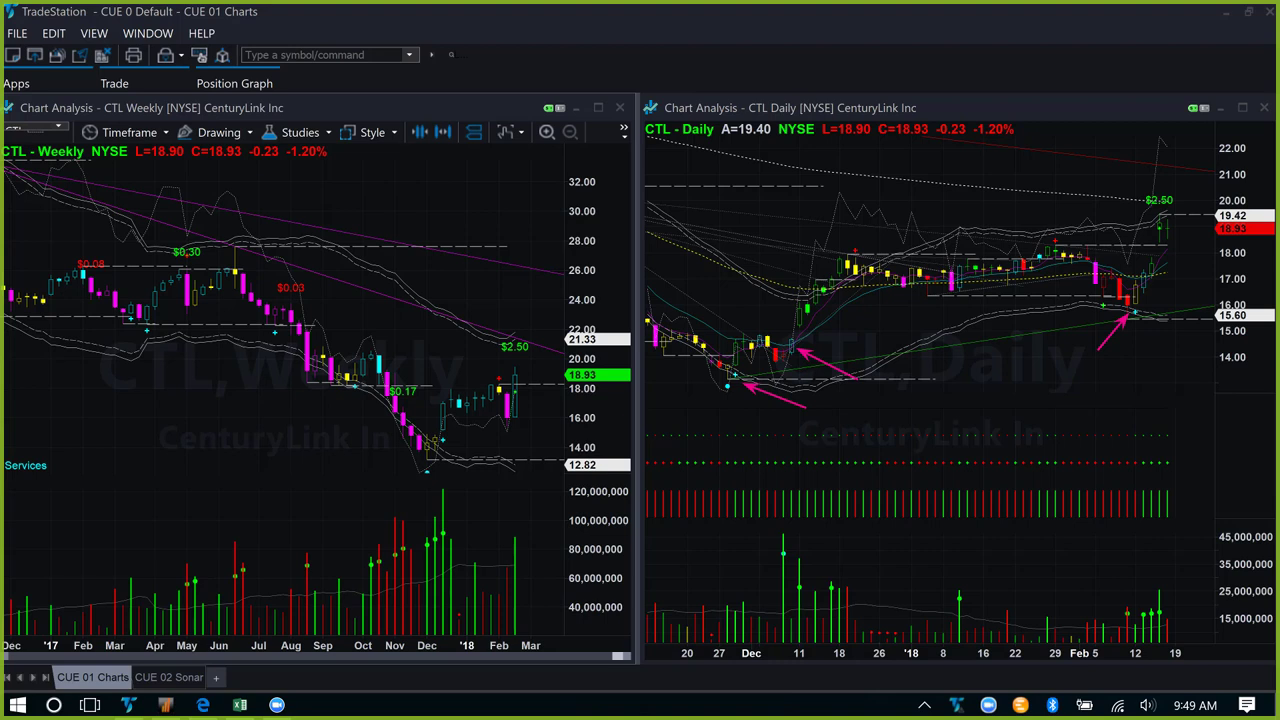
pyautogui.press('Delete')
# Step: Switch to the Excel workbook's Sector sheet and drill down into the Energy sector
pyautogui.click(240, 705)
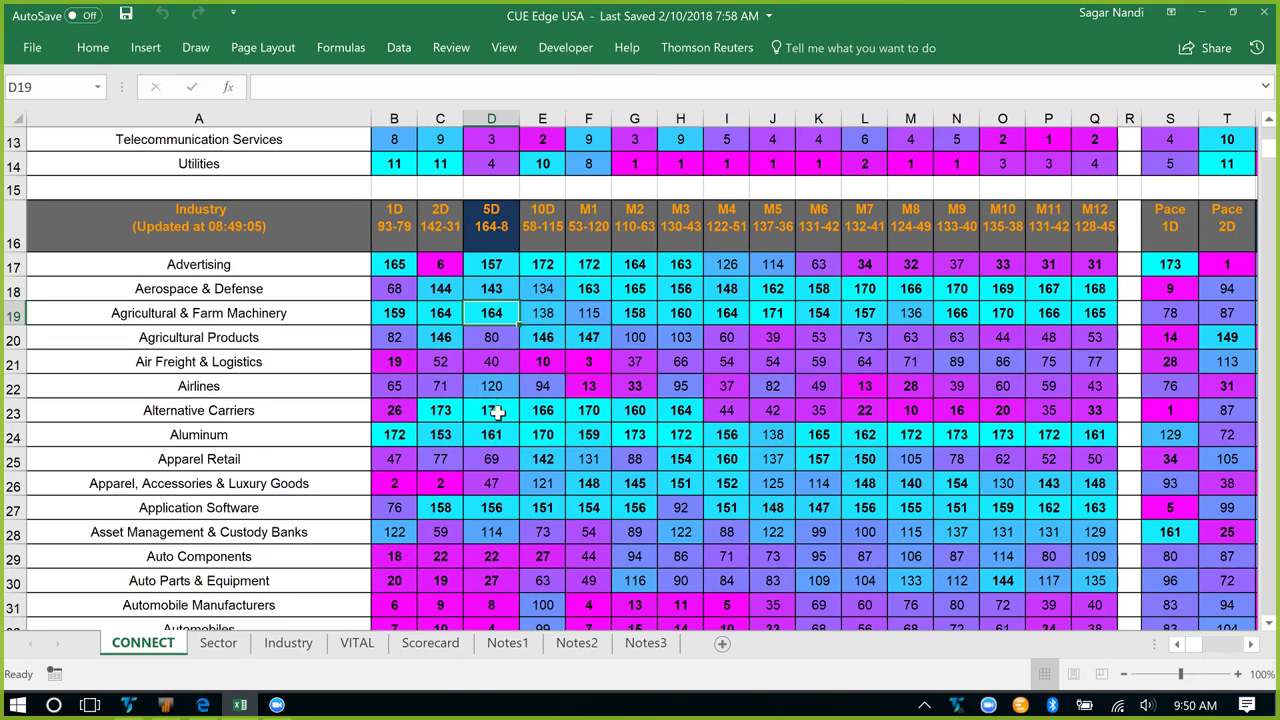
pyautogui.click(218, 645)
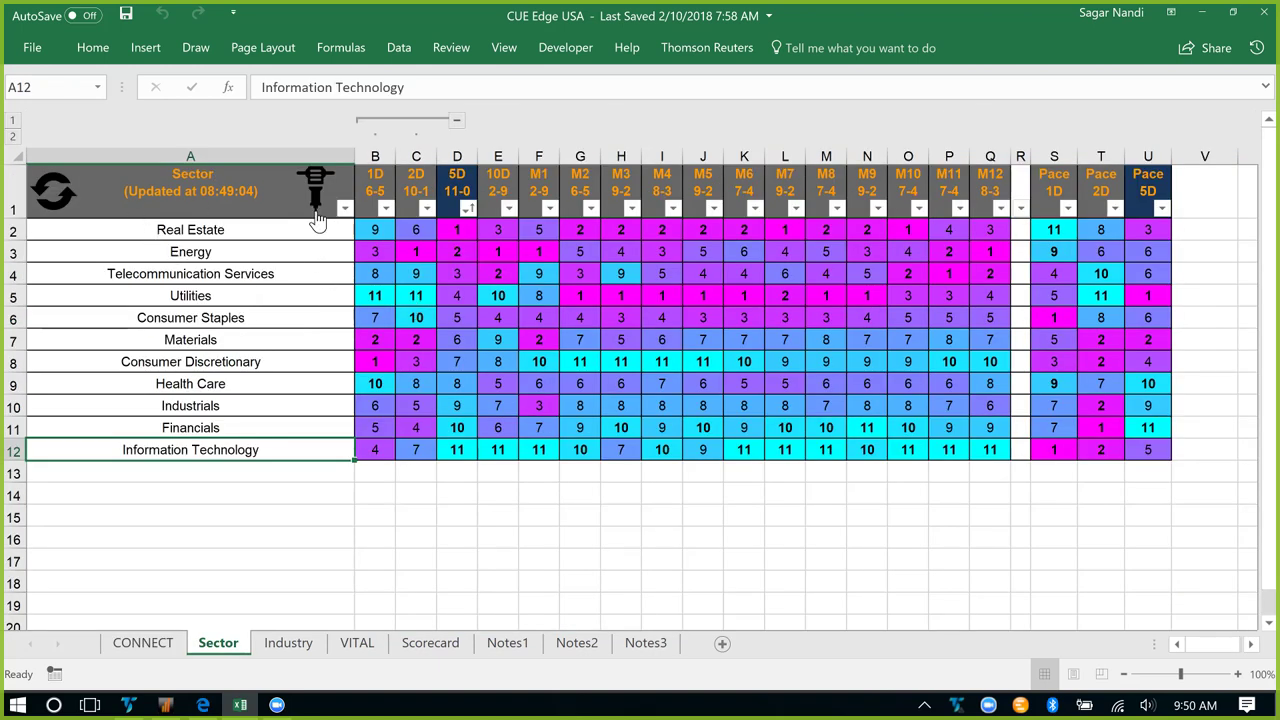
pyautogui.click(222, 252)
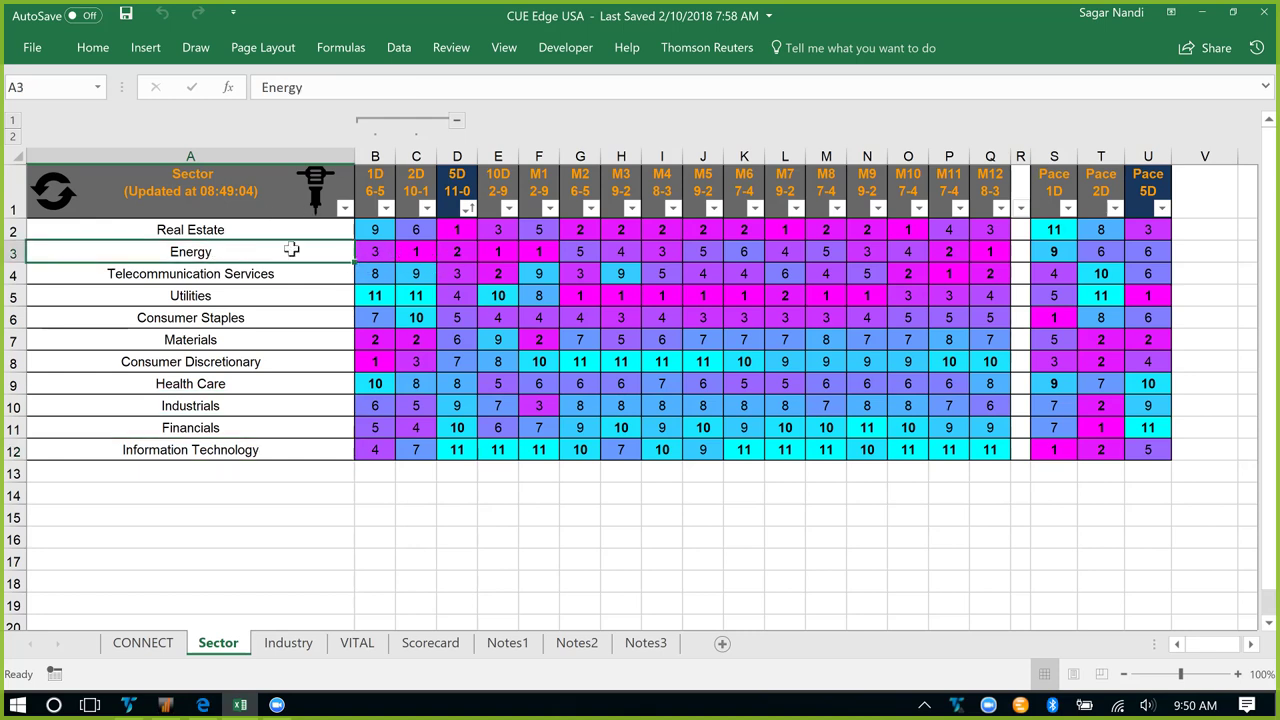
pyautogui.click(320, 228)
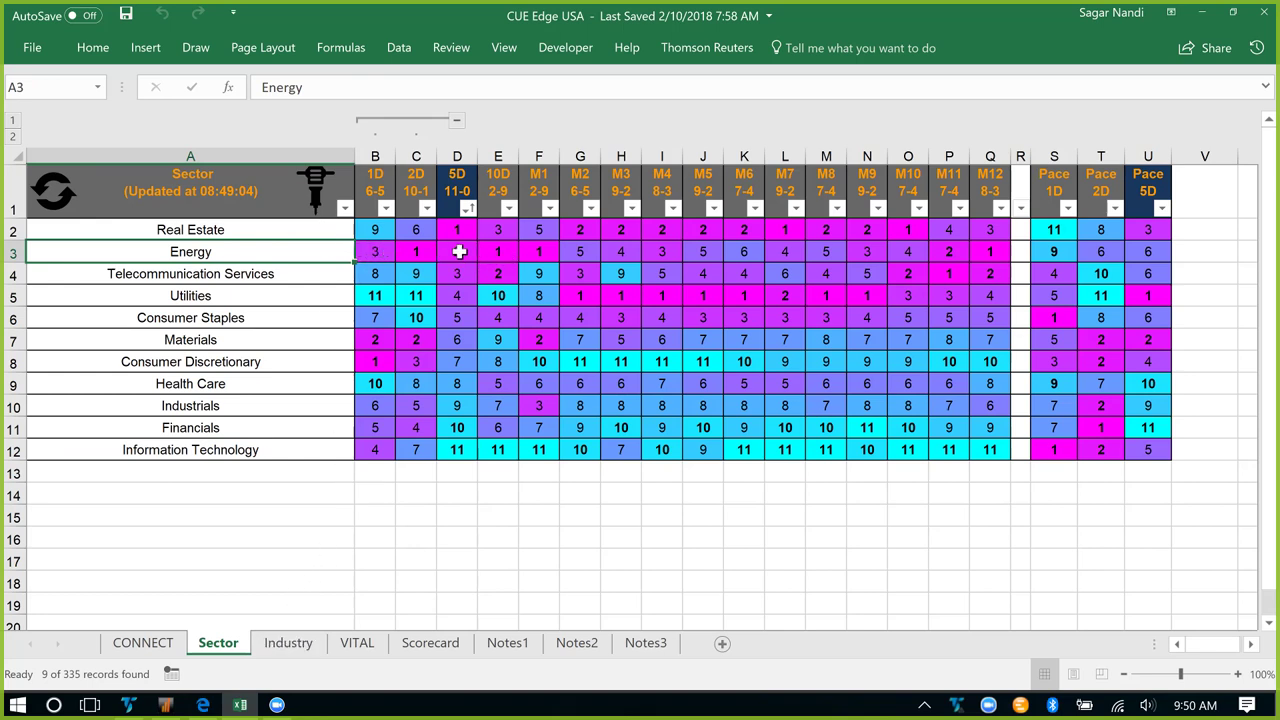
# Step: Highlight the Energy sector's rankings from 5D to M8 and select its Pace 1D ranking
pyautogui.moveTo(457, 251); pyautogui.dragTo(823, 257)
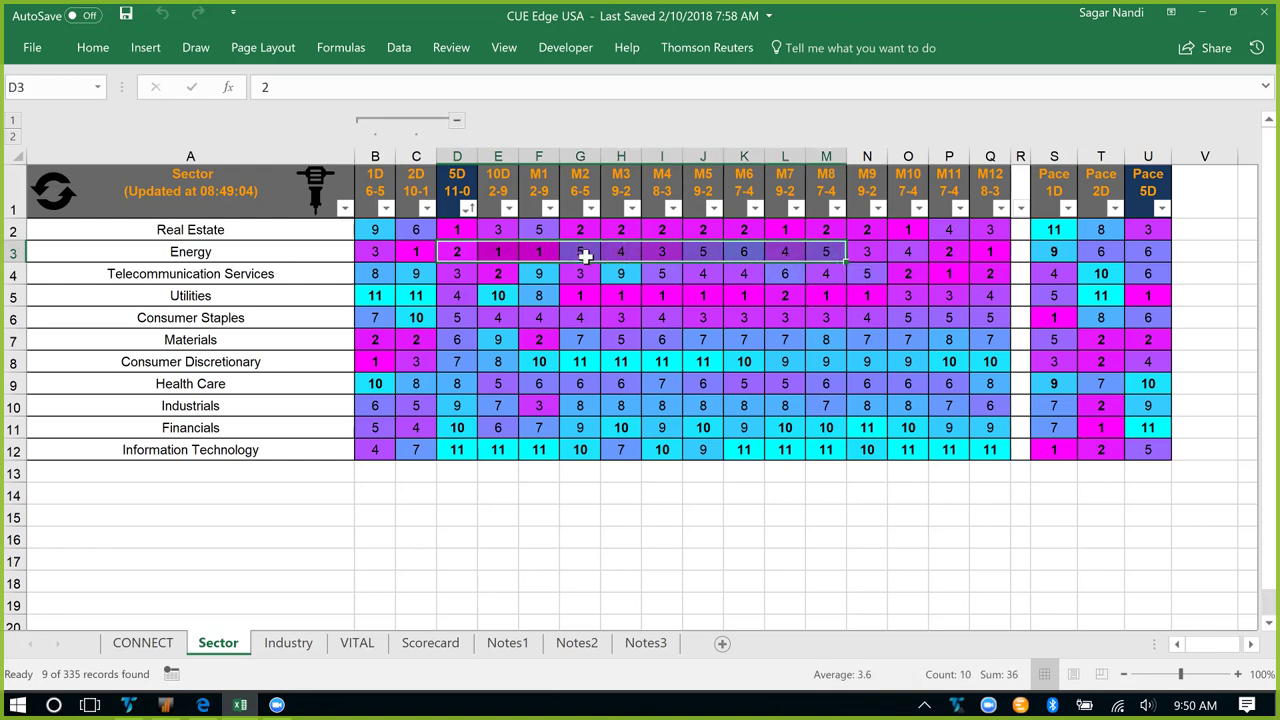
pyautogui.click(457, 253)
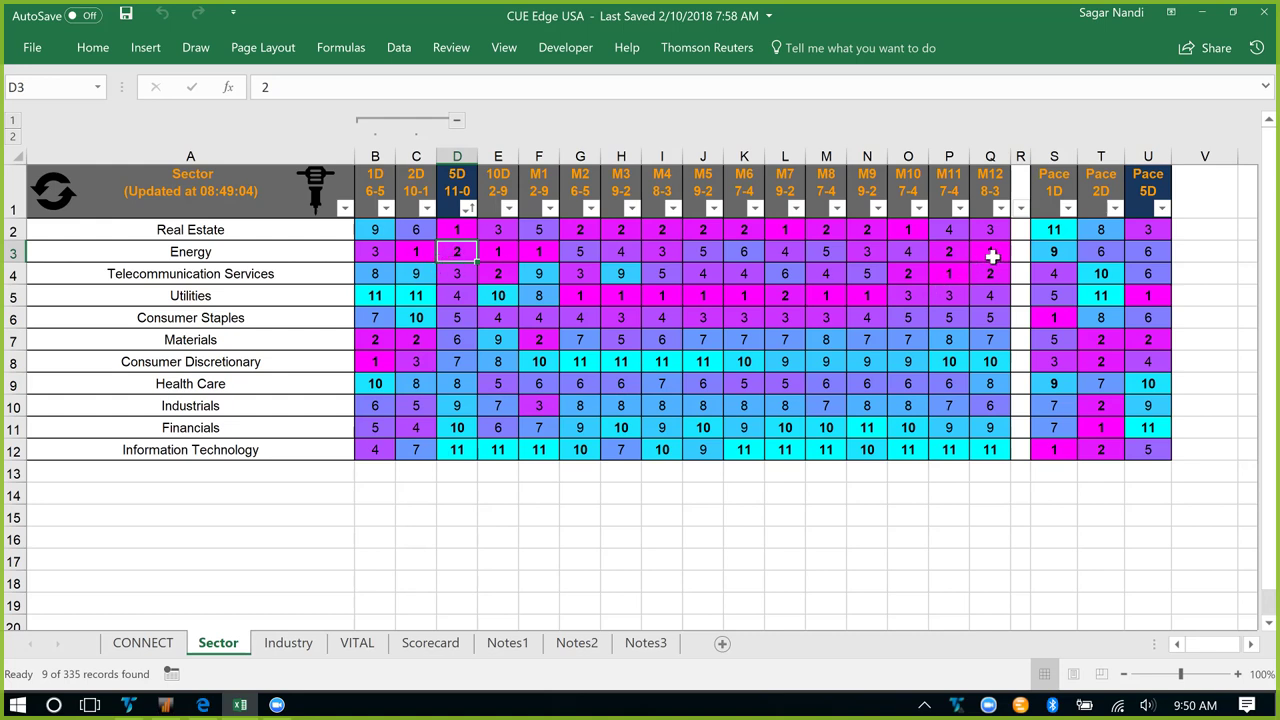
pyautogui.click(1049, 254)
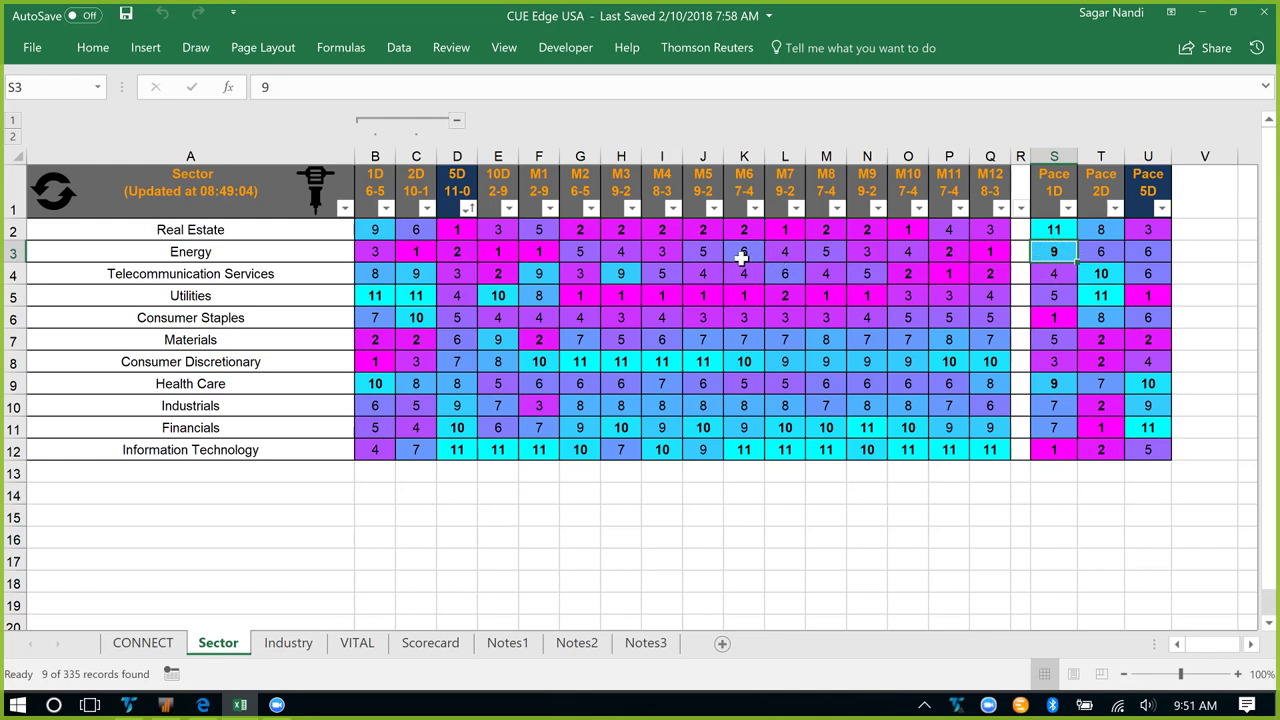
# Step: Highlight the sector rankings from Real Estate to Financials for 5D through M9, and all three Pace columns
pyautogui.click(458, 230)
pyautogui.moveTo(458, 230); pyautogui.dragTo(863, 427)
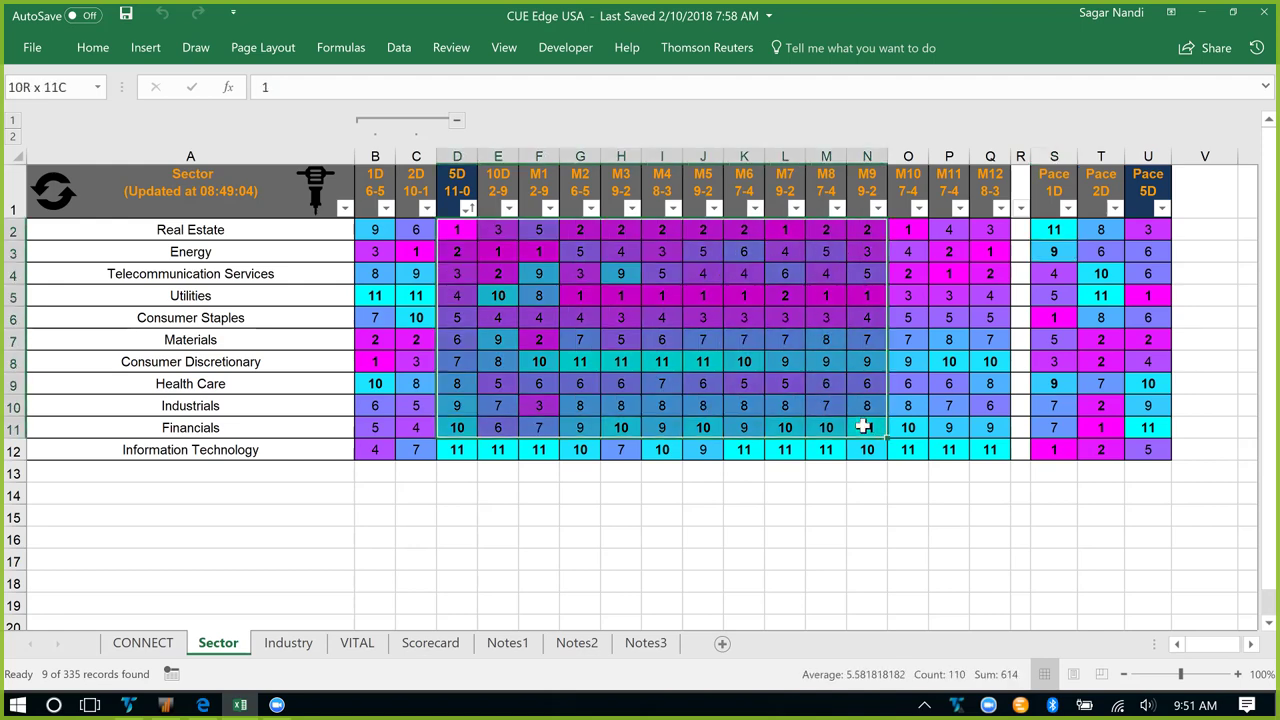
pyautogui.moveTo(1046, 231); pyautogui.dragTo(1150, 452)
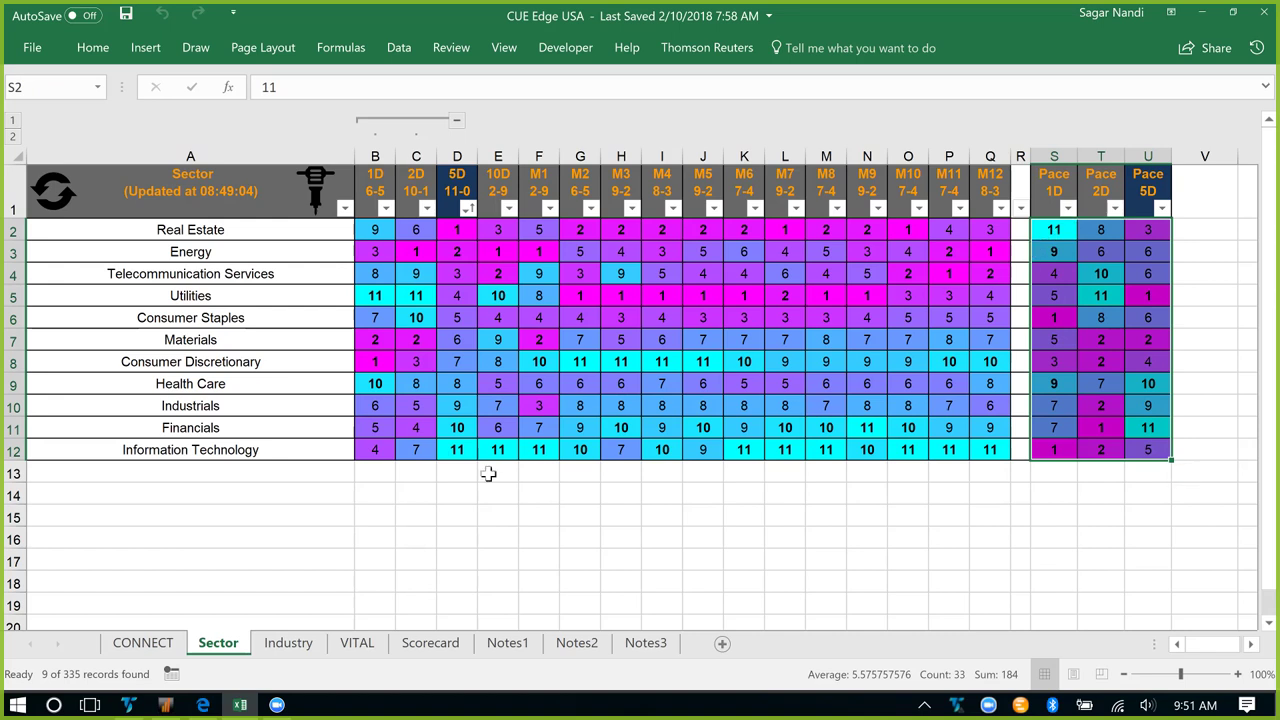
# Step: Drill down into the Energy sector and show its industries on the Industry sheet
pyautogui.click(241, 253)
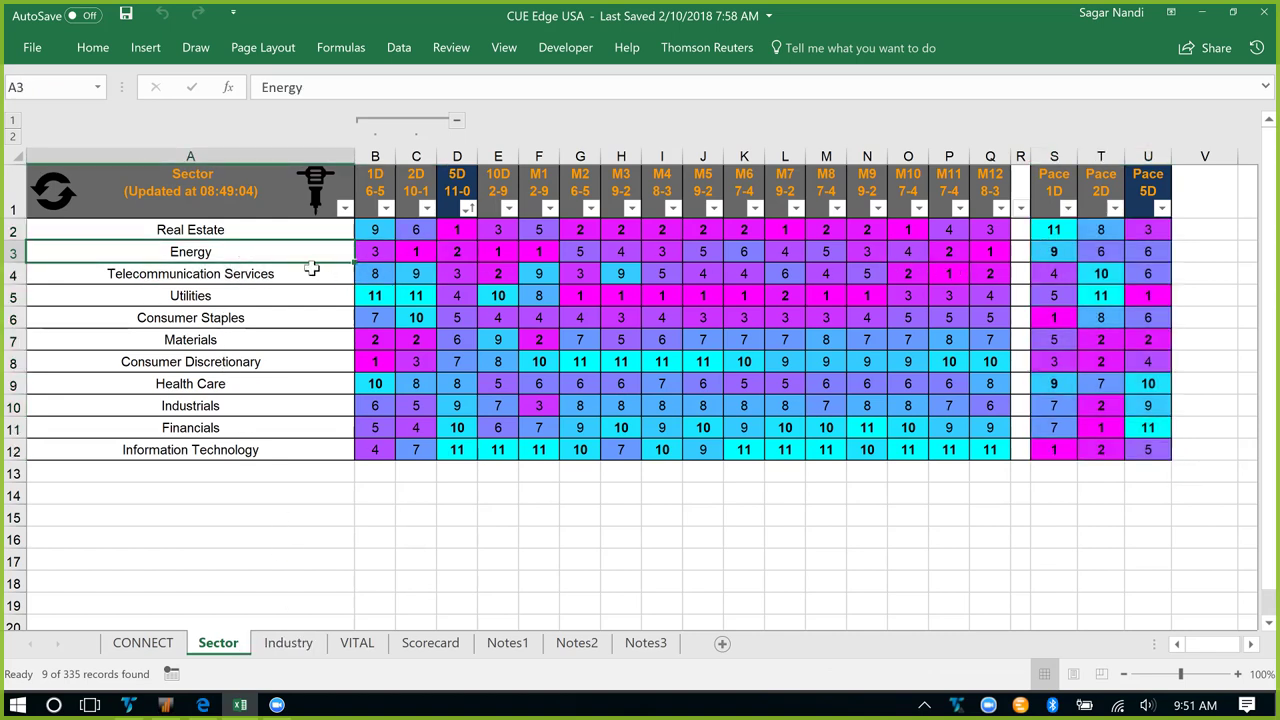
pyautogui.click(316, 190)
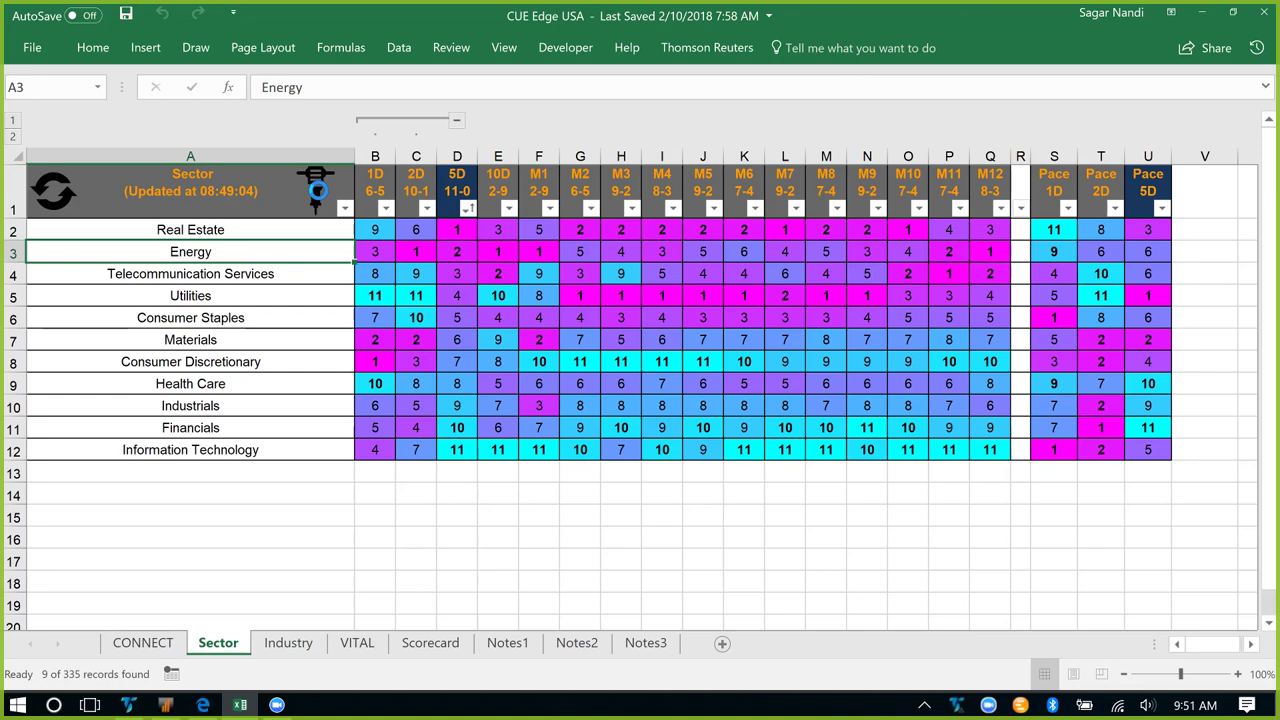
pyautogui.click(290, 643)
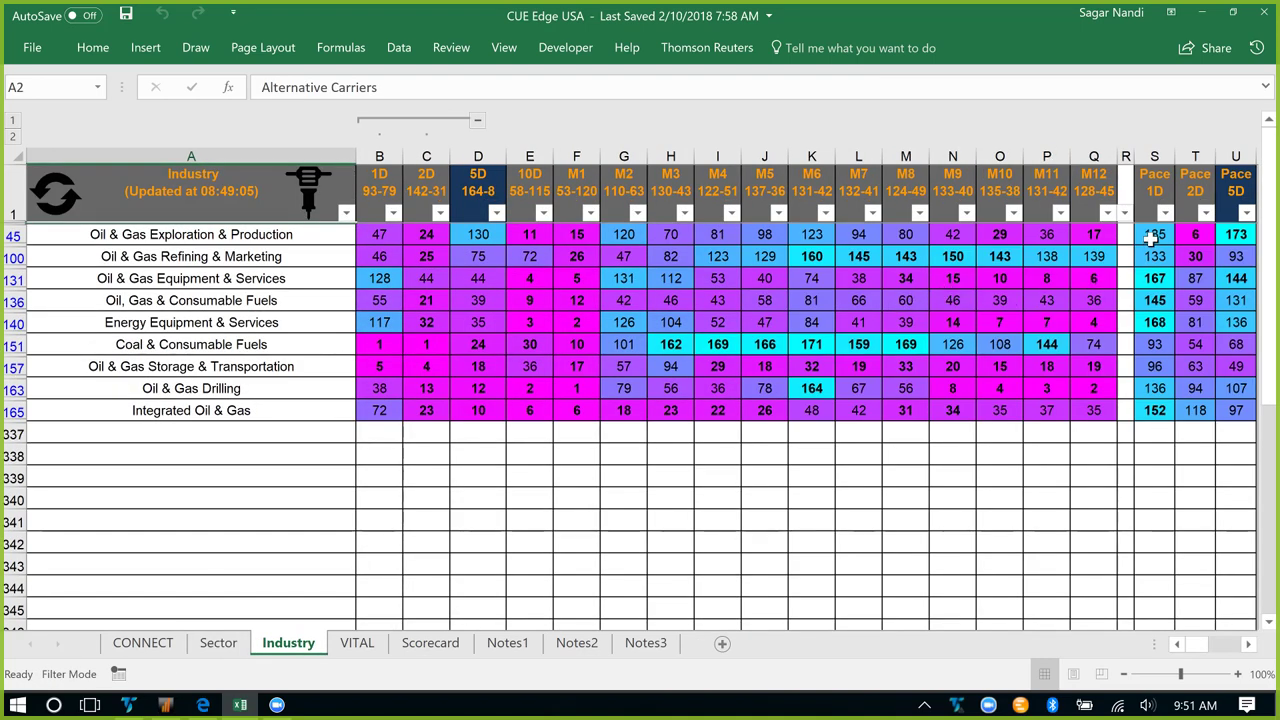
# Step: Highlight the Pace 1D rankings of the energy industries and select Oil & Gas Exploration & Production's Pace 5D ranking
pyautogui.moveTo(1150, 240); pyautogui.dragTo(1160, 408)
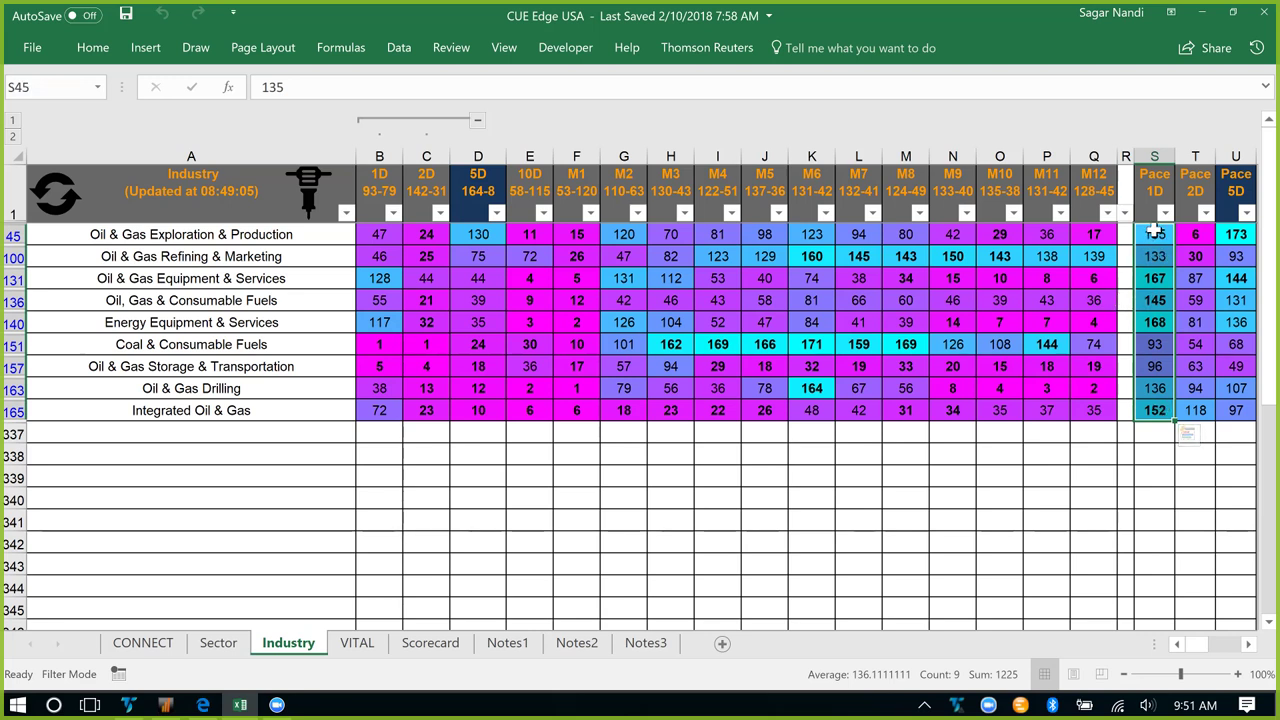
pyautogui.moveTo(1155, 236); pyautogui.dragTo(1158, 412)
pyautogui.click(1236, 234)
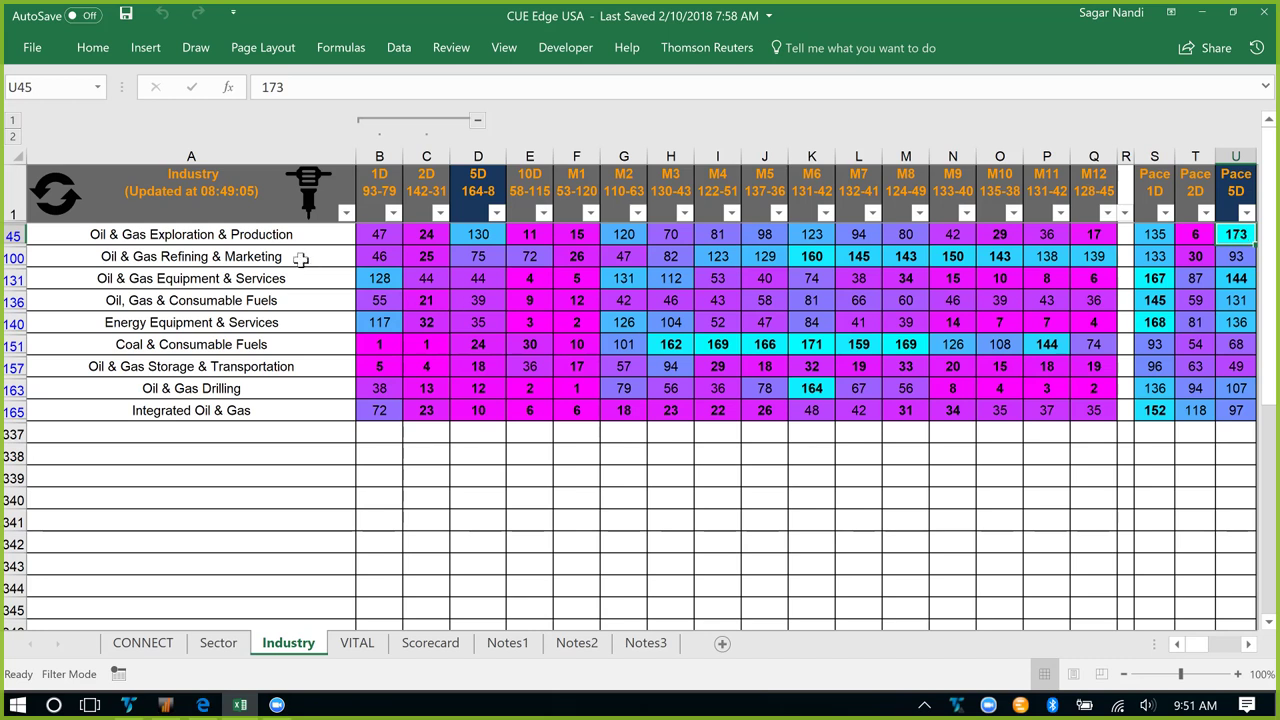
# Step: Drill down into Oil & Gas Exploration & Production and refresh the Scorecard sheet with that industry's stocks
pyautogui.click(285, 240)
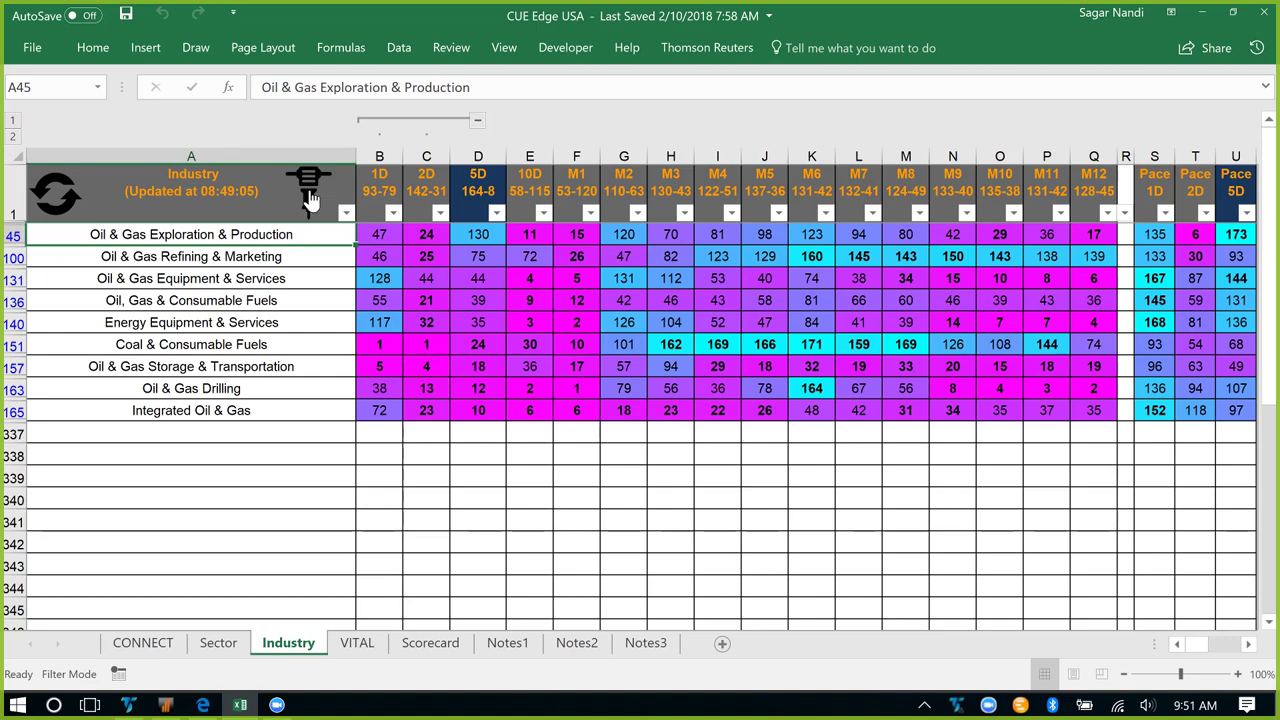
pyautogui.click(310, 200)
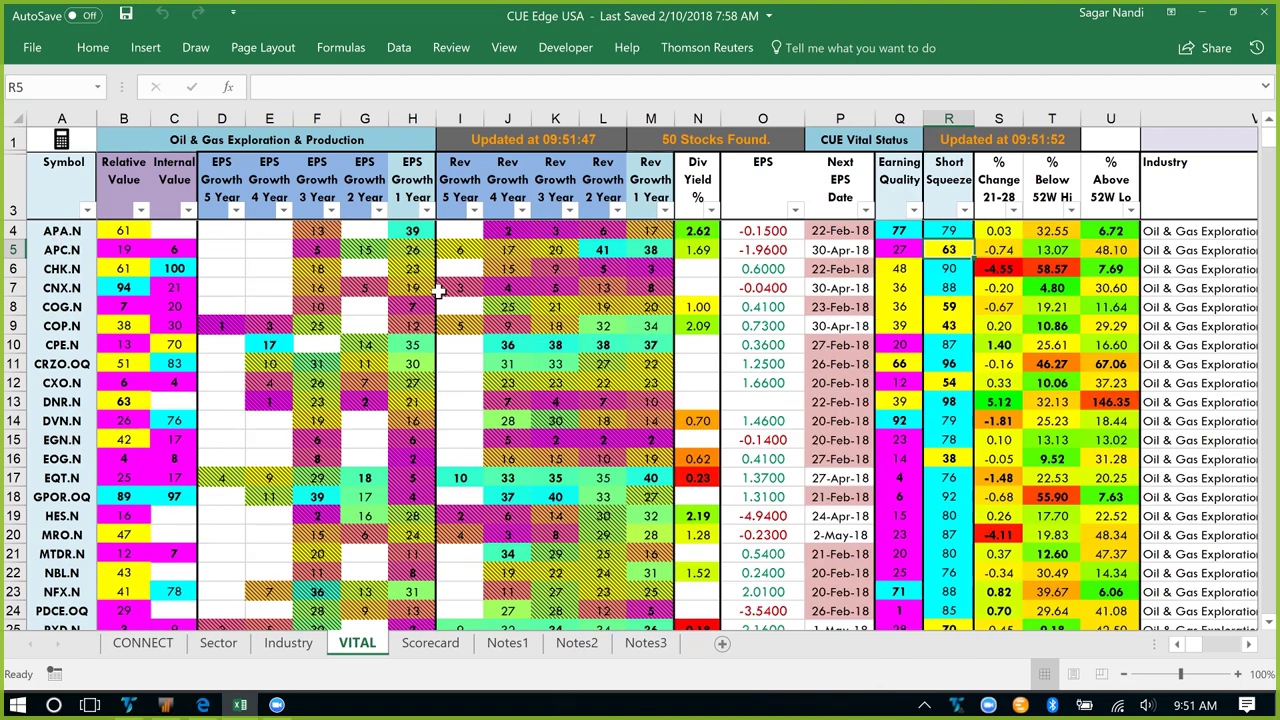
pyautogui.hotkey('ctrl', 'pagedown')
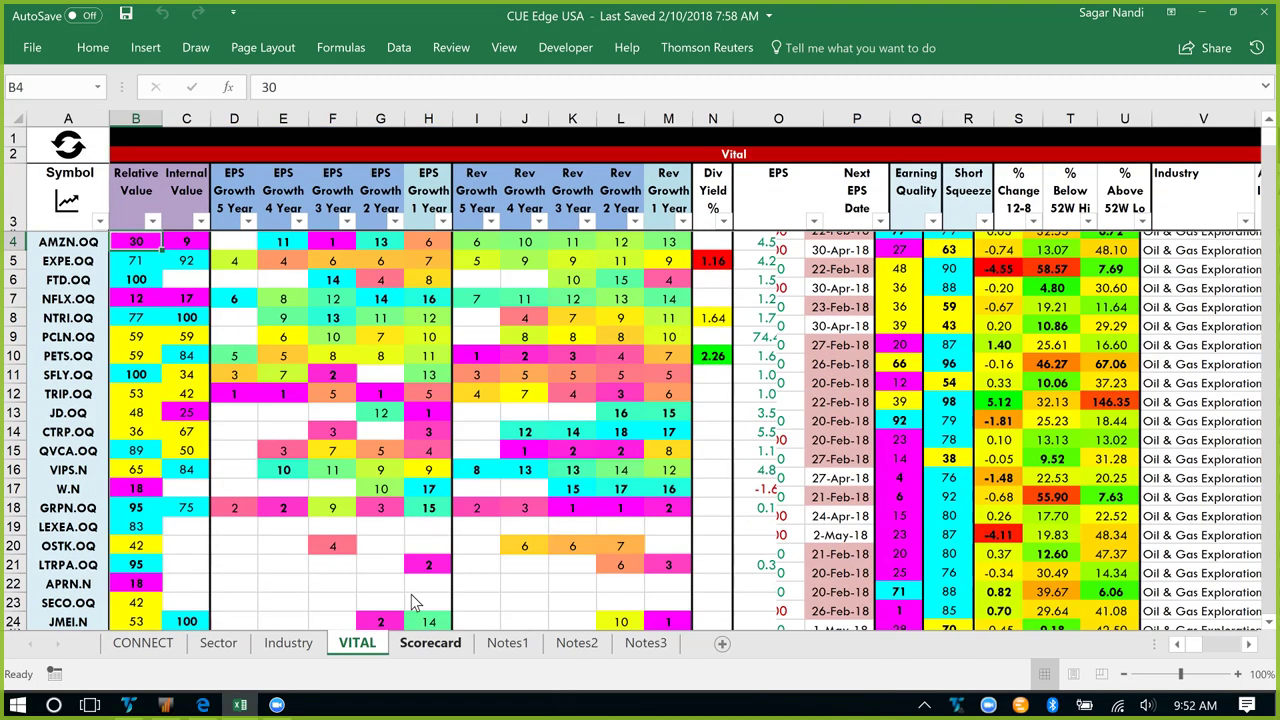
pyautogui.click(68, 148)
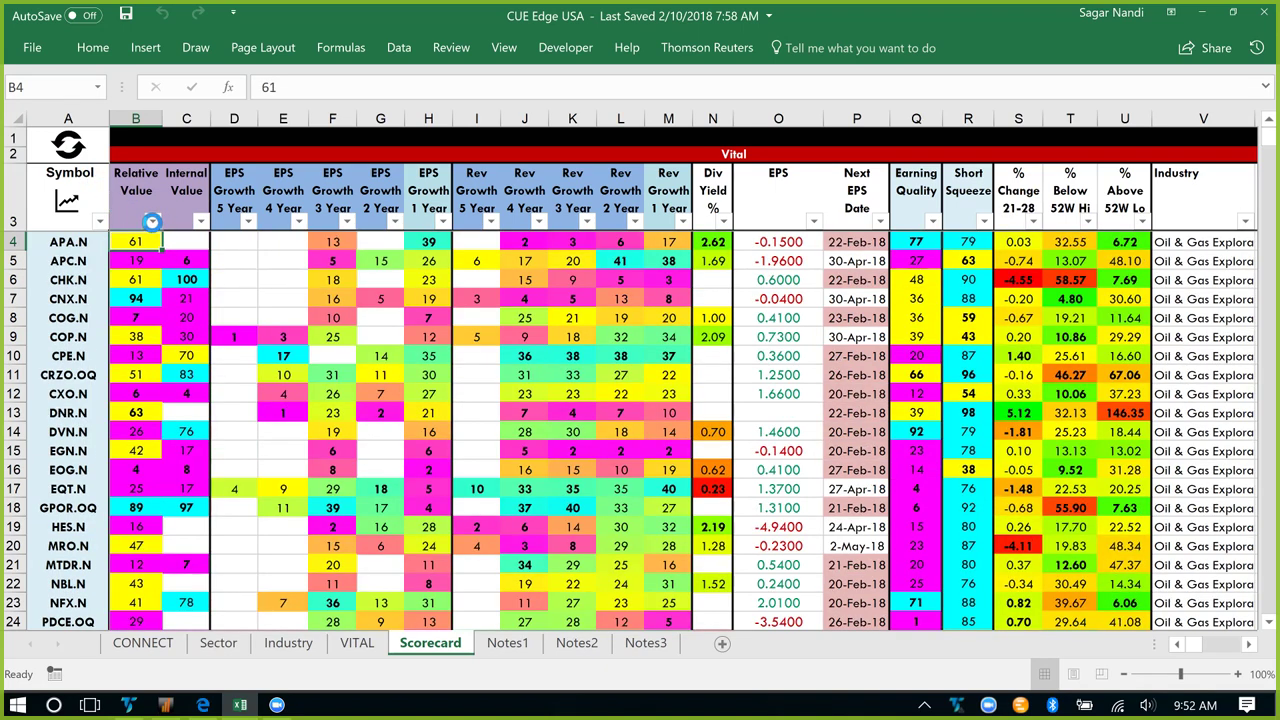
# Step: Sort the Scorecard by Relative Value from largest to smallest and highlight the symbols from CNX.N to UPL.OQ
pyautogui.click(152, 221)
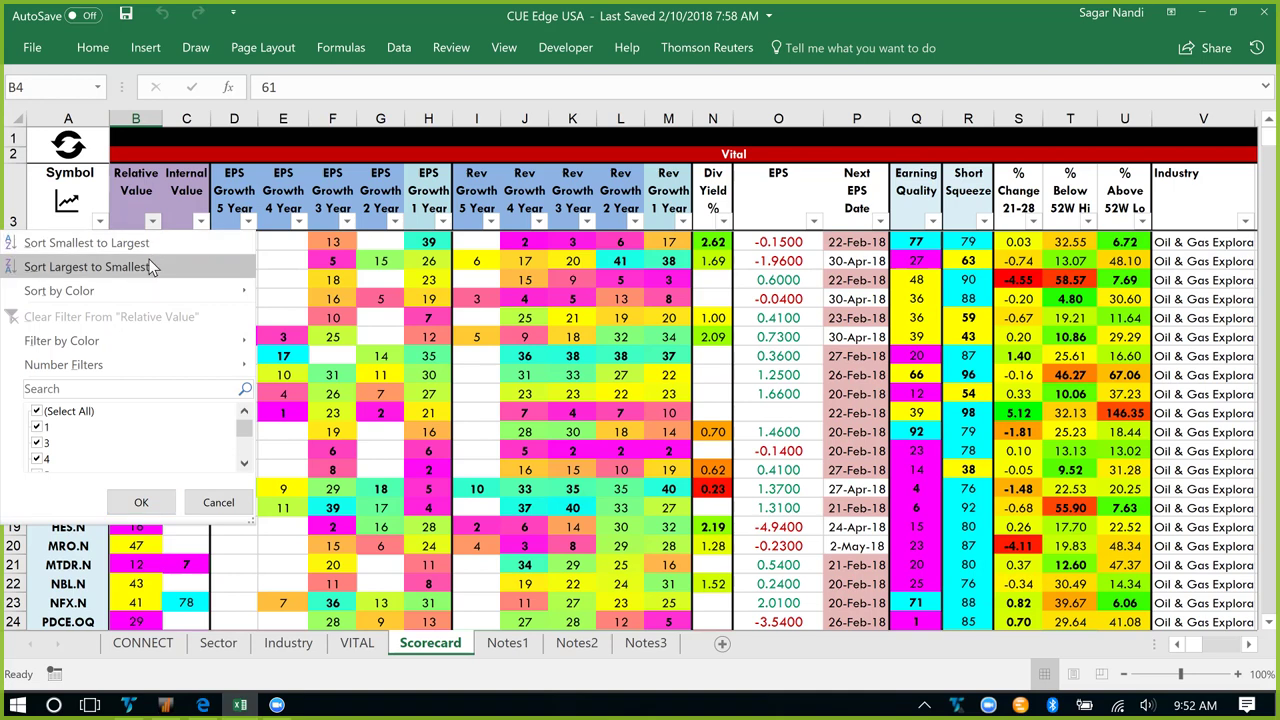
pyautogui.click(146, 265)
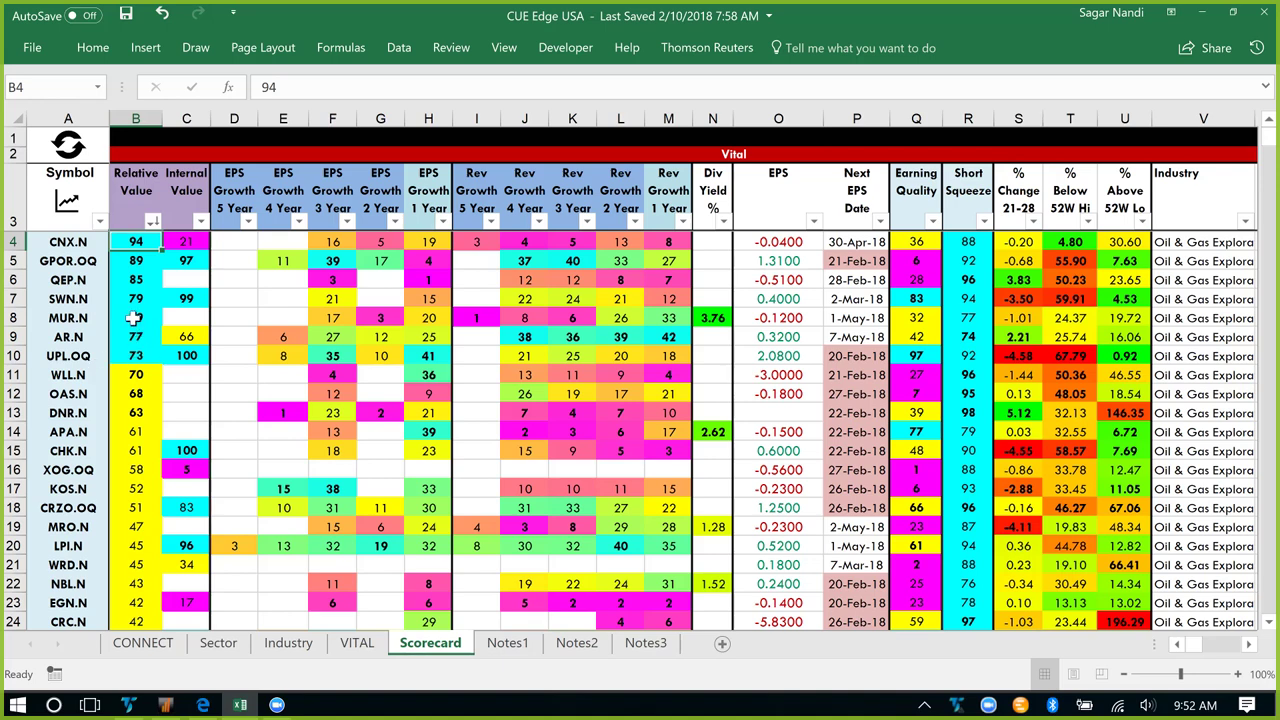
pyautogui.click(65, 246)
pyautogui.moveTo(65, 262); pyautogui.dragTo(78, 356)
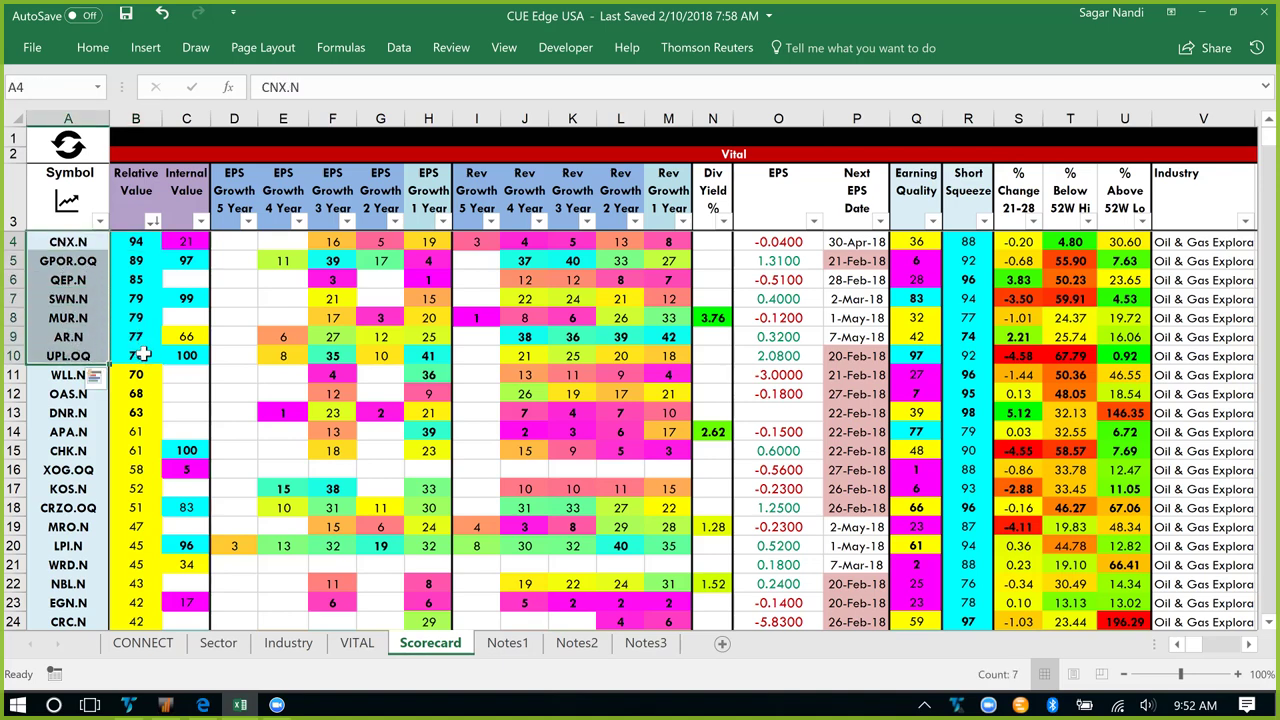
pyautogui.click(80, 246)
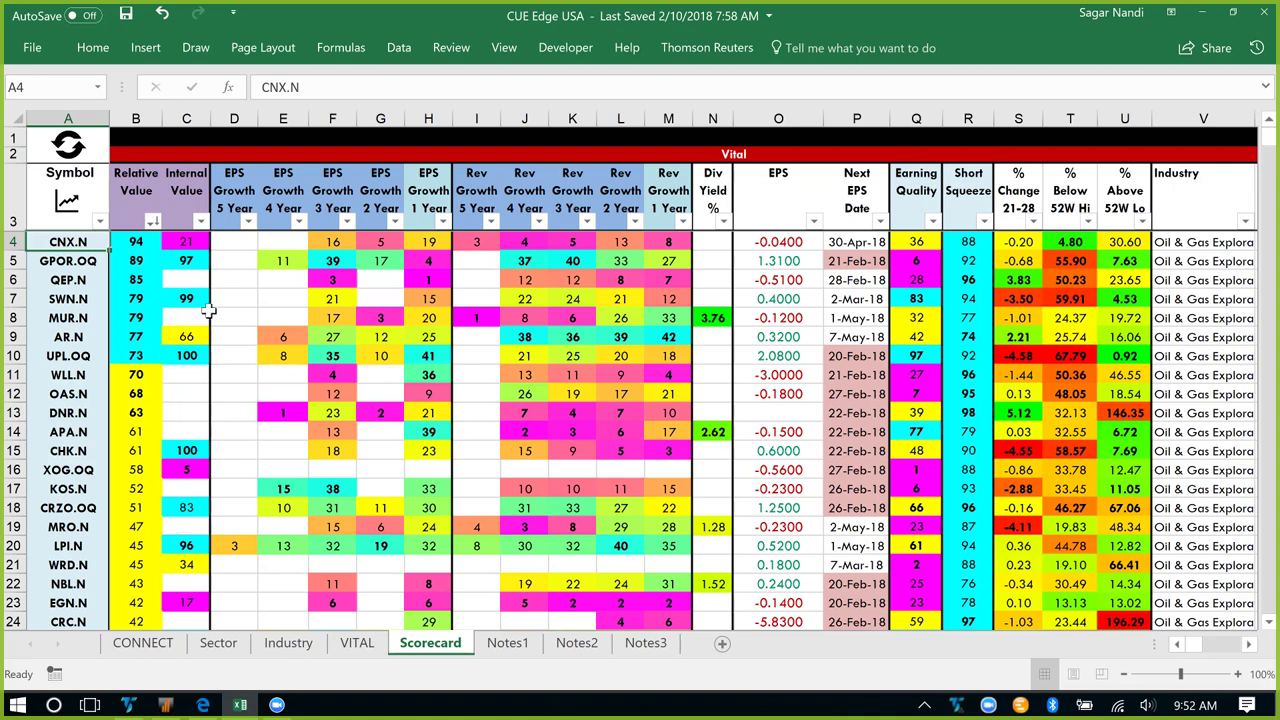
# Step: Highlight the symbols and Relative Values from WLL.N to NFX.N, and those from PDCE.OQ to XEC.N
pyautogui.scroll(-3, 65, 306)
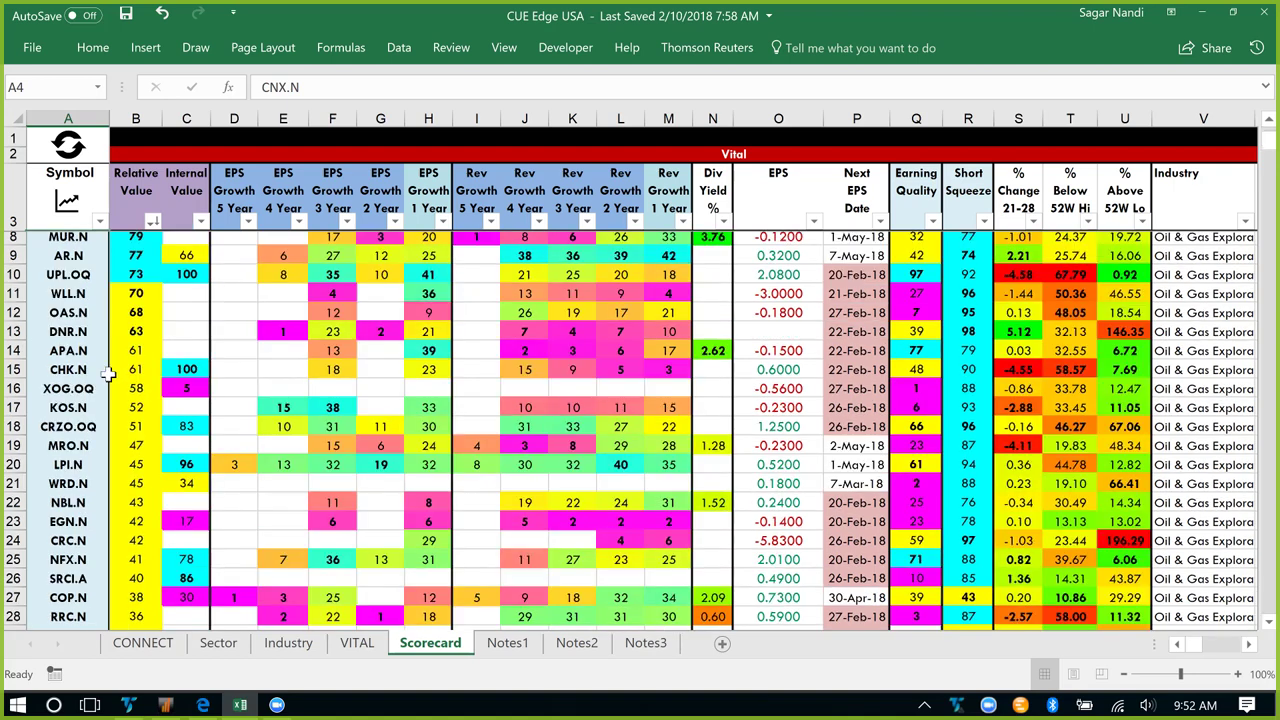
pyautogui.scroll(2, 62, 310)
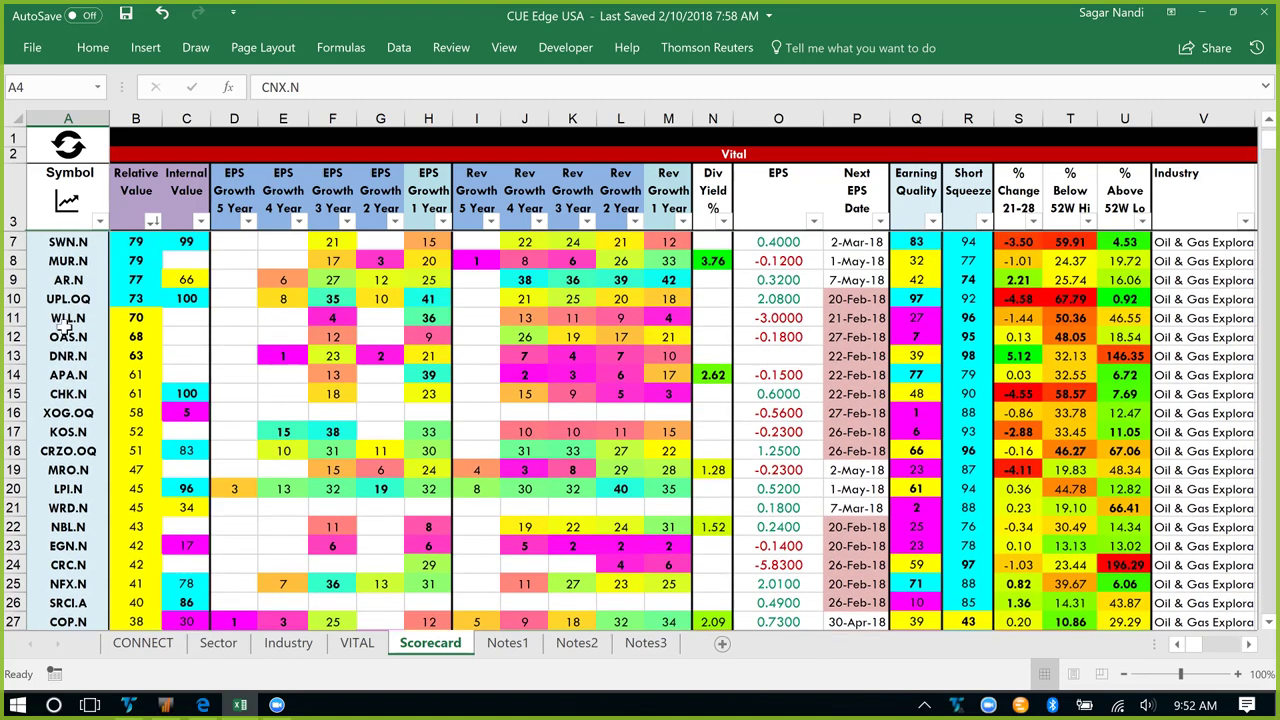
pyautogui.moveTo(66, 318); pyautogui.dragTo(118, 580)
pyautogui.scroll(-4, 132, 445)
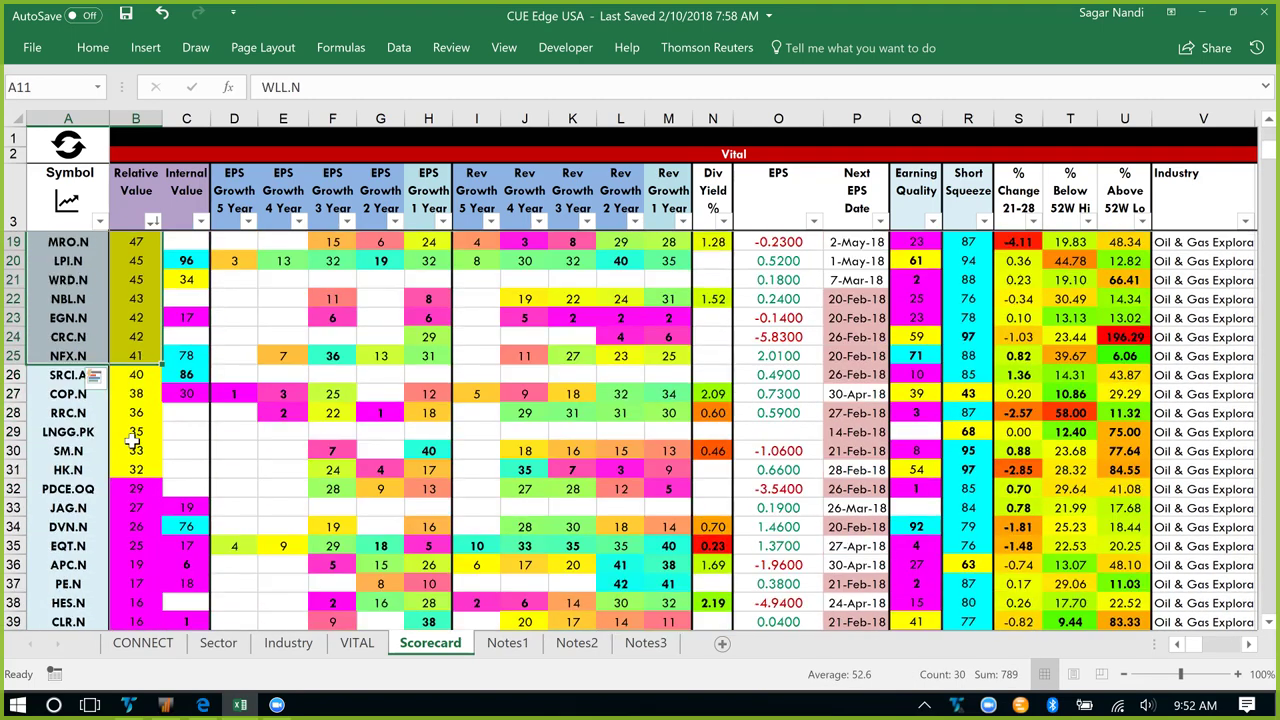
pyautogui.moveTo(67, 488); pyautogui.dragTo(144, 625)
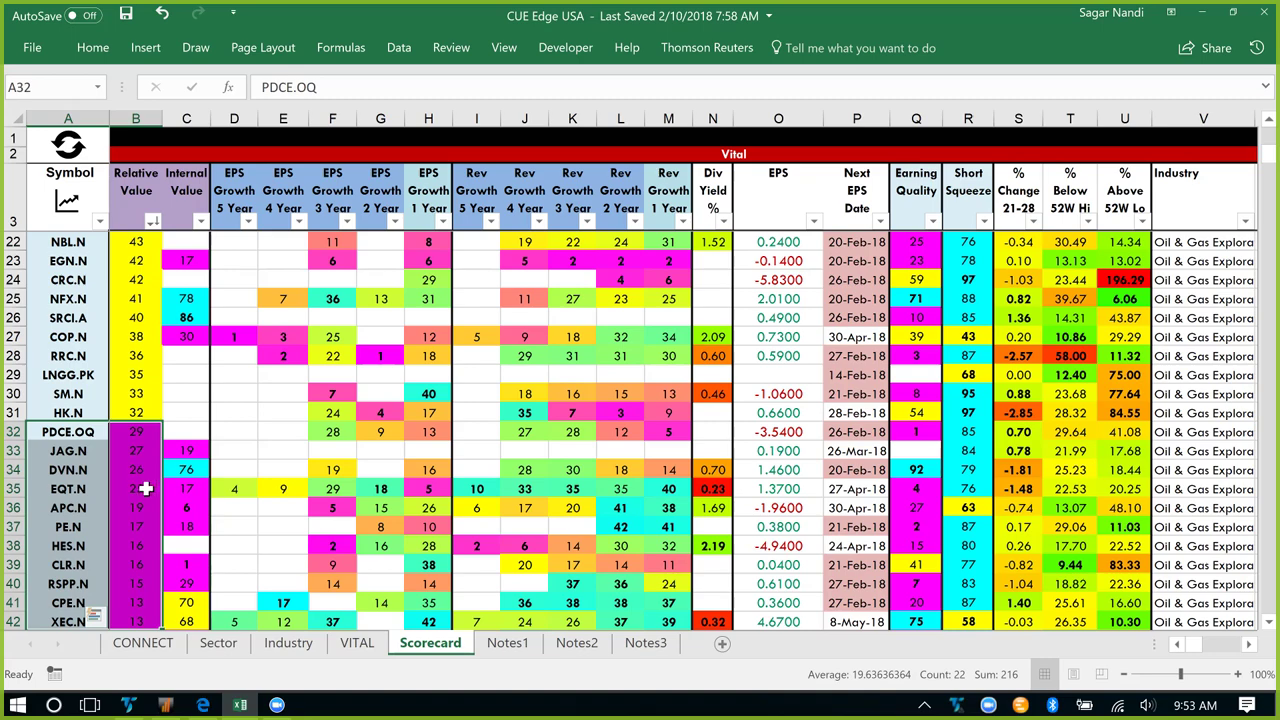
# Step: Go to the Scorecard's Performance section and sort the stocks by 5D percentage change from largest to smallest
pyautogui.scroll(3, 146, 488)
pyautogui.scroll(3, 146, 488)
pyautogui.click(641, 155)
pyautogui.press('Right')
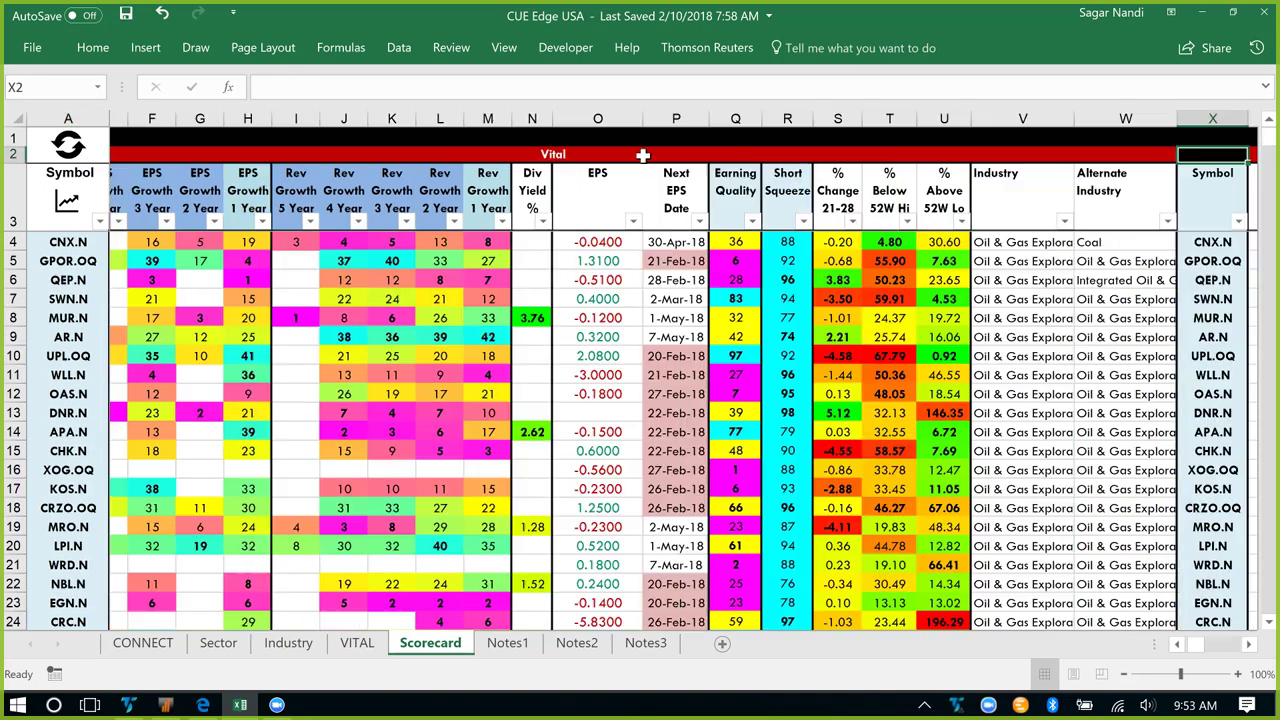
pyautogui.press('Right')
pyautogui.press('Right')
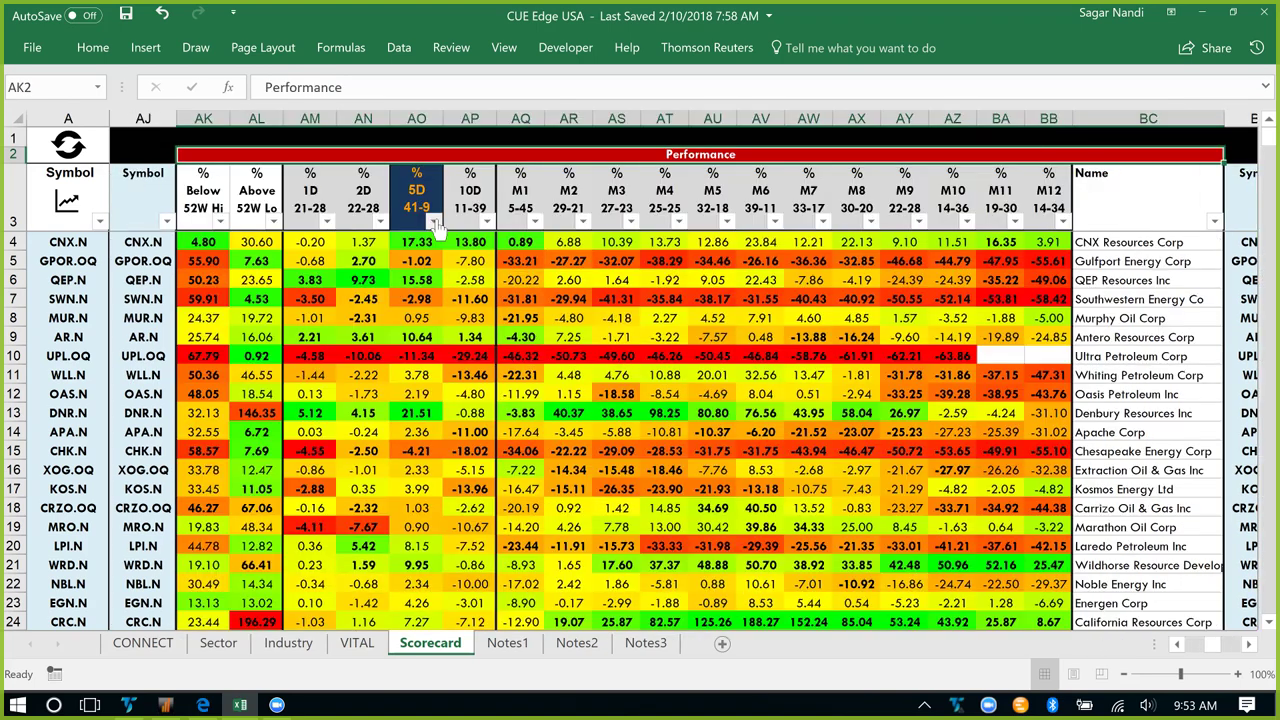
pyautogui.click(433, 221)
pyautogui.click(403, 264)
# Step: Highlight the symbols from DNR.N to CPE.N and the 5D performance values in AO4:AO27
pyautogui.click(62, 242)
pyautogui.moveTo(57, 268); pyautogui.dragTo(68, 606)
pyautogui.scroll(-3, 95, 500)
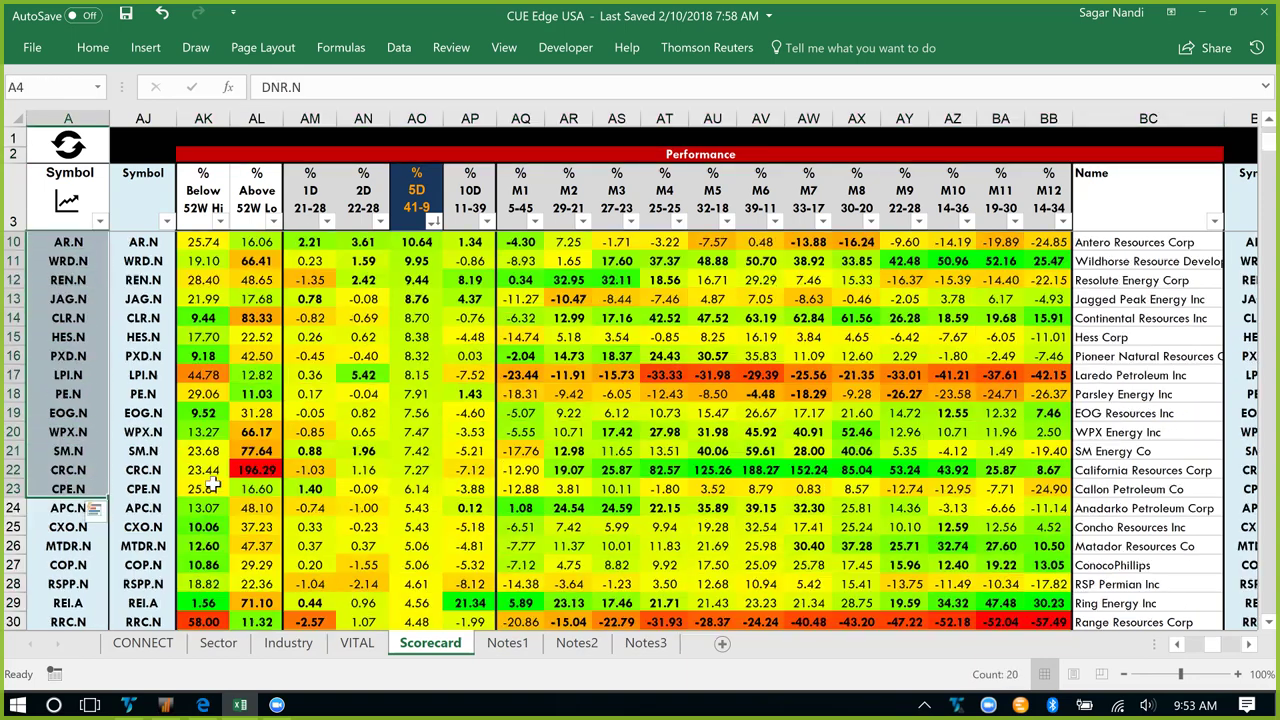
pyautogui.moveTo(416, 508); pyautogui.dragTo(417, 290)
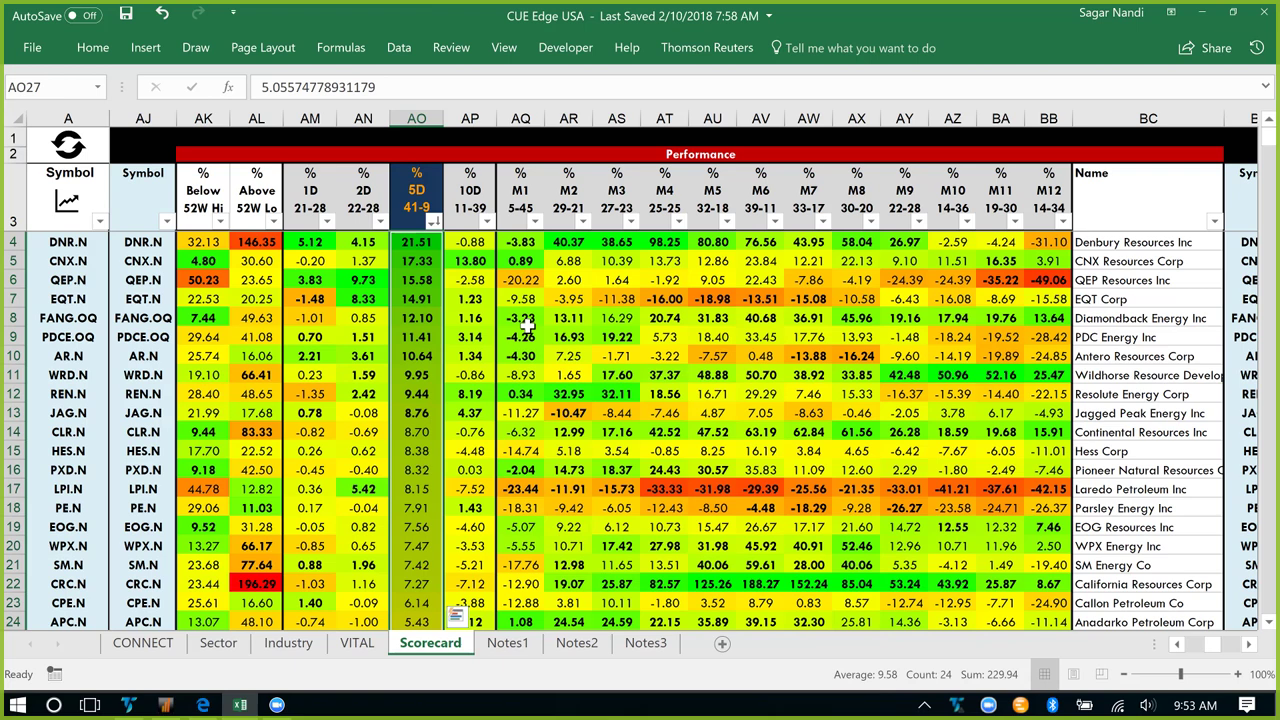
# Step: Check the Relative Values of DNR.N, CNX.N, QEP.N and AR.N in the Scorecard's Vital section
pyautogui.click(68, 242)
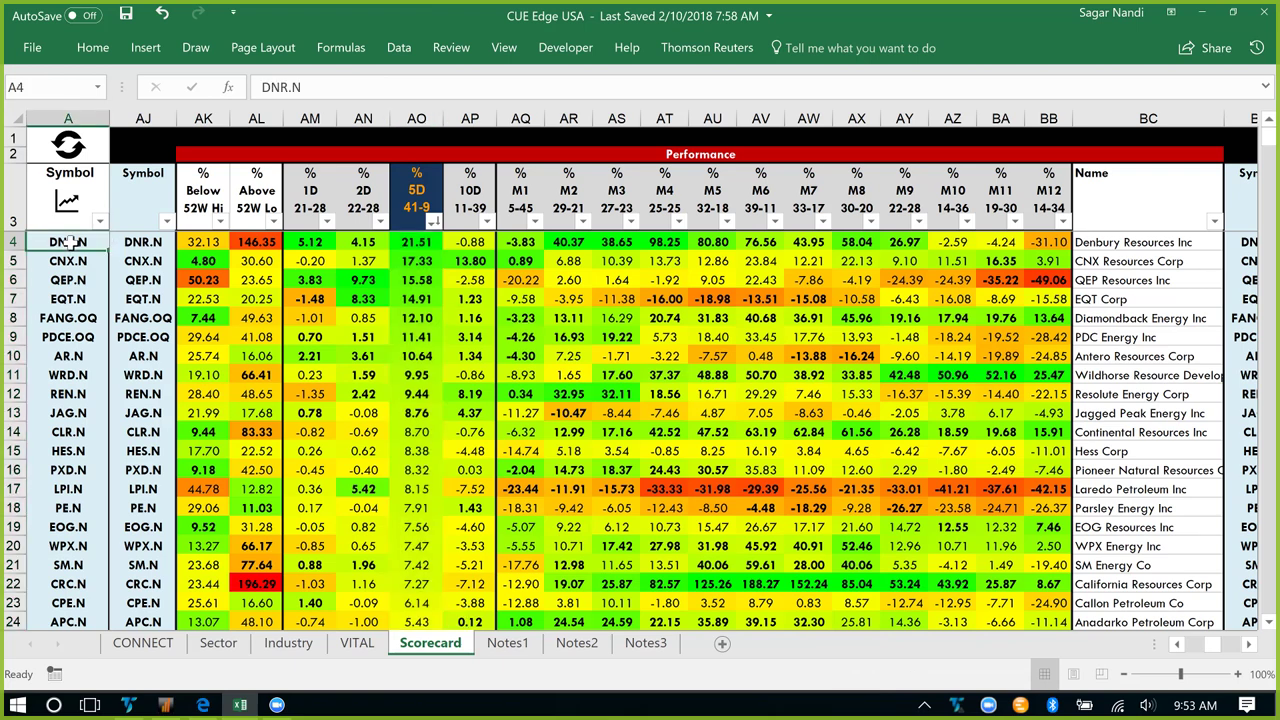
pyautogui.press('Right')
pyautogui.press('Right')
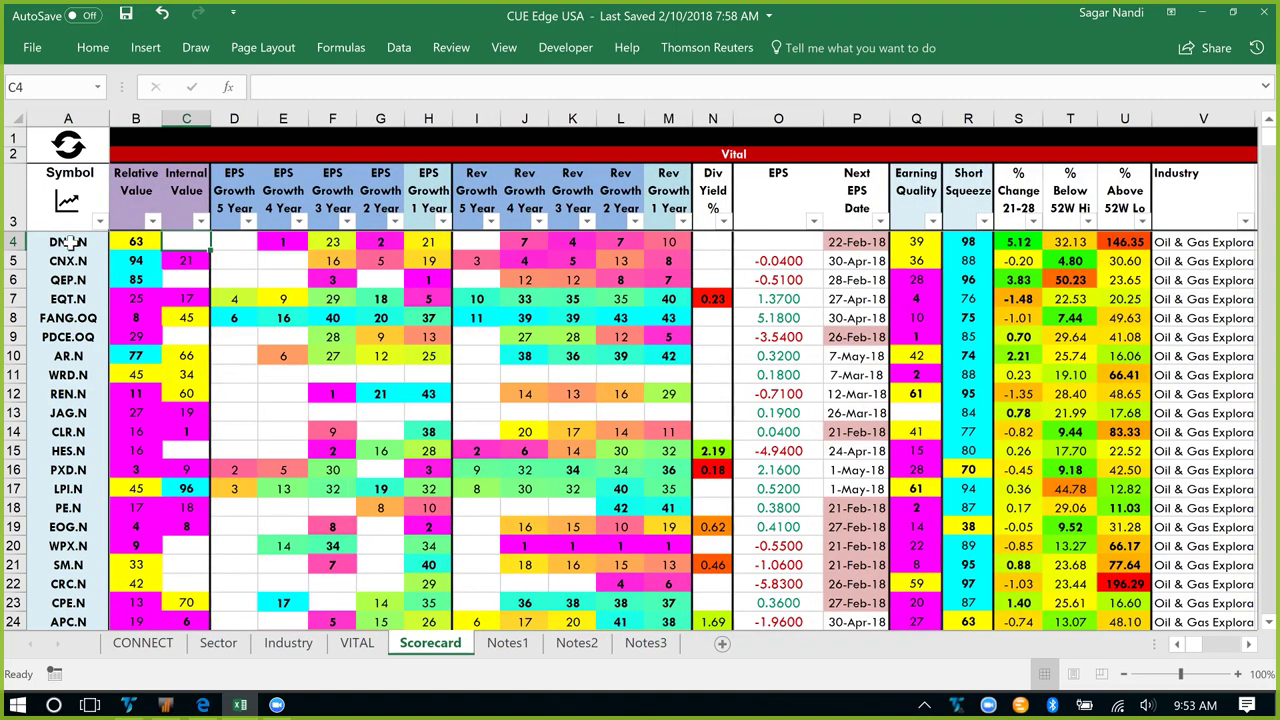
pyautogui.press('Left')
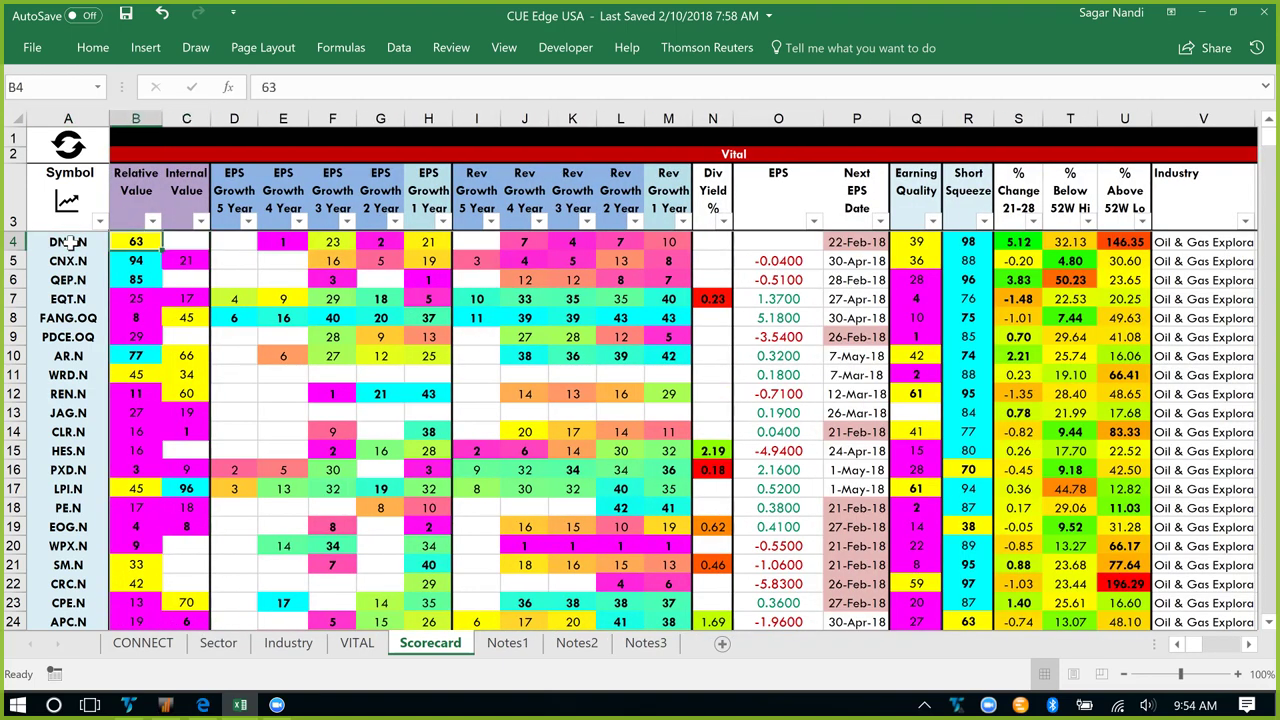
pyautogui.press('Down')
pyautogui.hotkey('shift', 'Down')
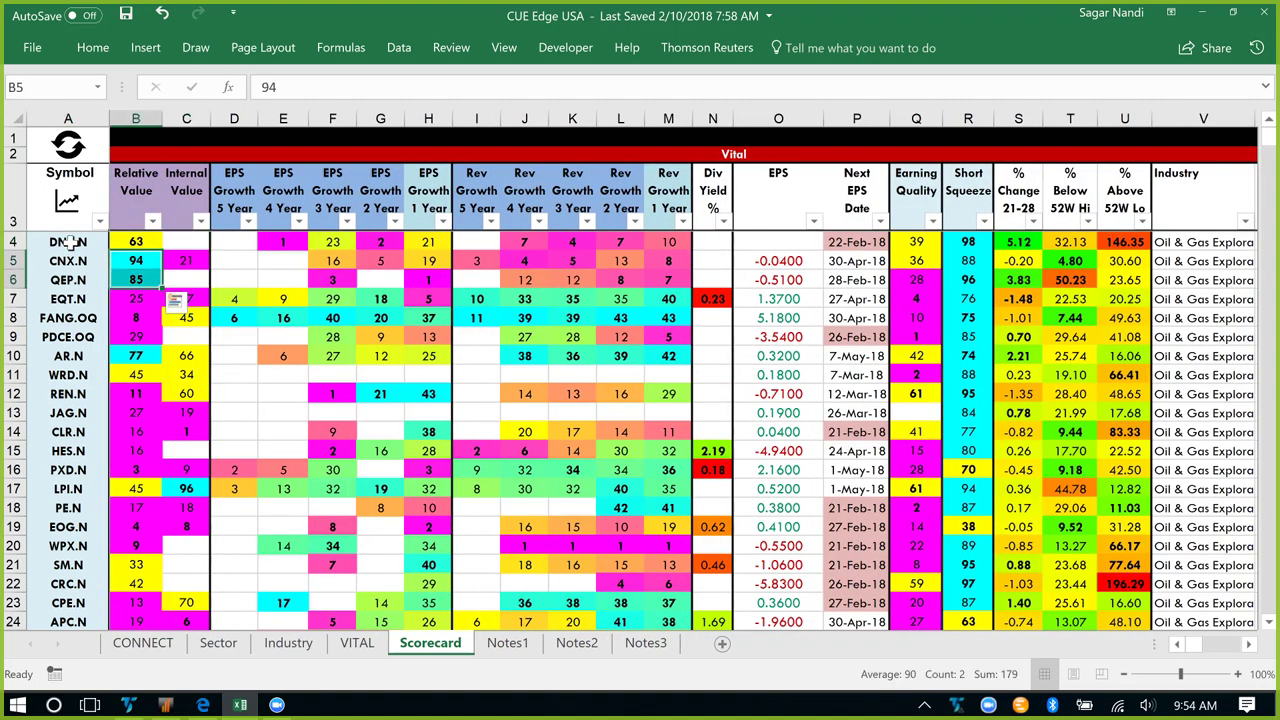
pyautogui.click(138, 354)
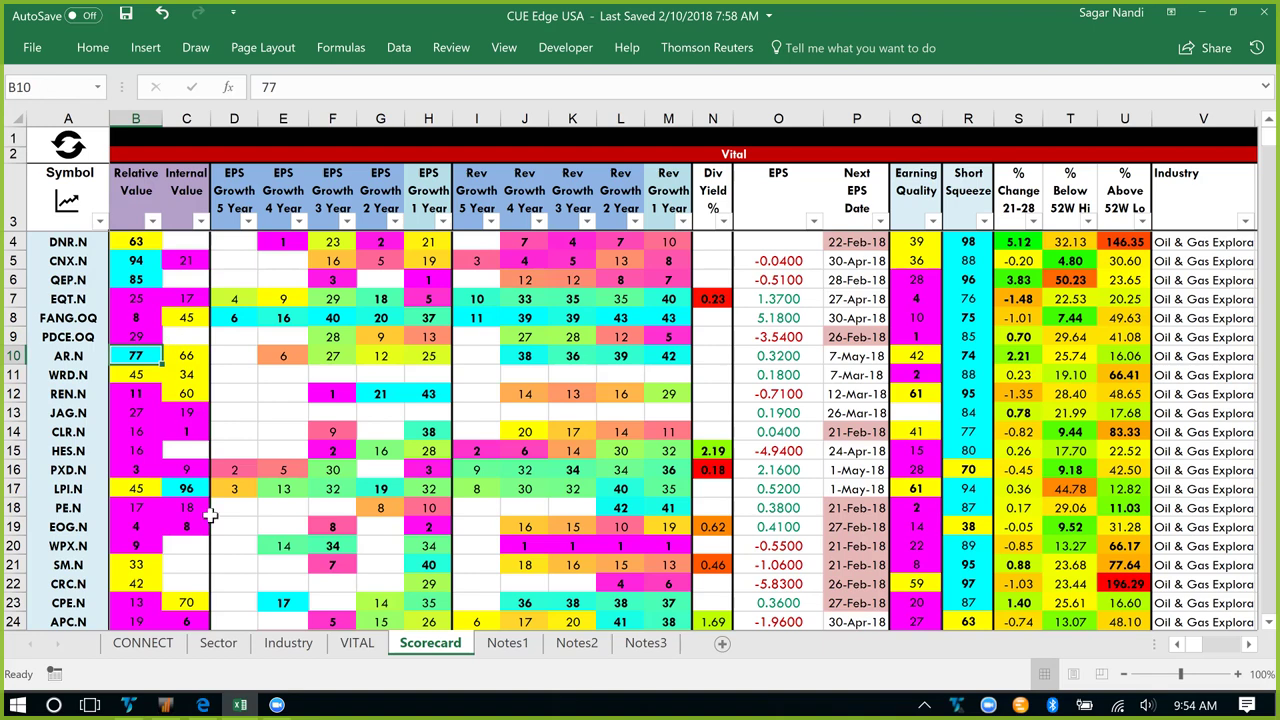
# Step: Review Oil & Gas Exploration & Production's rankings on the Industry sheet and highlight Consumer Discretionary's rankings on the Sector sheet
pyautogui.click(288, 643)
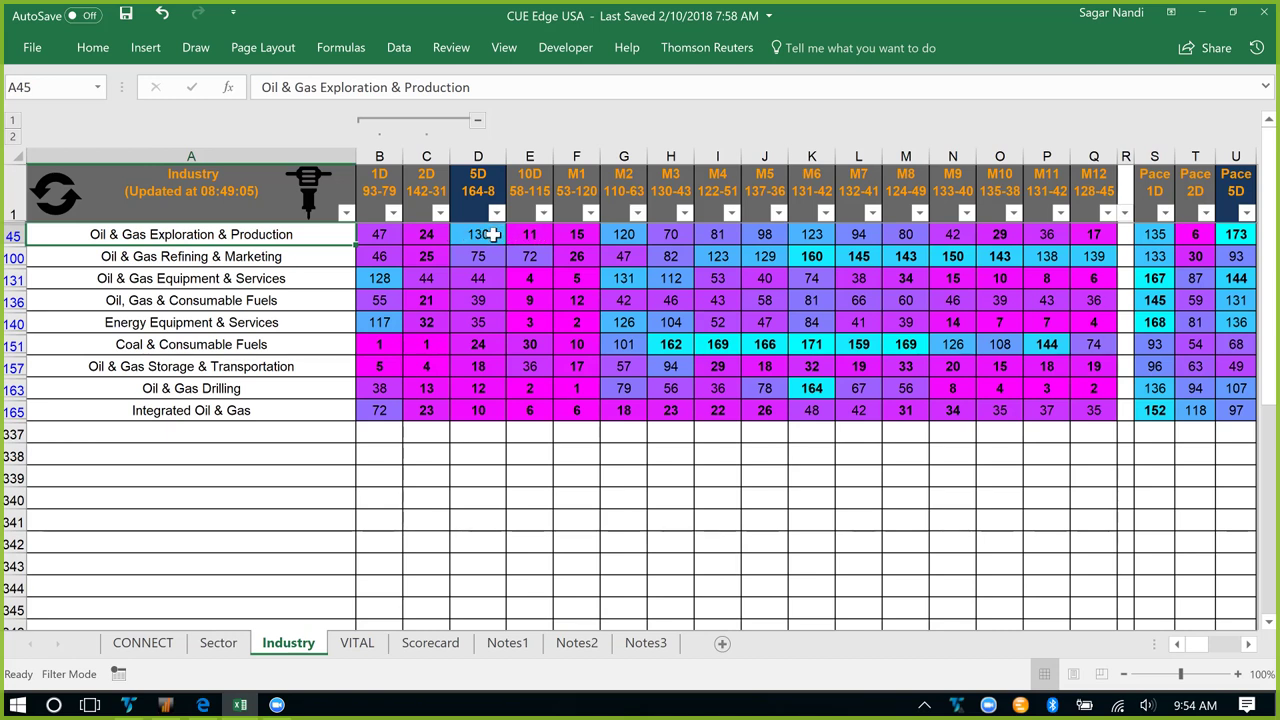
pyautogui.moveTo(493, 234); pyautogui.dragTo(766, 234)
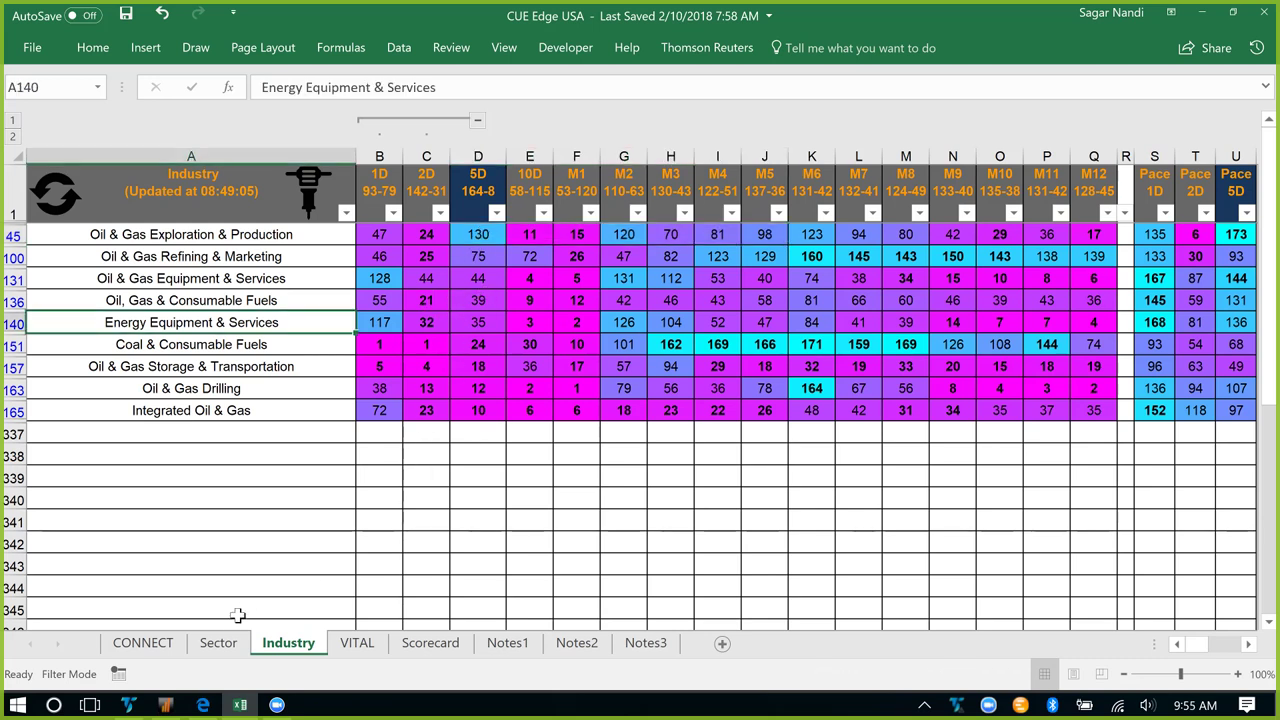
pyautogui.click(218, 643)
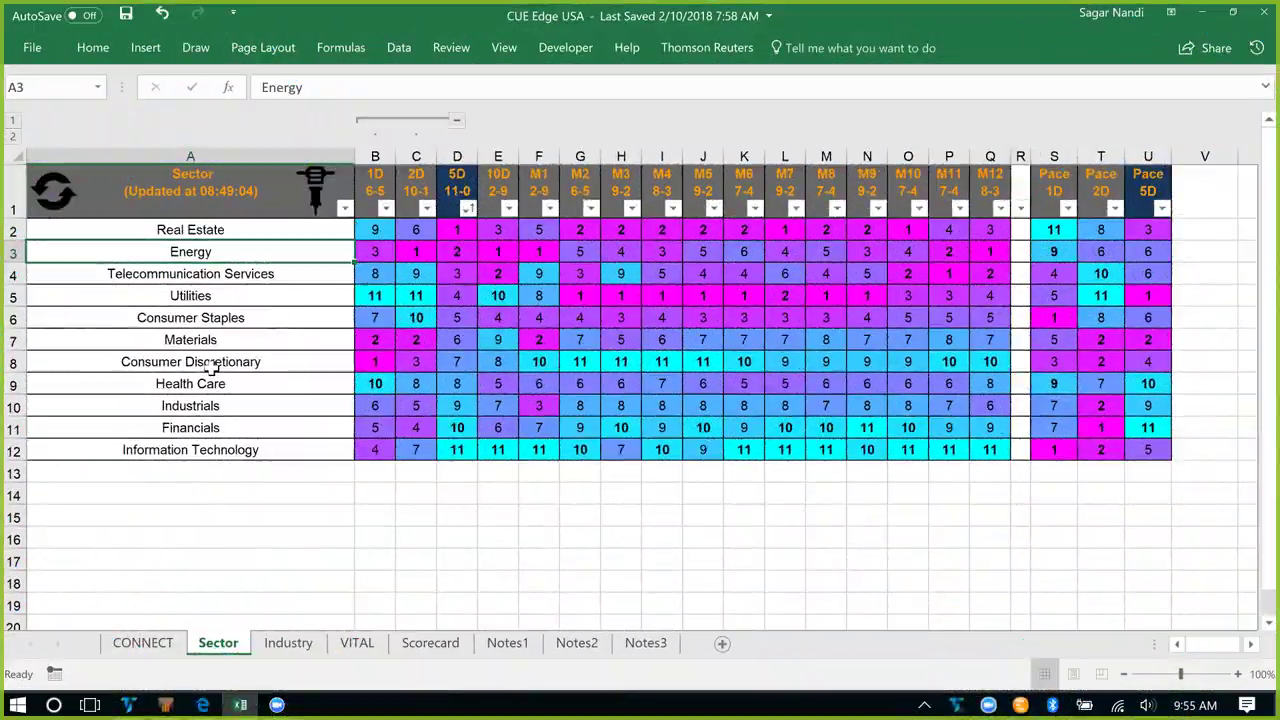
pyautogui.moveTo(483, 363); pyautogui.dragTo(978, 364)
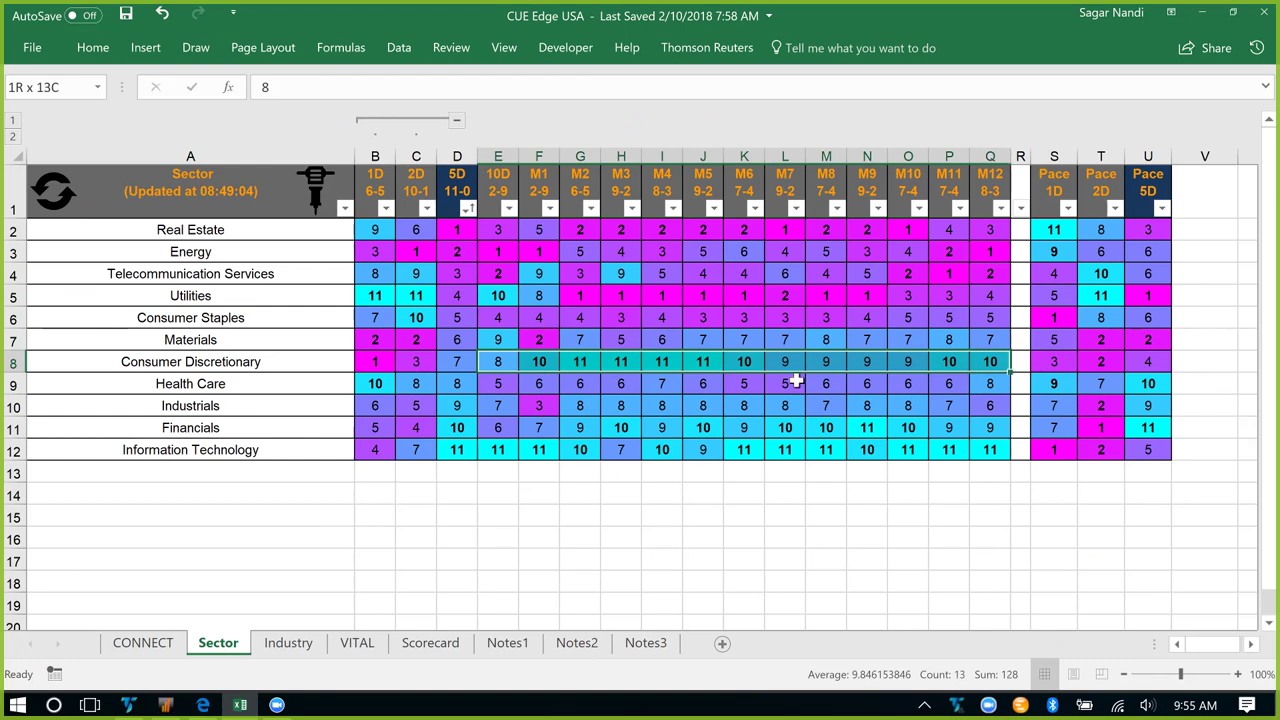
# Step: Check Consumer Discretionary's 1D and 2D rankings and sort its industries on the Industry sheet by 5D and Pace 5D, smallest to largest
pyautogui.moveTo(418, 362); pyautogui.dragTo(378, 372)
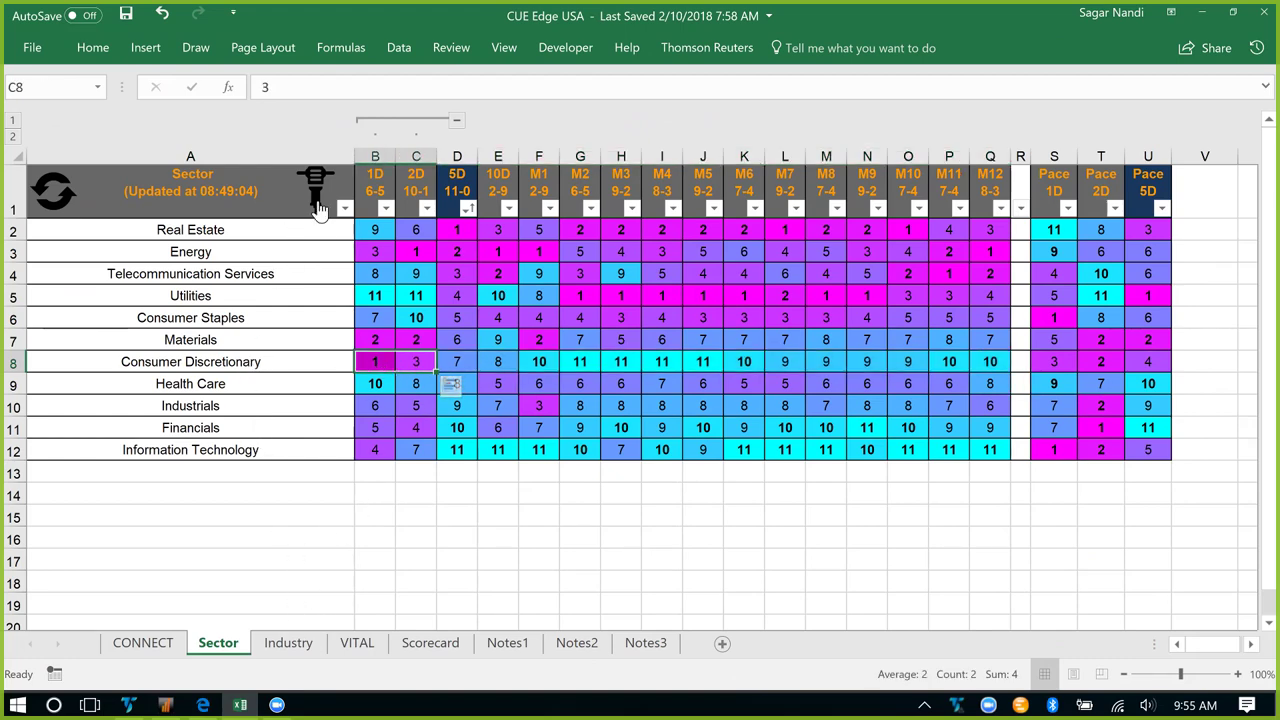
pyautogui.hotkey('ctrl', 'pagedown')
pyautogui.click(496, 212)
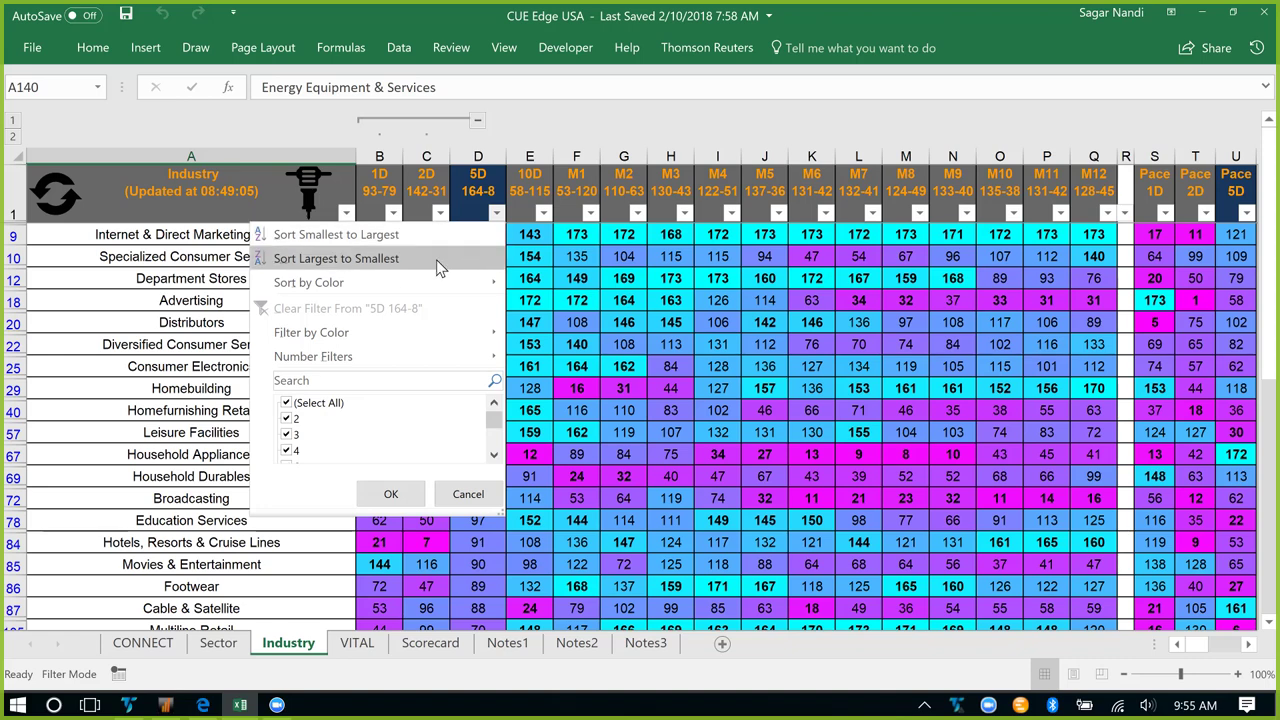
pyautogui.click(437, 238)
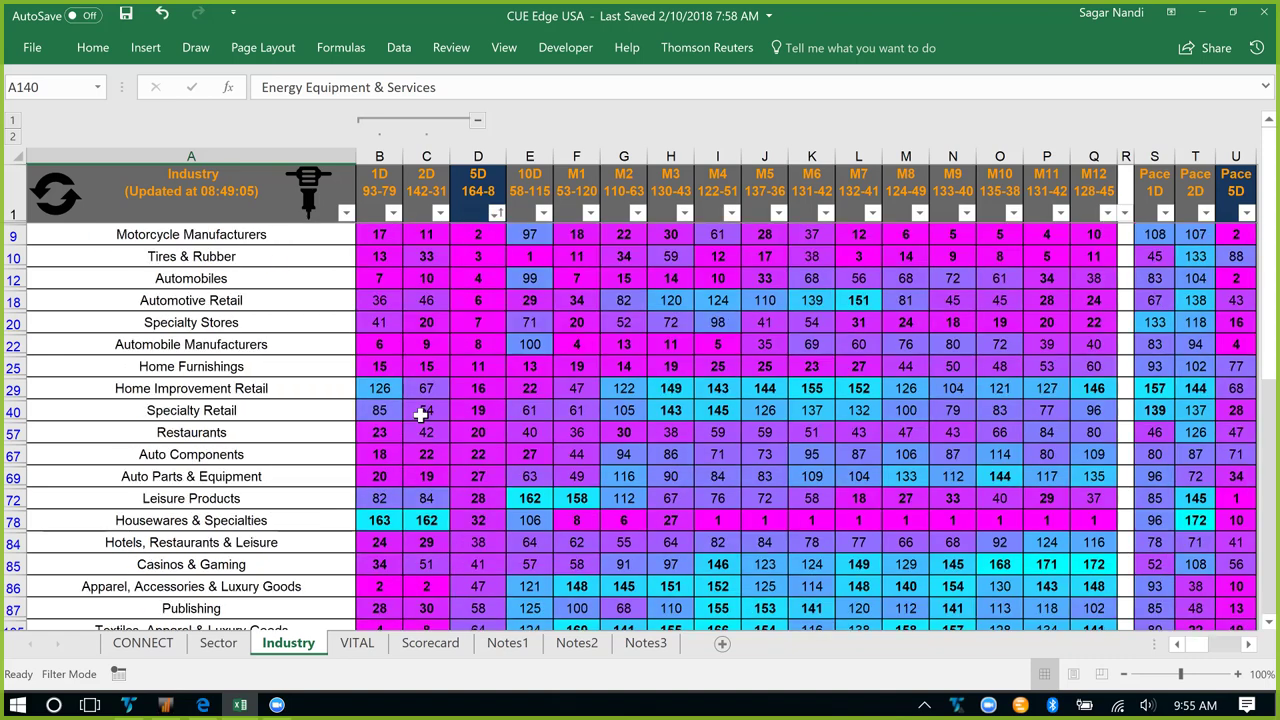
pyautogui.click(1247, 213)
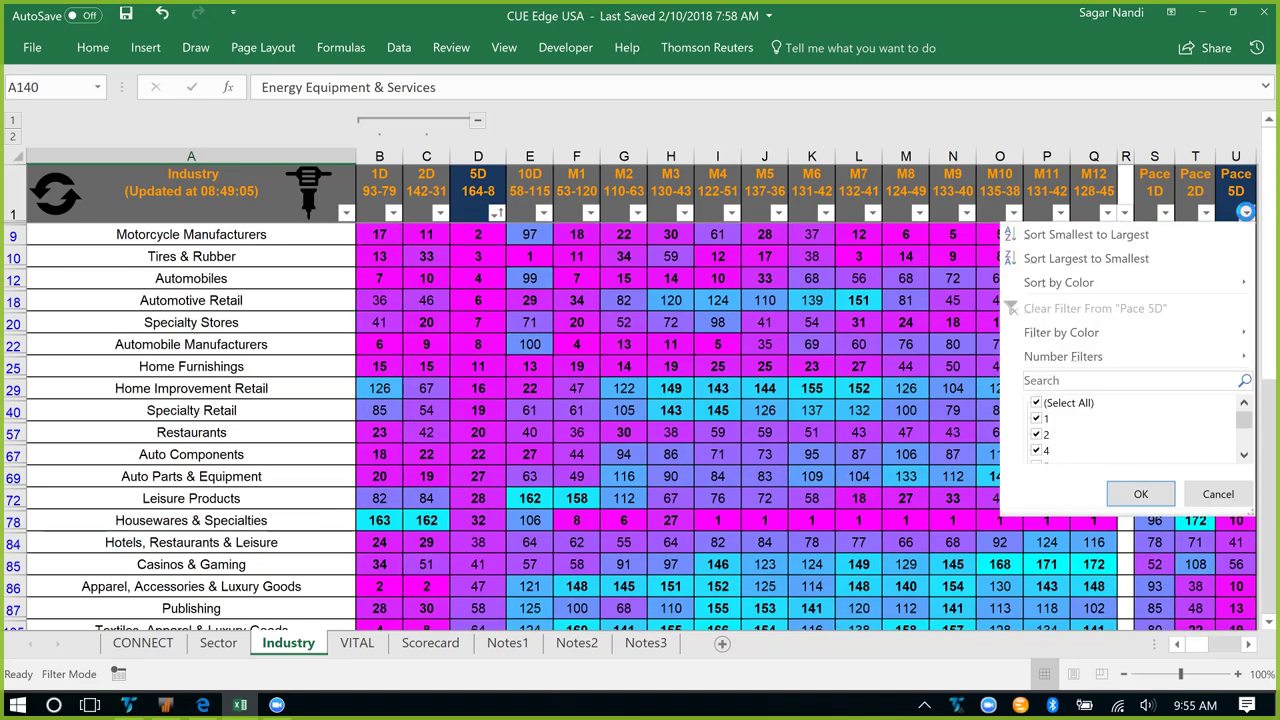
pyautogui.click(1205, 230)
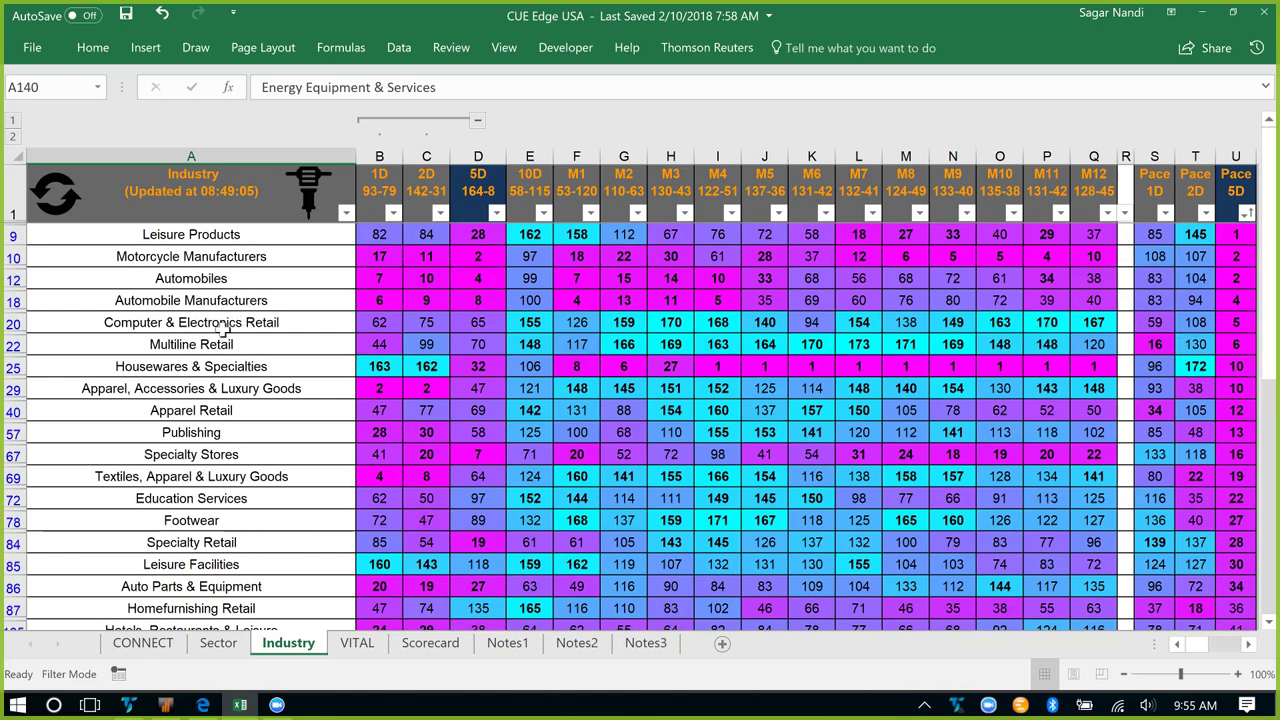
# Step: Highlight the long-term rankings of Computer & Electronics Retail, Multiline Retail, and Apparel, Accessories & Luxury Goods on the Industry sheet
pyautogui.moveTo(226, 323); pyautogui.dragTo(230, 345)
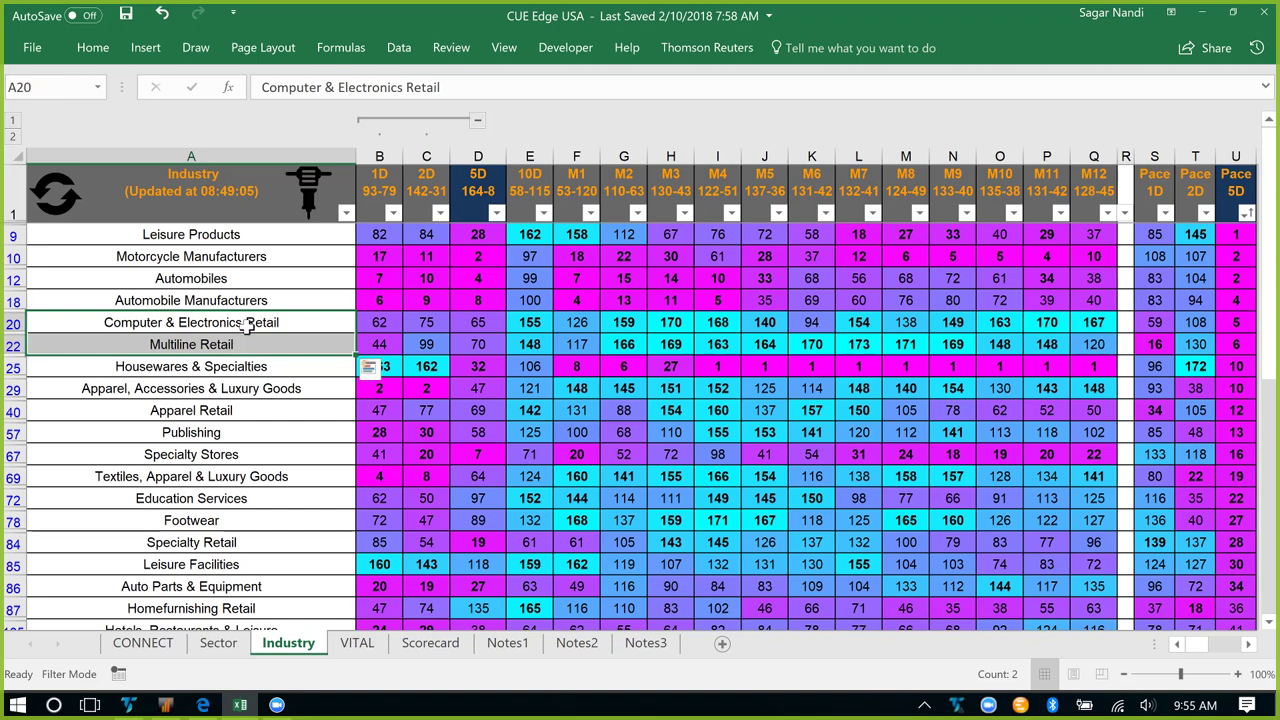
pyautogui.click(260, 344)
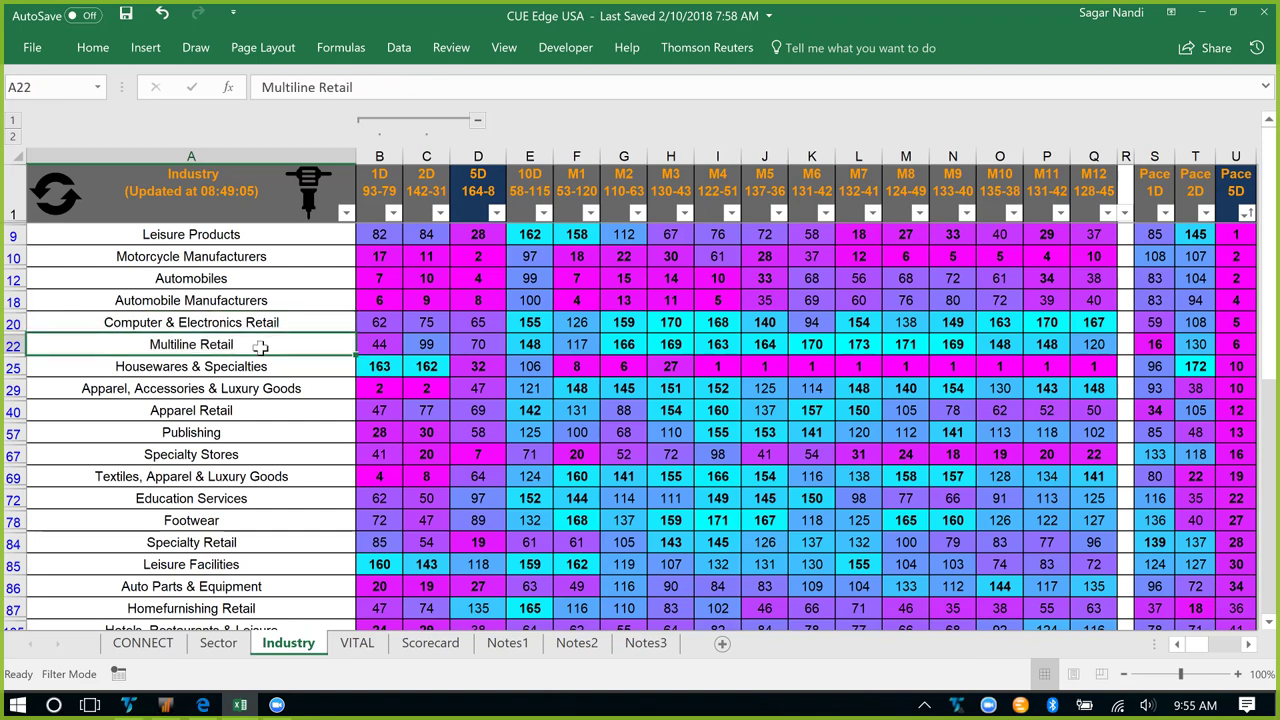
pyautogui.click(232, 392)
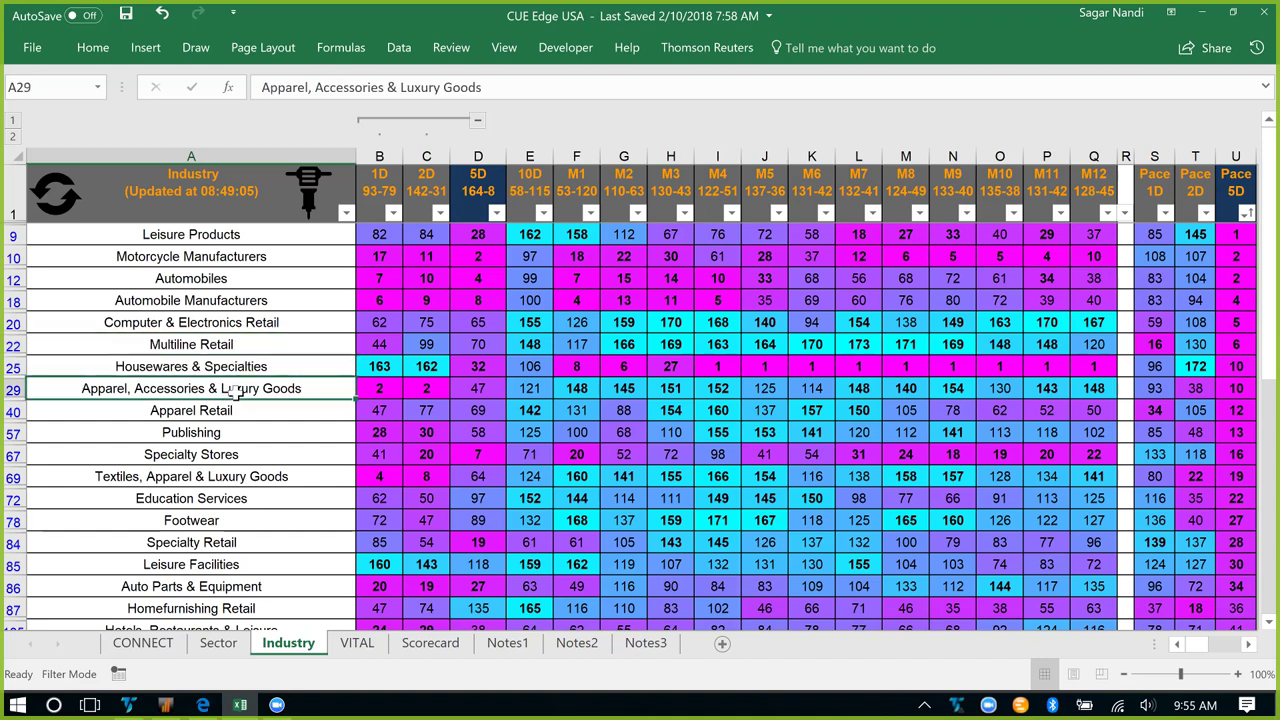
pyautogui.moveTo(528, 323); pyautogui.dragTo(1028, 348)
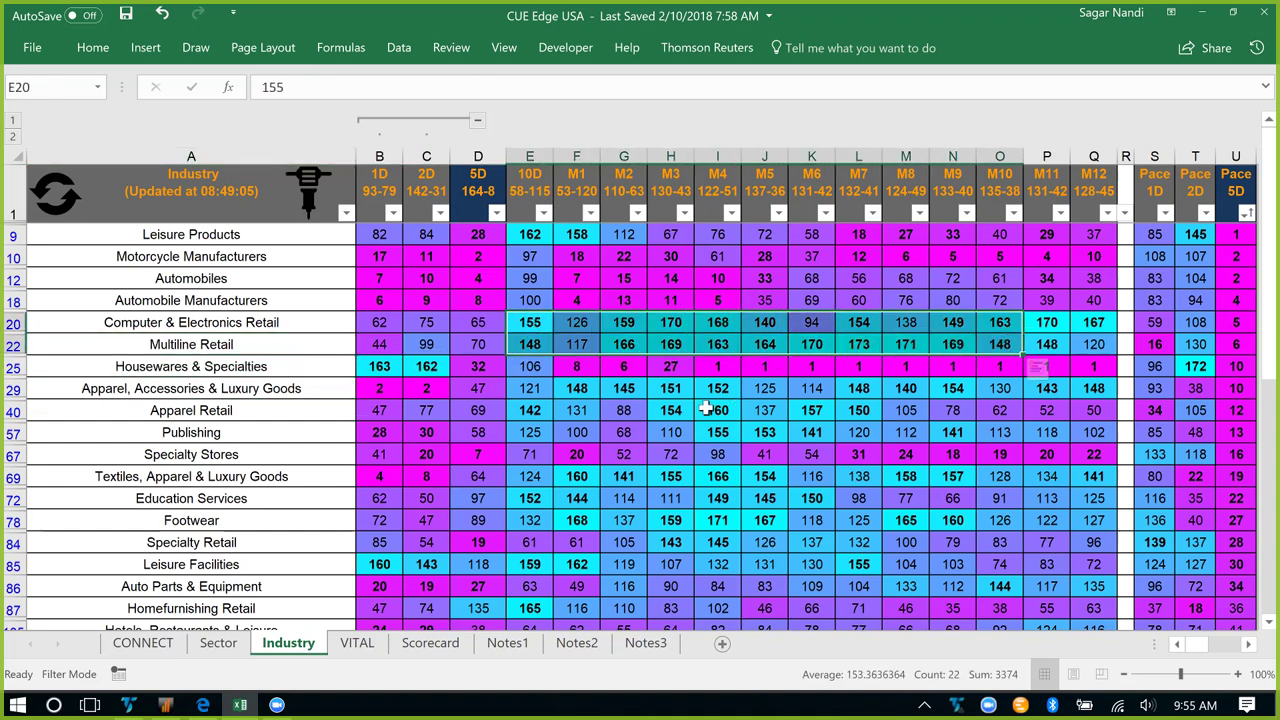
pyautogui.click(570, 390)
pyautogui.moveTo(677, 392); pyautogui.dragTo(1063, 389)
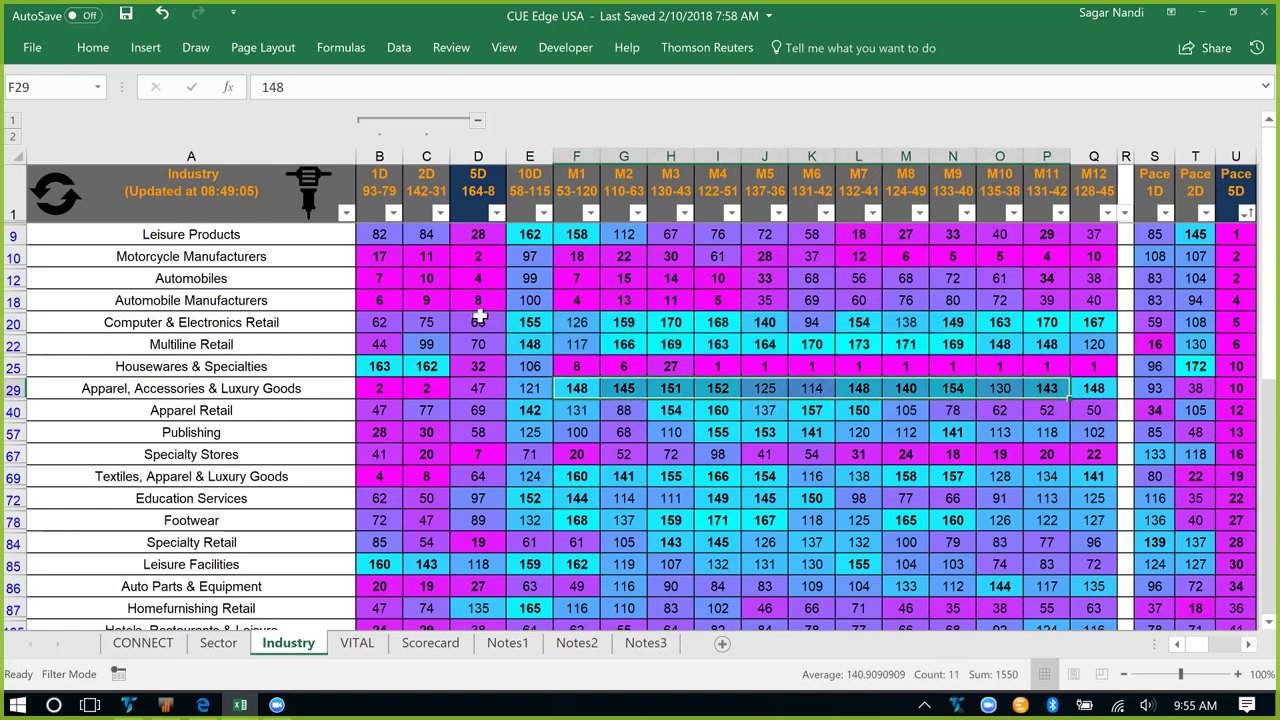
# Step: Highlight the 5D and Pace 5D rankings of Computer & Electronics Retail, Multiline Retail, and Apparel, Accessories & Luxury Goods
pyautogui.moveTo(480, 317); pyautogui.dragTo(472, 354)
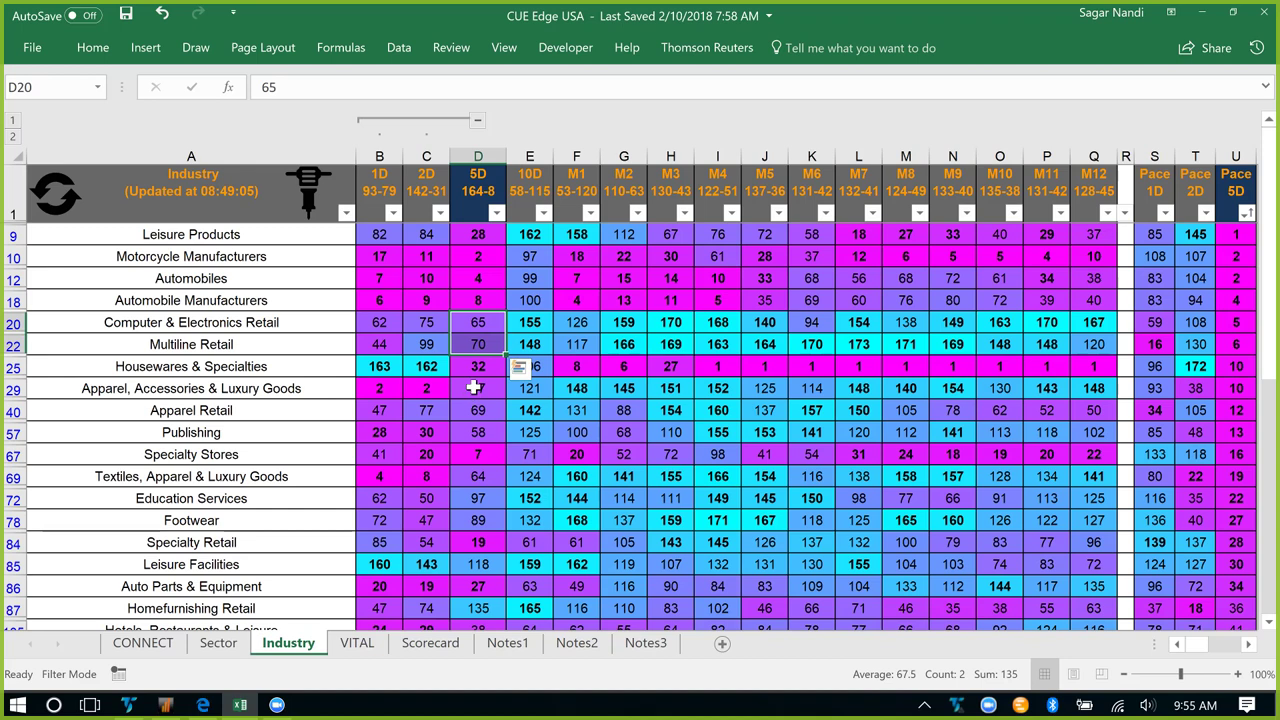
pyautogui.click(474, 388)
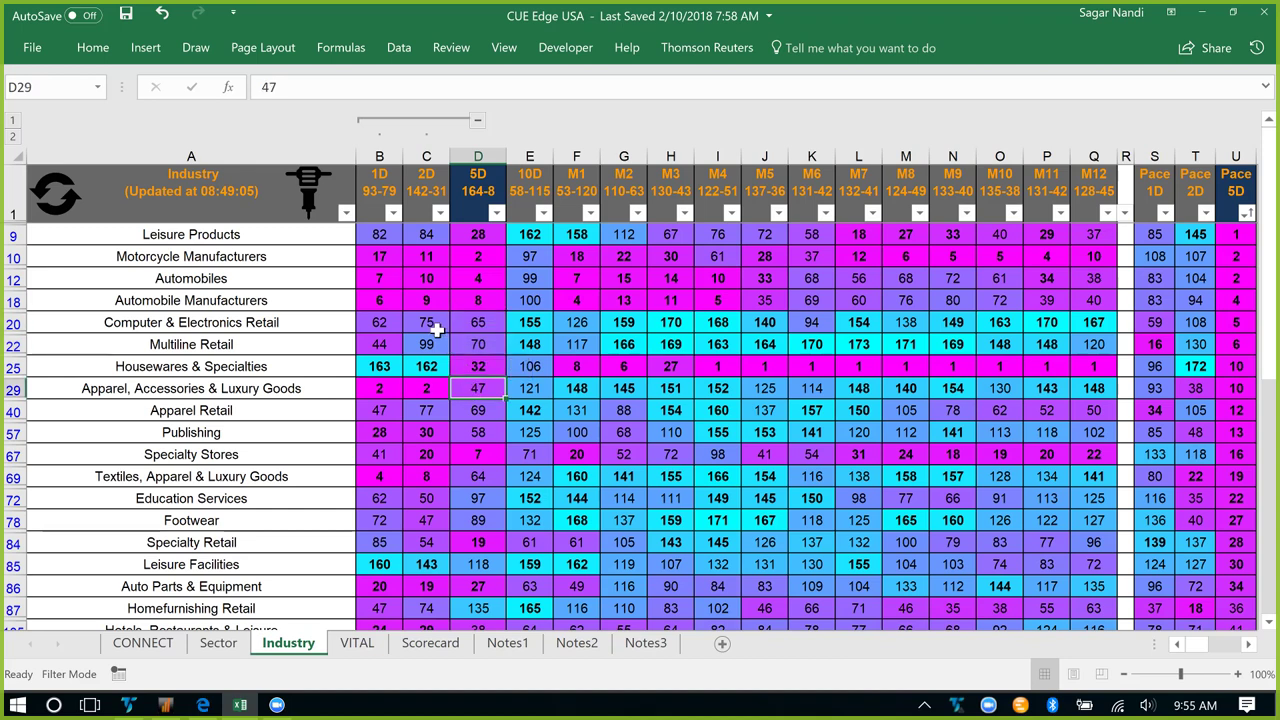
pyautogui.moveTo(1236, 323); pyautogui.dragTo(1237, 350)
pyautogui.click(1236, 389)
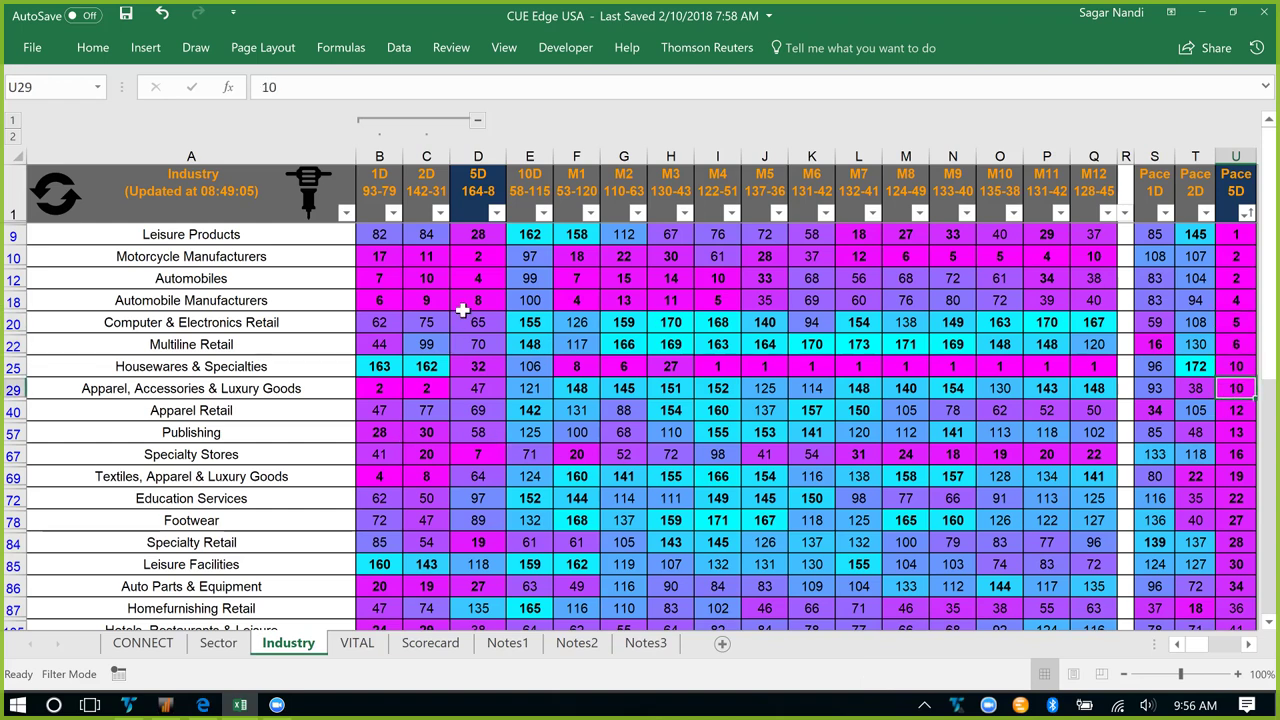
# Step: Compare the 5D and Pace 5D rankings around Computer & Electronics Retail and Multiline Retail with these two industries' 10D to M10 rankings
pyautogui.moveTo(476, 196); pyautogui.dragTo(476, 368)
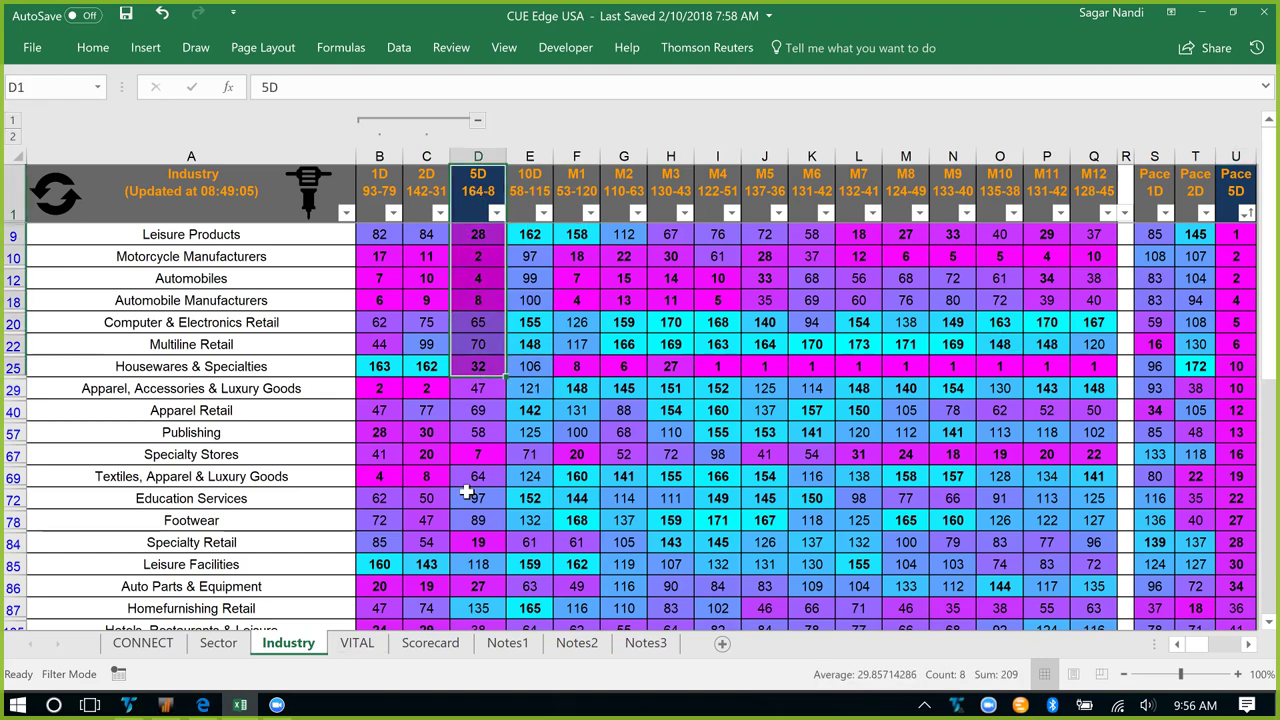
pyautogui.moveTo(532, 324); pyautogui.dragTo(1010, 352)
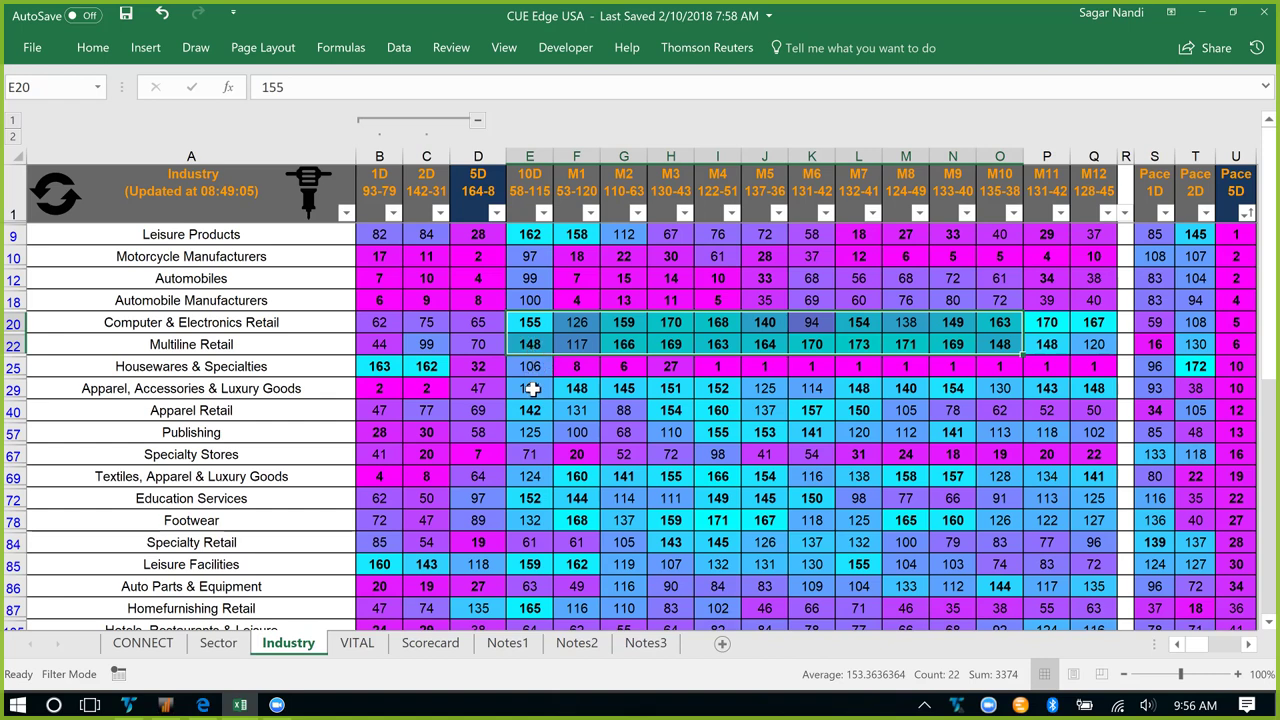
pyautogui.moveTo(488, 324); pyautogui.dragTo(480, 400)
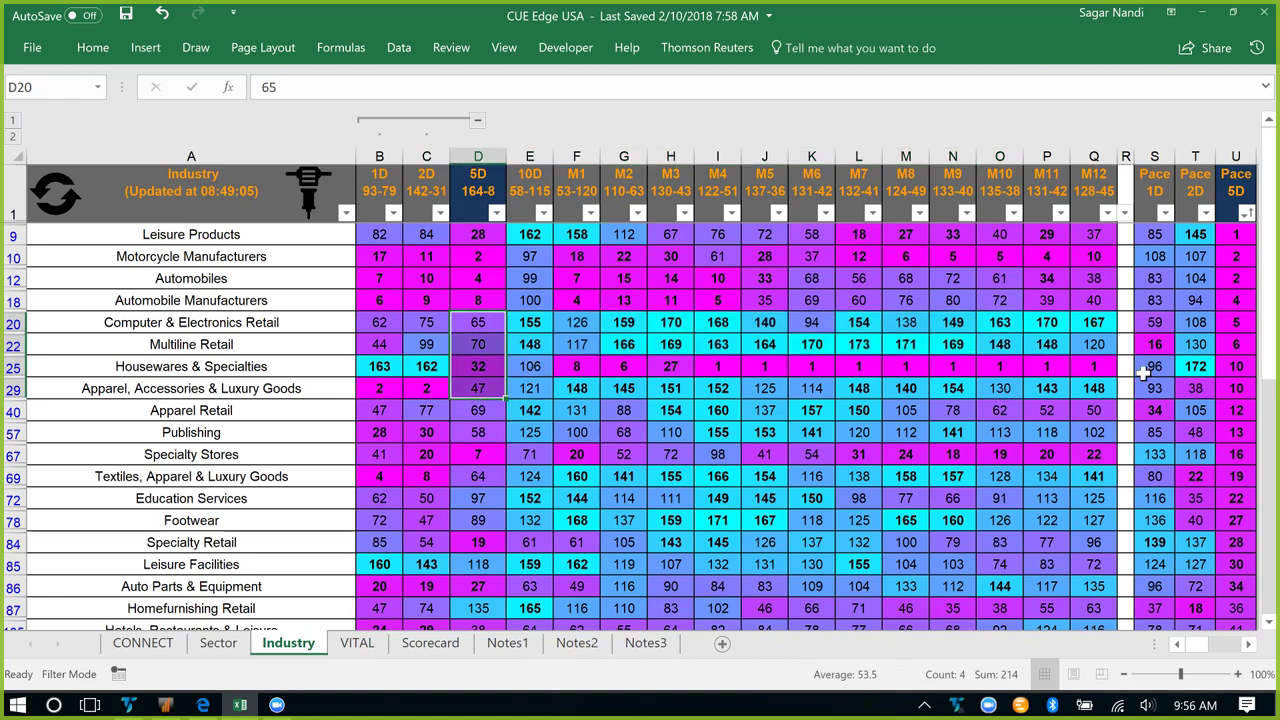
pyautogui.moveTo(1238, 310); pyautogui.dragTo(1236, 372)
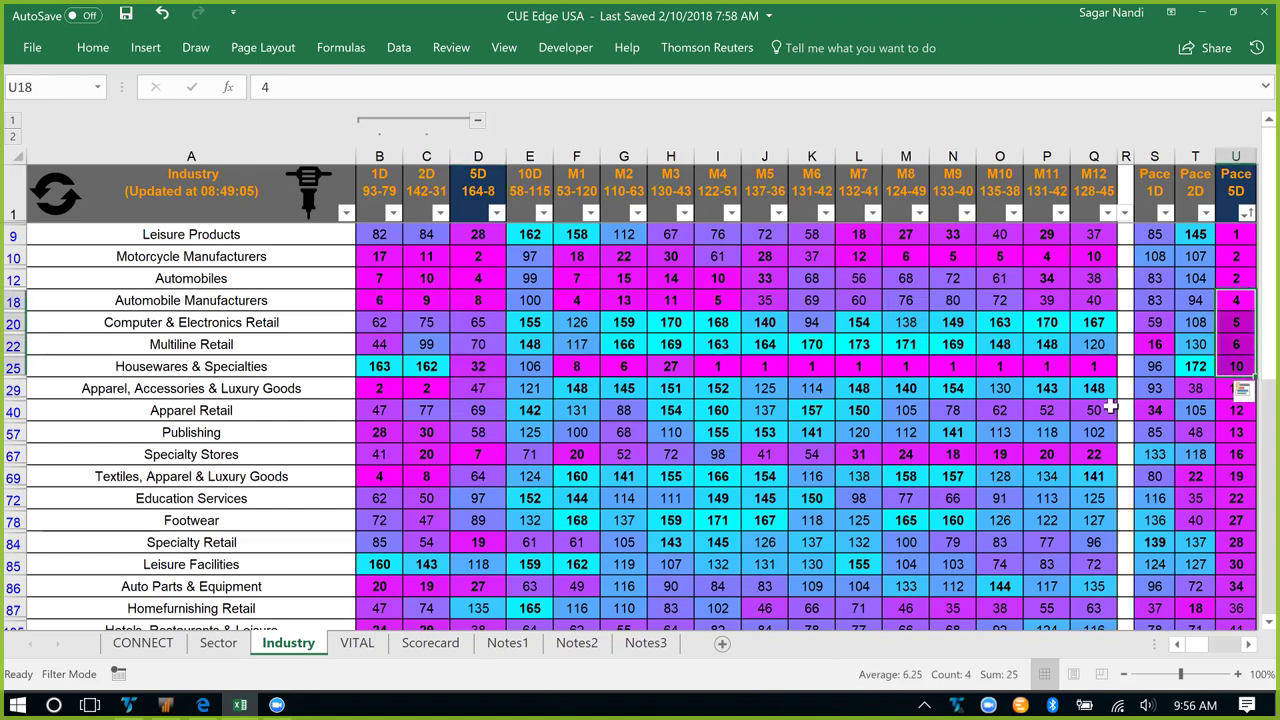
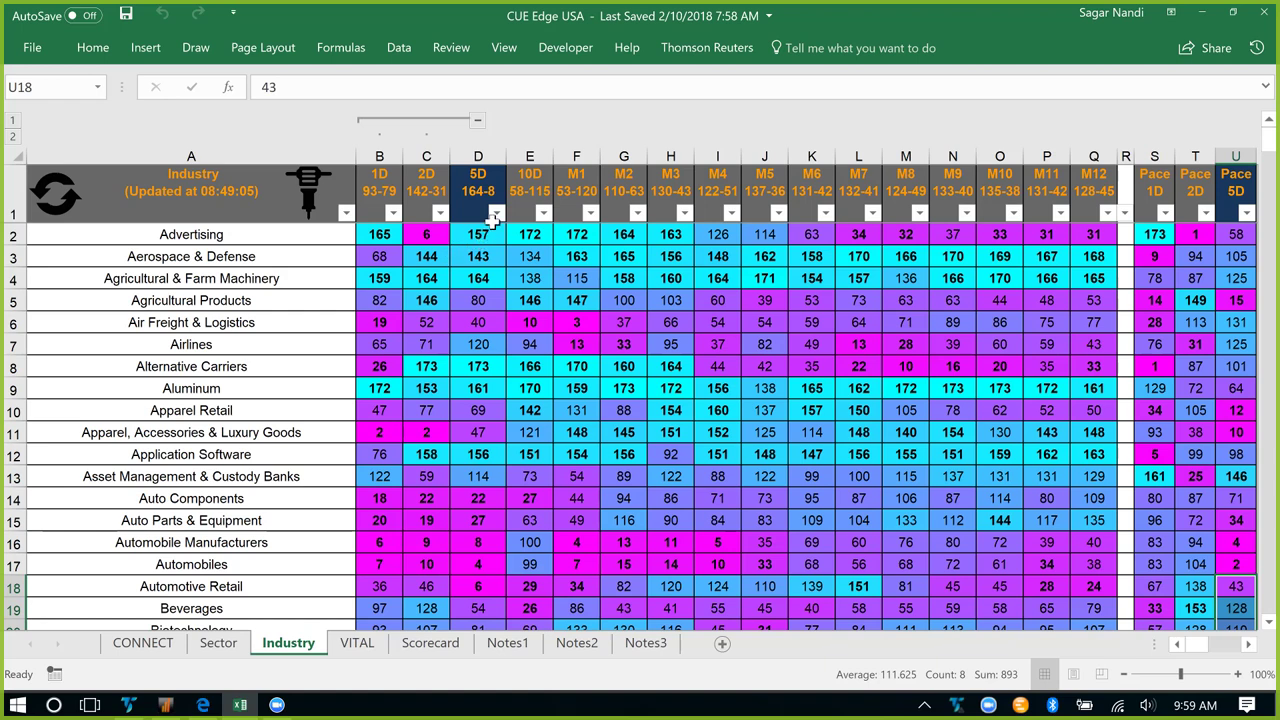
# Step: Sort the full industry list by 5D from smallest to largest and highlight Diversified Metals & Mining's rankings from 5D to M5
pyautogui.click(496, 212)
pyautogui.click(447, 234)
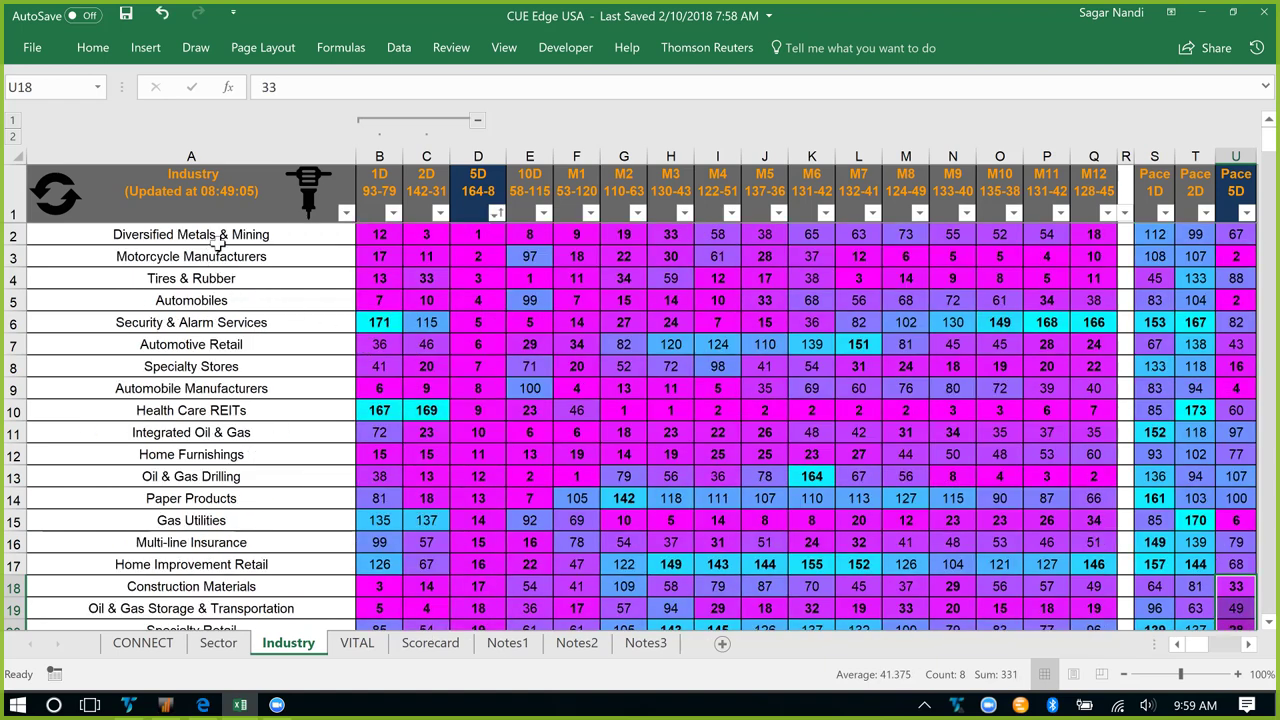
pyautogui.click(218, 240)
pyautogui.moveTo(483, 234); pyautogui.dragTo(760, 237)
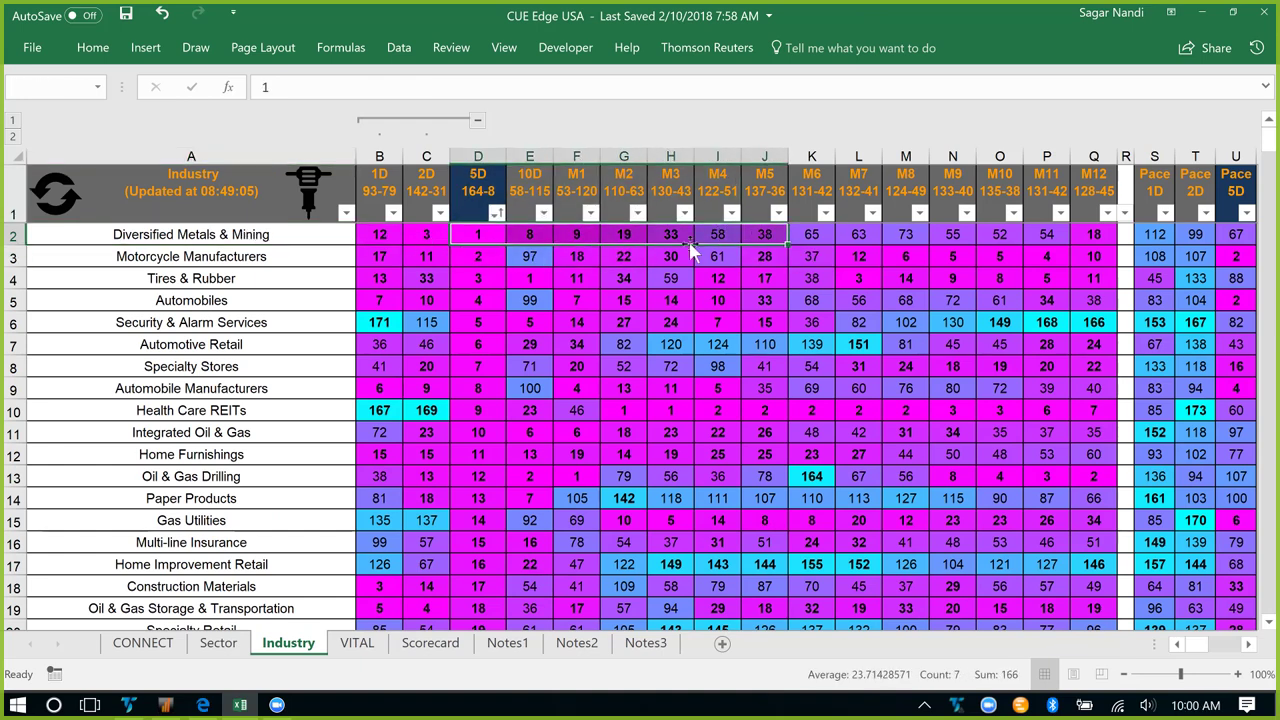
pyautogui.click(477, 241)
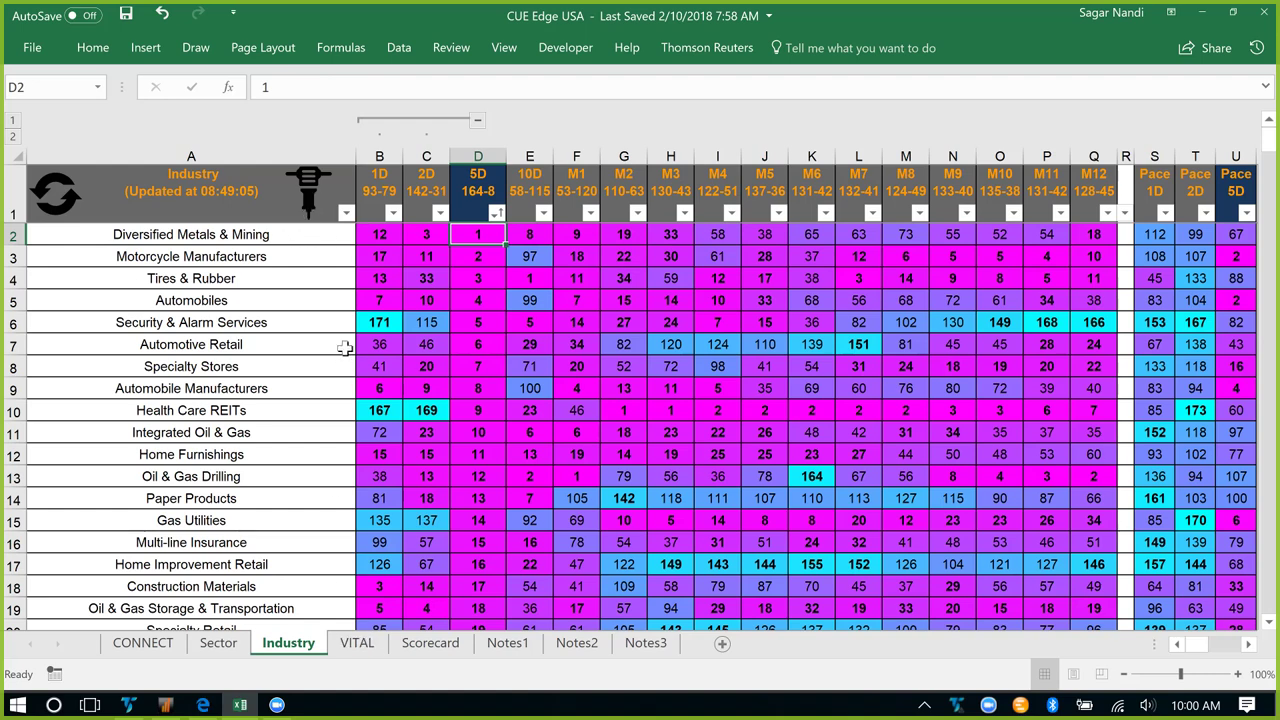
# Step: Drill into Diversified Metals & Mining's stocks and calculate their values on the VITAL sheet
pyautogui.click(310, 190)
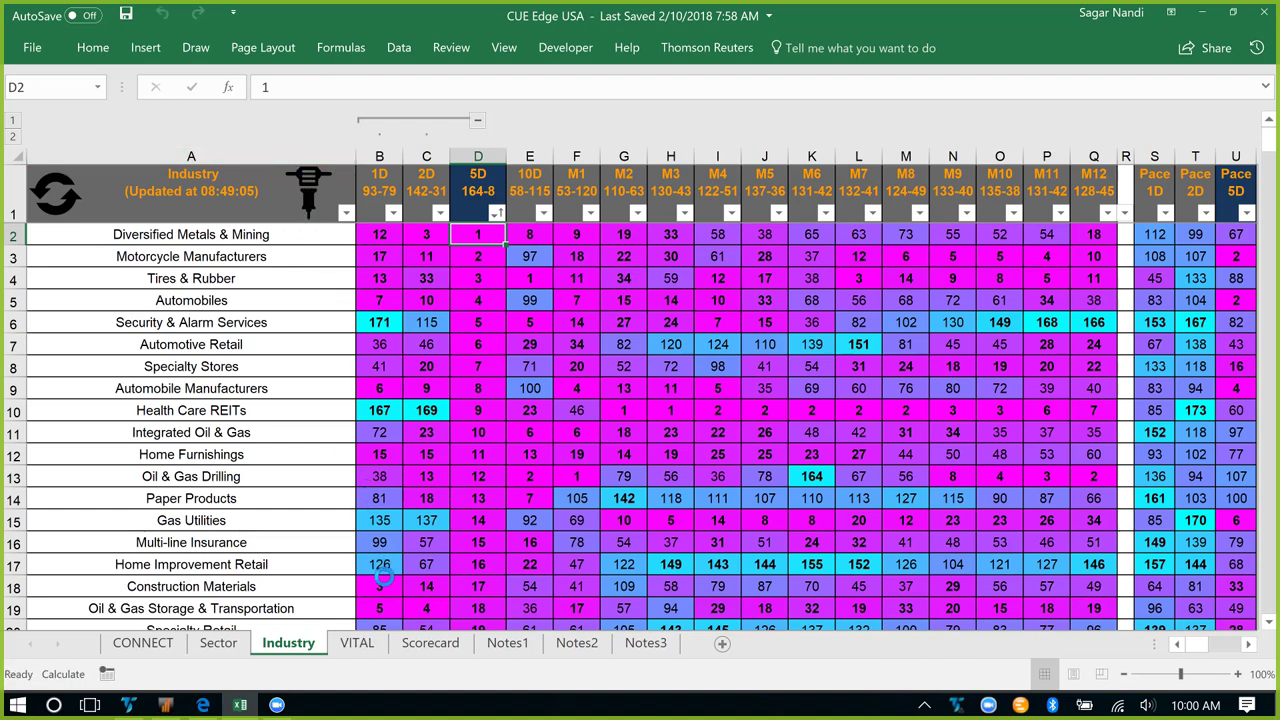
pyautogui.click(355, 642)
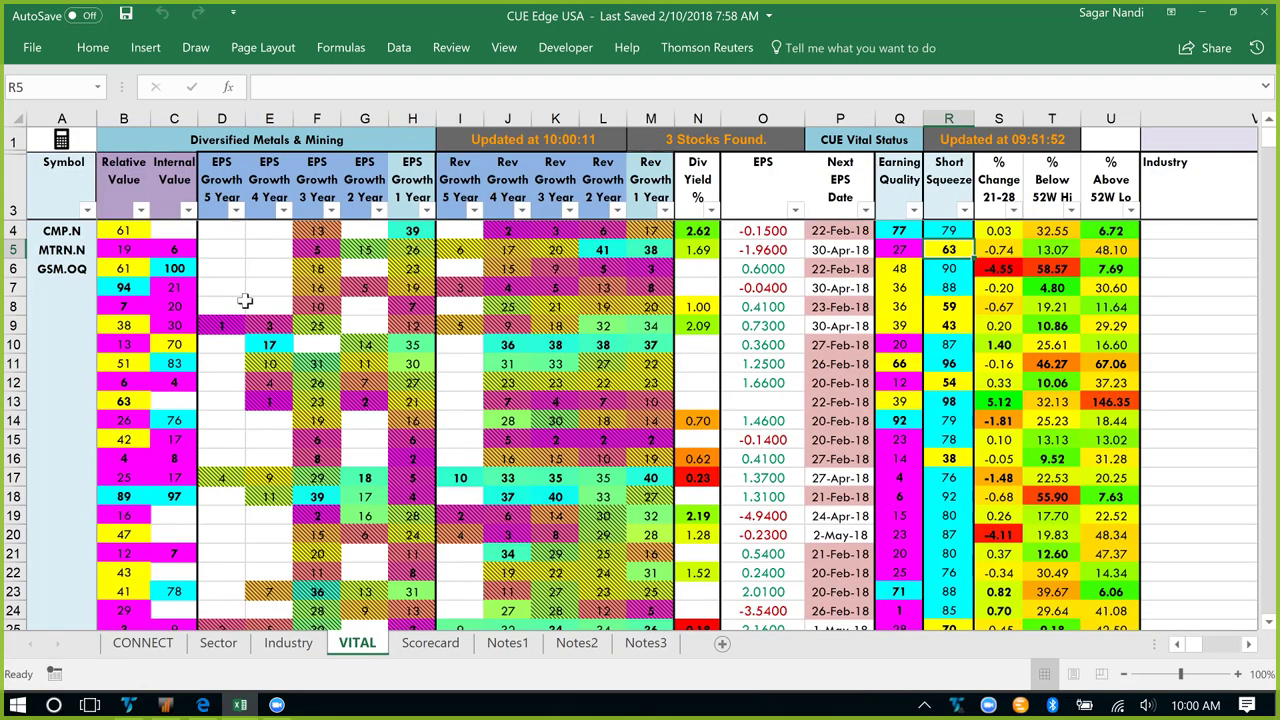
pyautogui.click(55, 137)
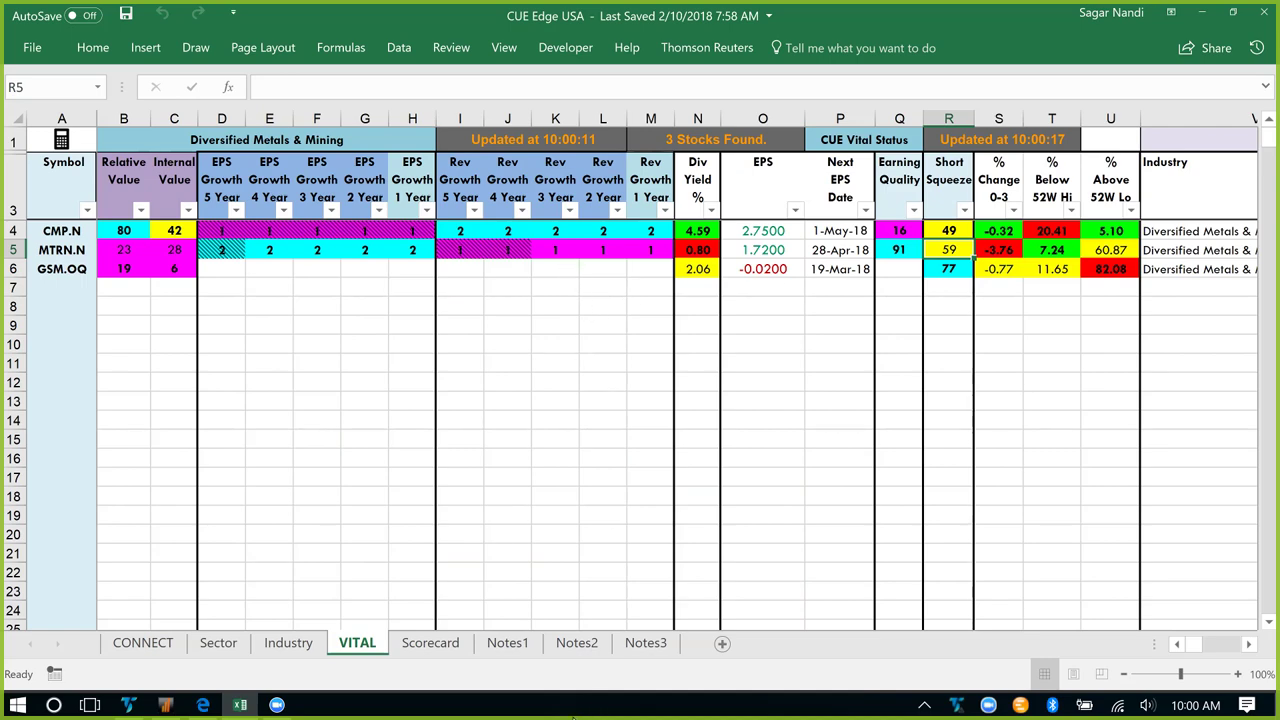
# Step: Refresh the Scorecard for the Diversified Metals & Mining stocks and go to its Performance section
pyautogui.click(440, 649)
pyautogui.click(68, 147)
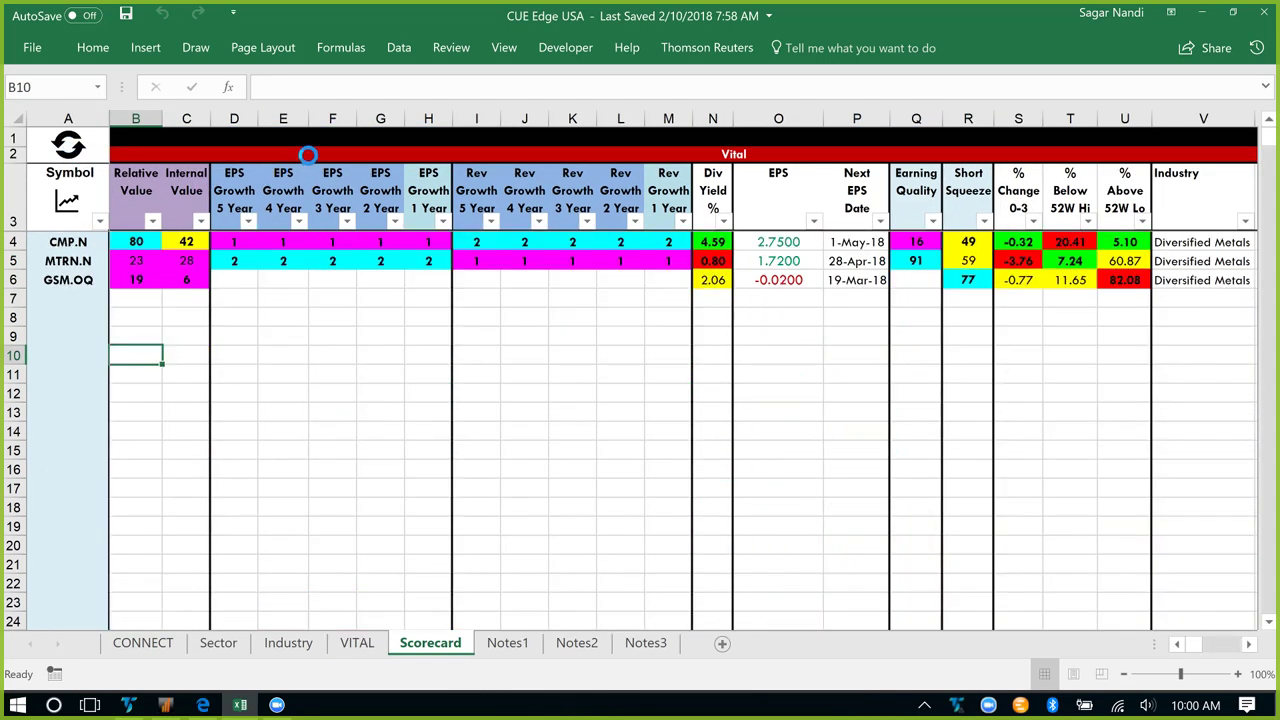
pyautogui.click(308, 155)
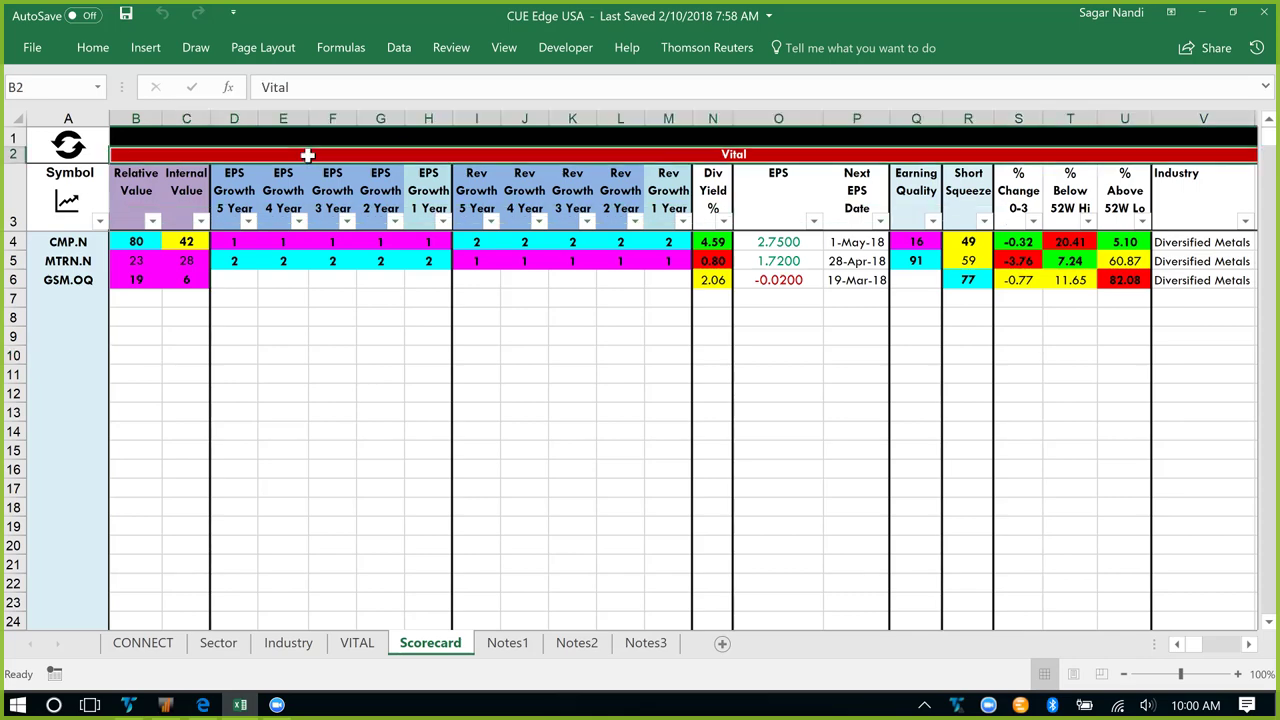
pyautogui.press('Right')
pyautogui.press('Right')
pyautogui.press('Right')
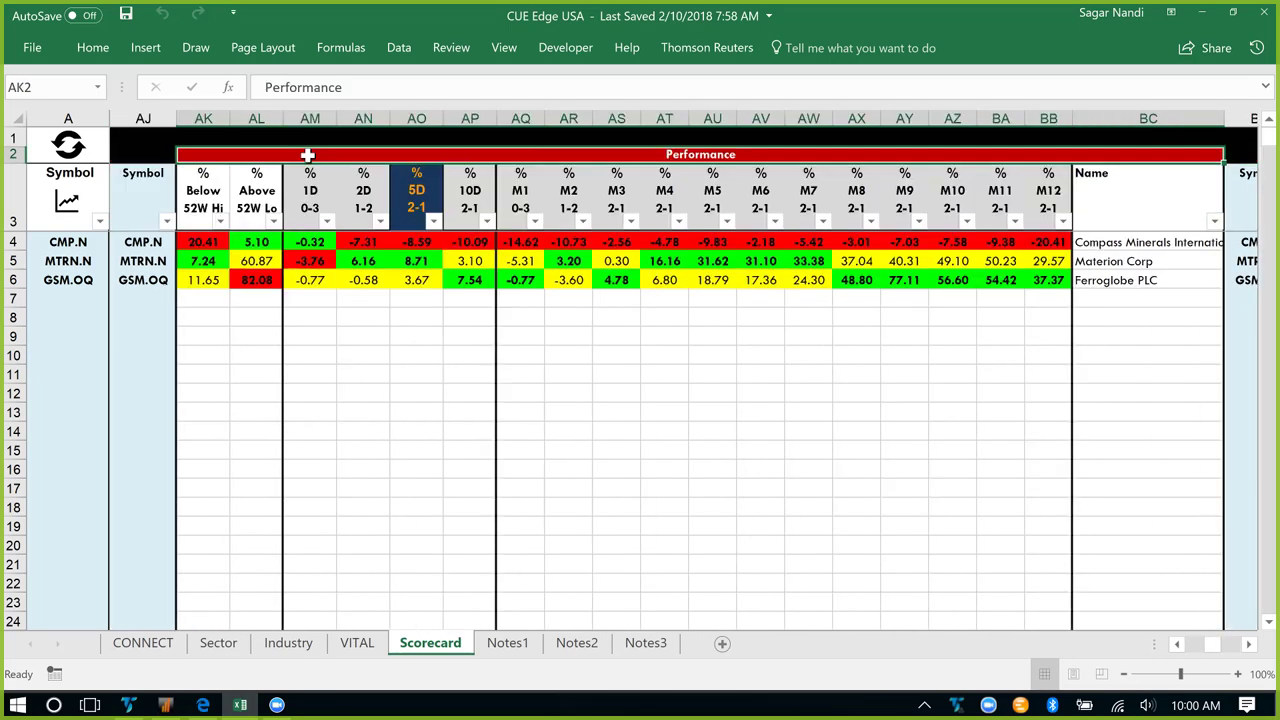
# Step: Check CMP.N's M1 performance in the Scorecard and bring up its weekly and daily charts in TradeStation
pyautogui.click(520, 241)
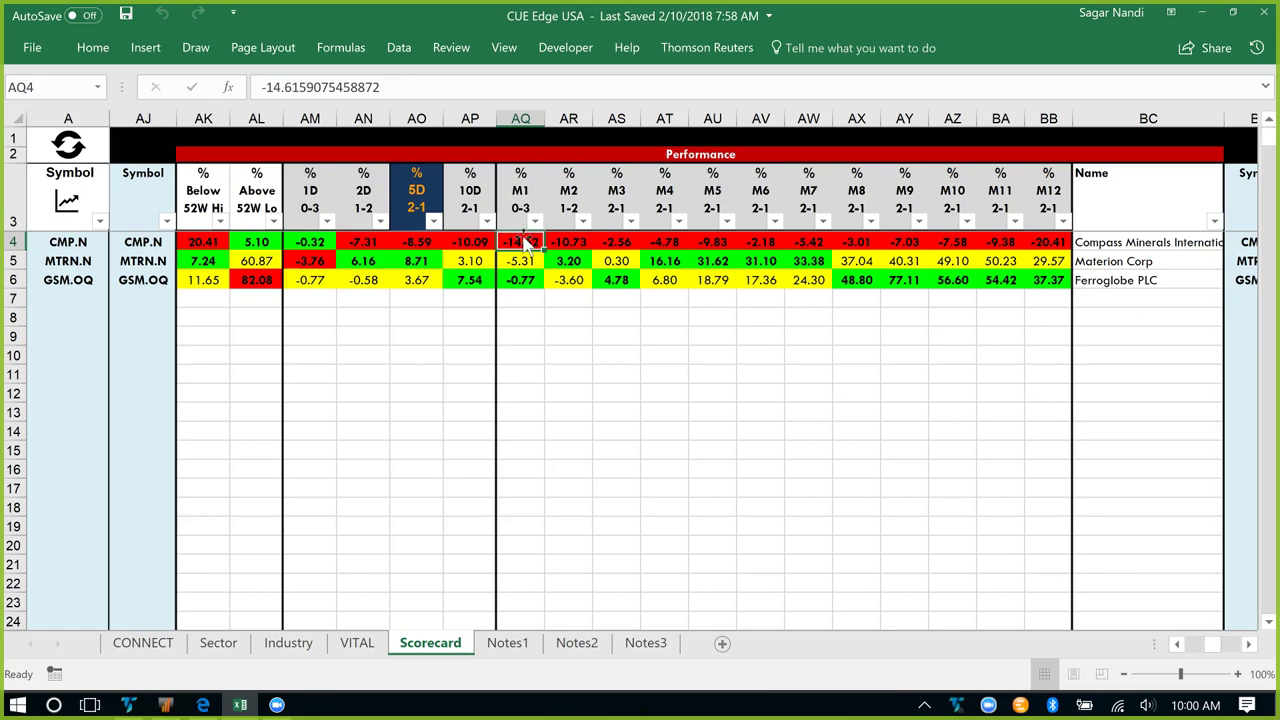
pyautogui.click(64, 249)
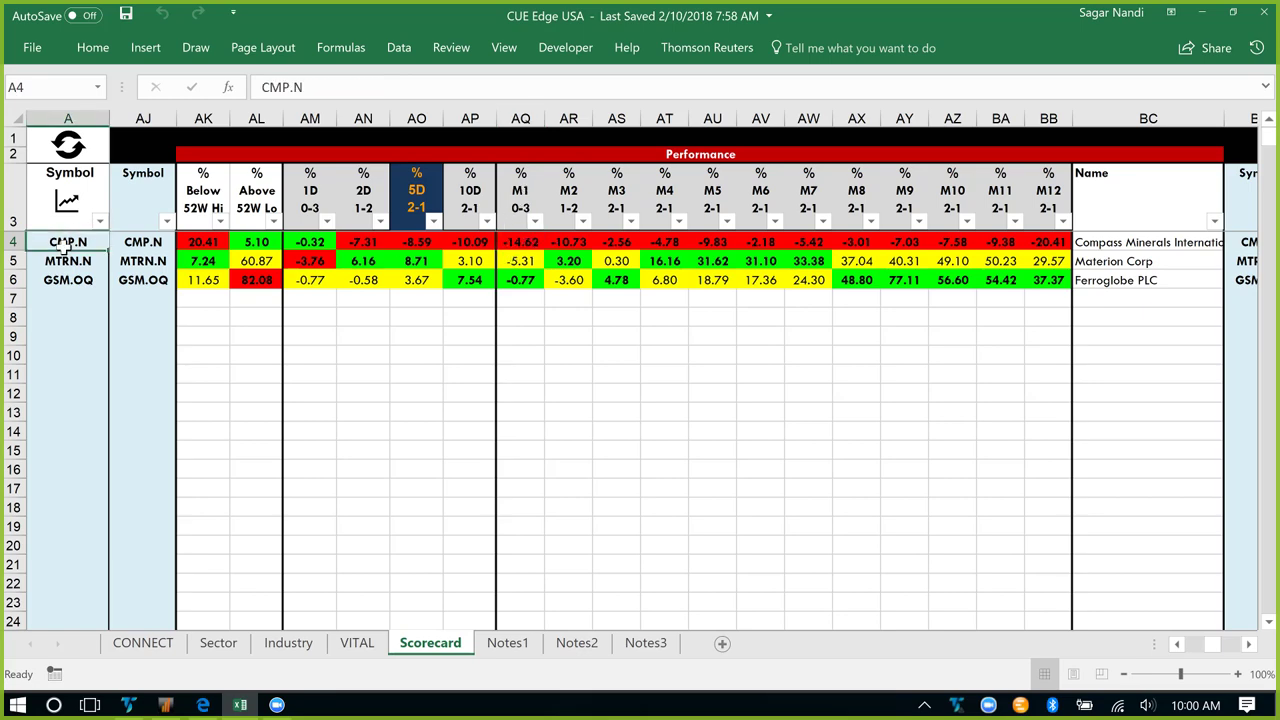
pyautogui.press('Right')
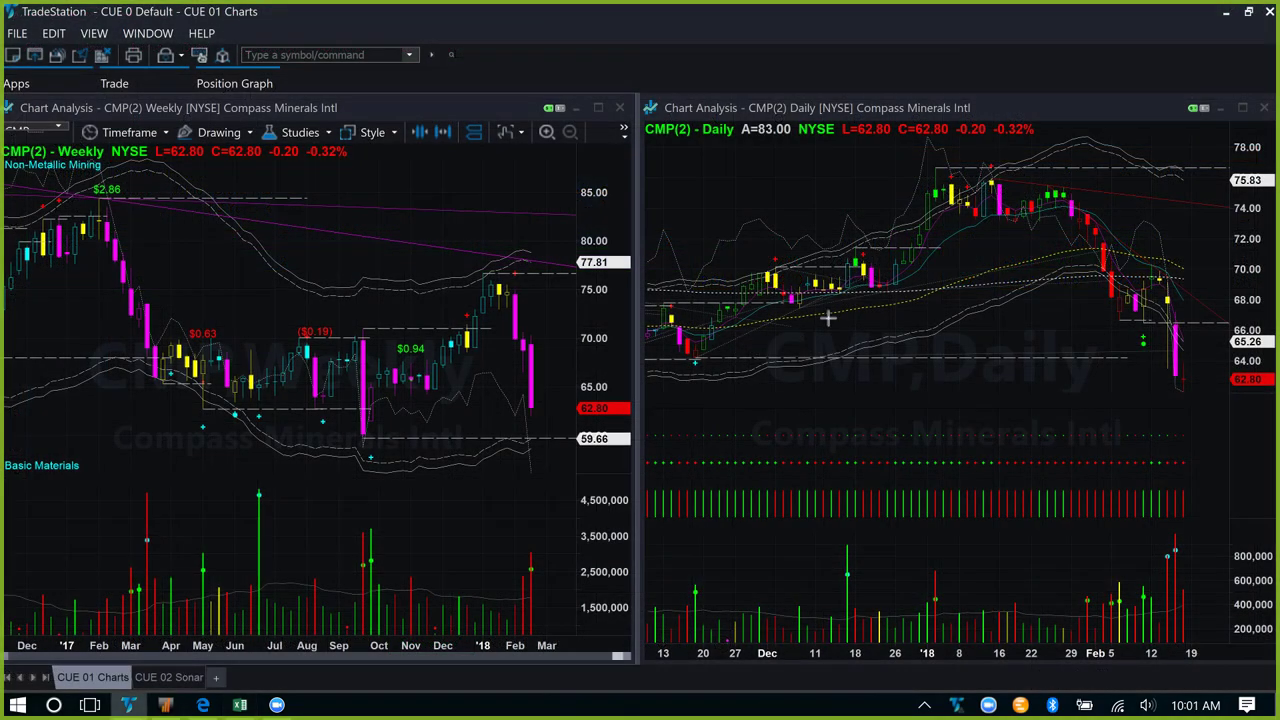
# Step: Draw arrows on the CMP daily chart marking the rise into January, the January highs and the decline into early February
pyautogui.moveTo(746, 352)
pyautogui.mouseDown()
pyautogui.moveTo(948, 230)
pyautogui.moveTo(980, 188)
pyautogui.mouseUp()
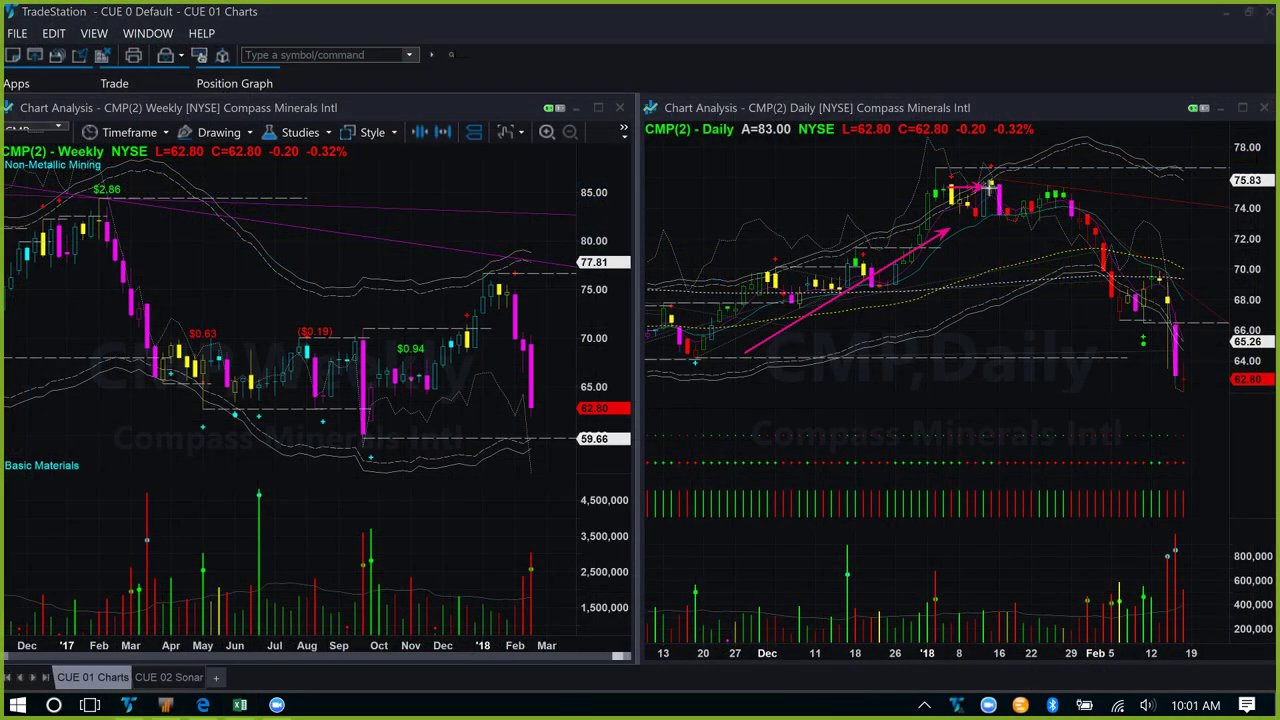
pyautogui.moveTo(1020, 145); pyautogui.dragTo(998, 190)
pyautogui.moveTo(1107, 167); pyautogui.dragTo(1082, 199)
pyautogui.moveTo(991, 170)
pyautogui.mouseDown()
pyautogui.moveTo(1082, 199)
pyautogui.moveTo(1070, 240)
pyautogui.moveTo(1124, 317)
pyautogui.mouseUp()
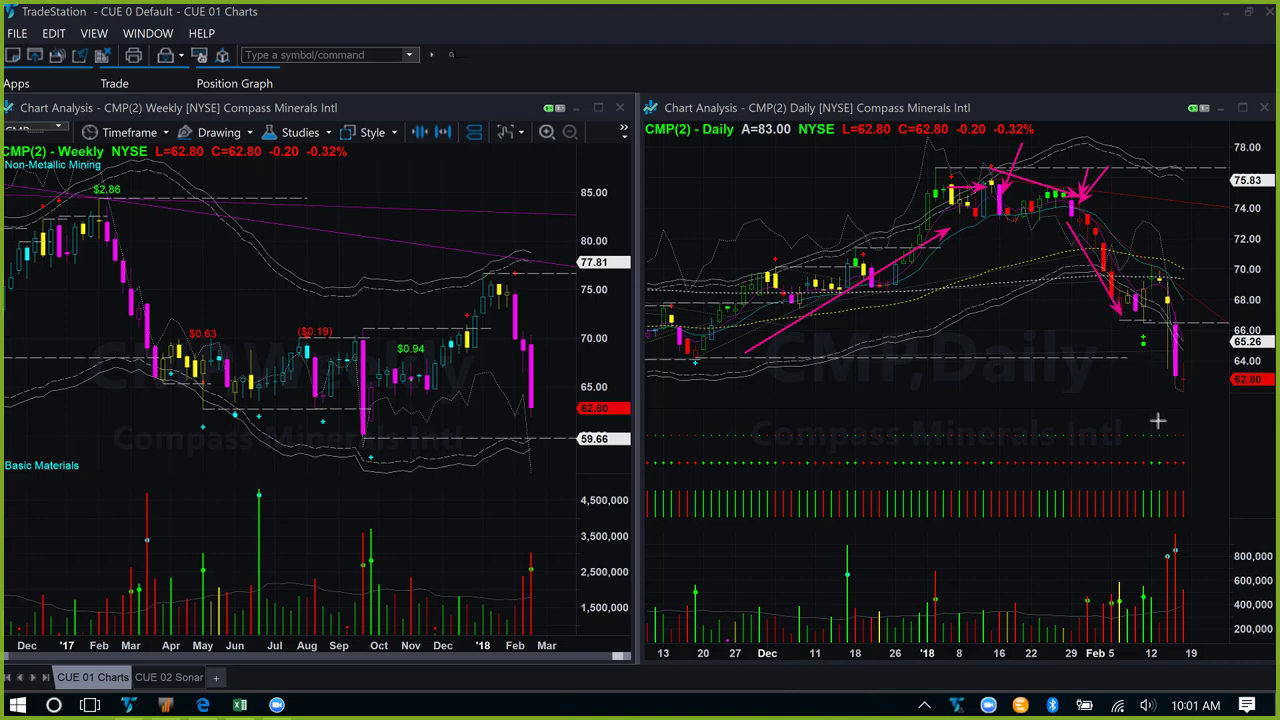
# Step: Draw horizontal arrows marking the support levels at about 64.00 on the CMP daily chart and 62.80 on the weekly chart
pyautogui.moveTo(1090, 362); pyautogui.dragTo(1232, 361)
pyautogui.click(369, 410)
pyautogui.click(572, 410)
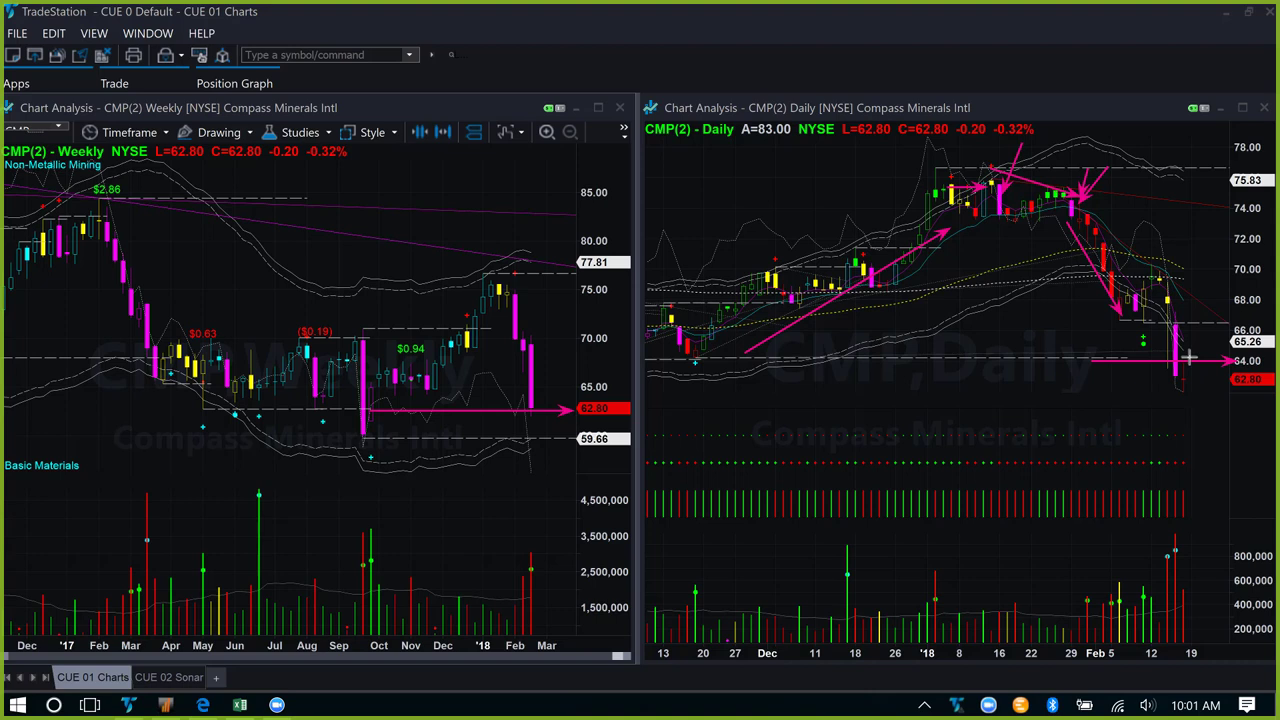
# Step: Add arrows at the late-January candle and along the decline into February on the CMP daily chart, and return to the Scorecard's Vital section
pyautogui.click(1082, 138)
pyautogui.click(1080, 197)
pyautogui.click(1060, 250)
pyautogui.click(1101, 312)
pyautogui.click(1136, 352)
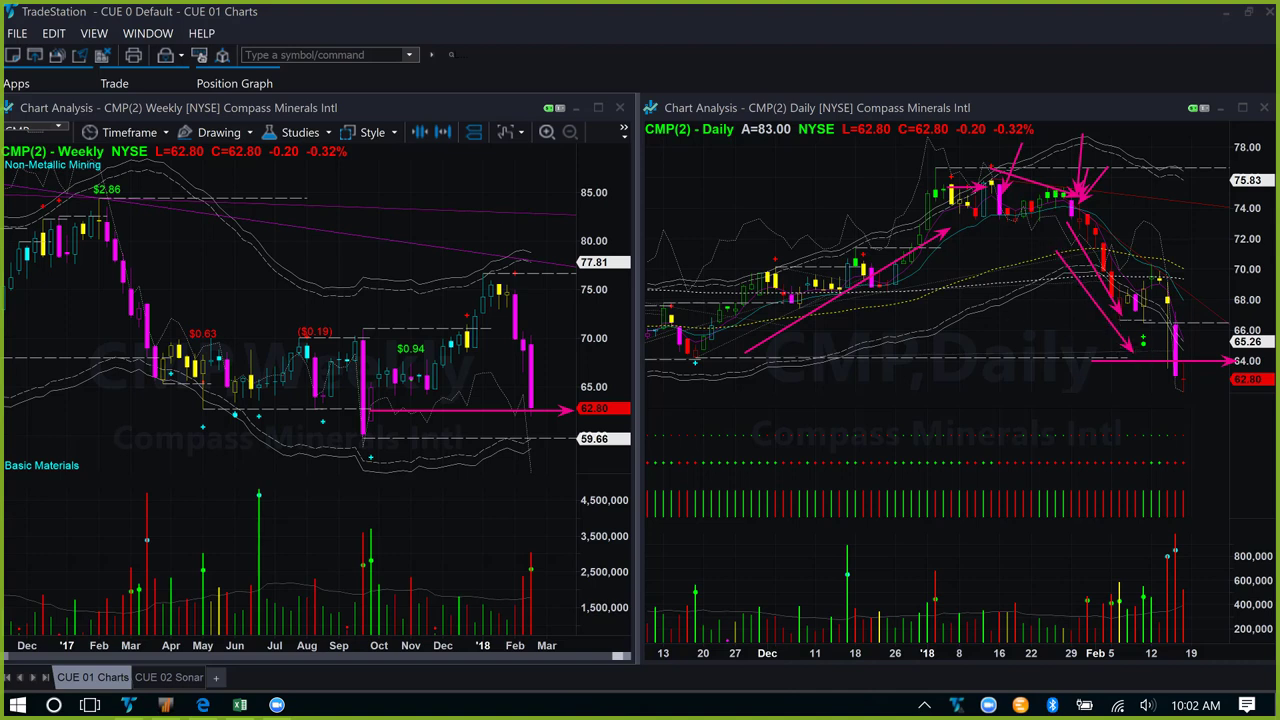
pyautogui.press('Escape')
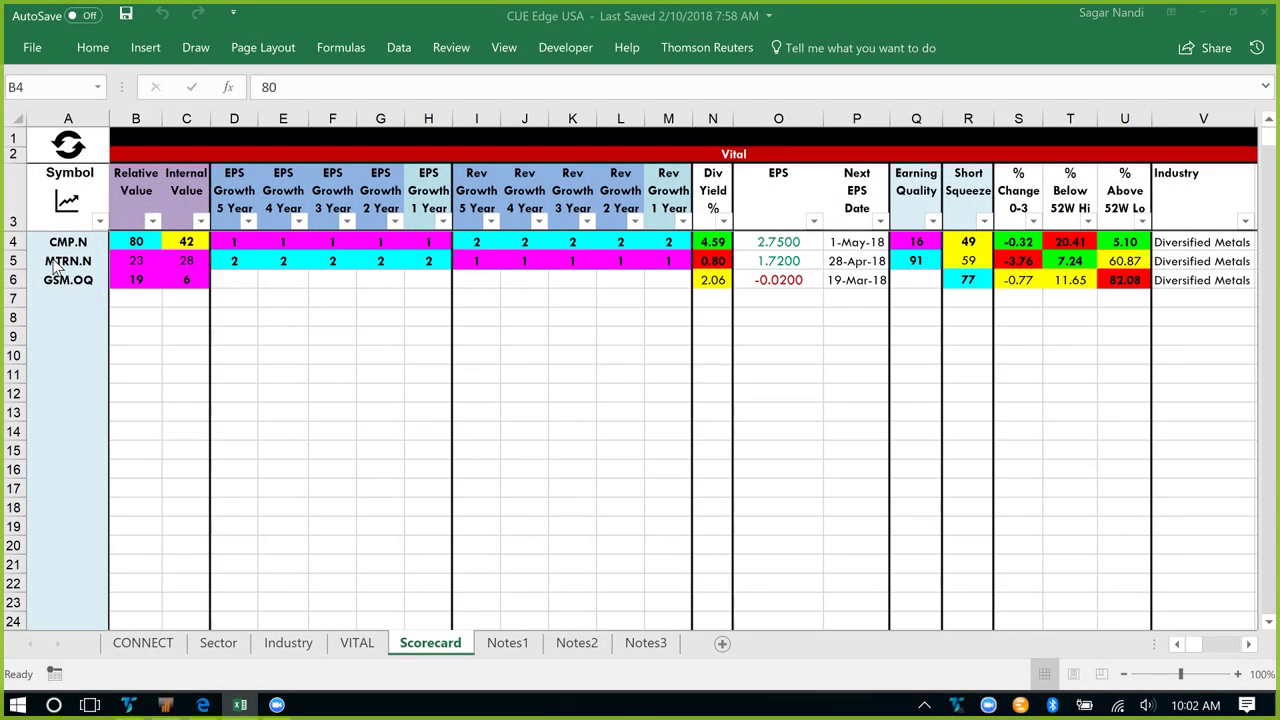
# Step: Examine the Relative Value and Internal Value scores of MTRN.N and GSM.OQ in the Scorecard
pyautogui.click(56, 264)
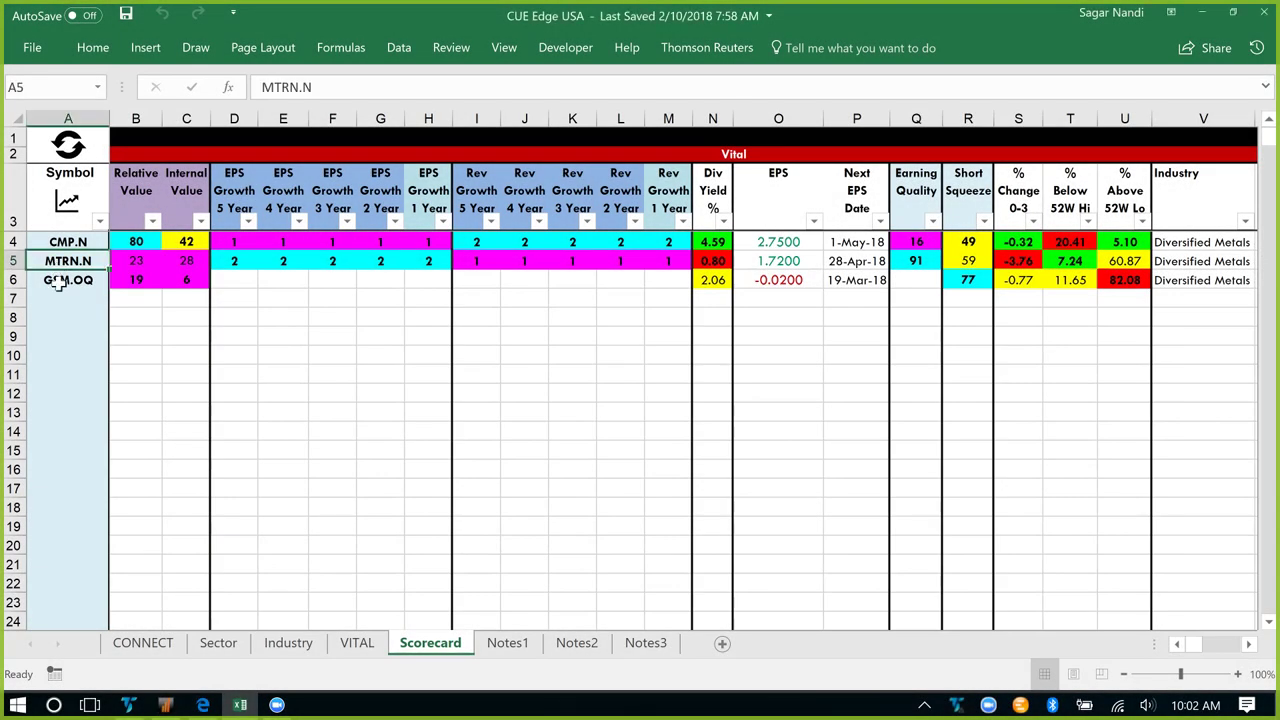
pyautogui.click(60, 284)
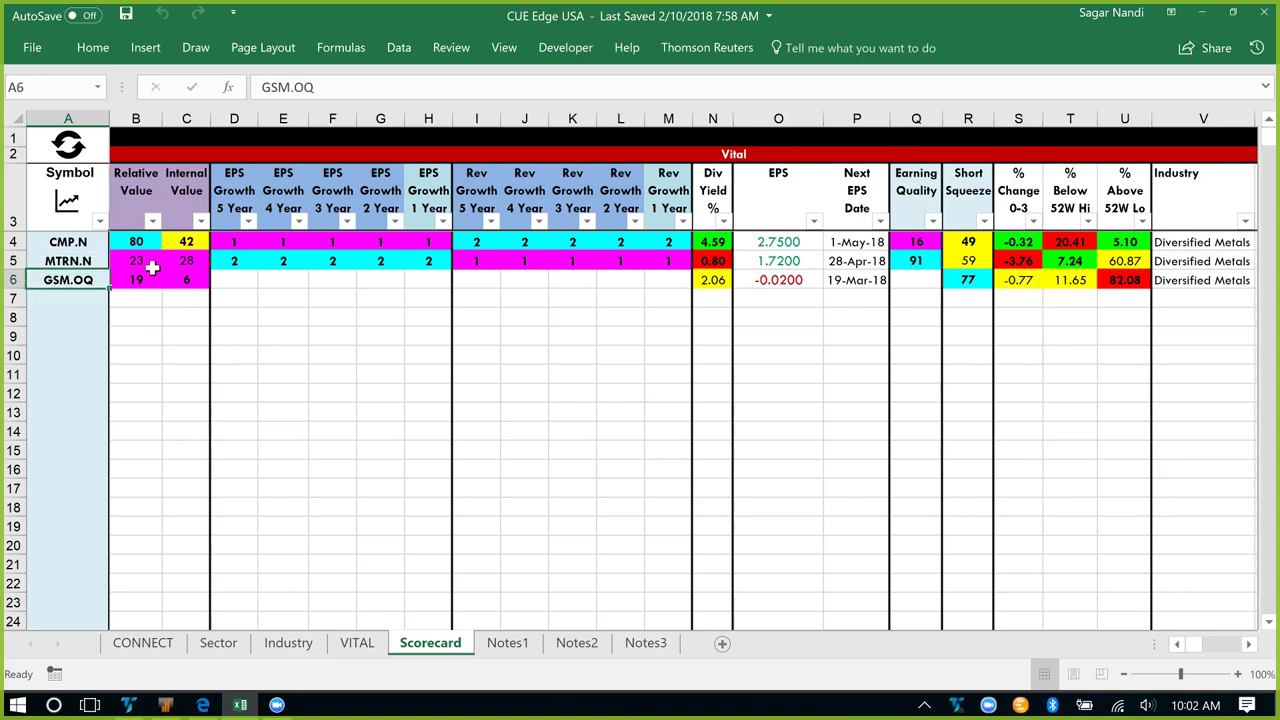
pyautogui.moveTo(133, 262); pyautogui.dragTo(178, 283)
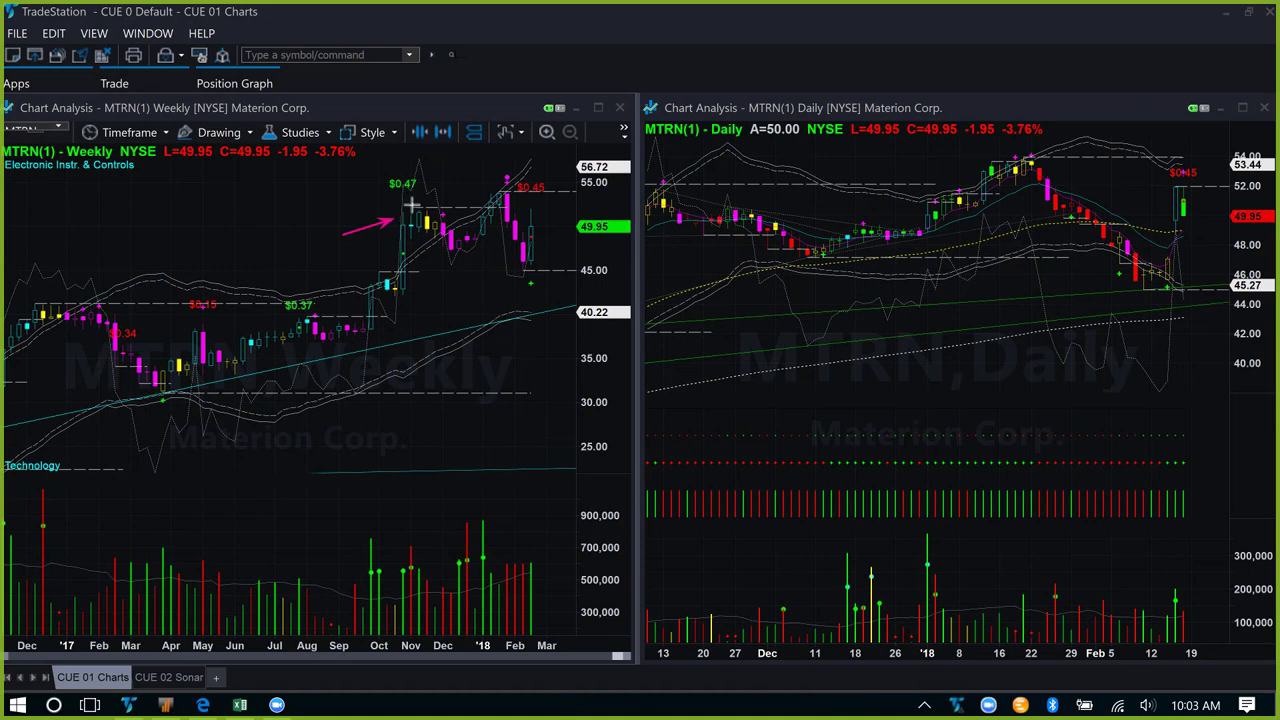
# Step: Draw arrows on the MTRN weekly chart marking the November high level, the January rise, the fall into February and the latest candle
pyautogui.moveTo(410, 205); pyautogui.dragTo(489, 208)
pyautogui.moveTo(476, 217); pyautogui.dragTo(504, 173)
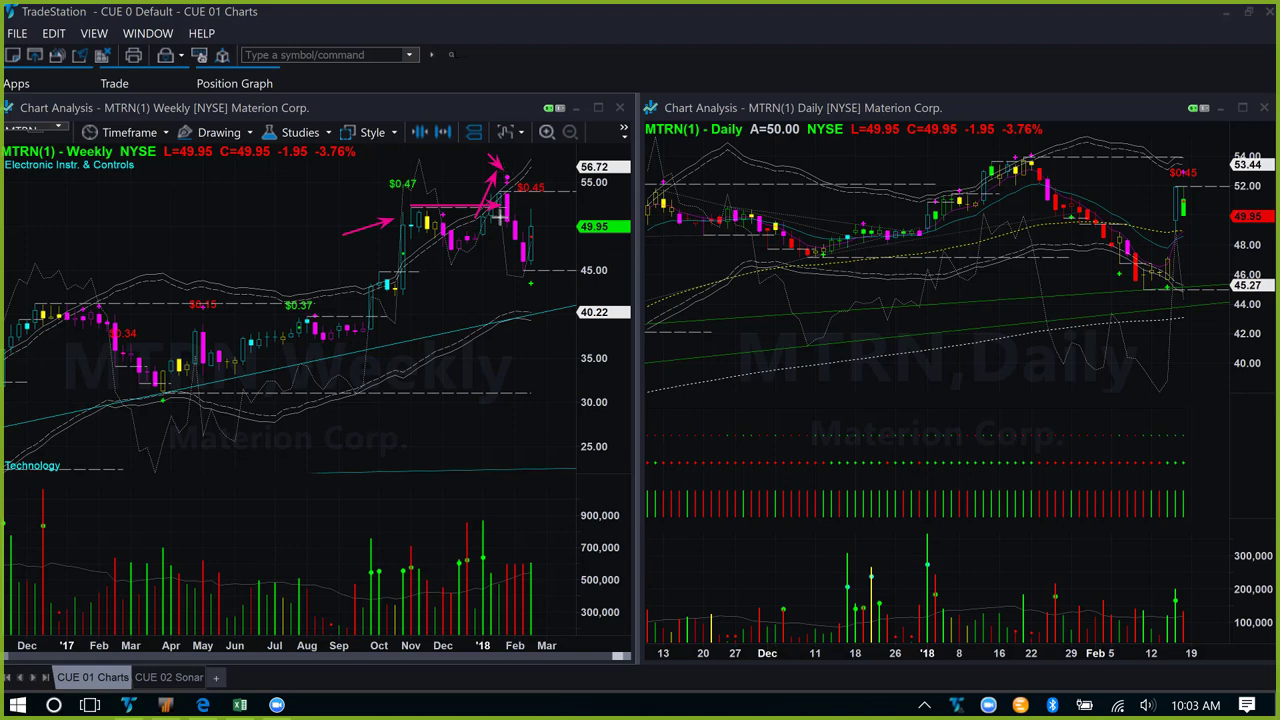
pyautogui.moveTo(508, 218); pyautogui.dragTo(521, 291)
pyautogui.moveTo(498, 363); pyautogui.dragTo(528, 292)
pyautogui.moveTo(577, 182); pyautogui.dragTo(539, 208)
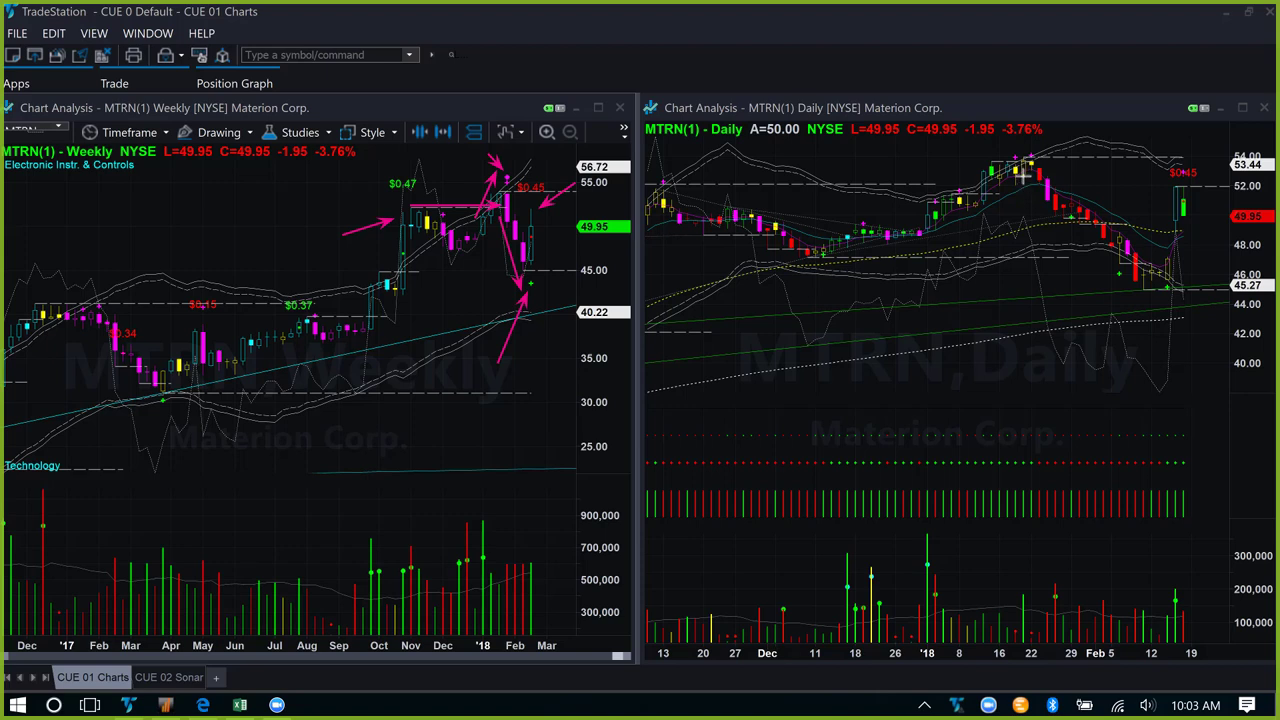
# Step: Draw arrows on the MTRN daily chart along the decline into February and at about 52.00, and extend the November high level on the weekly chart
pyautogui.moveTo(1027, 183); pyautogui.dragTo(1128, 280)
pyautogui.moveTo(928, 184); pyautogui.dragTo(1098, 187)
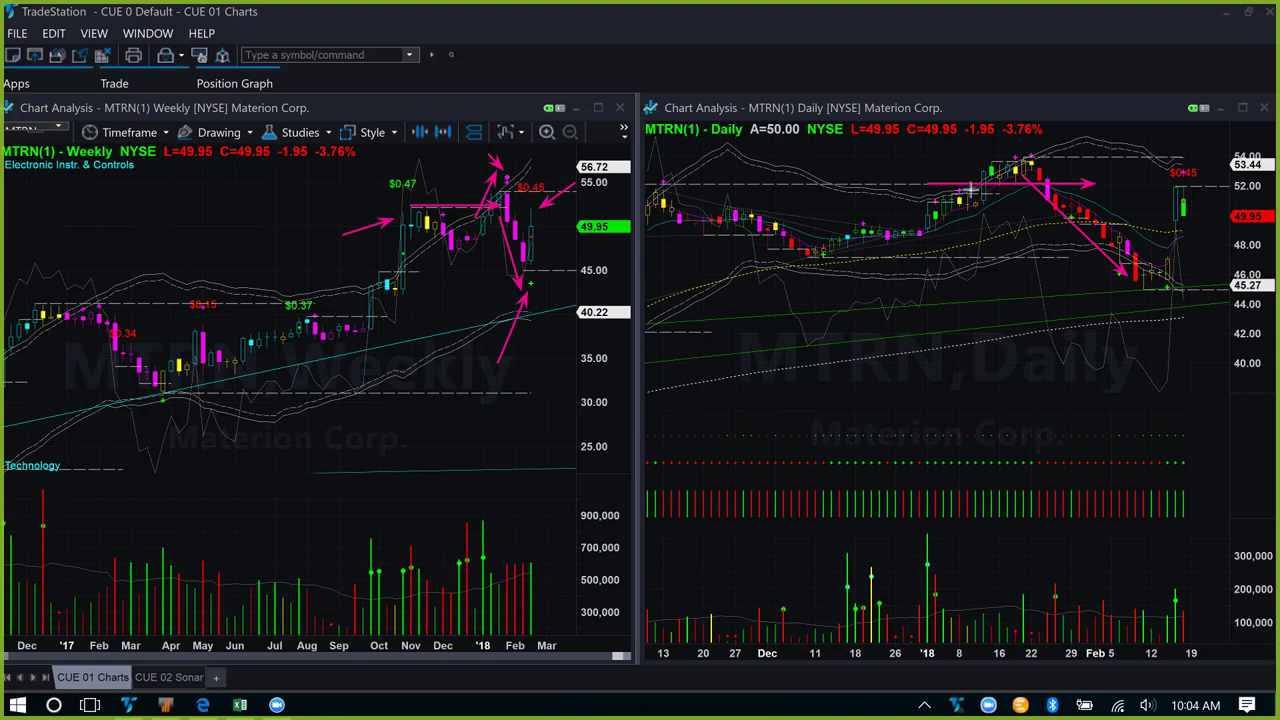
pyautogui.moveTo(875, 182); pyautogui.dragTo(953, 184)
pyautogui.moveTo(451, 207); pyautogui.dragTo(570, 207)
pyautogui.moveTo(983, 181)
pyautogui.mouseDown()
pyautogui.moveTo(1022, 148)
pyautogui.moveTo(1066, 188)
pyautogui.mouseUp()
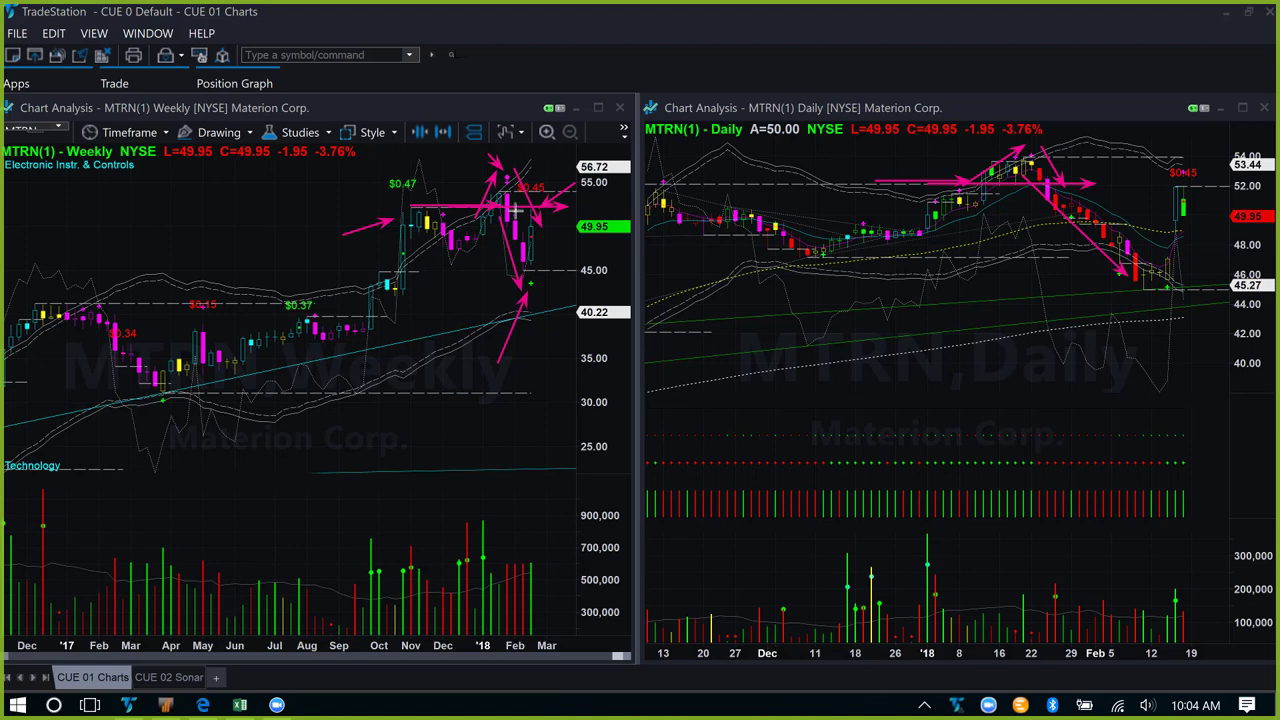
# Step: Add arrows at the January peak on both MTRN charts and along the late-January to February decline on the daily chart
pyautogui.moveTo(533, 128); pyautogui.dragTo(508, 175)
pyautogui.moveTo(1084, 141); pyautogui.dragTo(1051, 182)
pyautogui.moveTo(1027, 155); pyautogui.dragTo(1108, 150)
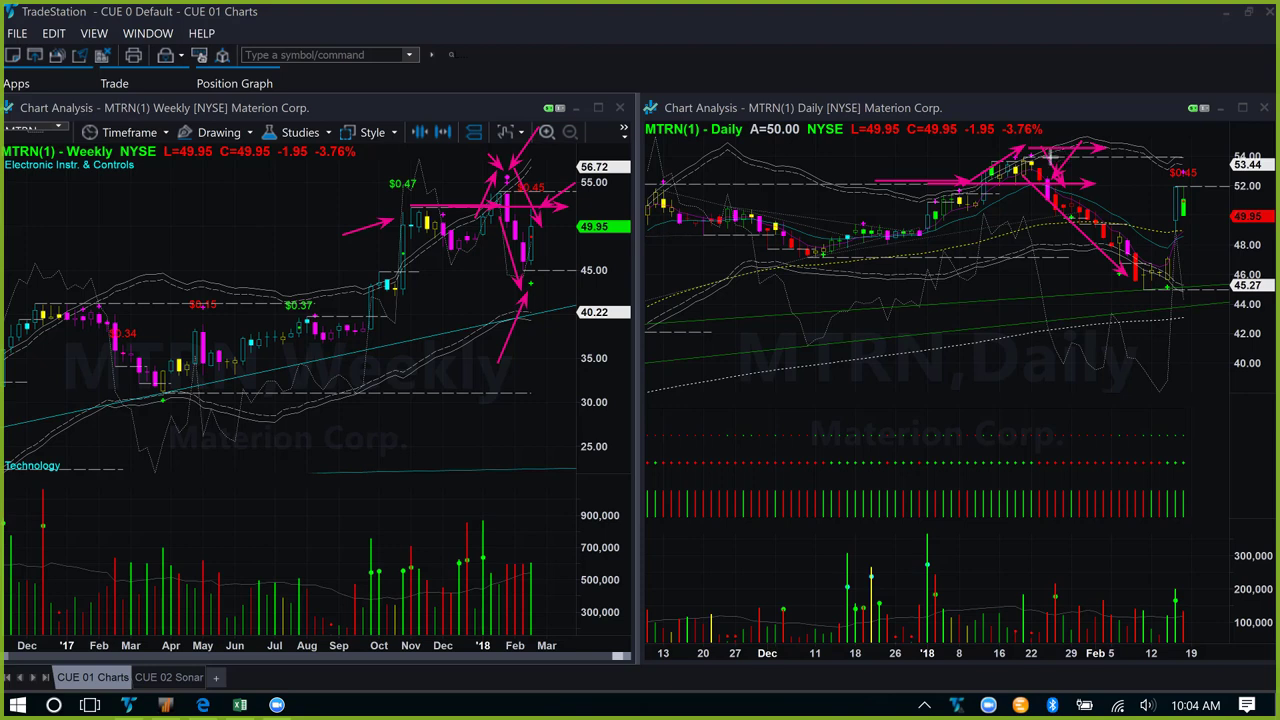
pyautogui.moveTo(1040, 190); pyautogui.dragTo(1130, 297)
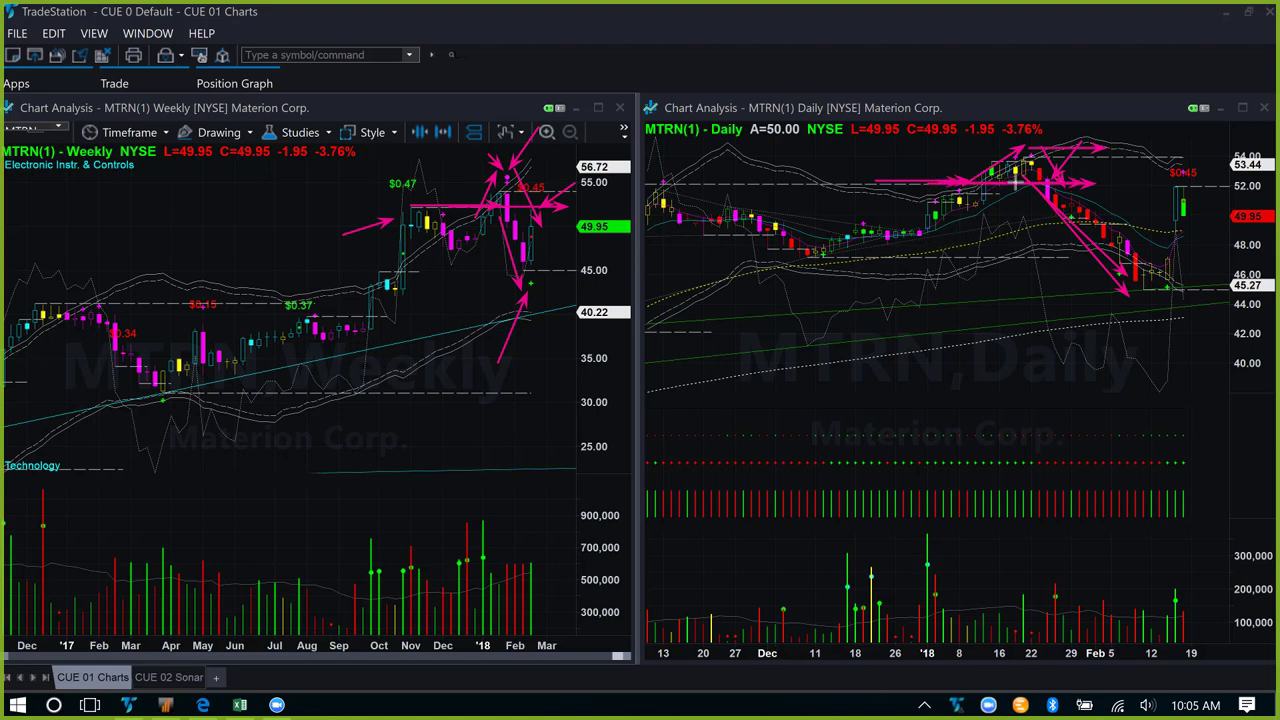
pyautogui.moveTo(945, 184); pyautogui.dragTo(995, 132)
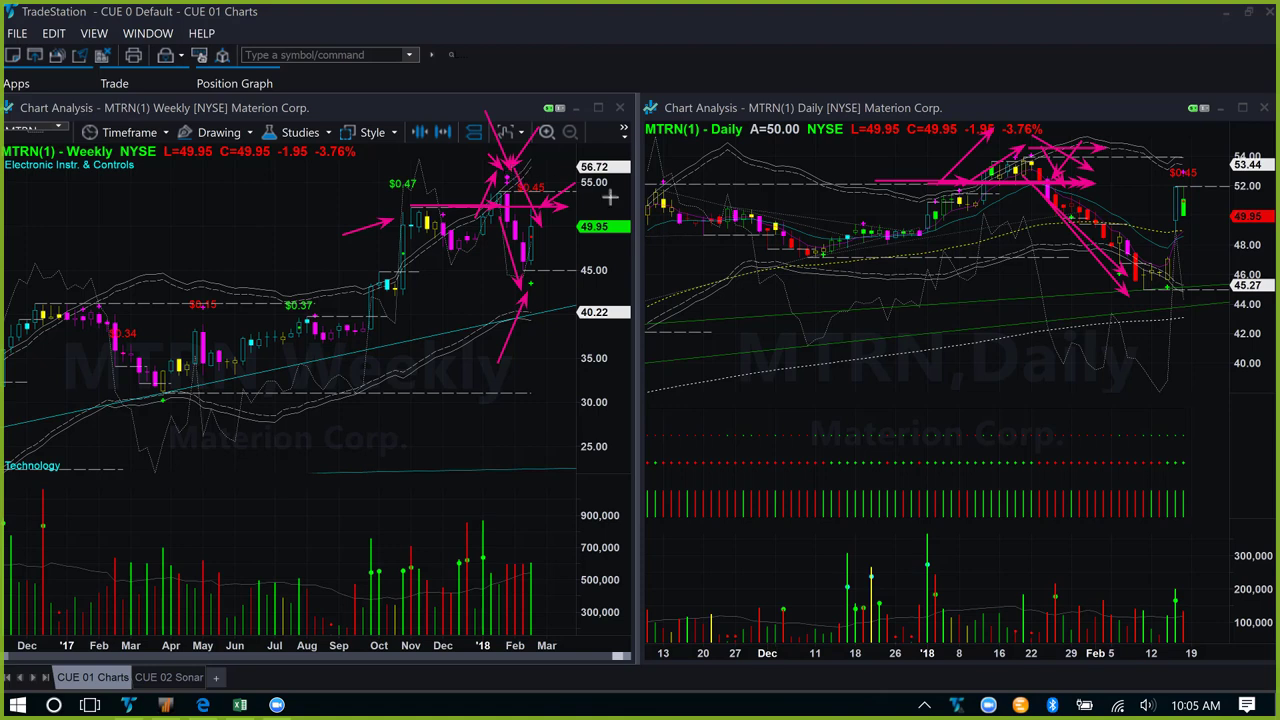
pyautogui.moveTo(1048, 224); pyautogui.dragTo(1126, 308)
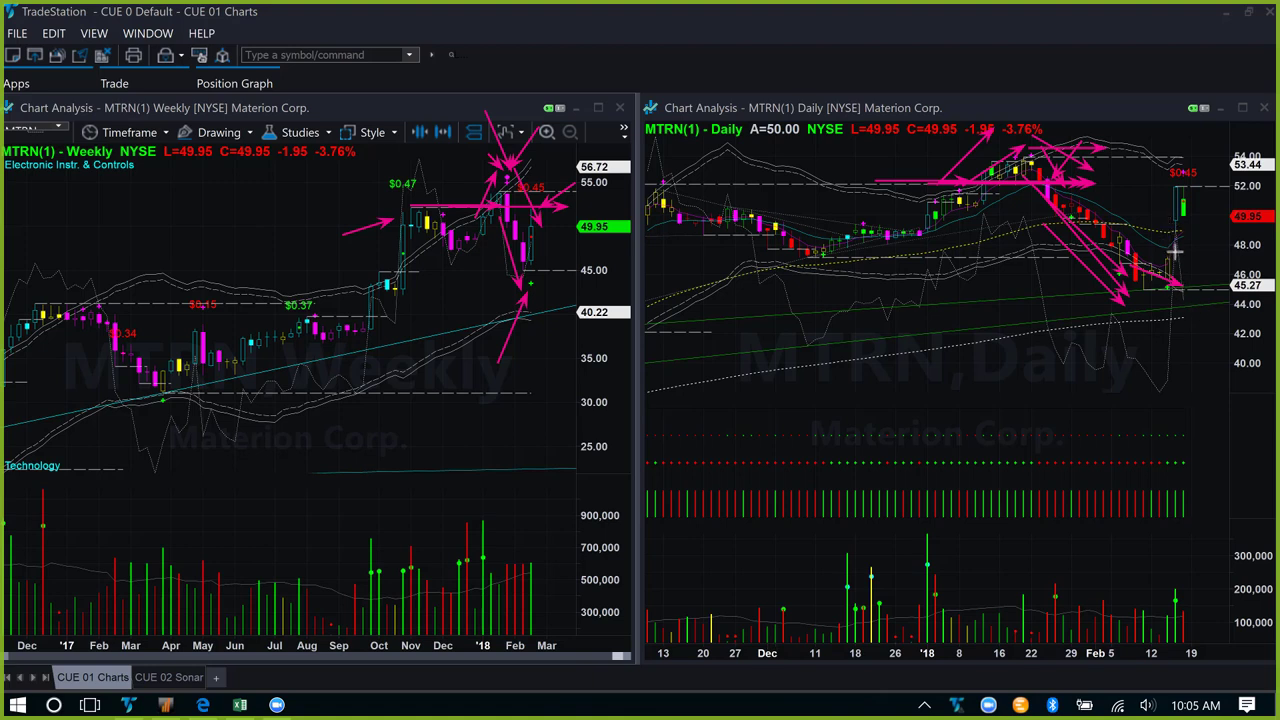
# Step: Draw arrows marking the mid-February rebound on the MTRN daily chart and the latest candles on both charts
pyautogui.moveTo(1160, 146); pyautogui.dragTo(1169, 160)
pyautogui.moveTo(1160, 248); pyautogui.dragTo(1167, 199)
pyautogui.moveTo(1229, 139); pyautogui.dragTo(1188, 206)
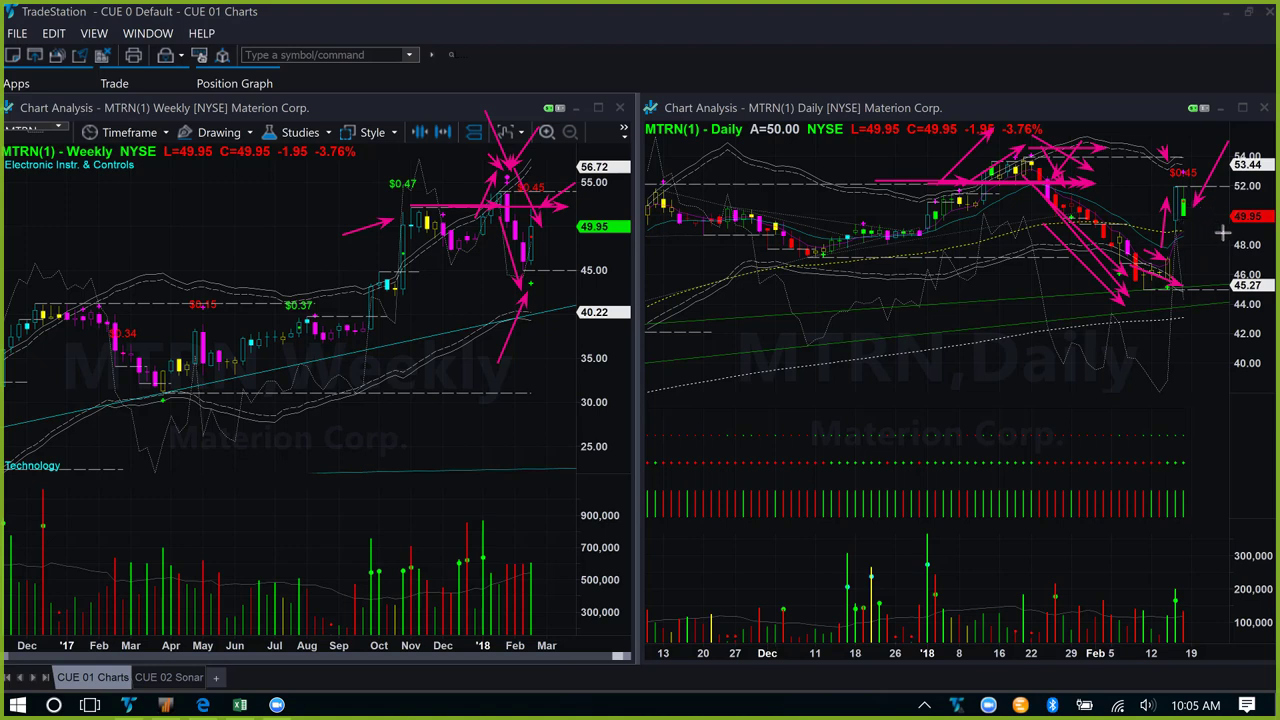
pyautogui.moveTo(1246, 238); pyautogui.dragTo(1197, 222)
pyautogui.moveTo(615, 267); pyautogui.dragTo(544, 250)
# Step: Draw arrows on the MTRN daily chart from the latest candle down toward about 45.27 and along the rising support lines
pyautogui.moveTo(1188, 238); pyautogui.dragTo(1214, 290)
pyautogui.moveTo(1148, 322); pyautogui.dragTo(1237, 311)
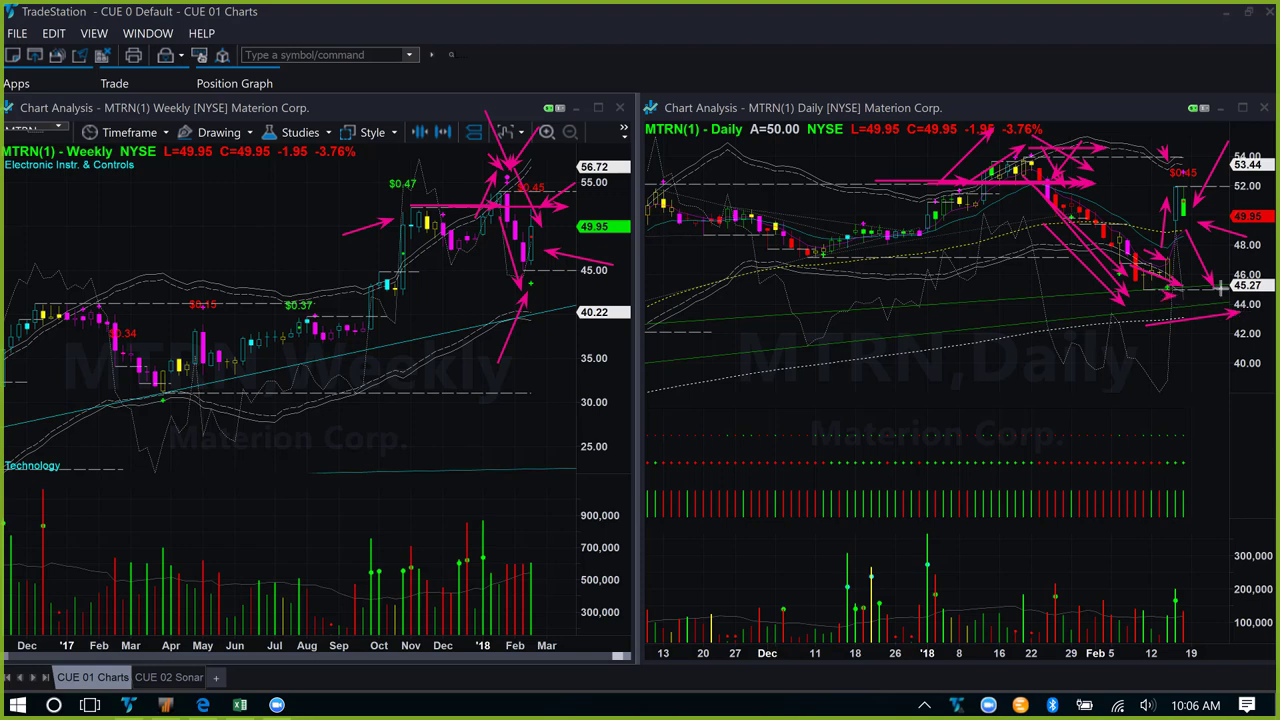
pyautogui.moveTo(1148, 317); pyautogui.dragTo(1228, 312)
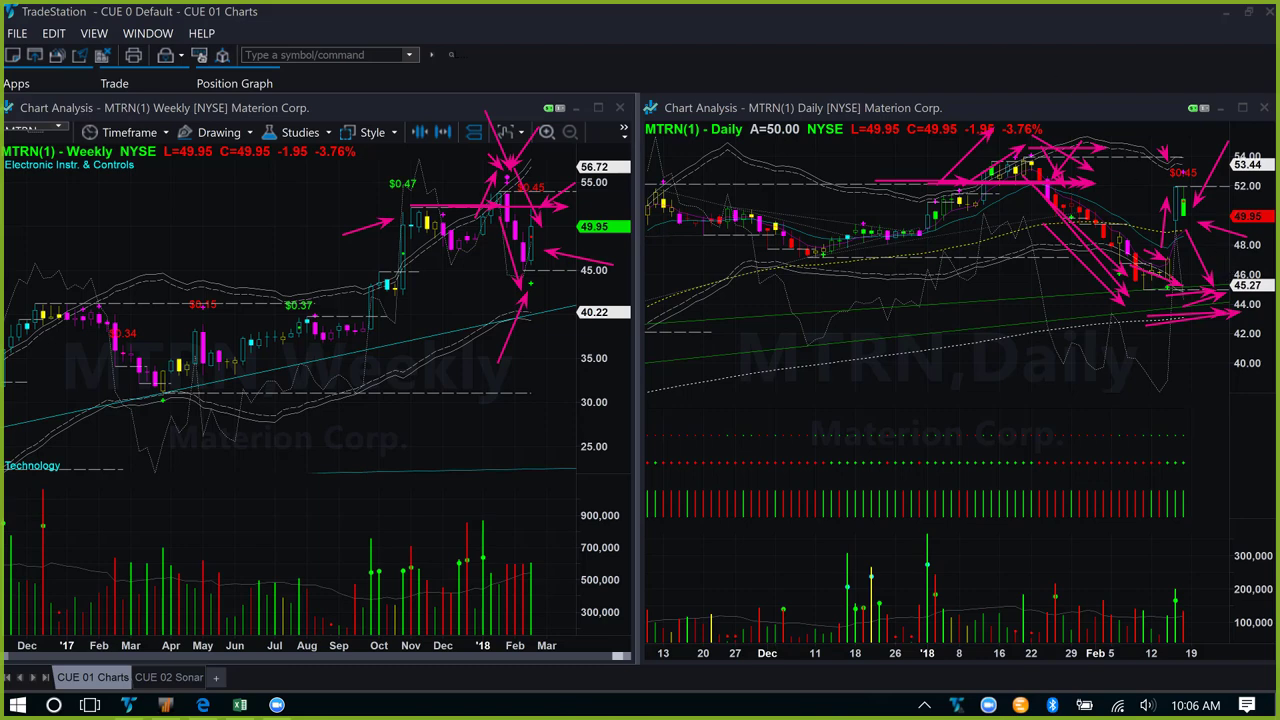
# Step: Bring up the GSM charts and draw arrows on the weekly chart along the 2017 rise, at its peak and along the decline into February
pyautogui.press('Escape')
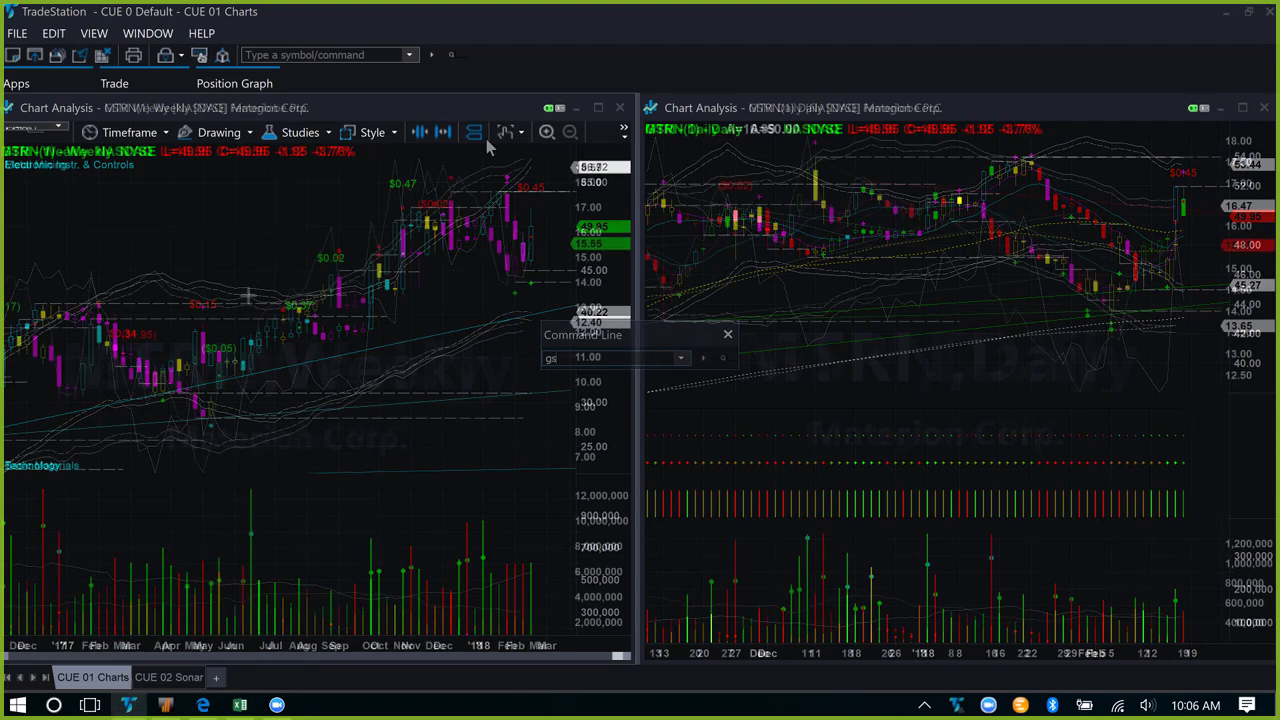
pyautogui.moveTo(215, 320)
pyautogui.mouseDown()
pyautogui.moveTo(295, 275)
pyautogui.moveTo(429, 165)
pyautogui.mouseUp()
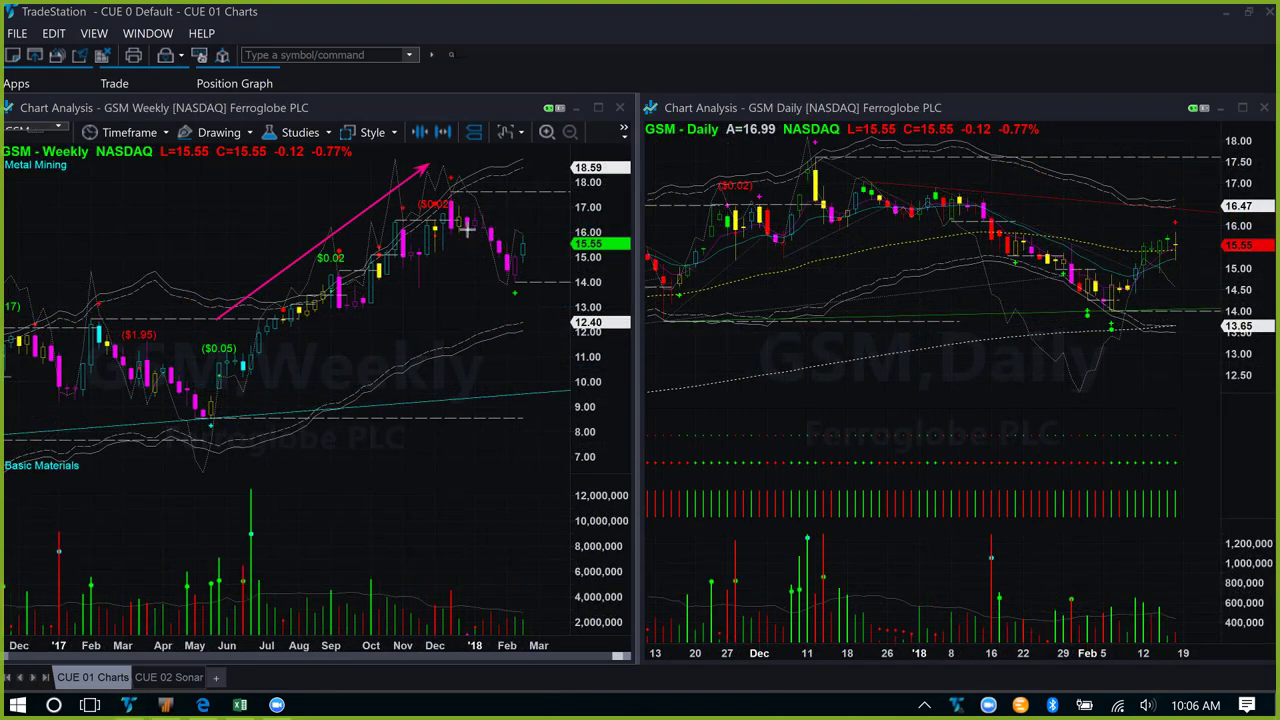
pyautogui.moveTo(463, 232); pyautogui.dragTo(512, 310)
pyautogui.moveTo(436, 157); pyautogui.dragTo(451, 202)
# Step: Draw arrows on the GSM daily chart at the early-February lows, along the rebound and at the latest candle, and clear the annotations
pyautogui.moveTo(1038, 365); pyautogui.dragTo(1087, 326)
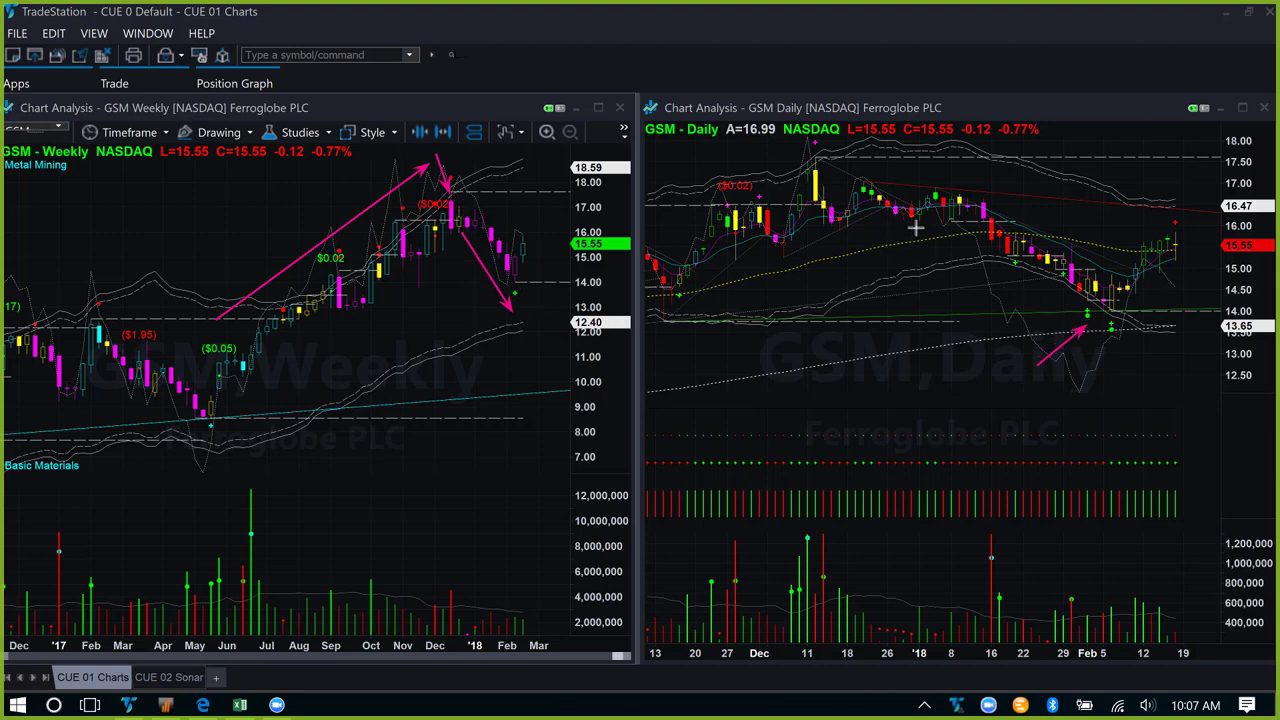
pyautogui.moveTo(1066, 370); pyautogui.dragTo(1107, 335)
pyautogui.moveTo(1110, 286); pyautogui.dragTo(1152, 236)
pyautogui.moveTo(1247, 157); pyautogui.dragTo(1190, 238)
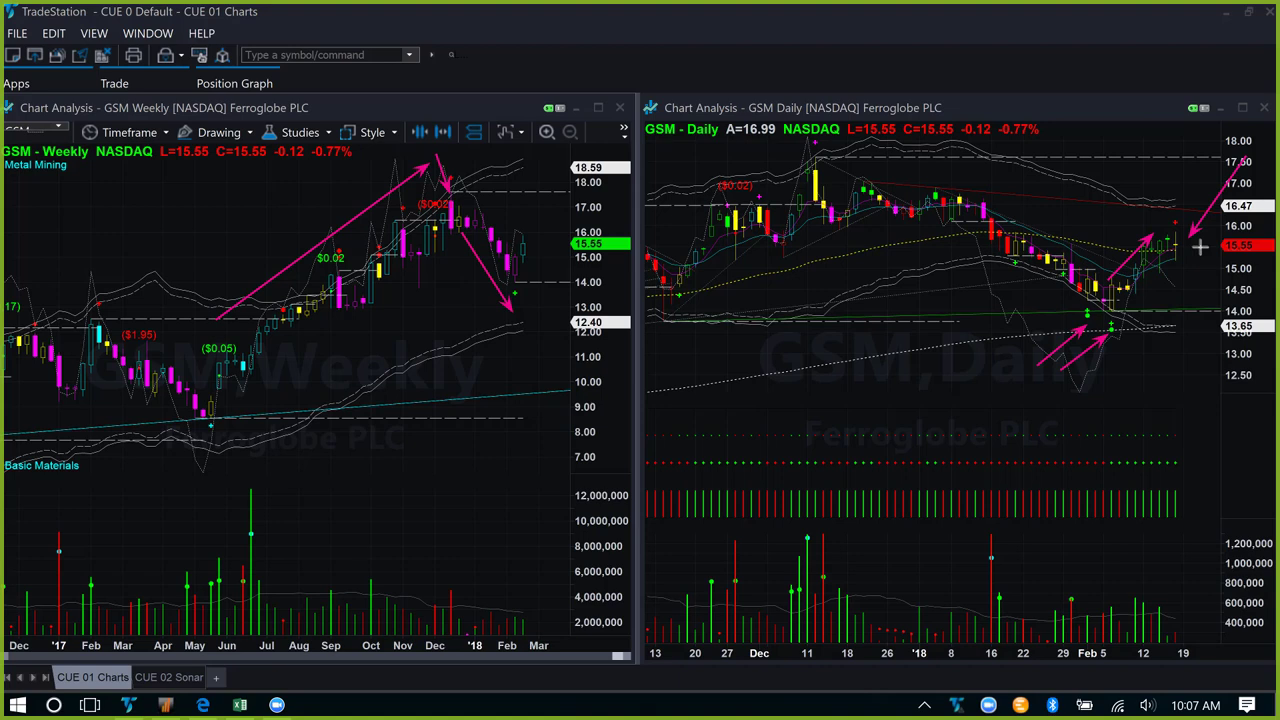
pyautogui.moveTo(1190, 243); pyautogui.dragTo(1200, 268)
pyautogui.press('Escape')
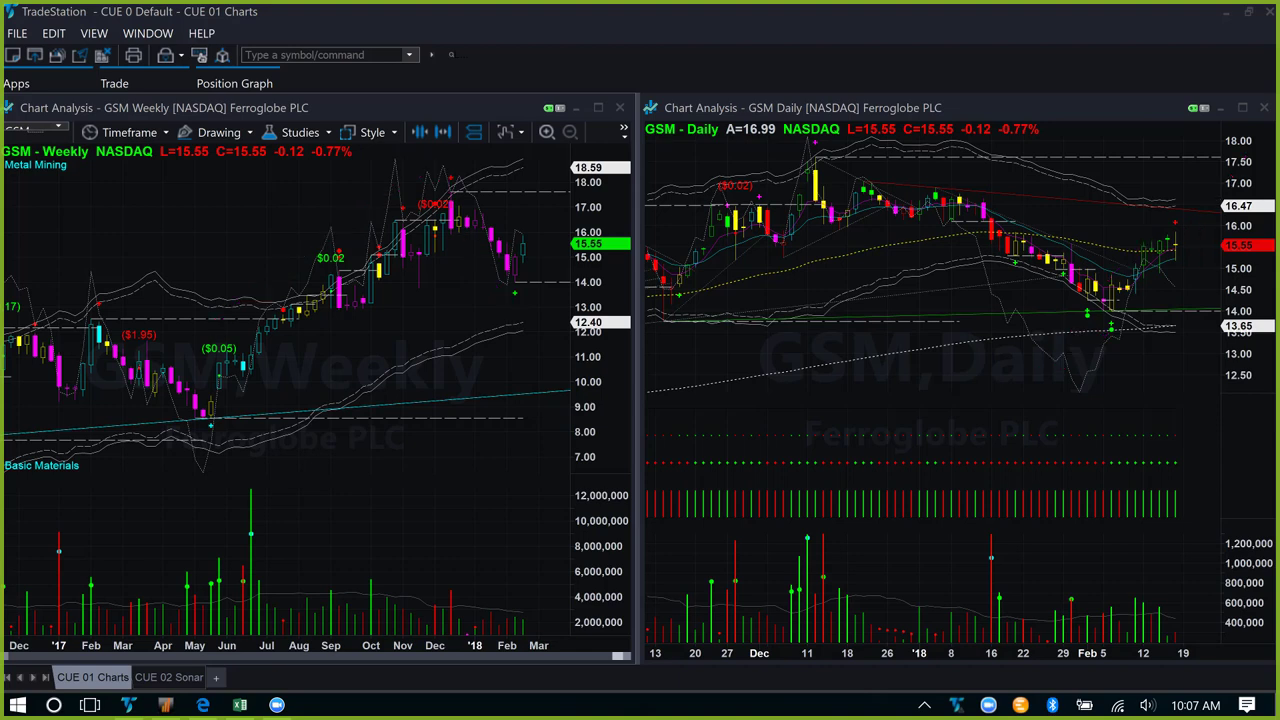
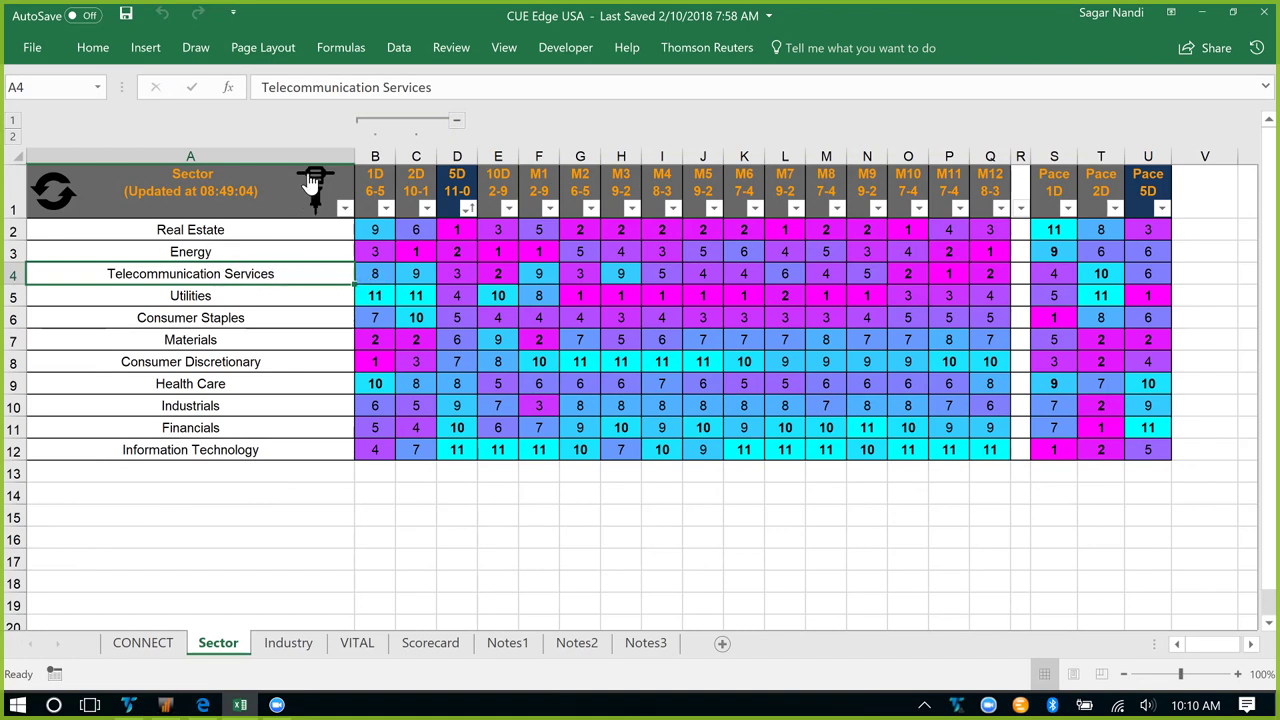
# Step: Drill from the Telecommunication Services sector into its industries and check Wireless Telecommunication Services' short-term rankings and 5D pace
pyautogui.click(313, 180)
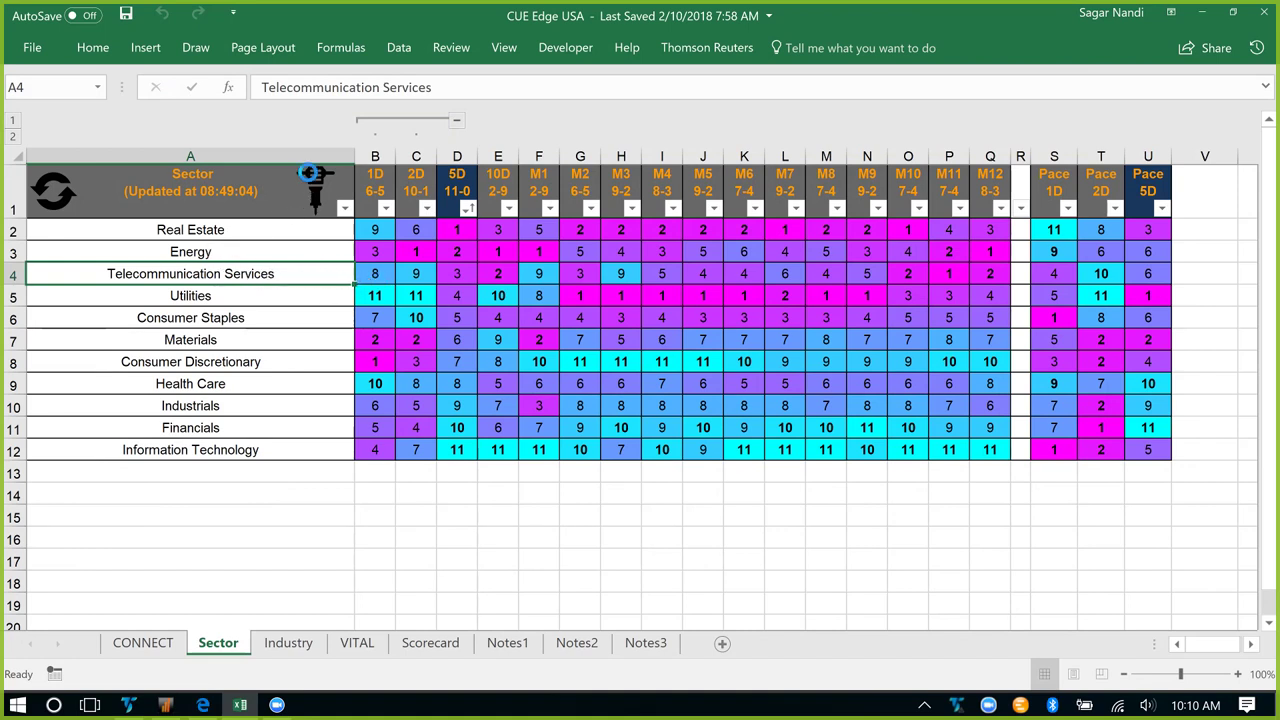
pyautogui.click(296, 648)
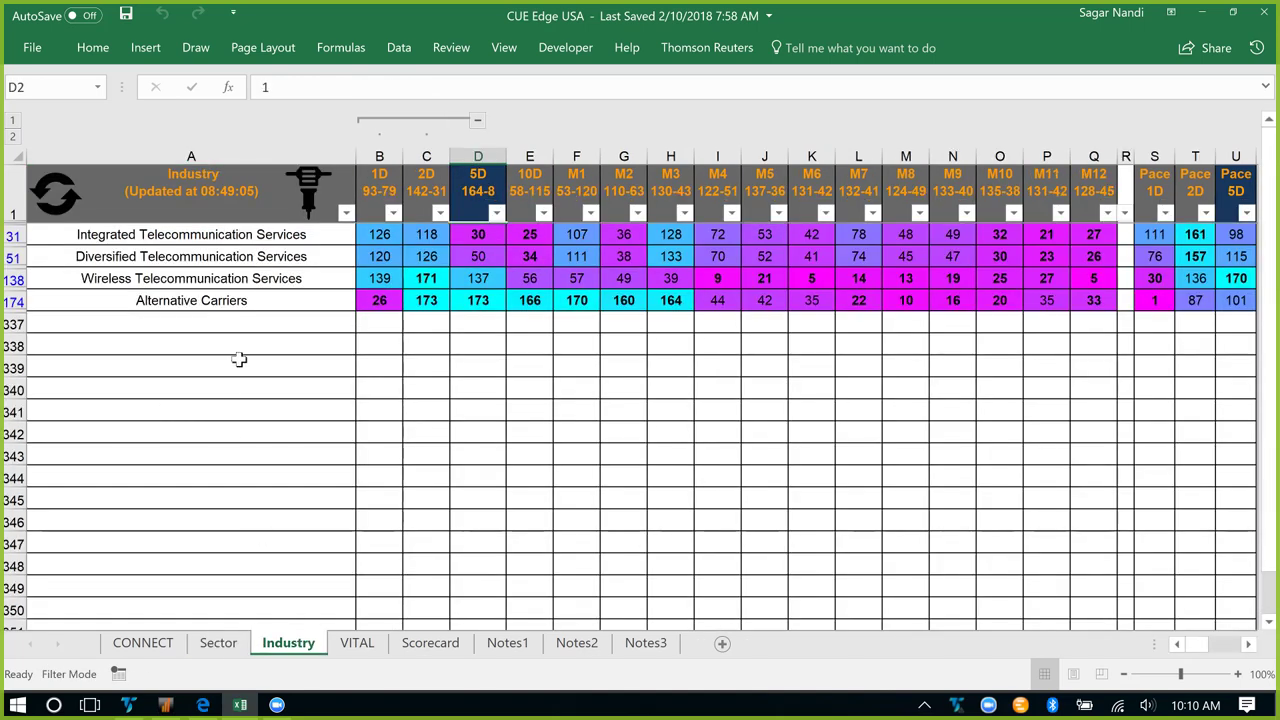
pyautogui.click(266, 281)
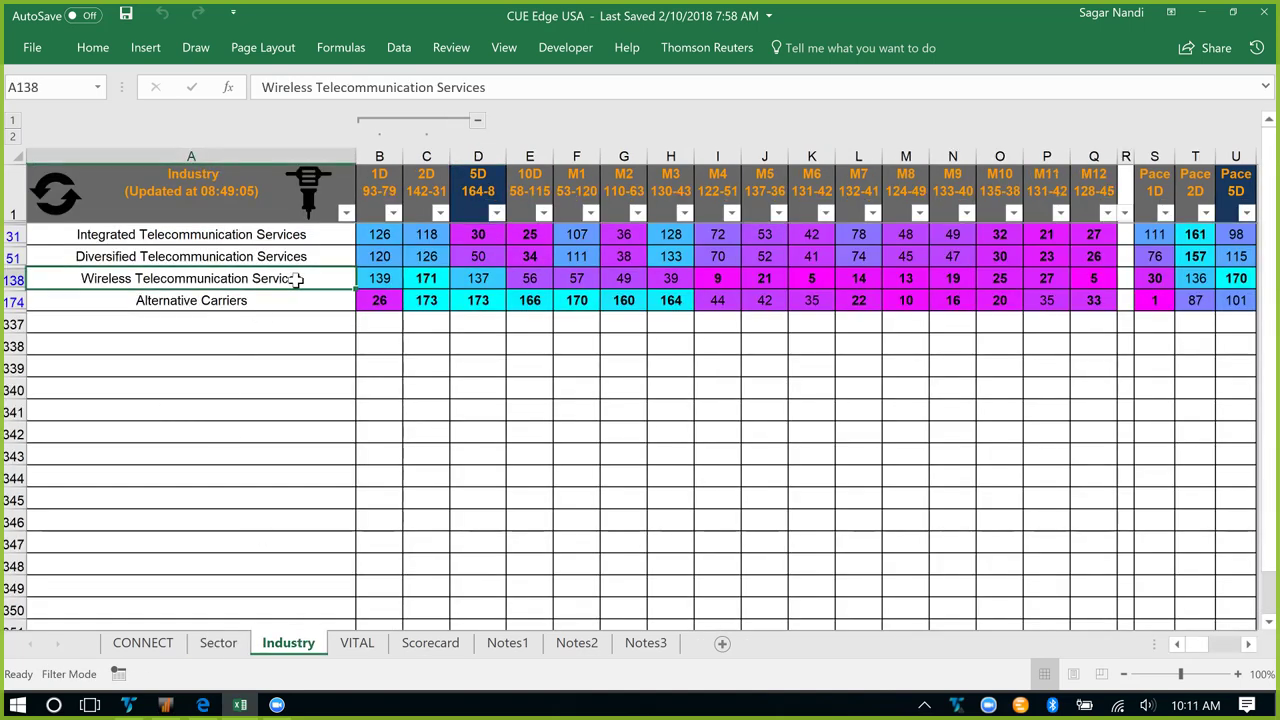
pyautogui.moveTo(418, 282); pyautogui.dragTo(502, 280)
pyautogui.click(1238, 280)
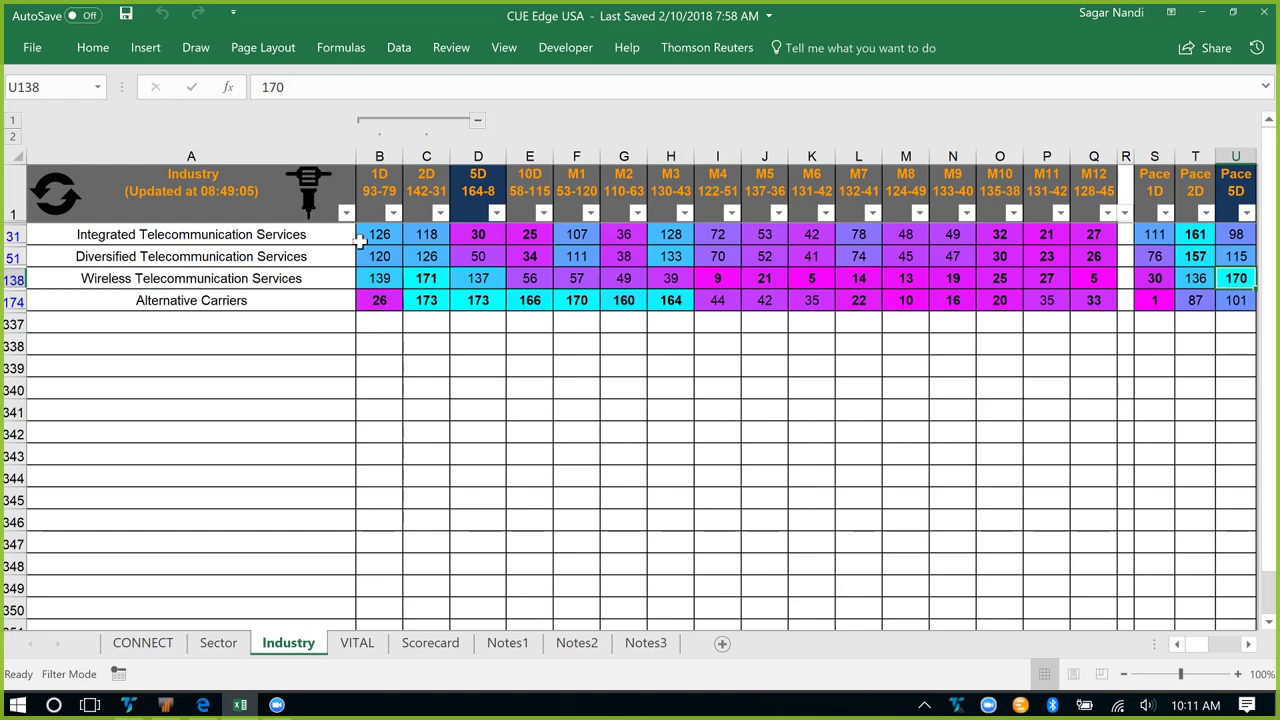
# Step: List the Wireless Telecommunication Services stocks in the VITAL sheet and check TDS.N and WIFI.OQ, including WIFI.OQ's three-year to one-year revenue growth
pyautogui.click(360, 643)
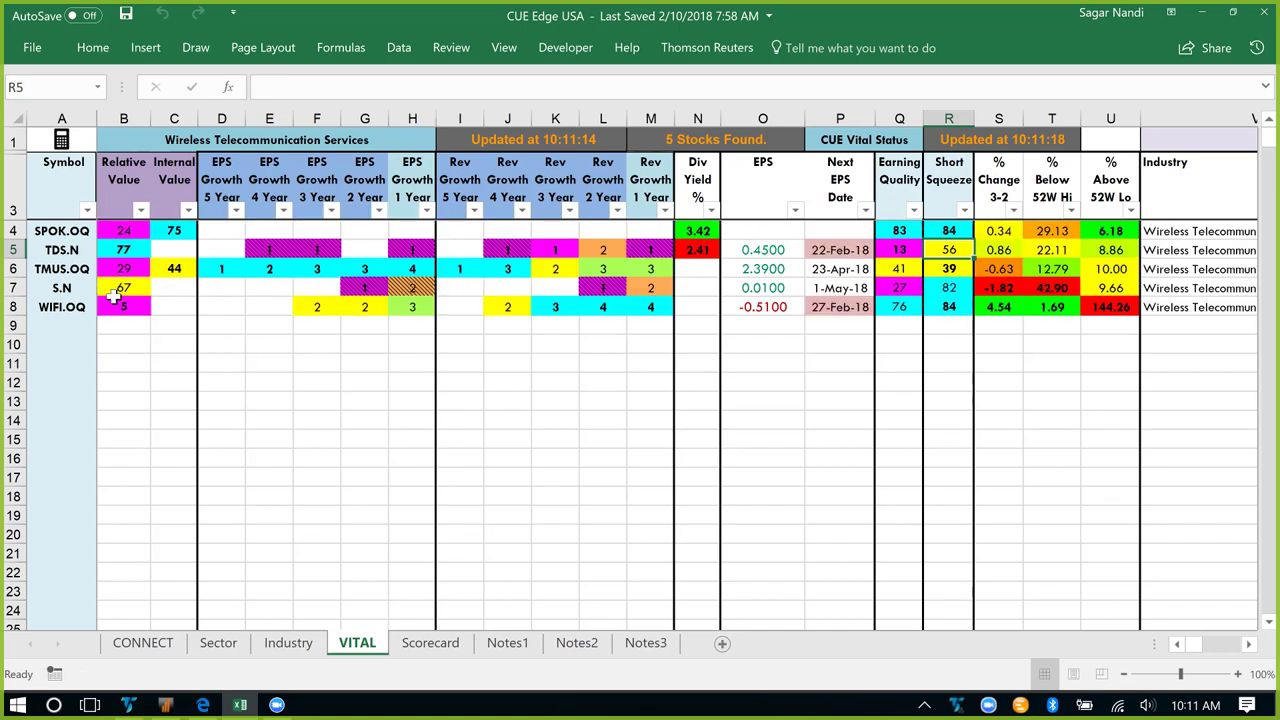
pyautogui.click(62, 252)
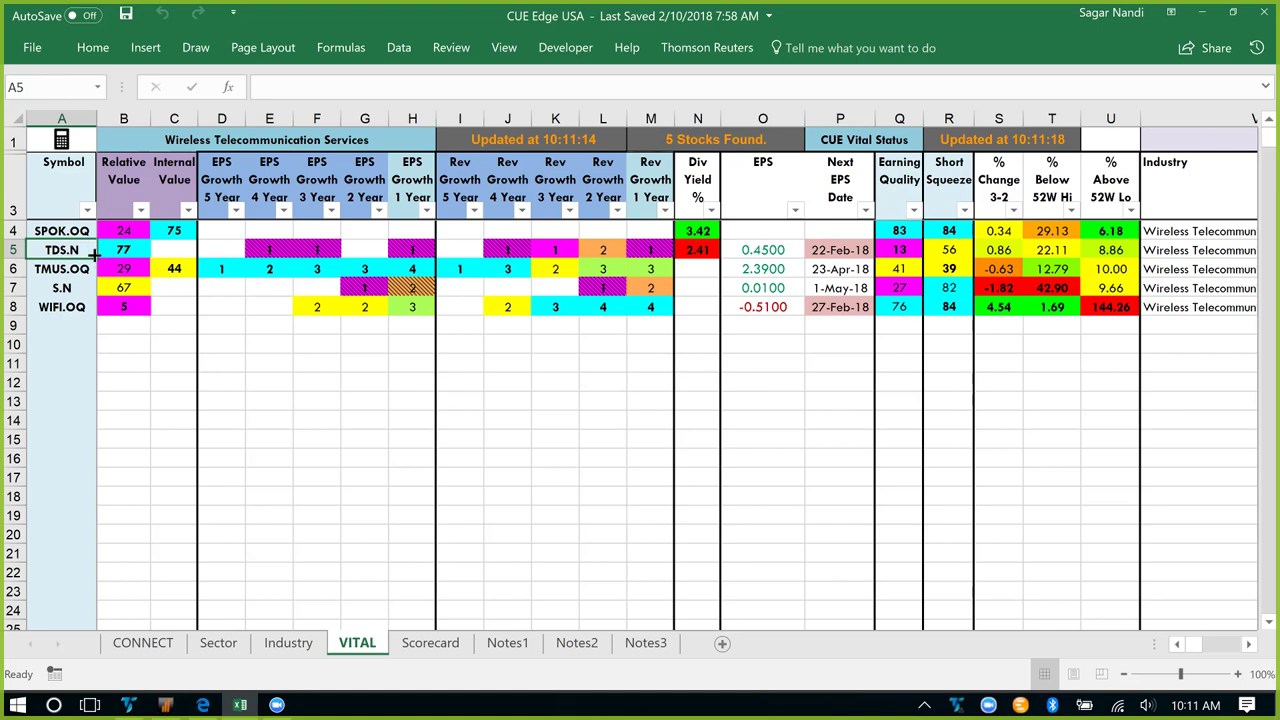
pyautogui.click(62, 308)
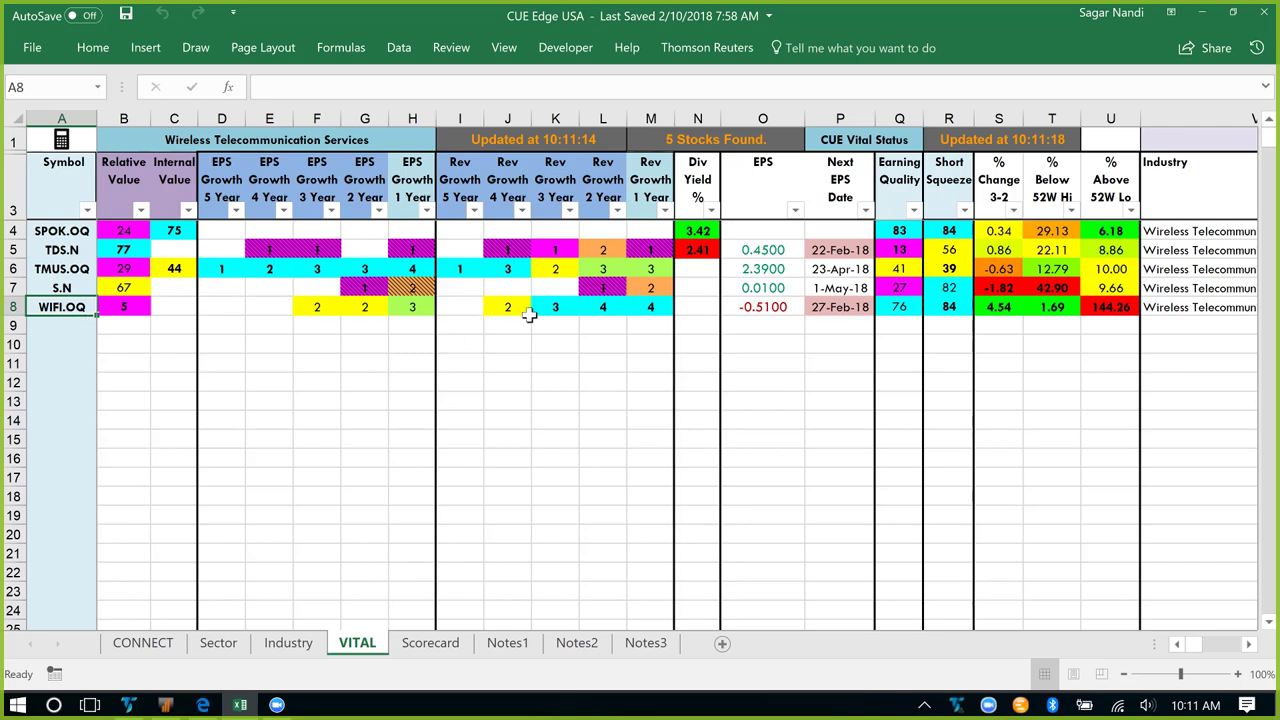
pyautogui.moveTo(535, 310); pyautogui.dragTo(650, 309)
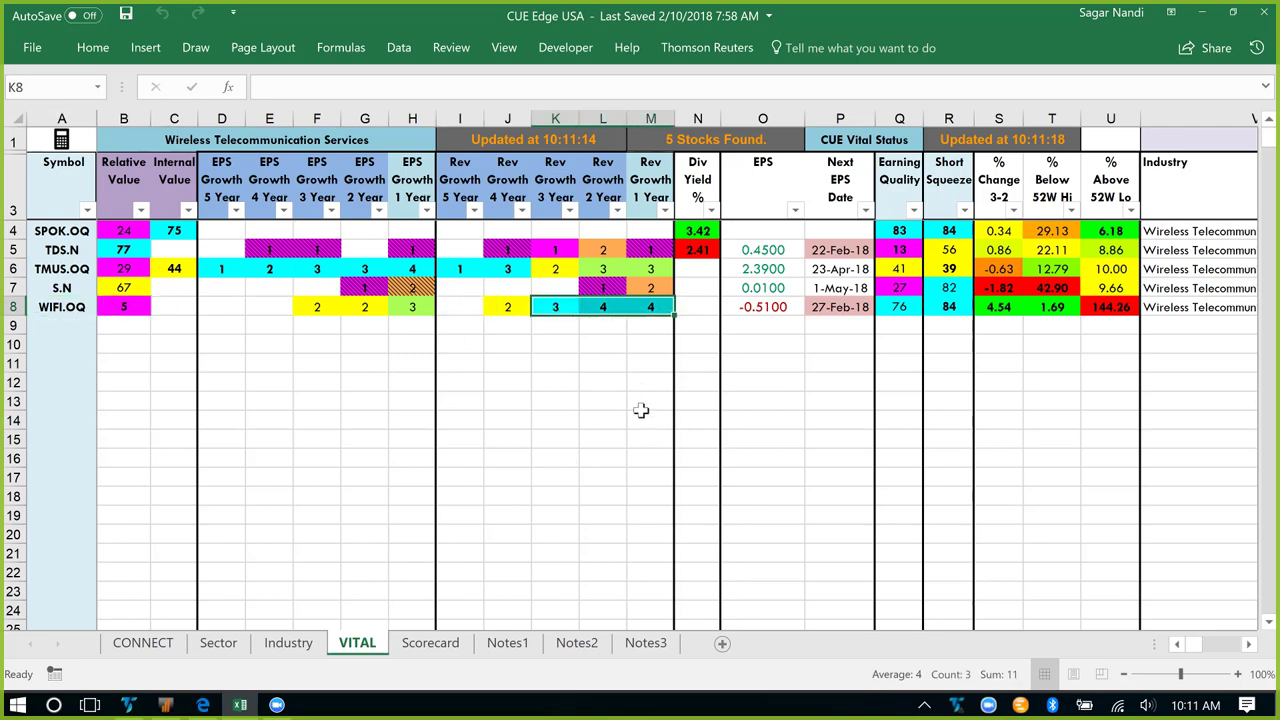
# Step: Load the wireless telecommunication stocks into the Scorecard and go to its Growth section
pyautogui.hotkey('ctrl', 'pagedown')
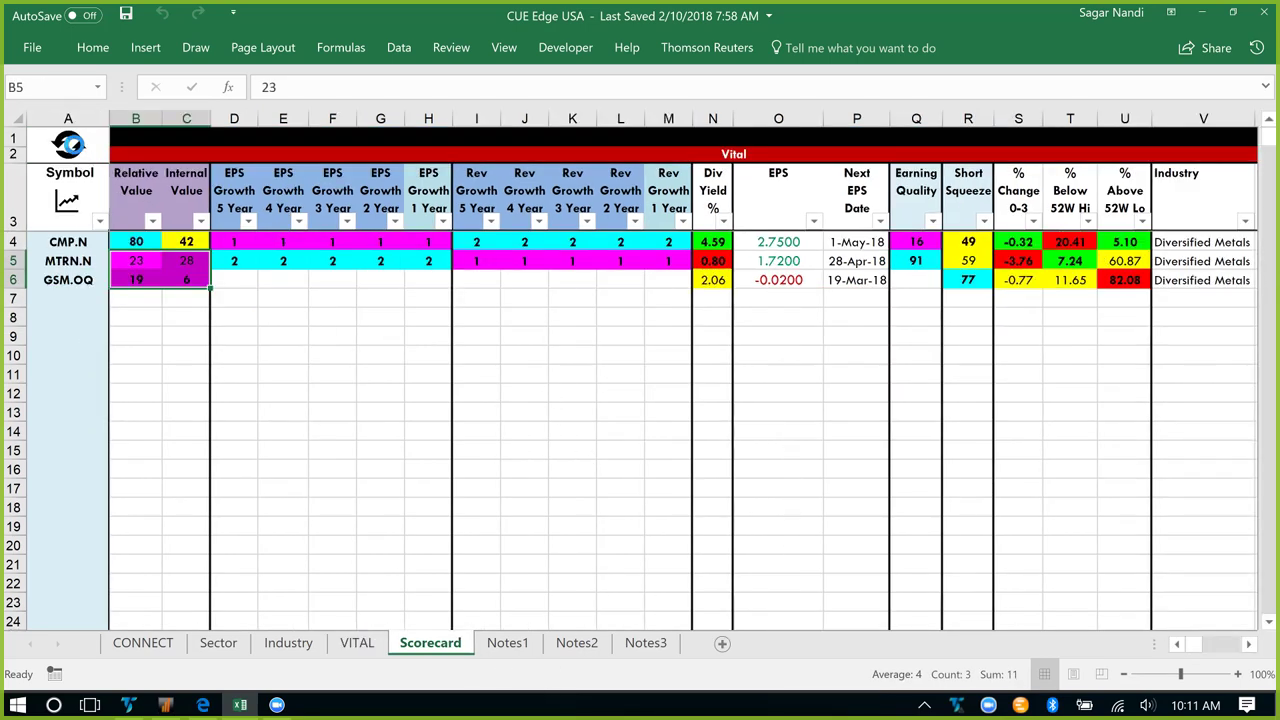
pyautogui.press('Right')
pyautogui.press('Right')
pyautogui.press('Right')
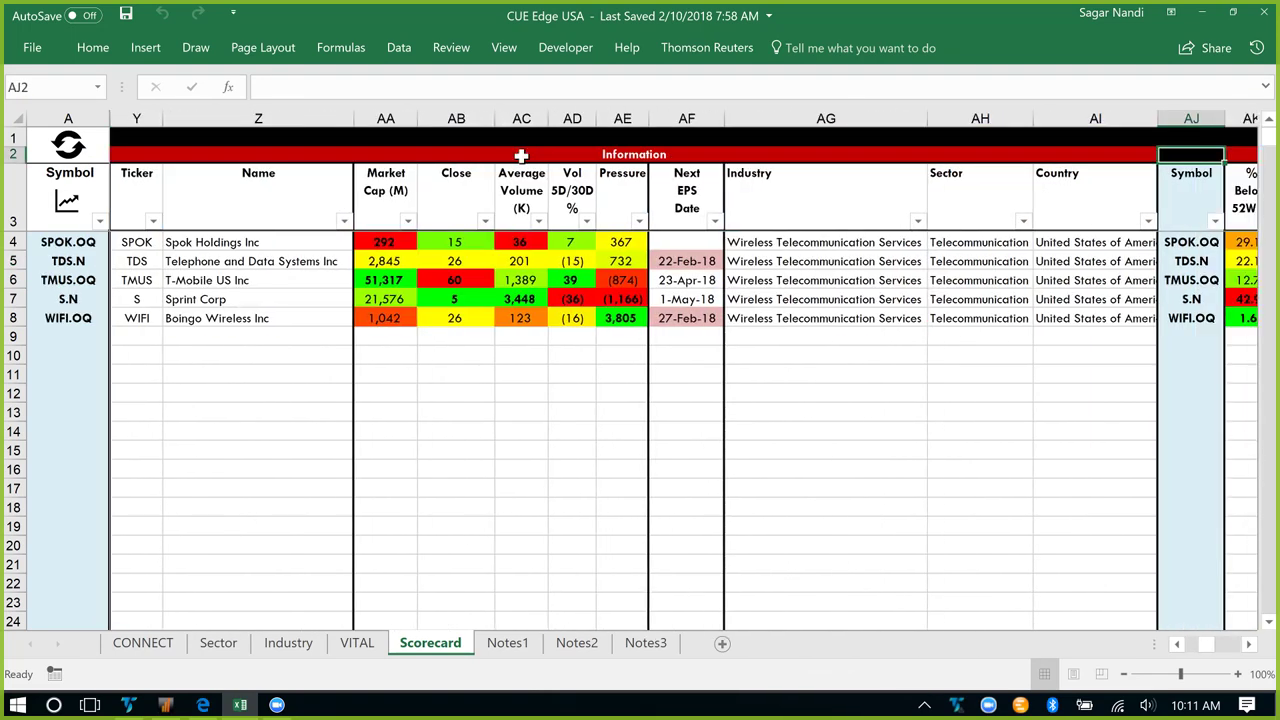
pyautogui.press('Right')
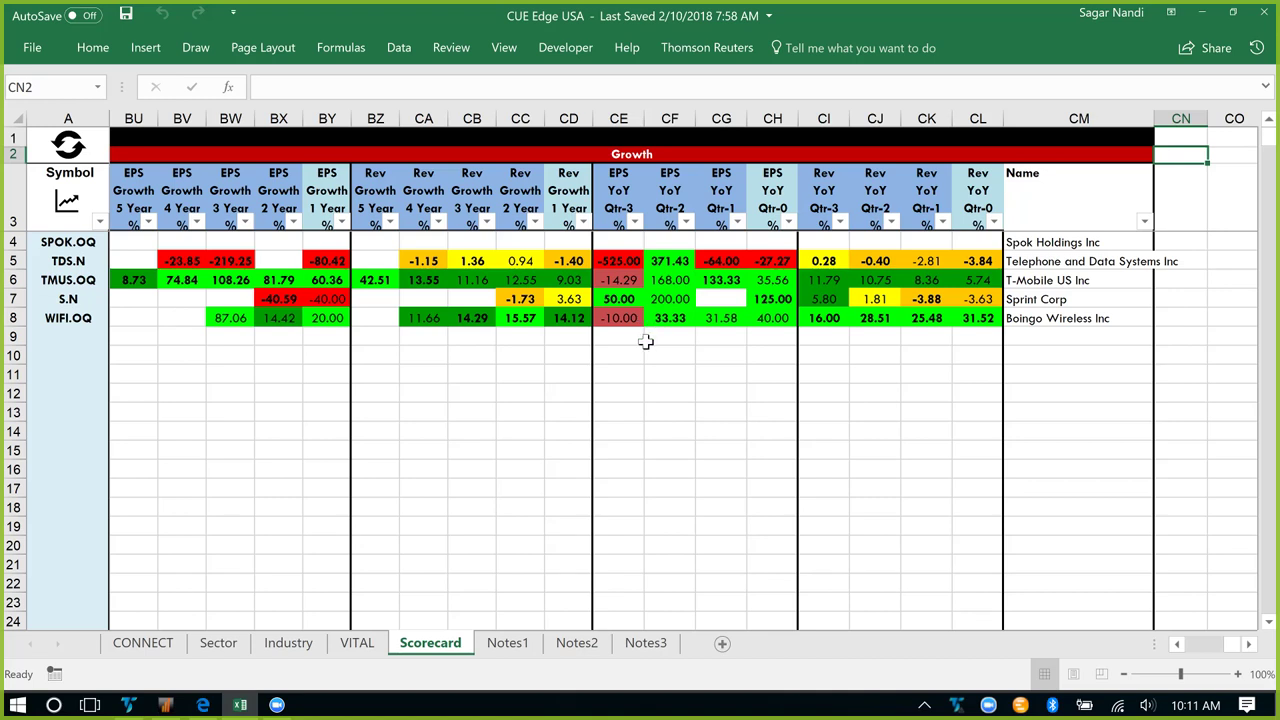
# Step: Examine WIFI.OQ's annual EPS and revenue growth and its quarterly year-over-year growth figures
pyautogui.click(68, 318)
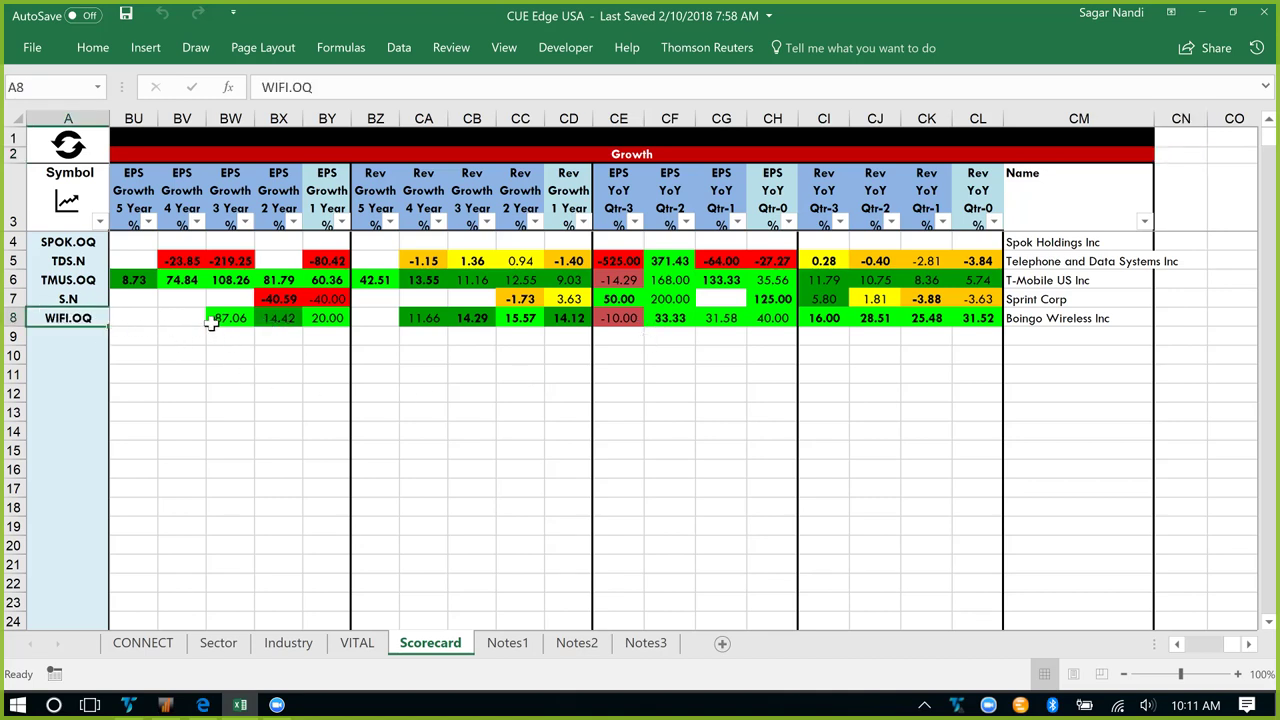
pyautogui.moveTo(222, 318); pyautogui.dragTo(322, 318)
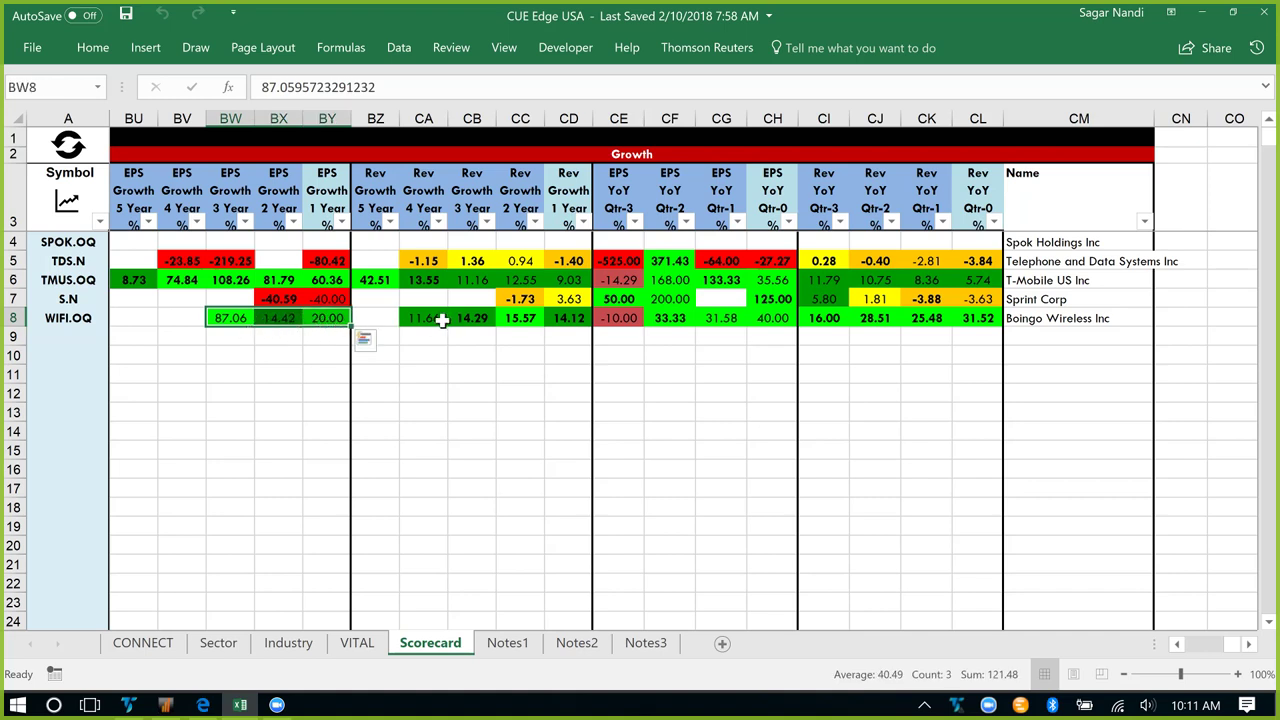
pyautogui.moveTo(428, 320); pyautogui.dragTo(558, 334)
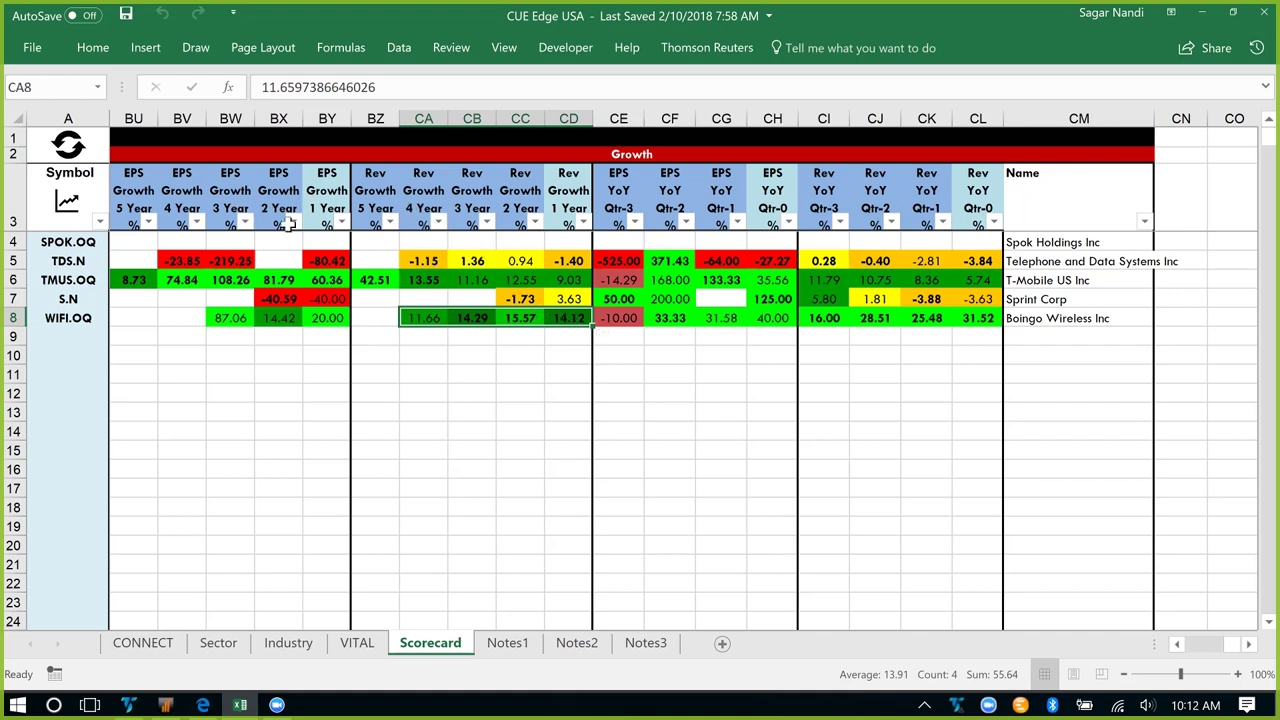
pyautogui.moveTo(670, 318); pyautogui.dragTo(980, 320)
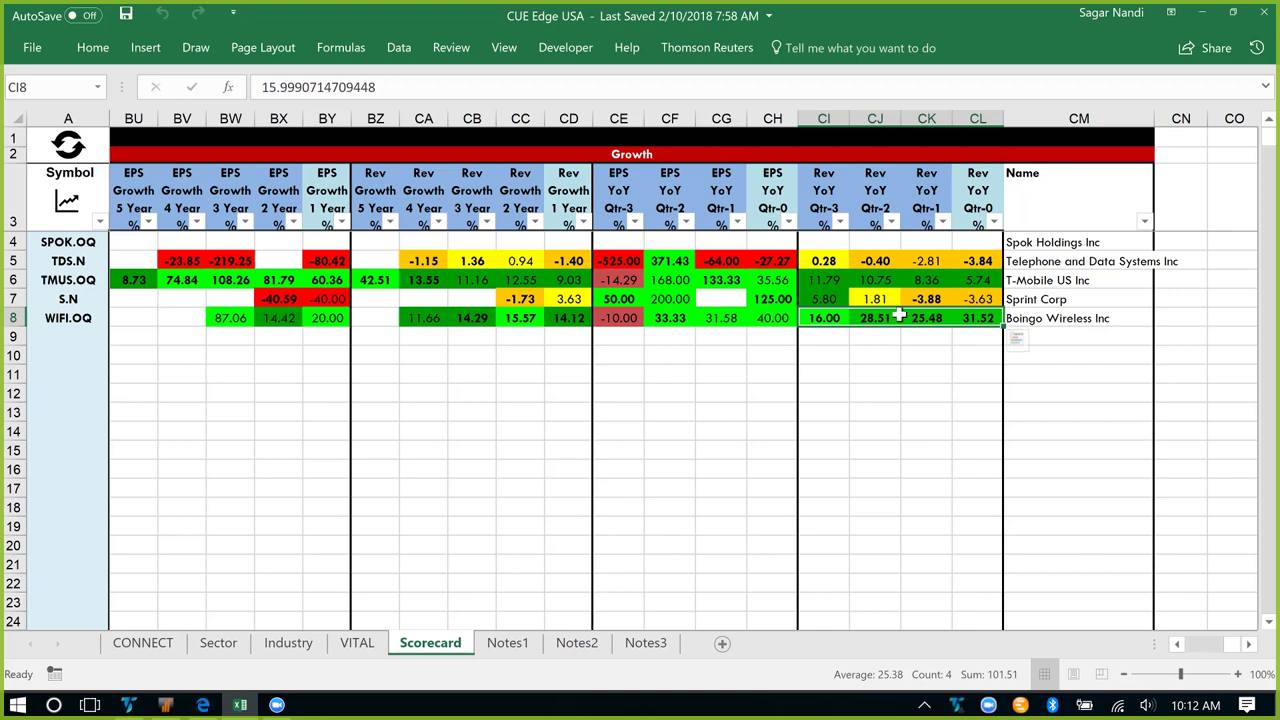
# Step: Switch to TradeStation and load the WIFI symbol into the linked weekly and daily charts
pyautogui.click(128, 705)
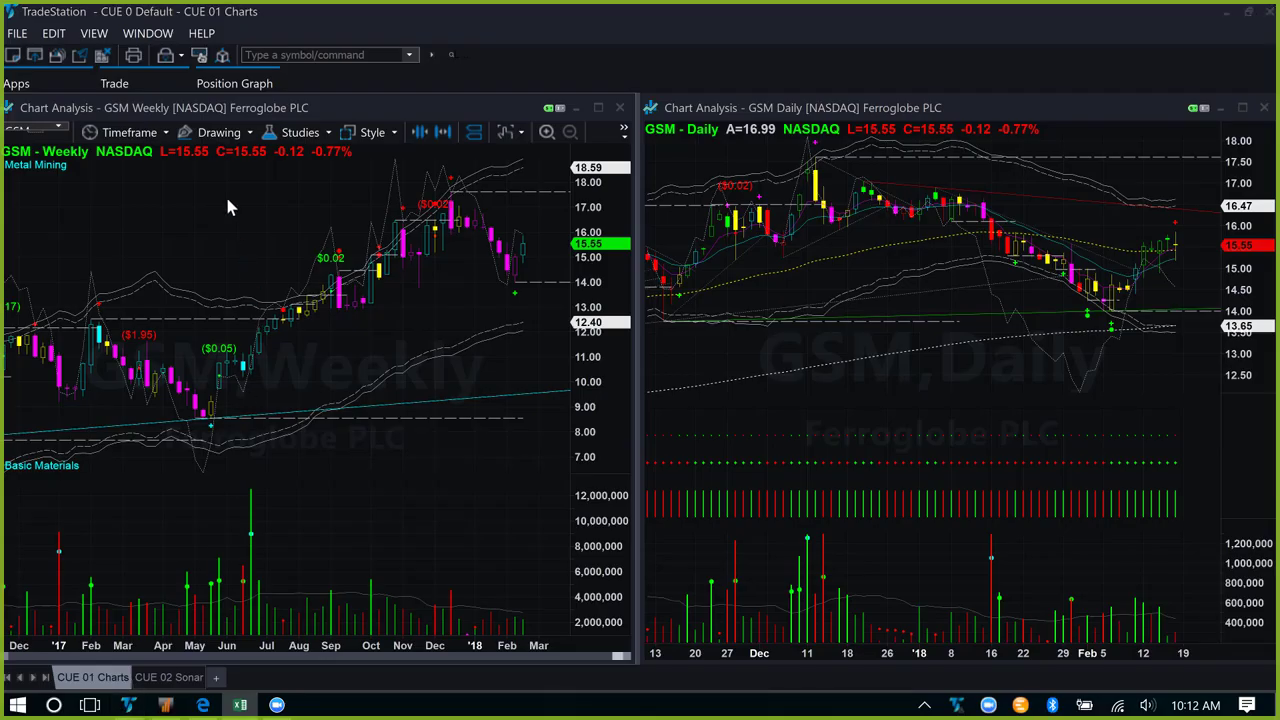
pyautogui.write('wifi')
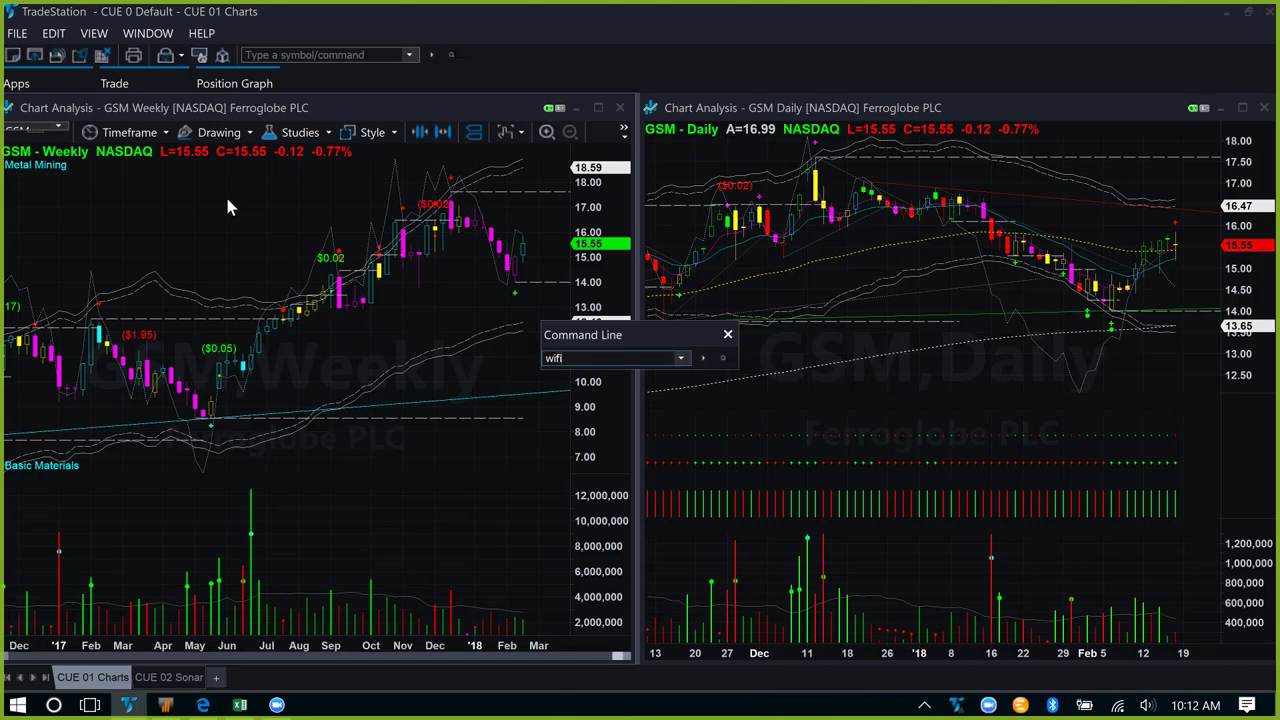
pyautogui.press('Return')
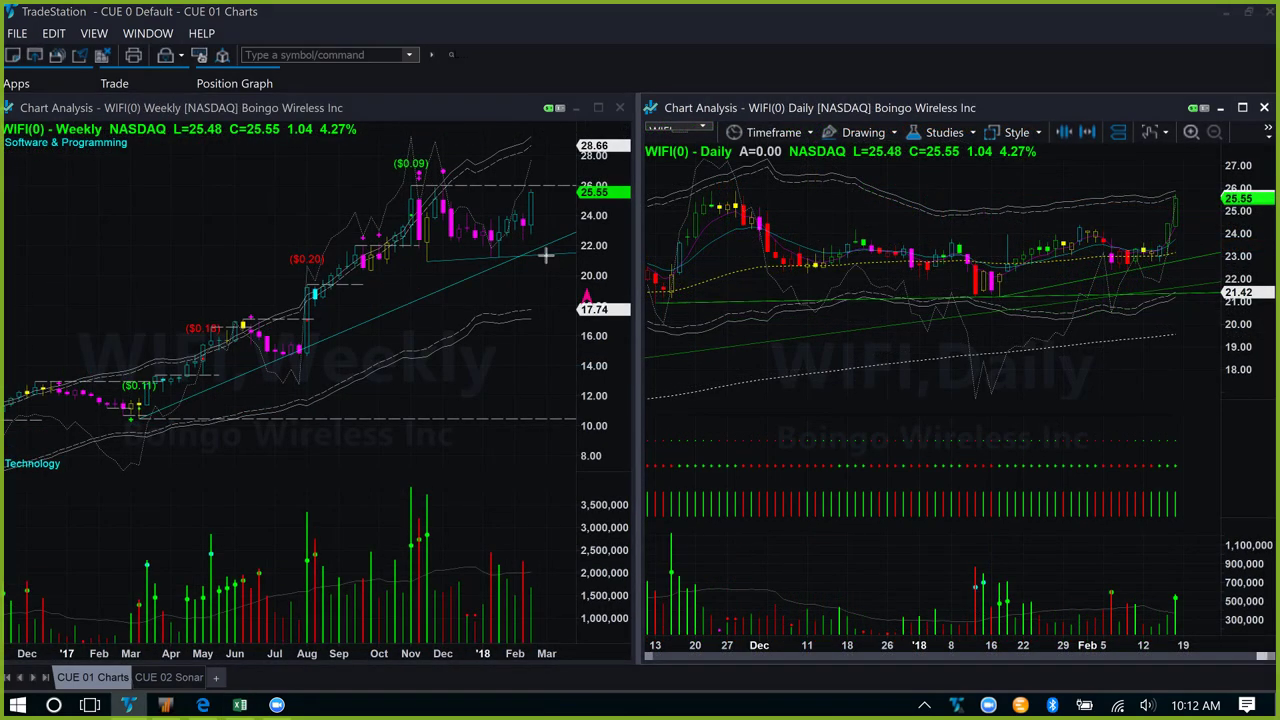
# Step: Mark the WIFI weekly trendline support with an arrow, and the daily chart's rising lows, support bounce and upward move with further arrows
pyautogui.moveTo(585, 300); pyautogui.dragTo(545, 243)
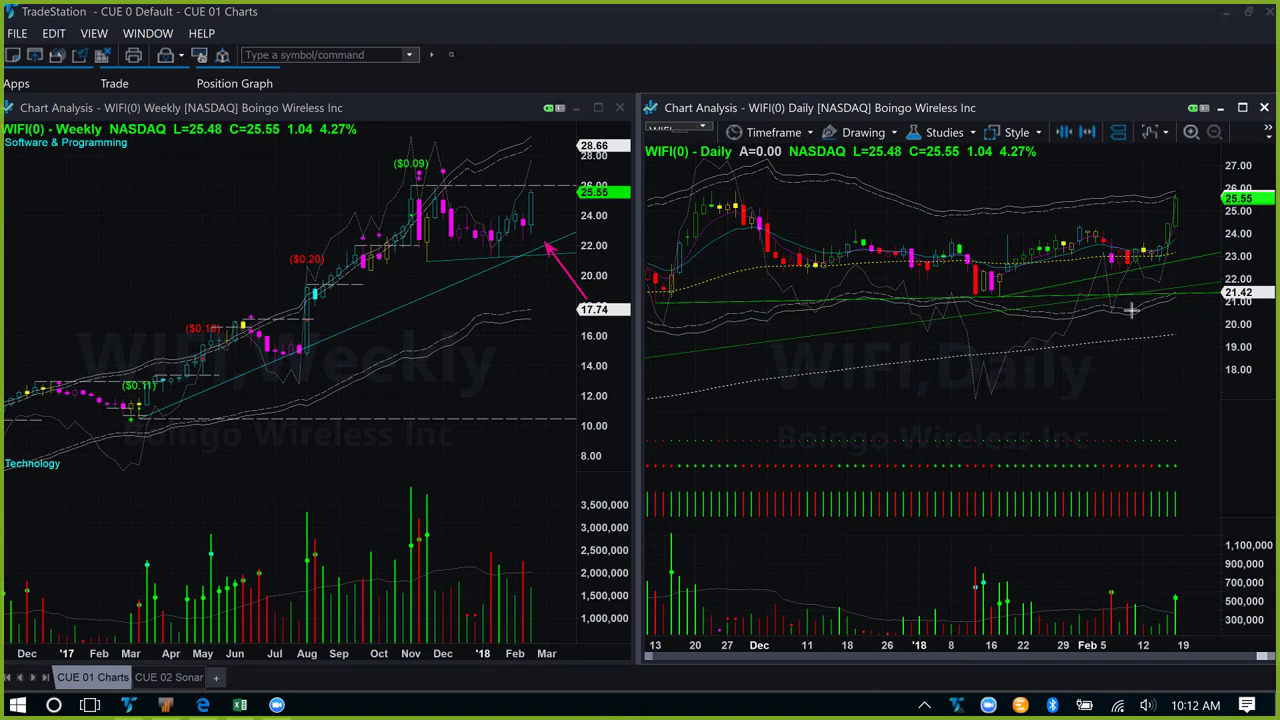
pyautogui.moveTo(1148, 340); pyautogui.dragTo(1158, 266)
pyautogui.moveTo(1018, 246); pyautogui.dragTo(1082, 220)
pyautogui.moveTo(1031, 307); pyautogui.dragTo(1156, 265)
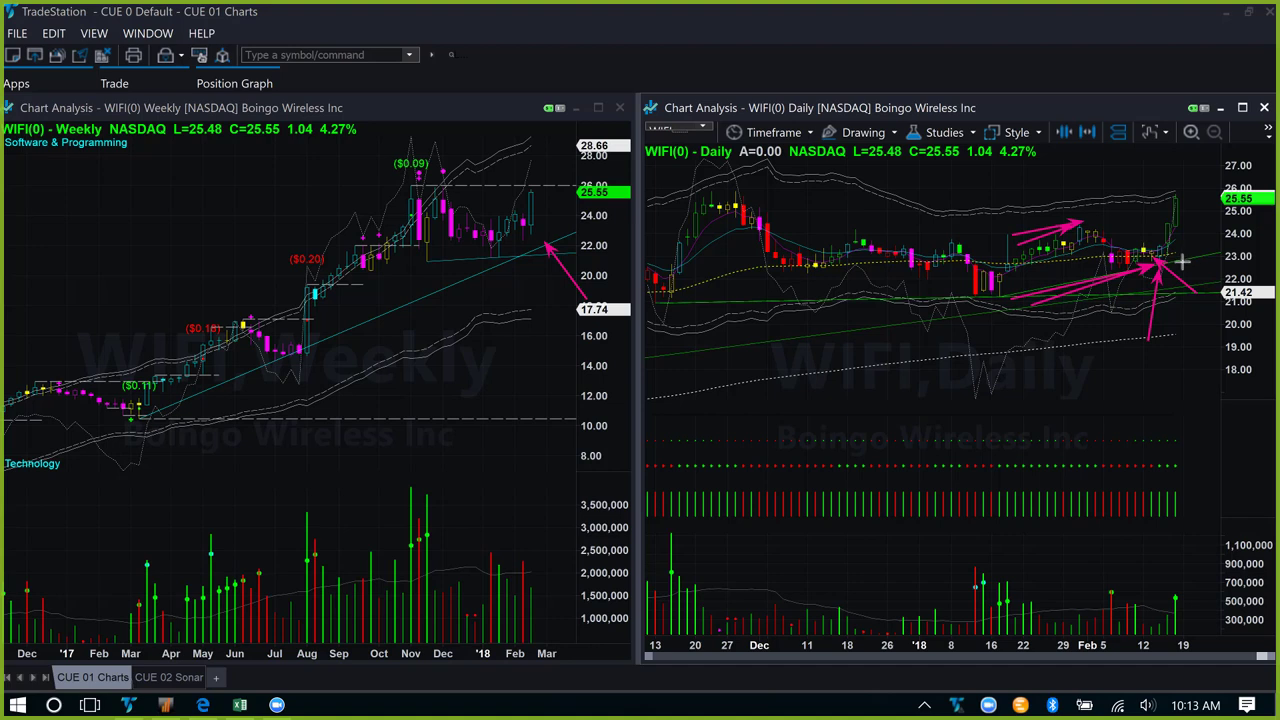
pyautogui.moveTo(1163, 258); pyautogui.dragTo(1226, 243)
pyautogui.moveTo(1157, 256); pyautogui.dragTo(1163, 260)
pyautogui.moveTo(1168, 214); pyautogui.dragTo(1181, 184)
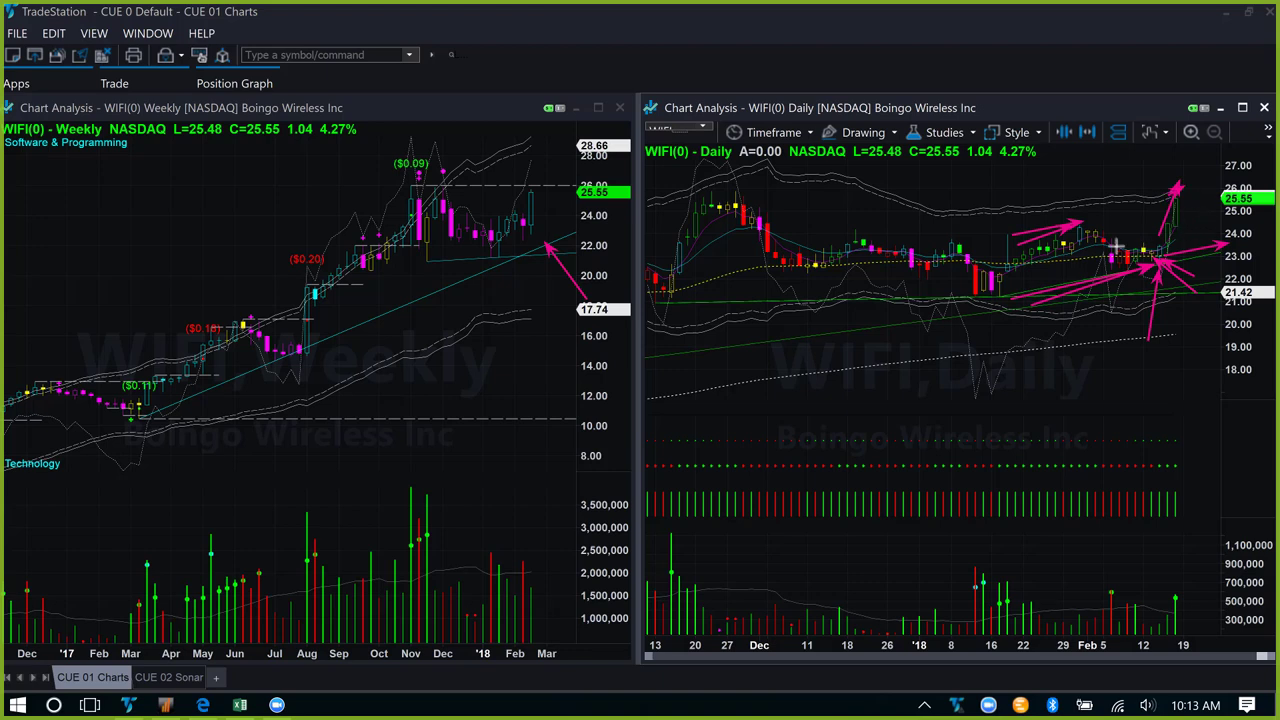
# Step: Draw arrows on the WIFI weekly chart at the highs near 26, the pullback and the early-2017 lows, then clear all annotations
pyautogui.moveTo(348, 168); pyautogui.dragTo(547, 181)
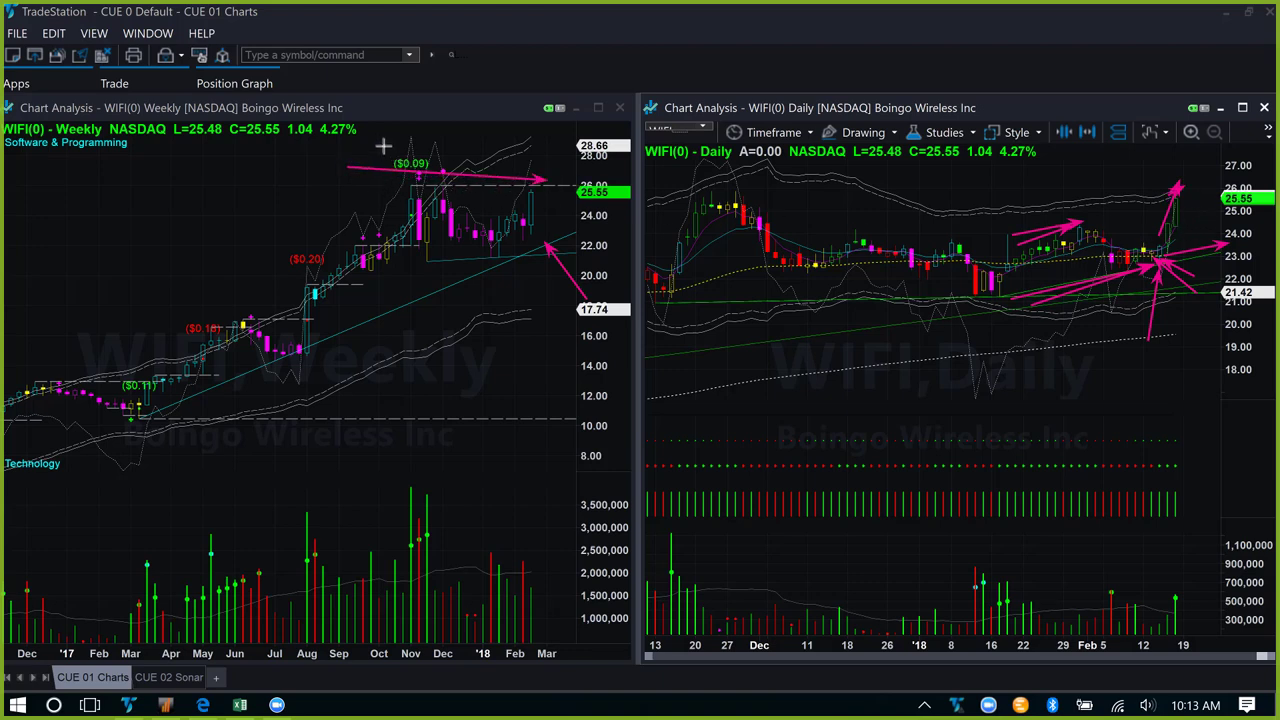
pyautogui.moveTo(383, 141)
pyautogui.mouseDown()
pyautogui.moveTo(422, 175)
pyautogui.moveTo(441, 171)
pyautogui.mouseUp()
pyautogui.moveTo(440, 221); pyautogui.dragTo(462, 260)
pyautogui.moveTo(520, 147); pyautogui.dragTo(533, 185)
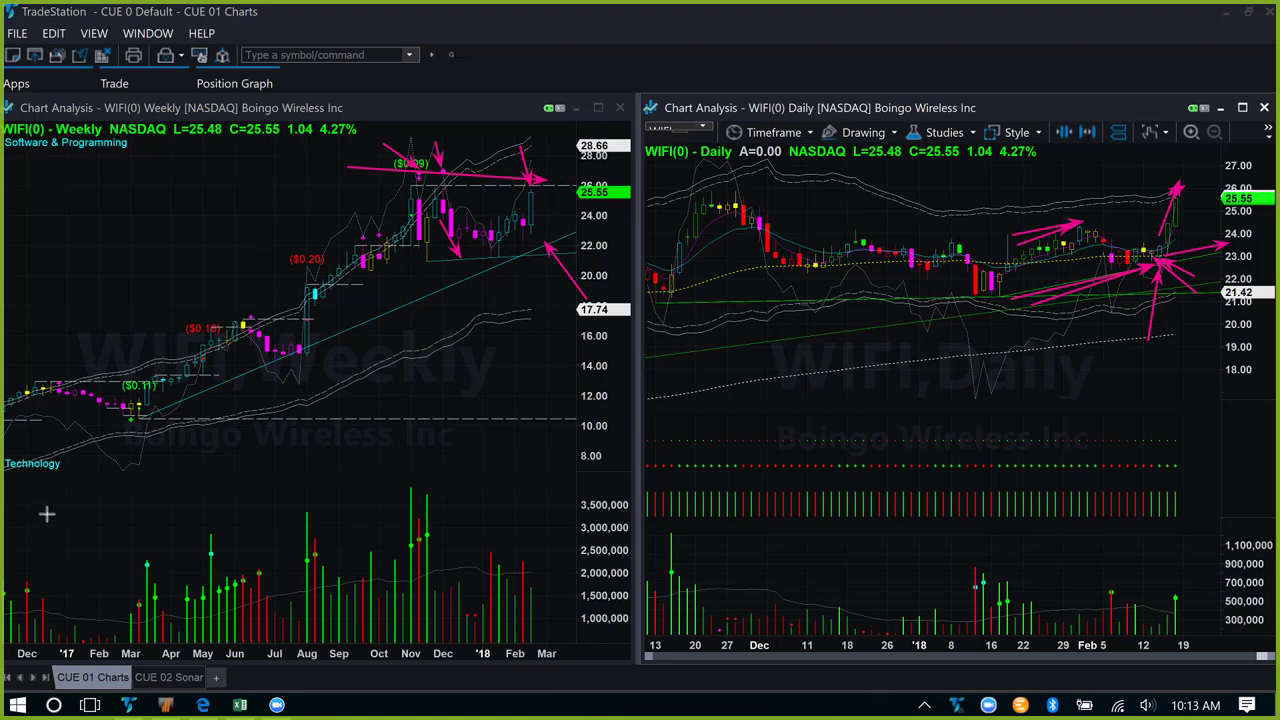
pyautogui.moveTo(53, 532); pyautogui.dragTo(104, 424)
pyautogui.moveTo(21, 525)
pyautogui.mouseDown()
pyautogui.moveTo(46, 461)
pyautogui.moveTo(42, 414)
pyautogui.mouseUp()
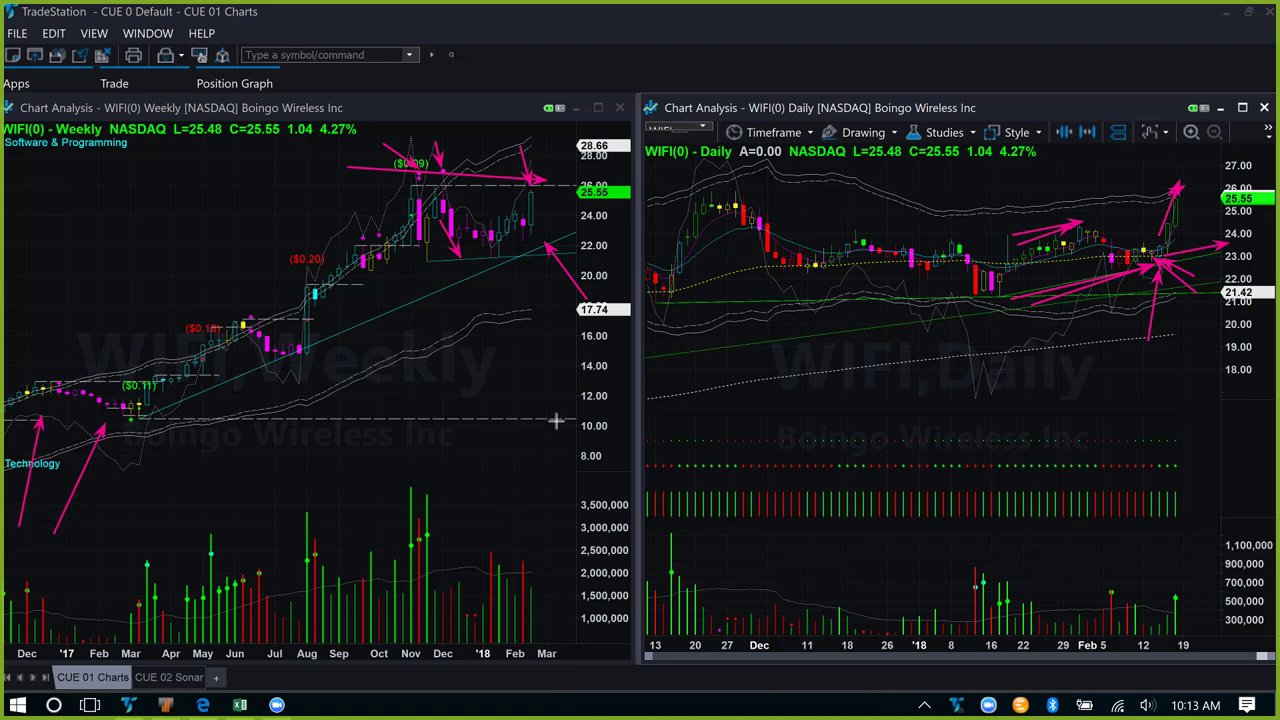
pyautogui.press('Escape')
# Step: Load the TDS symbol into the weekly and daily charts
pyautogui.click(212, 240)
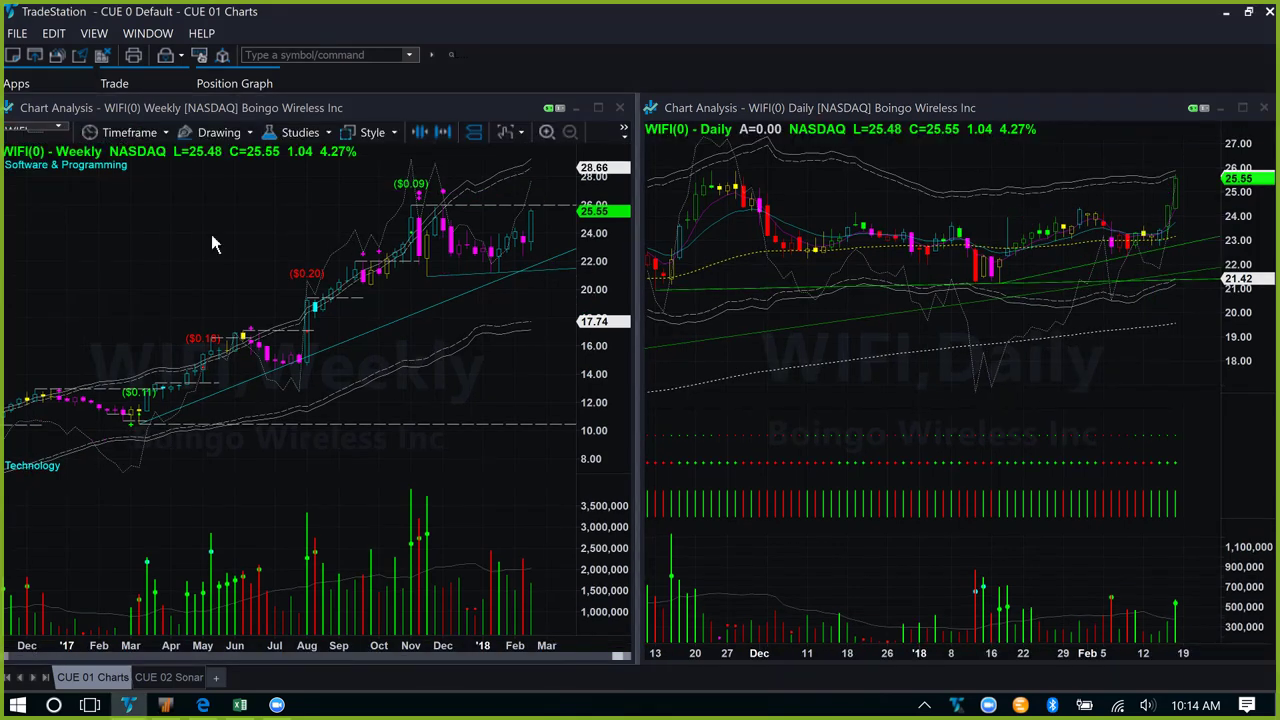
pyautogui.write('TDS')
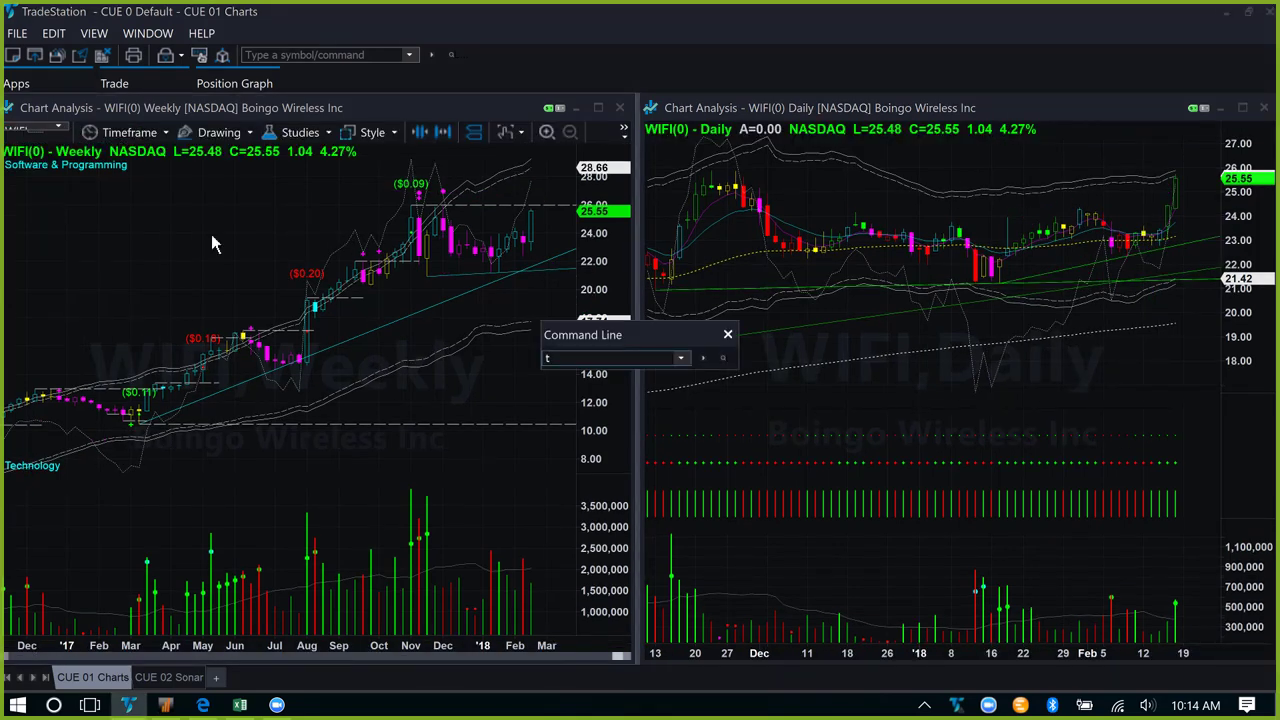
pyautogui.press('Return')
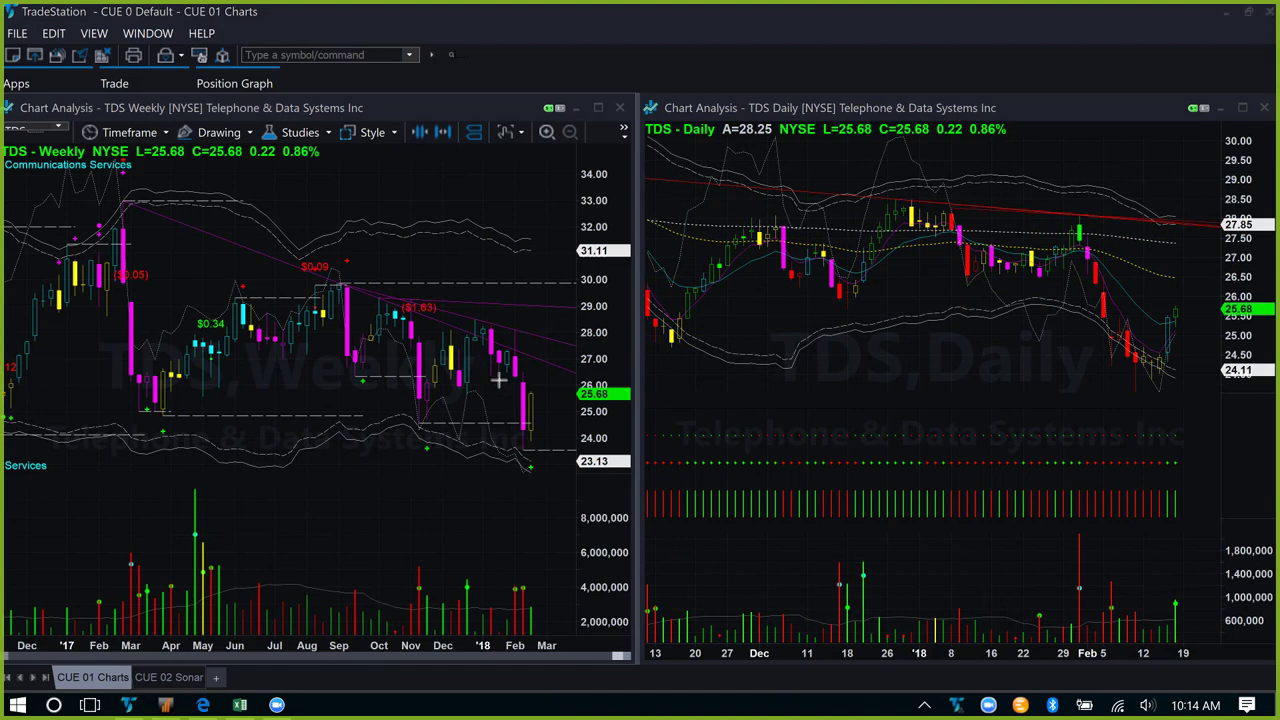
# Step: Mark the recent drop, the prior-low level and the rebound on the TDS weekly chart with arrows
pyautogui.moveTo(487, 369); pyautogui.dragTo(525, 428)
pyautogui.moveTo(457, 426); pyautogui.dragTo(545, 427)
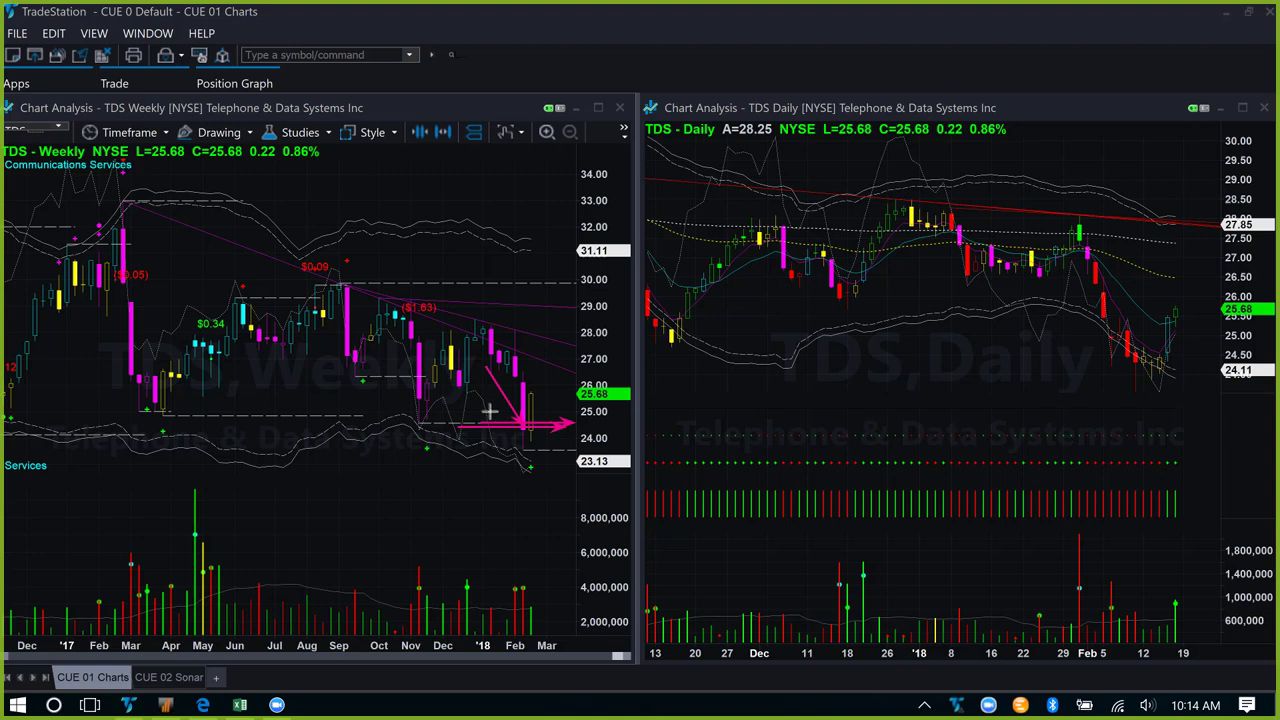
pyautogui.moveTo(491, 410)
pyautogui.mouseDown()
pyautogui.moveTo(521, 455)
pyautogui.moveTo(552, 416)
pyautogui.mouseUp()
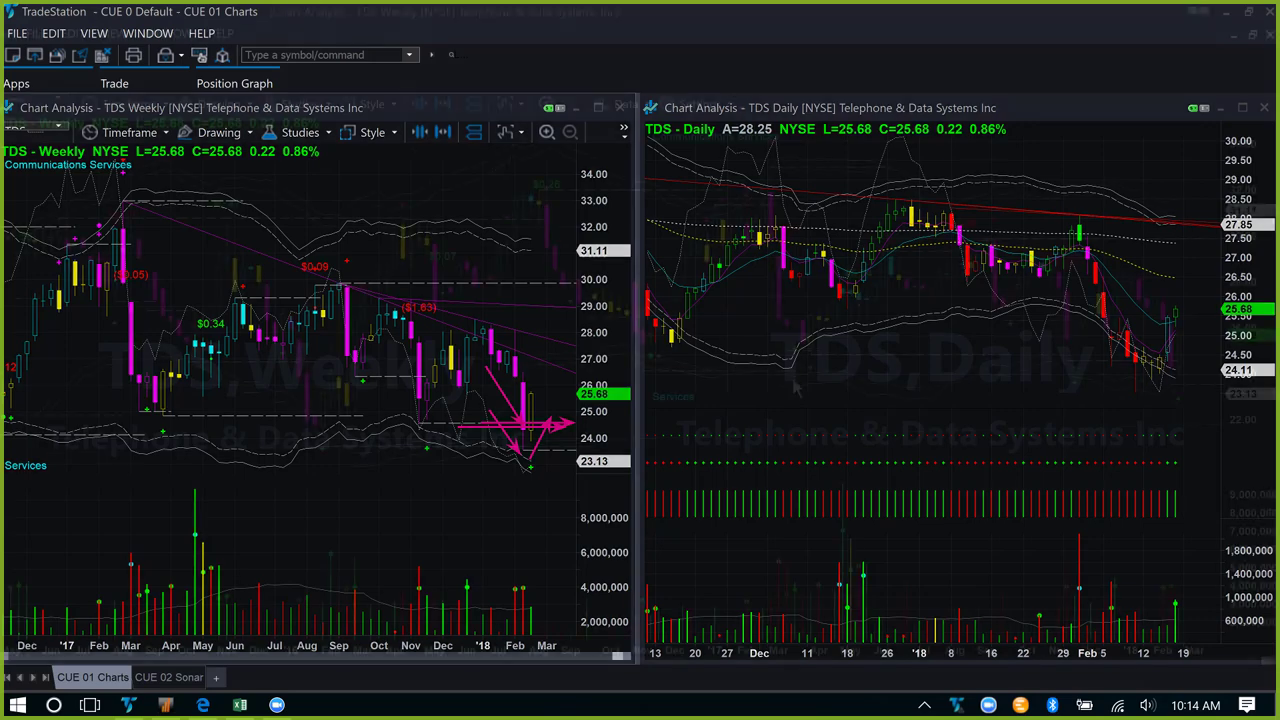
# Step: Maximize the TDS weekly chart and draw a horizontal line at about 24.63 along the prior low
pyautogui.doubleClick(238, 108)
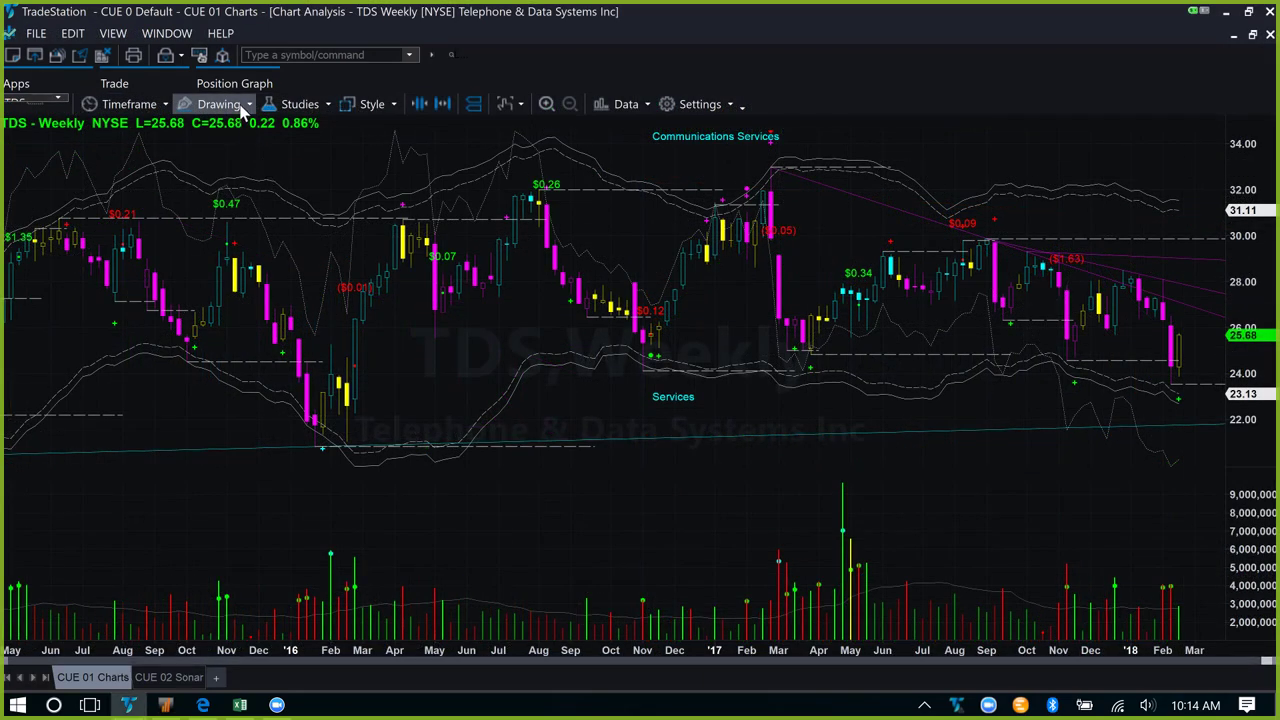
pyautogui.click(245, 105)
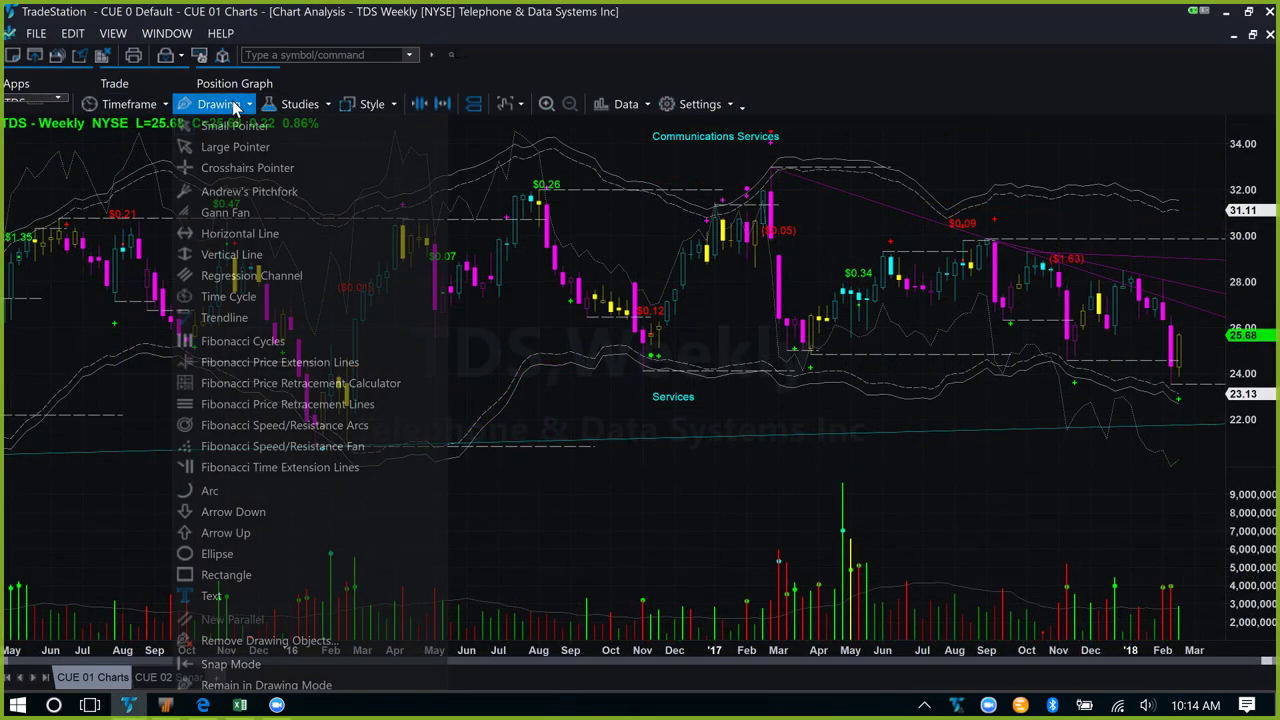
pyautogui.click(240, 232)
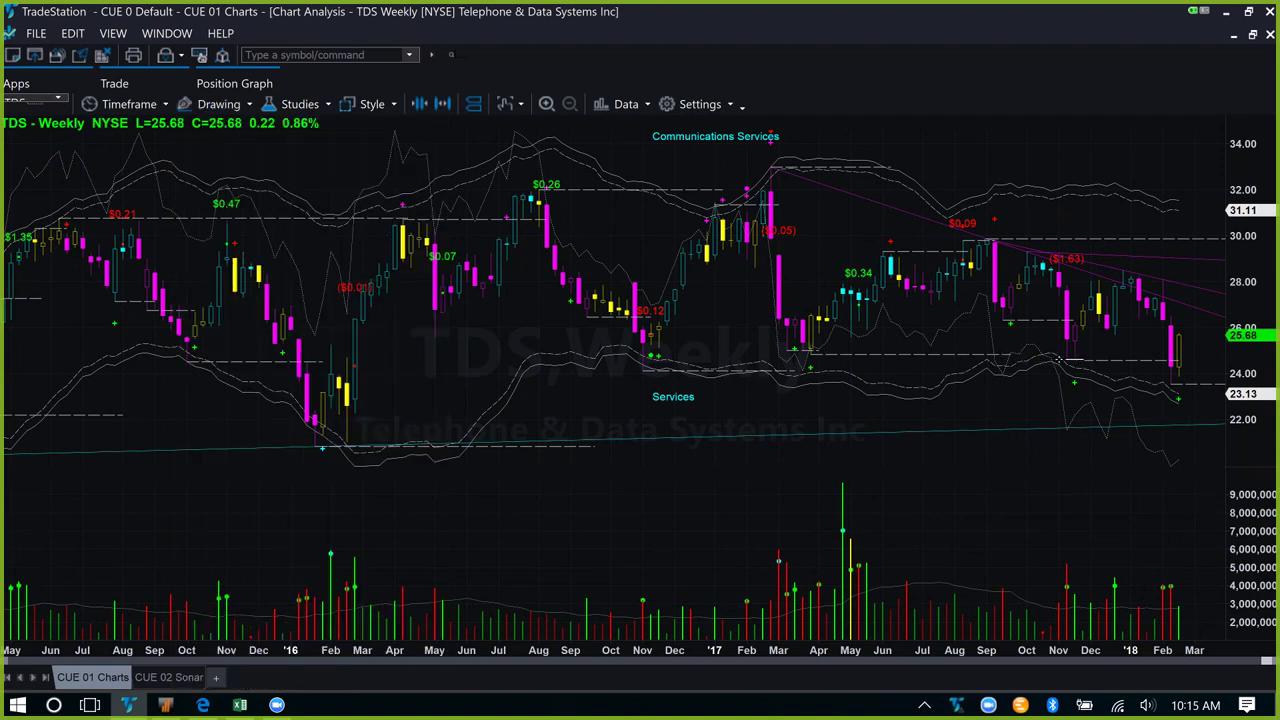
pyautogui.click(1058, 358)
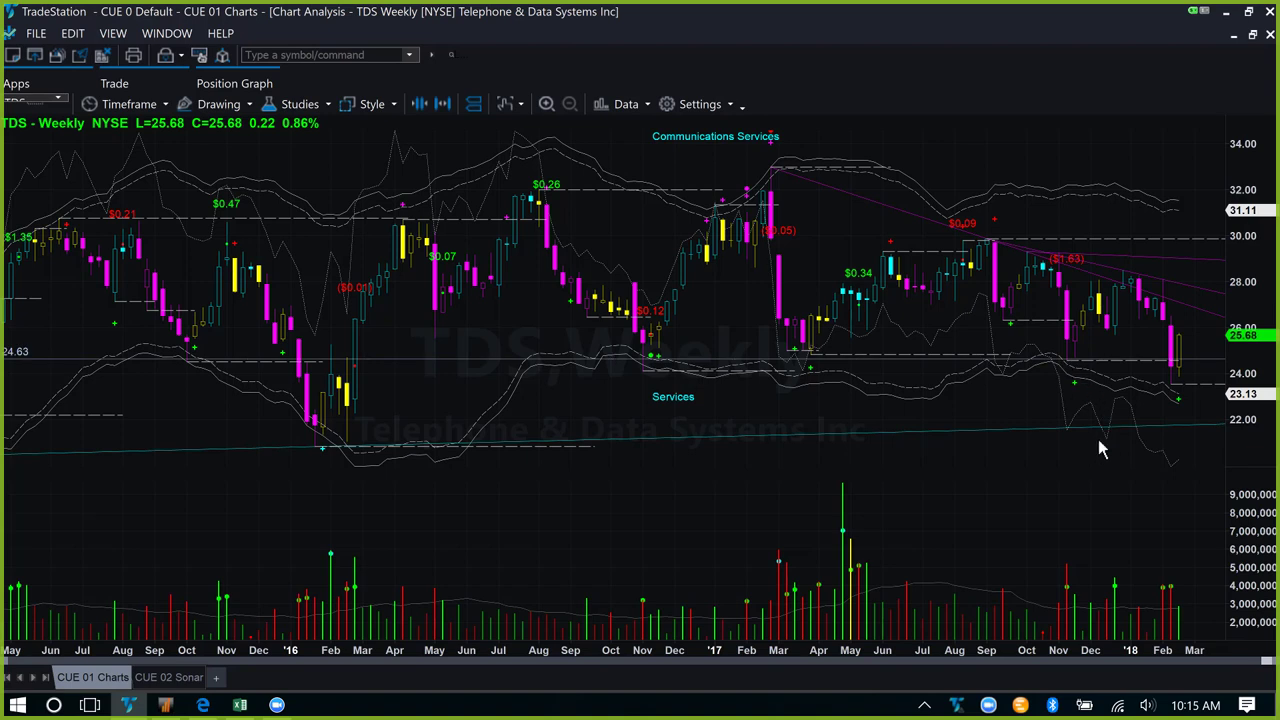
# Step: Change the TDS chart to 5-minute bars and mark the 2/15 opening bar, its range high and low, and the 24.63 line with arrows
pyautogui.press('d')
pyautogui.press('Return')
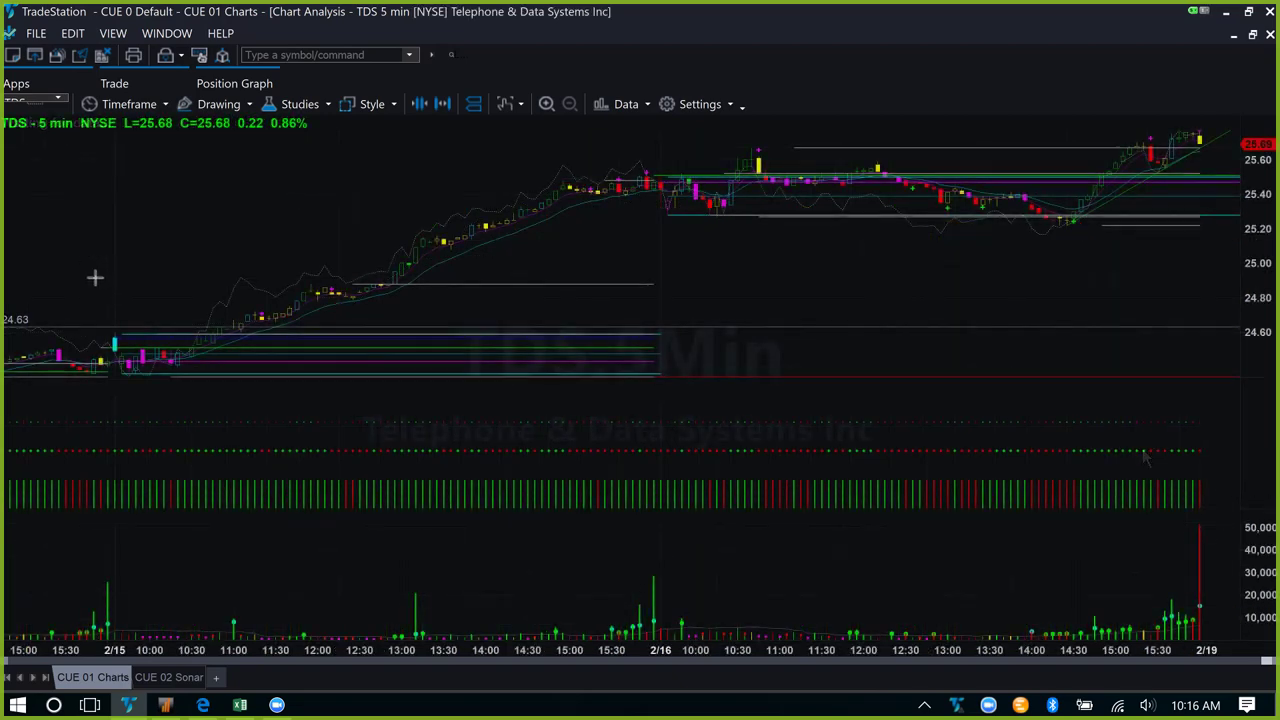
pyautogui.moveTo(89, 258); pyautogui.dragTo(115, 333)
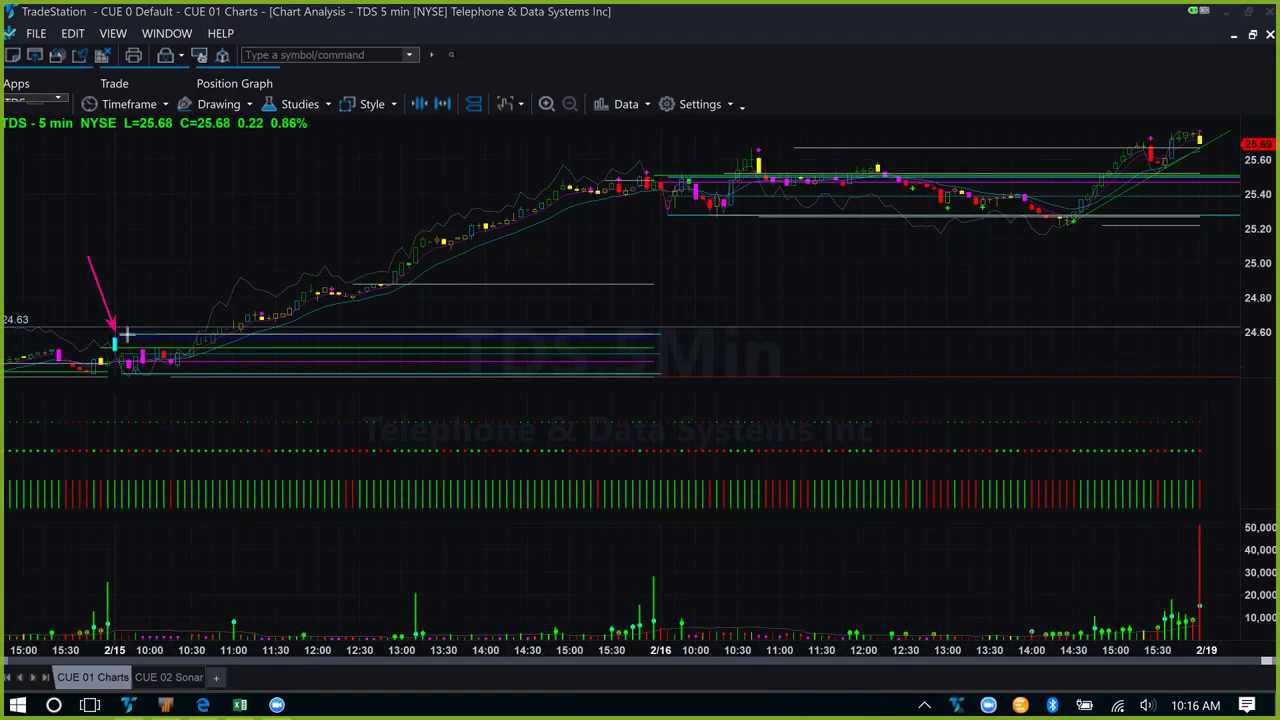
pyautogui.moveTo(121, 332); pyautogui.dragTo(178, 331)
pyautogui.moveTo(130, 372); pyautogui.dragTo(191, 374)
pyautogui.moveTo(55, 326); pyautogui.dragTo(343, 327)
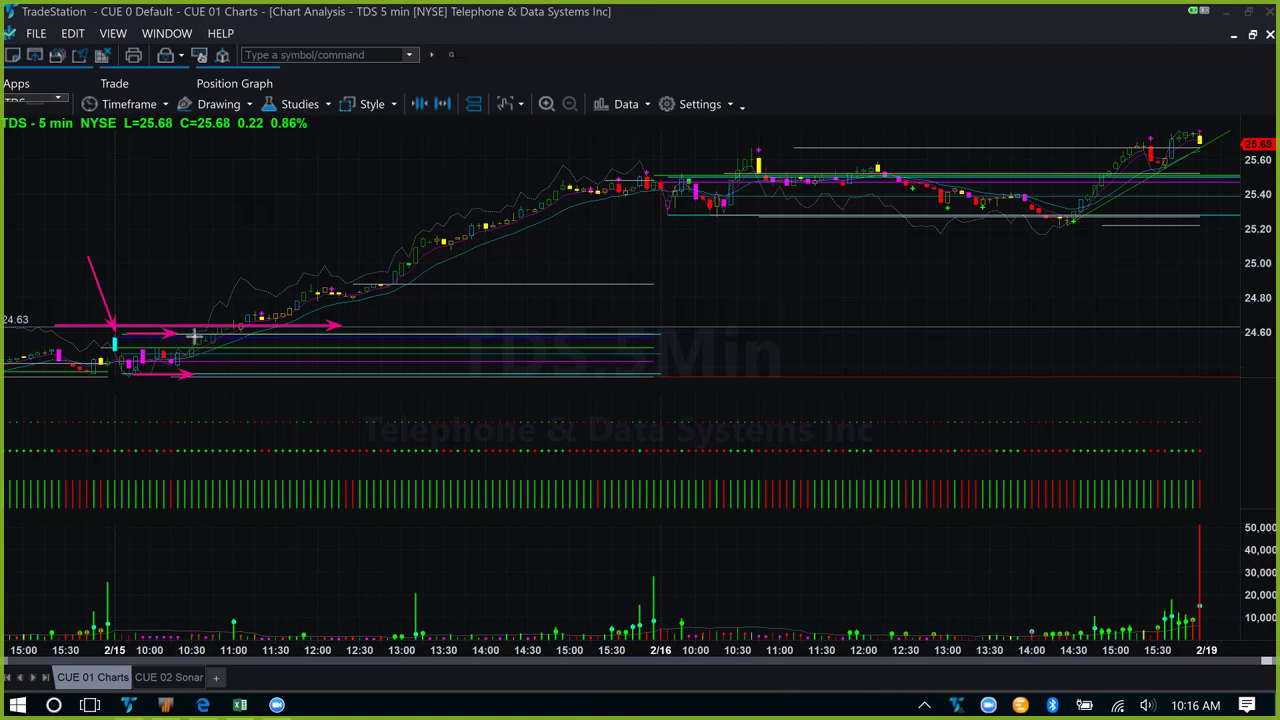
# Step: Add arrows for the 2/15 breakout above the opening range and the 24.63 line, and for the level below the range low
pyautogui.moveTo(195, 336); pyautogui.dragTo(327, 336)
pyautogui.moveTo(201, 297); pyautogui.dragTo(243, 330)
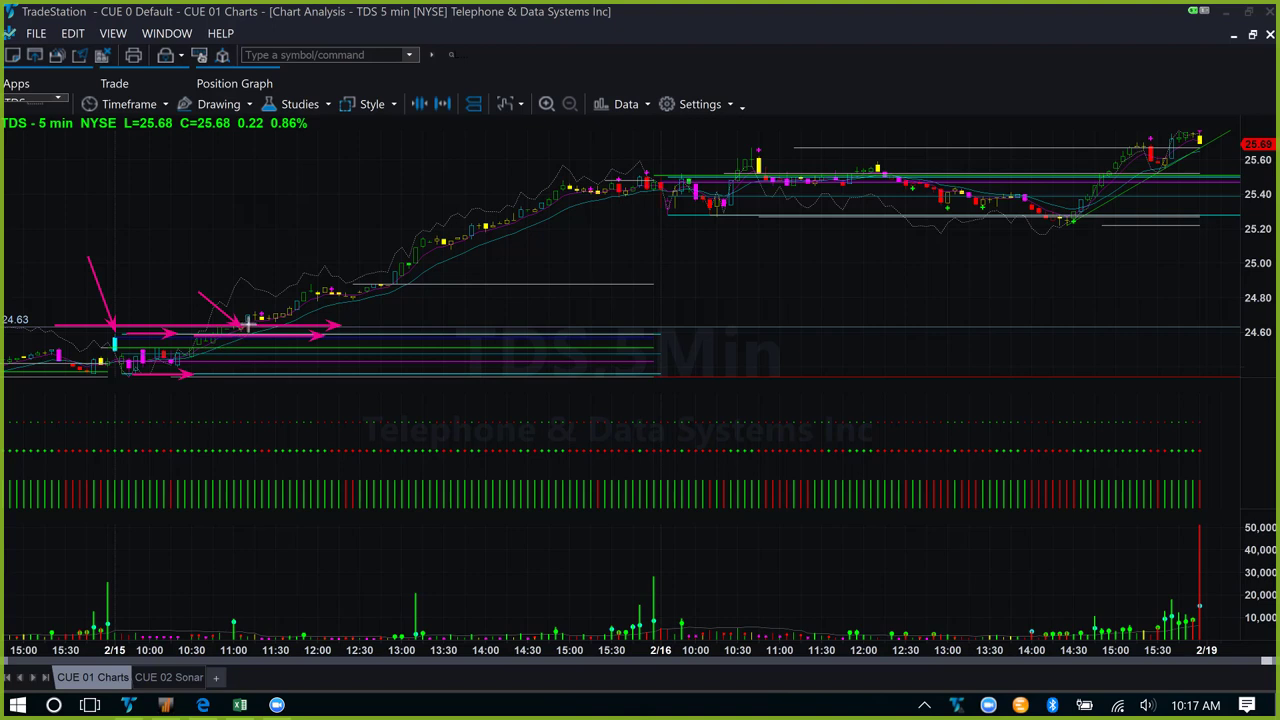
pyautogui.moveTo(280, 325); pyautogui.dragTo(395, 326)
pyautogui.moveTo(177, 380); pyautogui.dragTo(351, 391)
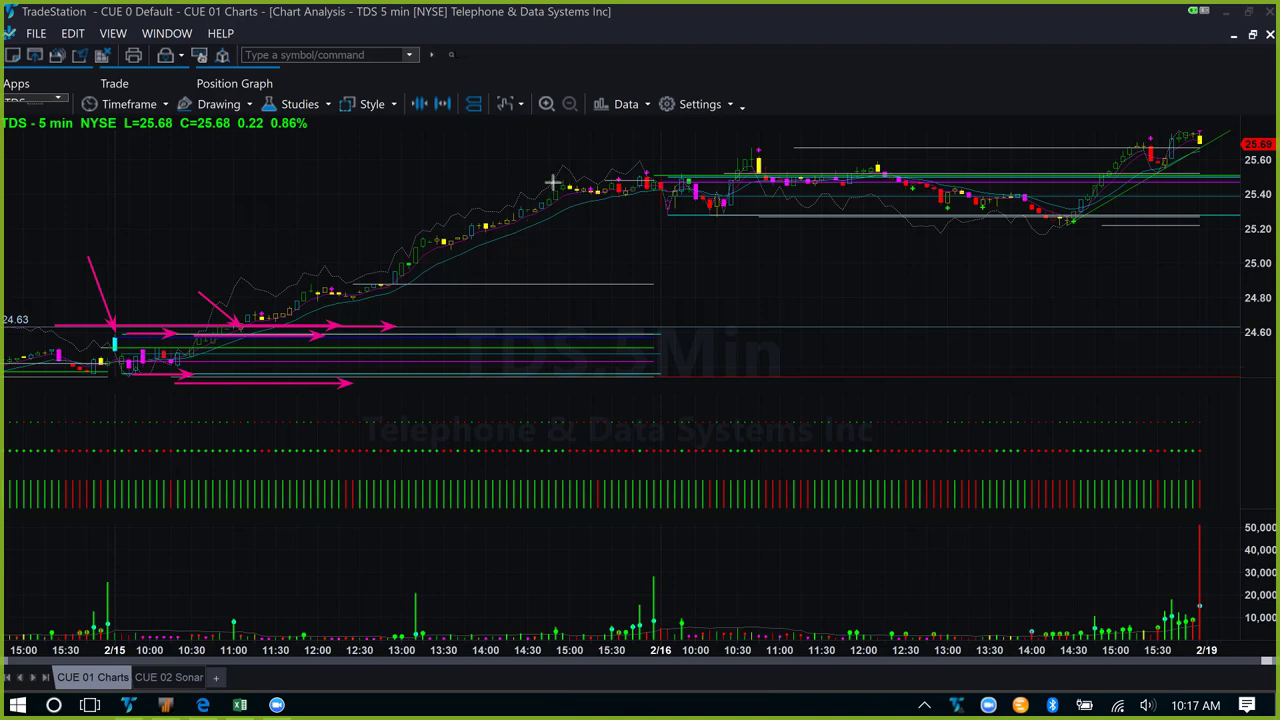
# Step: Mark the late 2/15 price level and the upward moves to it with arrows, then clear all annotations
pyautogui.moveTo(546, 183); pyautogui.dragTo(672, 188)
pyautogui.moveTo(562, 372); pyautogui.dragTo(594, 200)
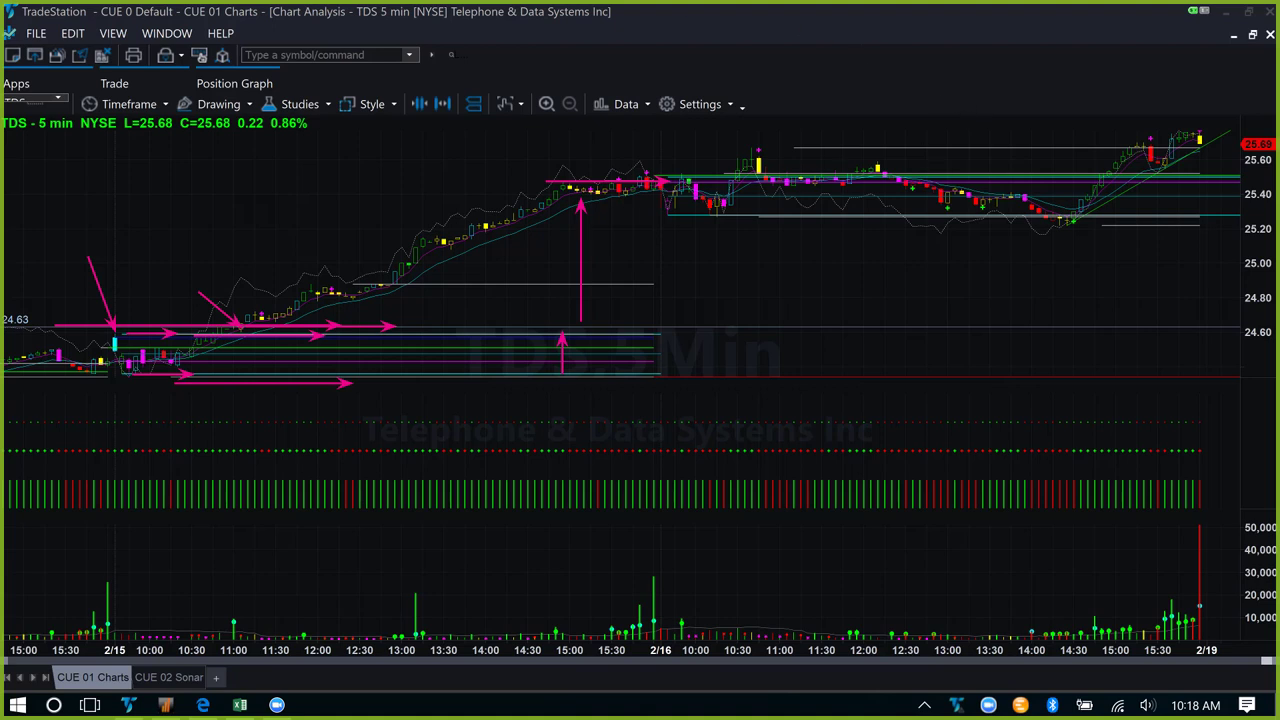
pyautogui.press('Escape')
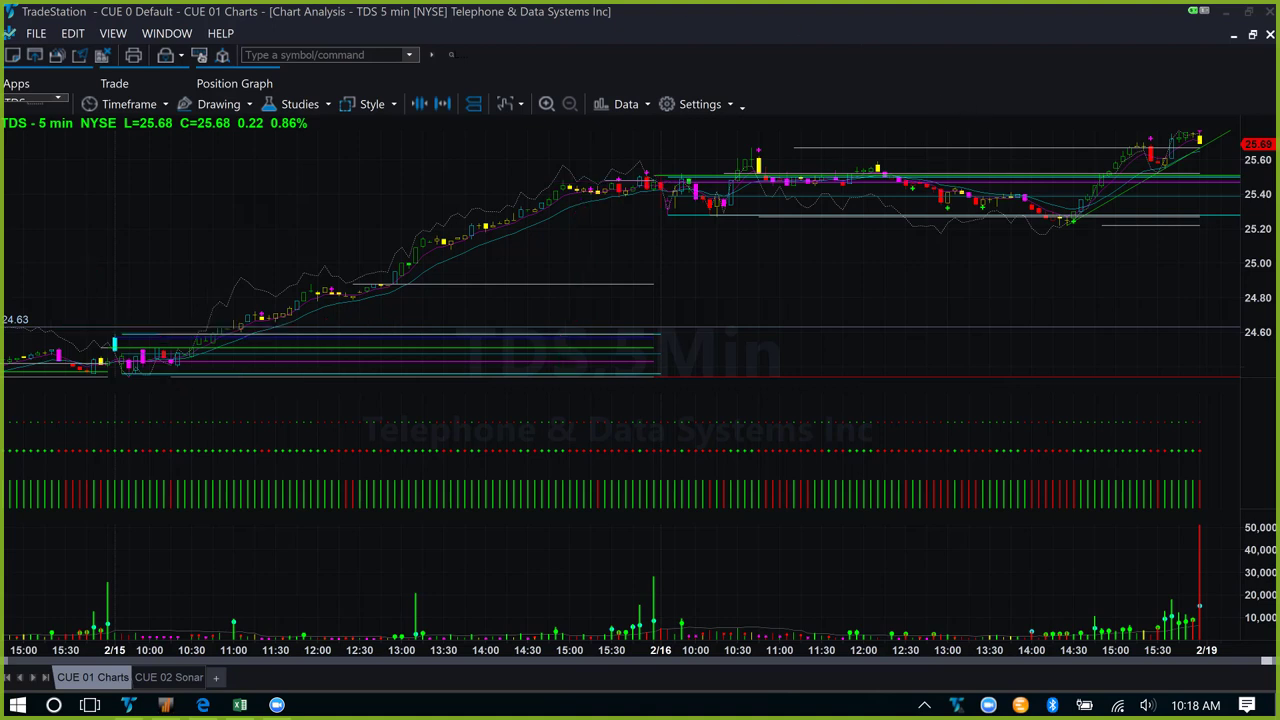